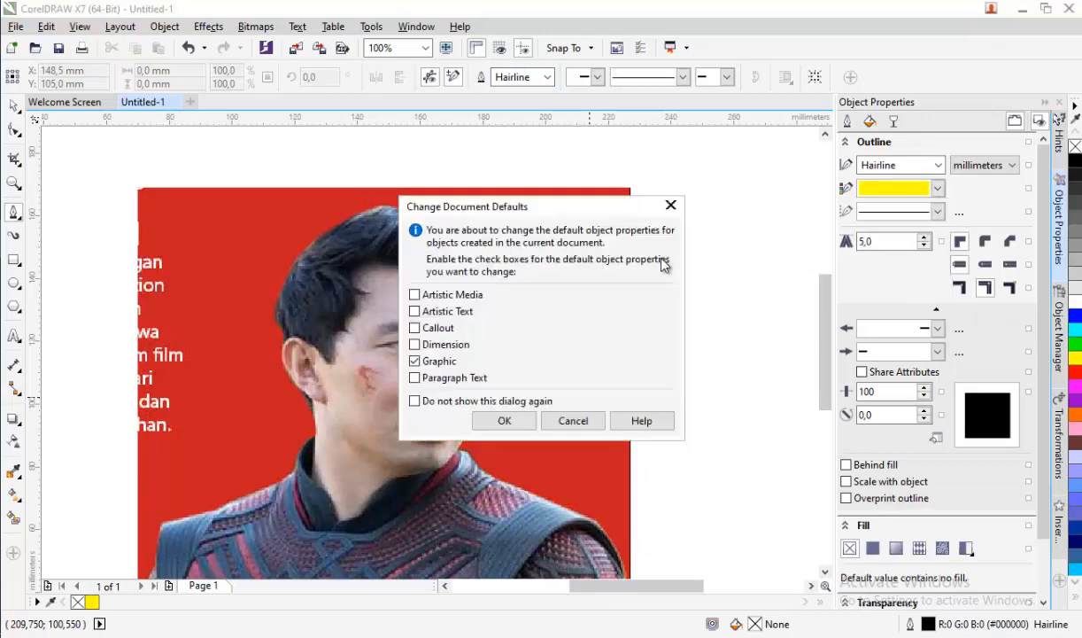
- Confirm the yellow default outline for graphic objects and trace the inner corner and iris of the left-hand eye with the Pen tool
click(502, 421)
scroll(435, 358, up, 5)
scroll(496, 379, up, 2)
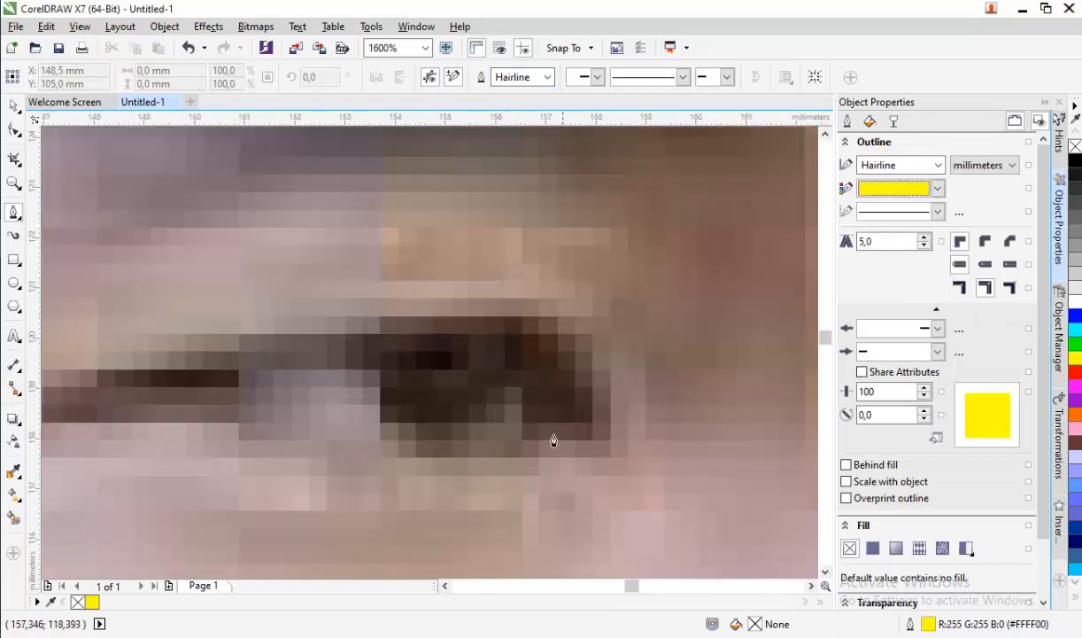
drag(562, 414, 545, 401)
click(513, 381)
drag(456, 431, 413, 440)
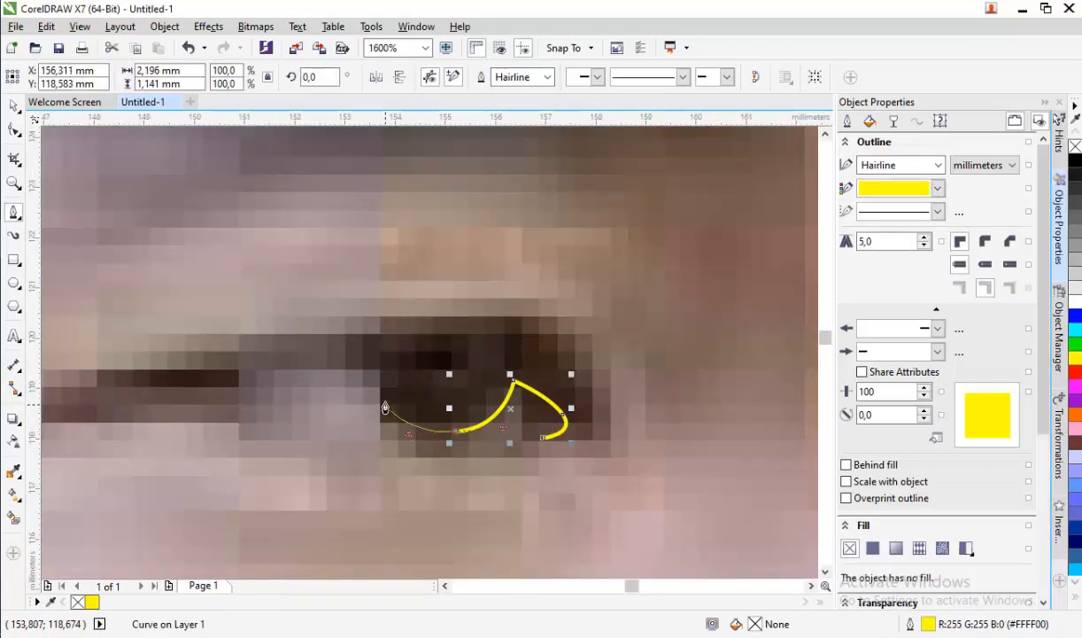
- Trace the left-hand eye's outer lash line and upper lid, and close the outline at the inner corner
mouse_move(251, 372)
mouse_down()
mouse_move(265, 405)
mouse_move(240, 389)
mouse_up()
scroll(462, 358, down, 1)
scroll(313, 379, up, 1)
click(136, 397)
drag(548, 300, 640, 300)
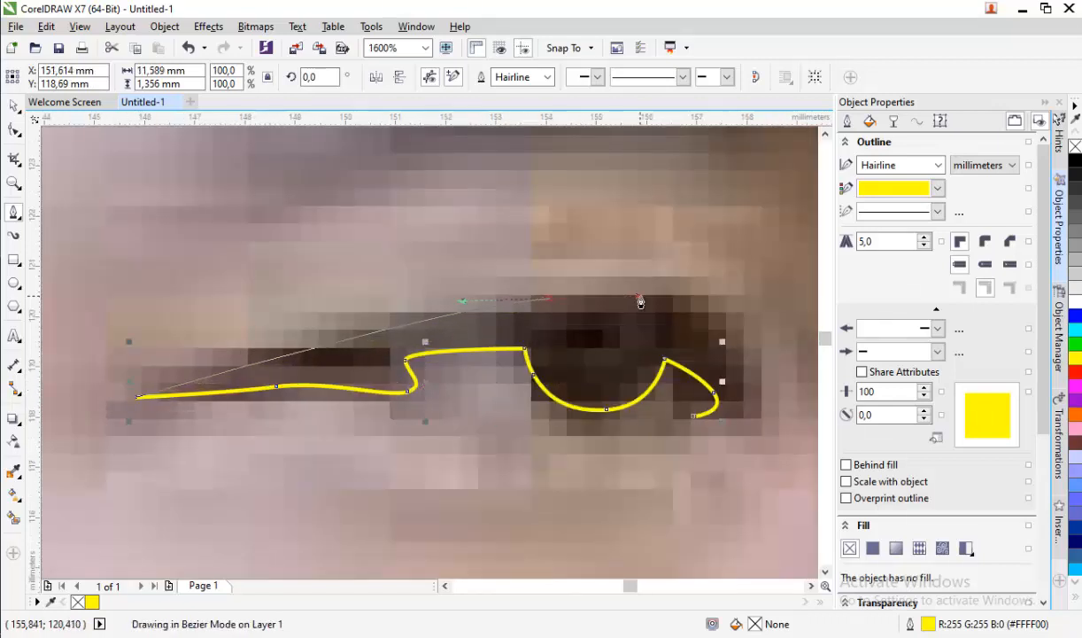
drag(749, 354, 757, 383)
click(694, 415)
- Draw a small closed highlight ring about 0.3 mm wide inside the left-hand eye's pupil
scroll(576, 354, up, 1)
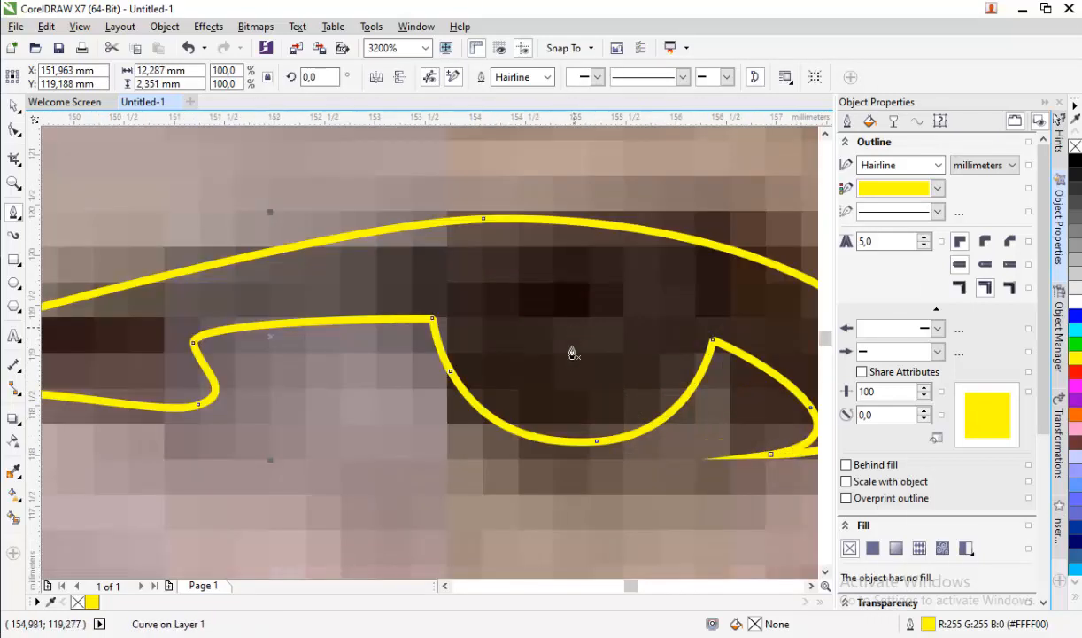
scroll(580, 345, up, 2)
drag(493, 294, 481, 229)
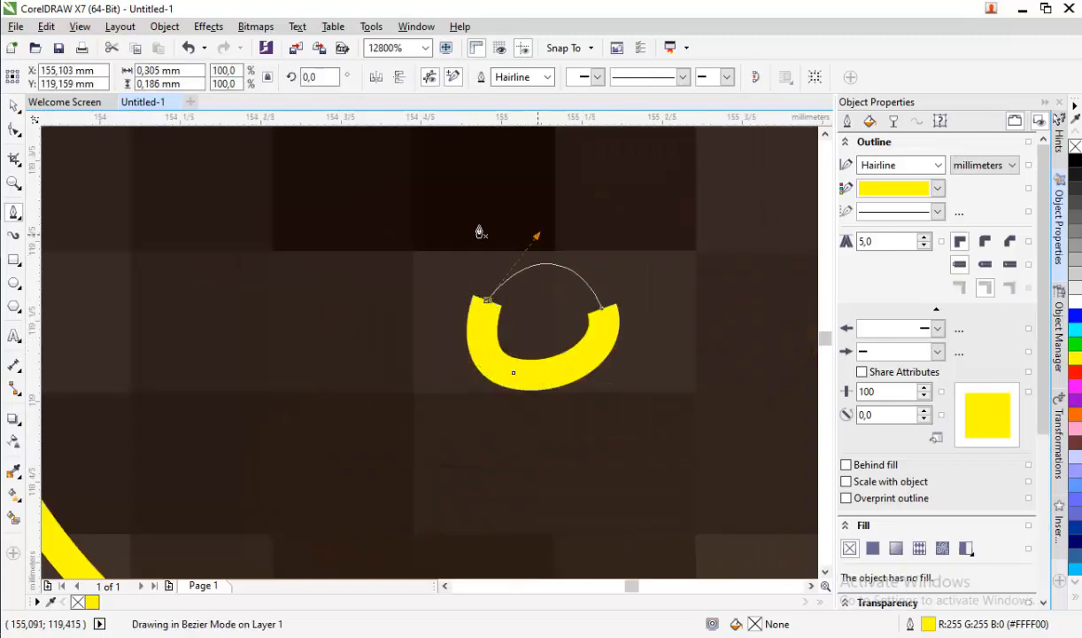
key(space)
scroll(155, 209, down, 3)
scroll(349, 283, up, 1)
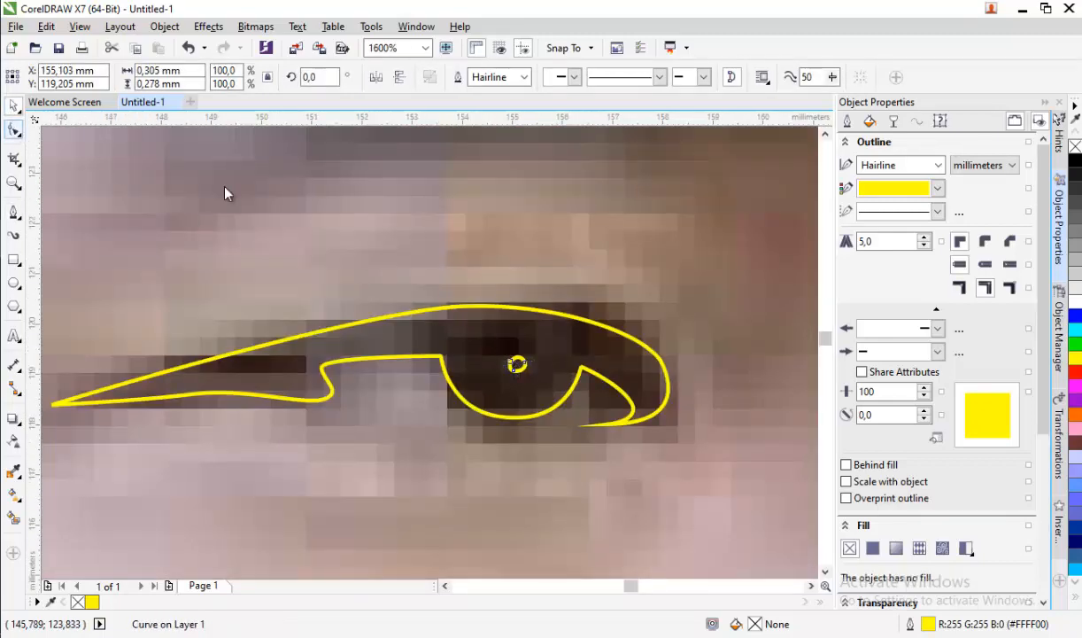
- Reshape the notch beside the iris on the left-hand eye outline into a sharp lower point with a smooth curve above
scroll(324, 375, up, 1)
click(325, 379)
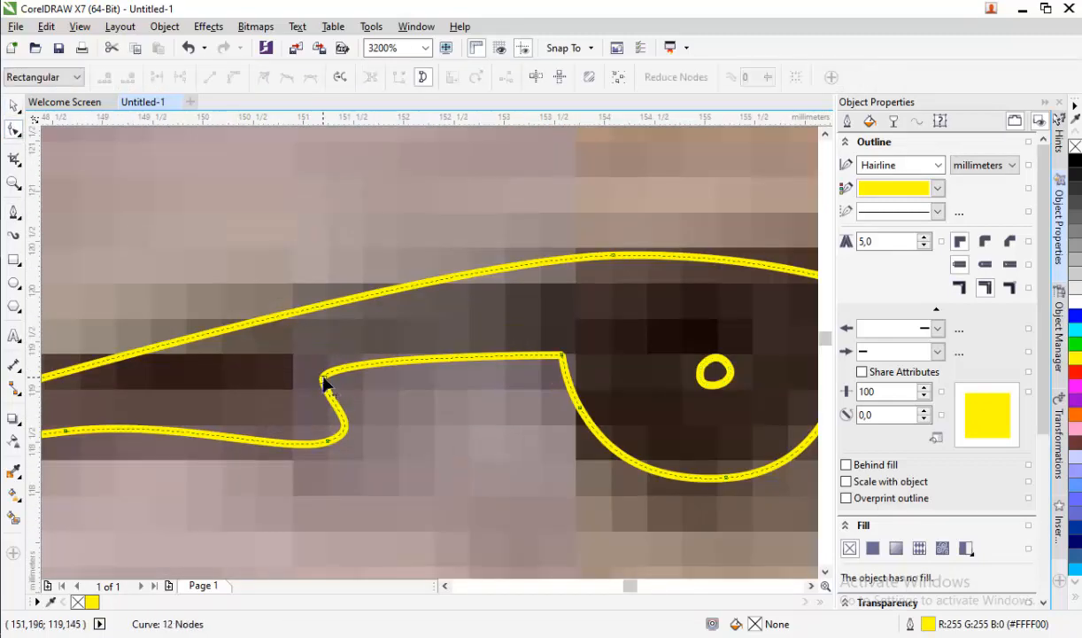
right_click(327, 443)
click(352, 242)
drag(363, 432, 286, 357)
scroll(304, 393, up, 1)
drag(314, 322, 341, 311)
scroll(332, 337, down, 2)
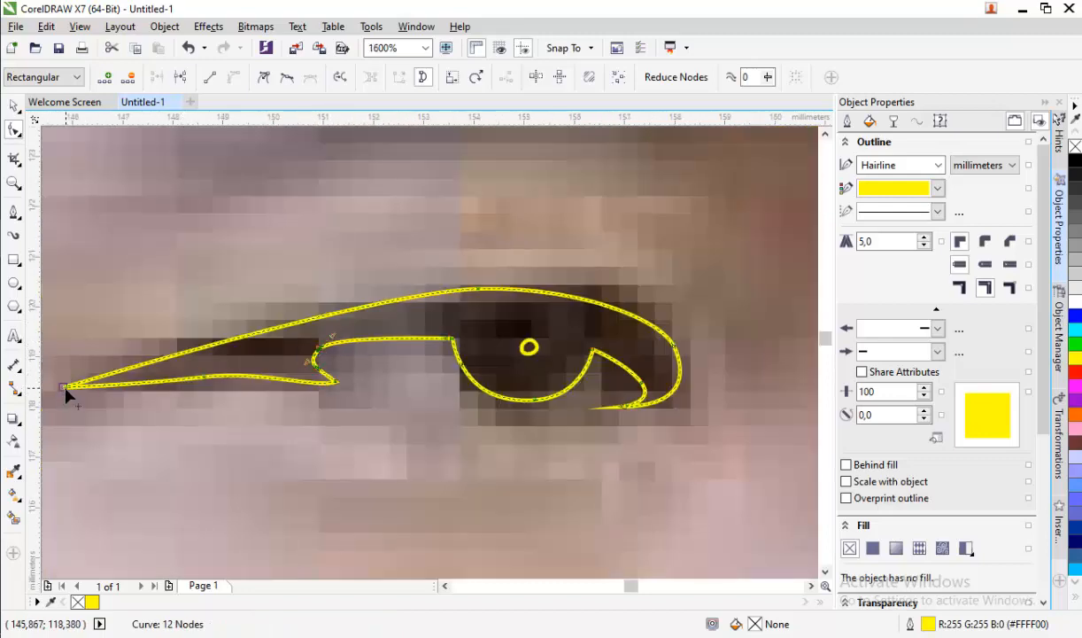
- Sharpen the left-hand eye's outer corner and delete the extra node on its lower lash line to straighten it
drag(92, 377, 100, 362)
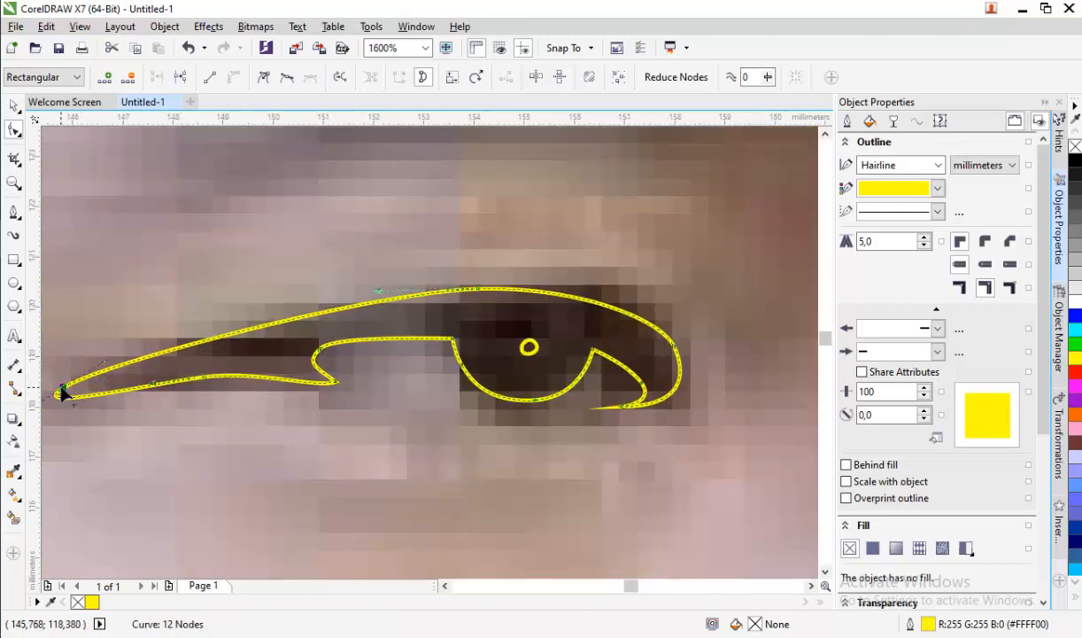
right_click(60, 386)
click(149, 191)
scroll(235, 271, down, 2)
scroll(185, 303, up, 3)
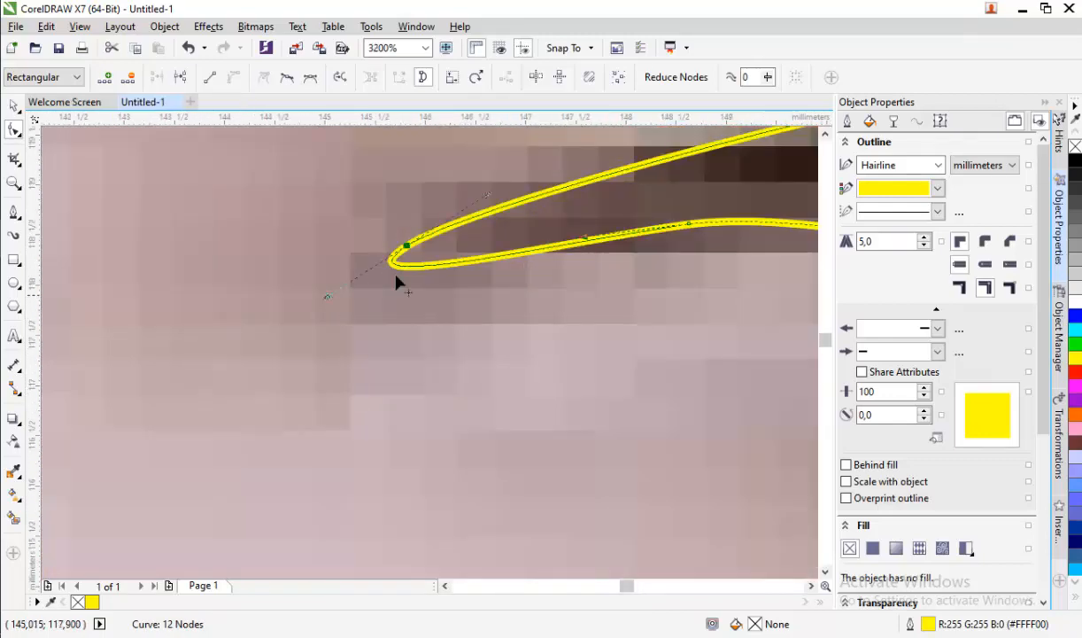
drag(326, 297, 581, 217)
double_click(689, 224)
scroll(516, 232, down, 2)
scroll(580, 225, up, 2)
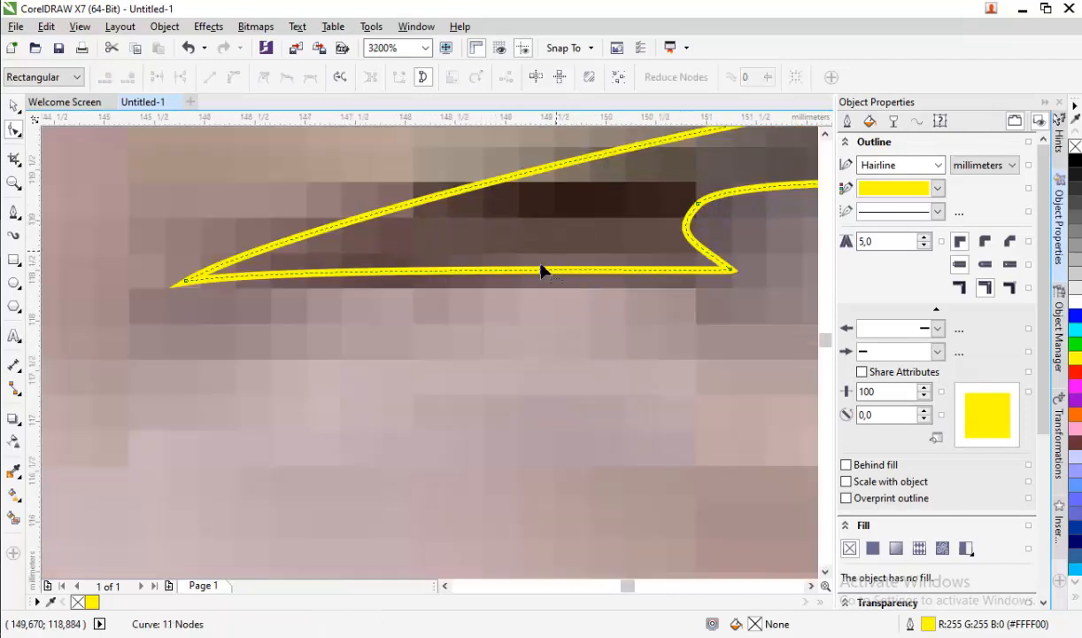
scroll(544, 271, down, 2)
scroll(572, 252, up, 2)
- Cut the pupil highlight out of the left-hand eye shape and fill the result black
click(12, 105)
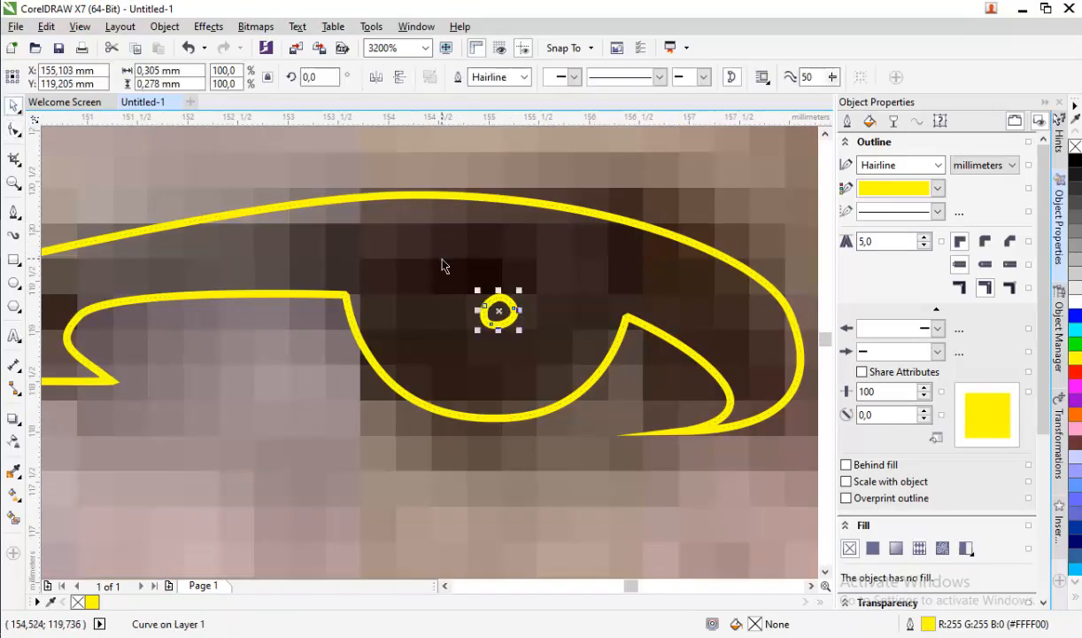
click(437, 194)
click(576, 78)
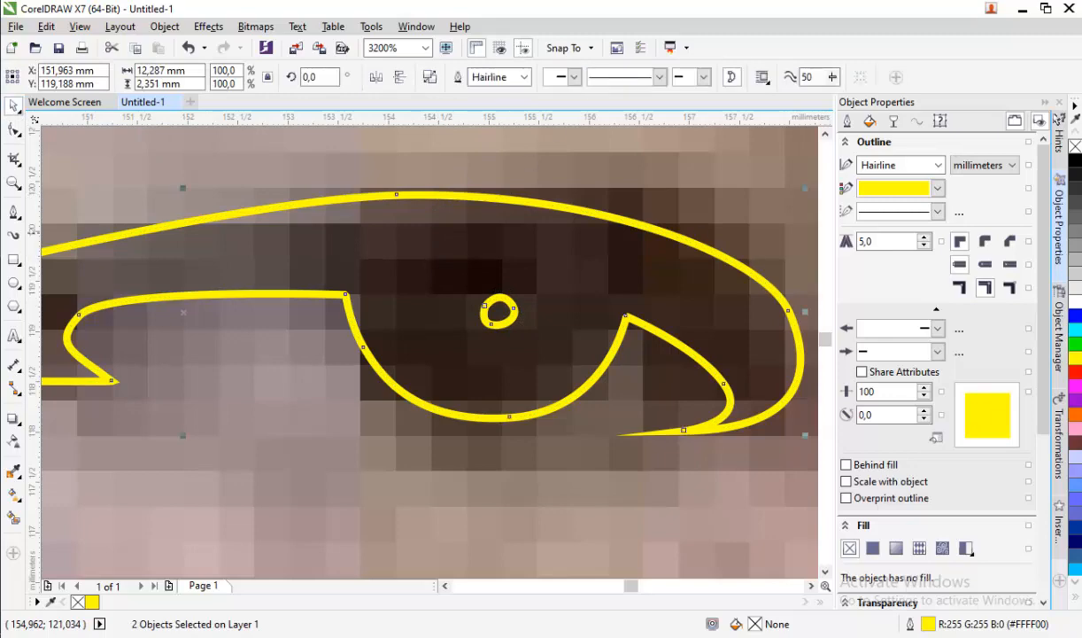
click(1074, 161)
scroll(395, 336, down, 2)
scroll(394, 336, down, 3)
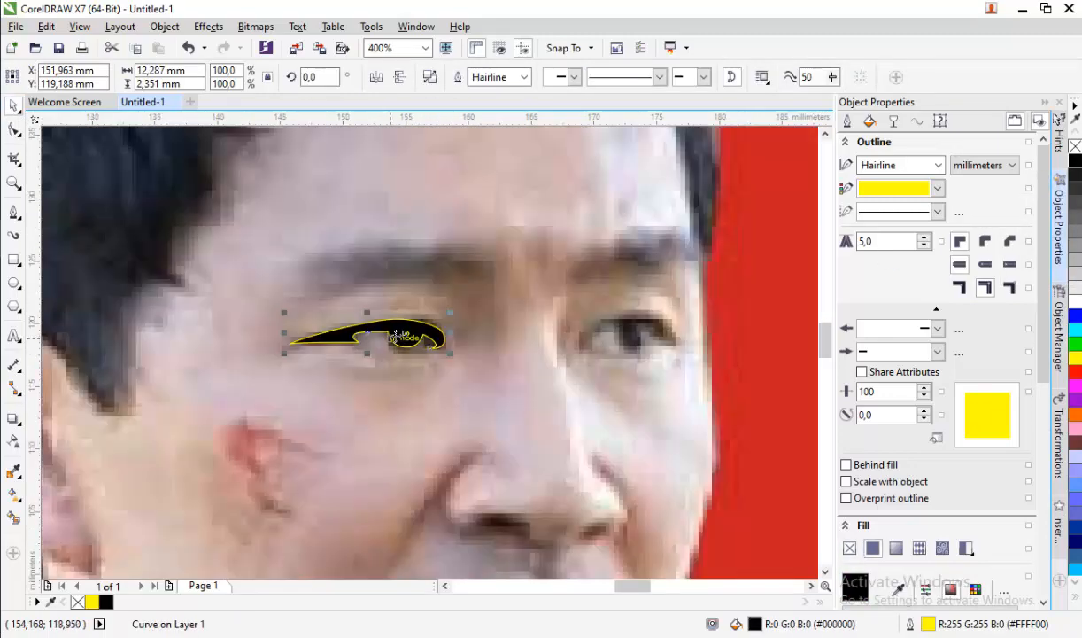
- Trace the iris of the right-hand eye with the Pen tool, ending at its upper edge beside the lid
click(14, 212)
scroll(635, 336, up, 2)
click(578, 295)
mouse_move(622, 390)
mouse_down()
mouse_move(647, 411)
mouse_move(651, 403)
mouse_up()
drag(679, 352, 684, 333)
click(683, 304)
- Trace the right-hand eye's outer corner and upper lid, and close the outline back at the iris
scroll(633, 319, down, 1)
scroll(632, 316, up, 2)
drag(604, 364, 613, 395)
click(761, 429)
scroll(615, 228, down, 1)
drag(505, 226, 413, 215)
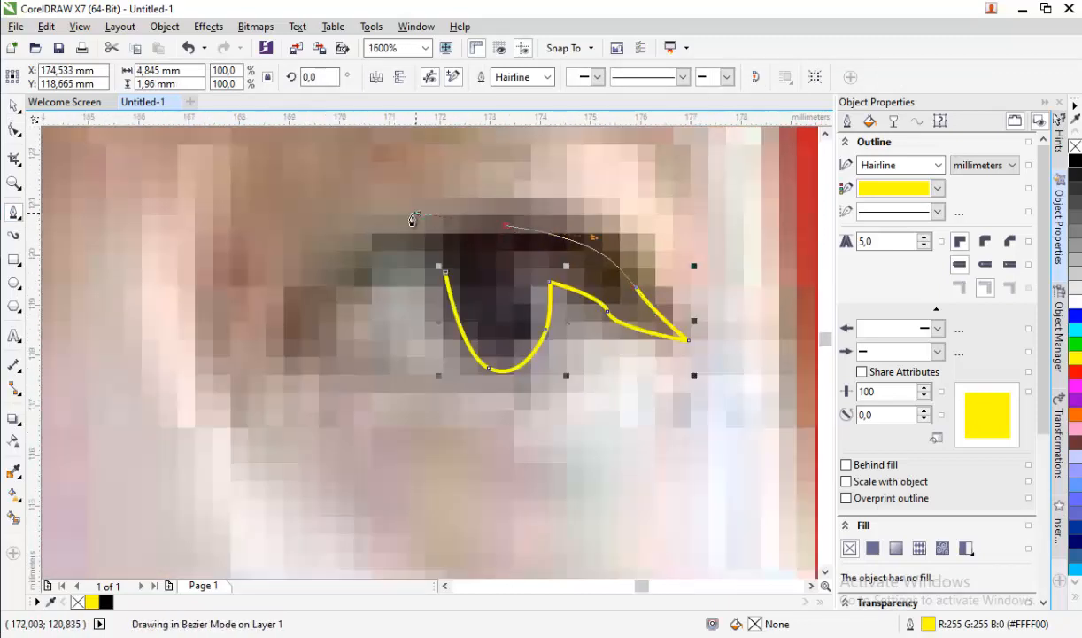
drag(328, 280, 317, 292)
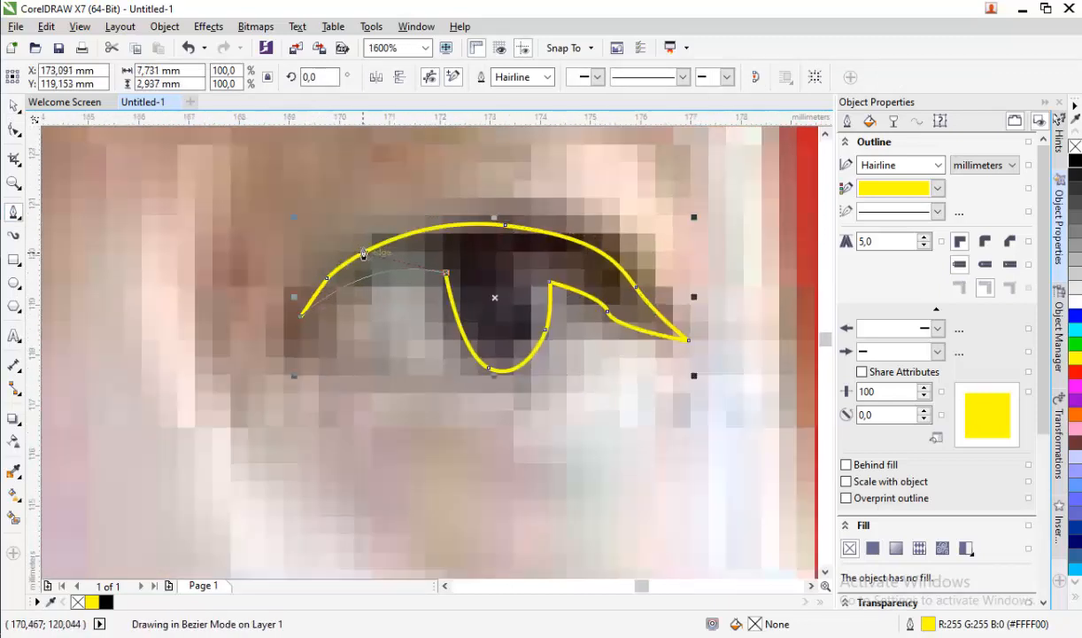
drag(363, 254, 363, 254)
- Draw a small closed highlight oval about 0.4 mm high near the right side of the right-hand eye's iris
scroll(516, 312, up, 1)
click(539, 258)
drag(539, 294, 553, 312)
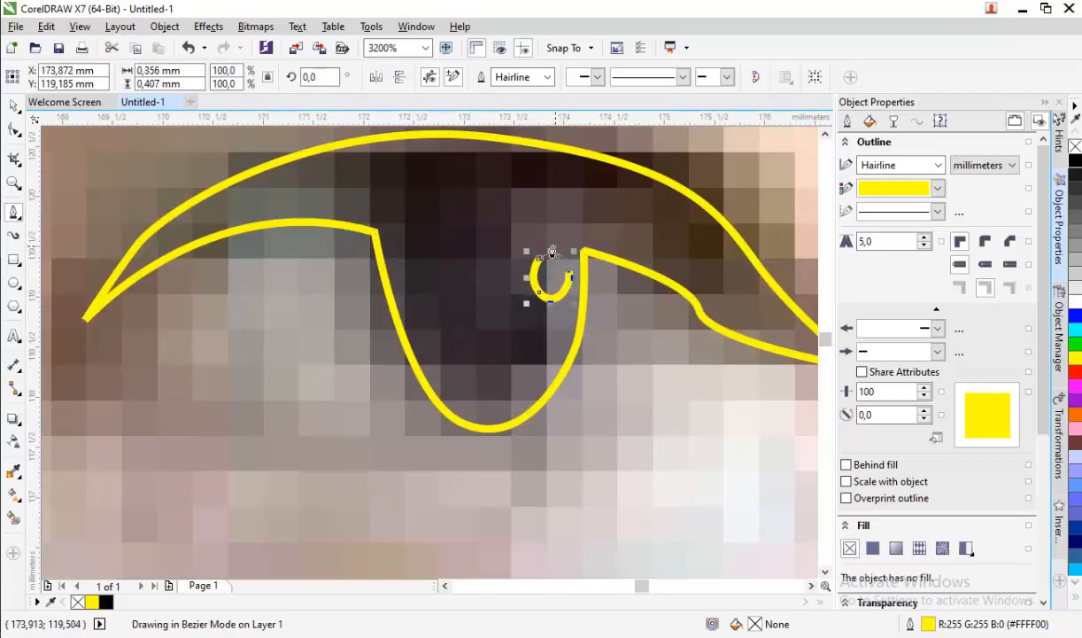
click(552, 252)
- Adjust the nodes of the right-hand eye outline to refine the iris bottom and the lid beside the highlight
key(F10)
drag(699, 309, 682, 250)
drag(583, 251, 590, 240)
drag(461, 423, 447, 413)
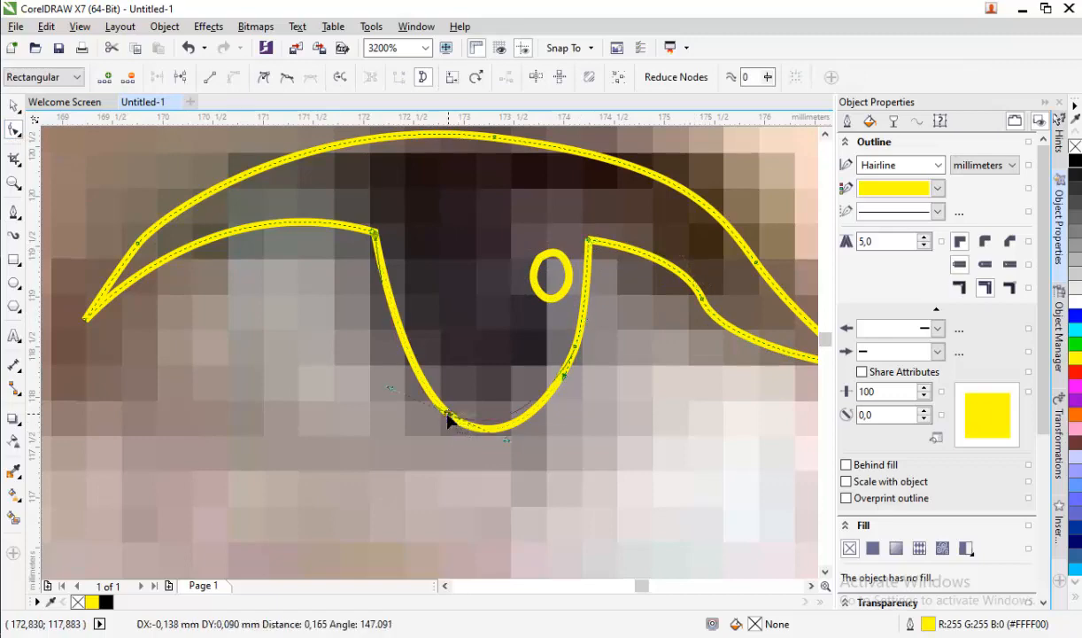
scroll(456, 413, down, 1)
scroll(498, 395, up, 1)
- Cut the highlight oval out of the right-hand eye shape and fill the result black
click(13, 106)
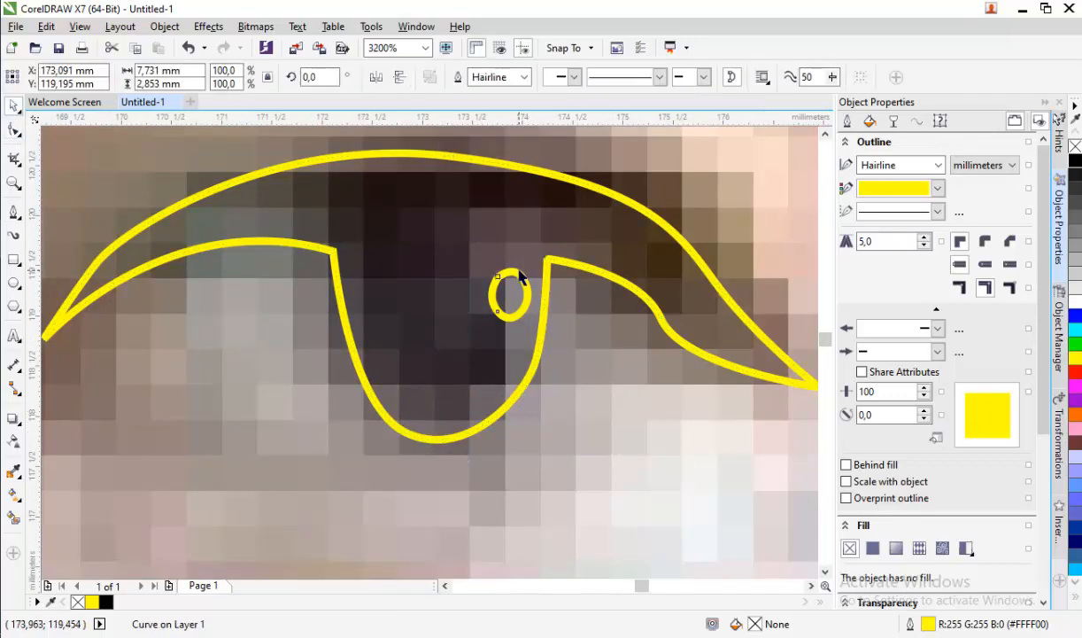
shift+click(337, 254)
click(576, 77)
click(1074, 160)
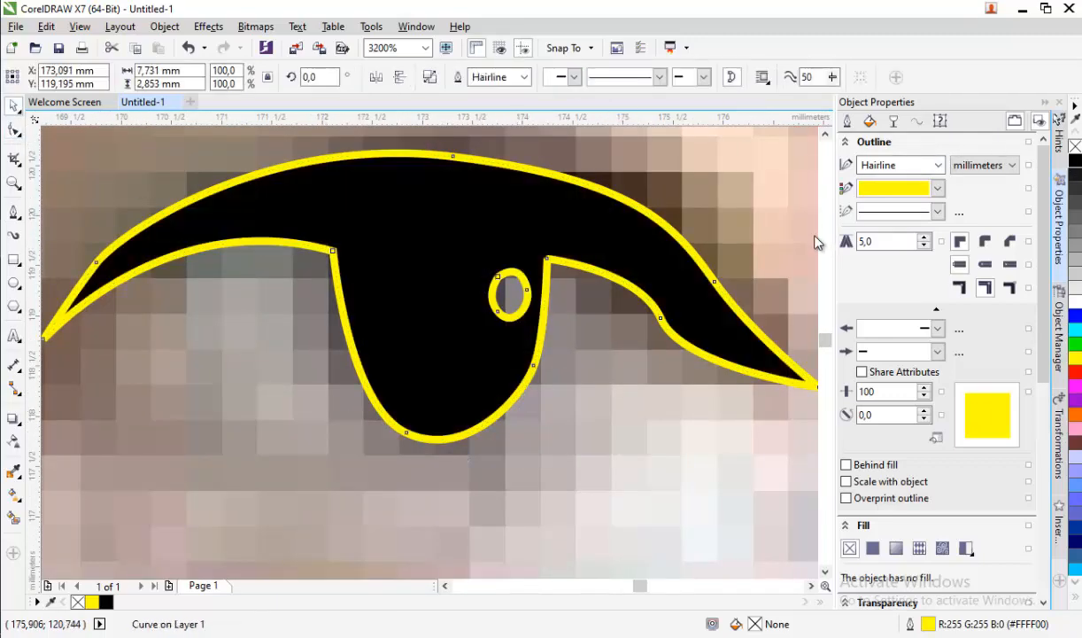
scroll(719, 248, down, 3)
- Start the left-hand eyebrow outline with jagged hair points at its inner end using the Pen tool
click(14, 213)
scroll(339, 377, down, 1)
scroll(422, 284, up, 2)
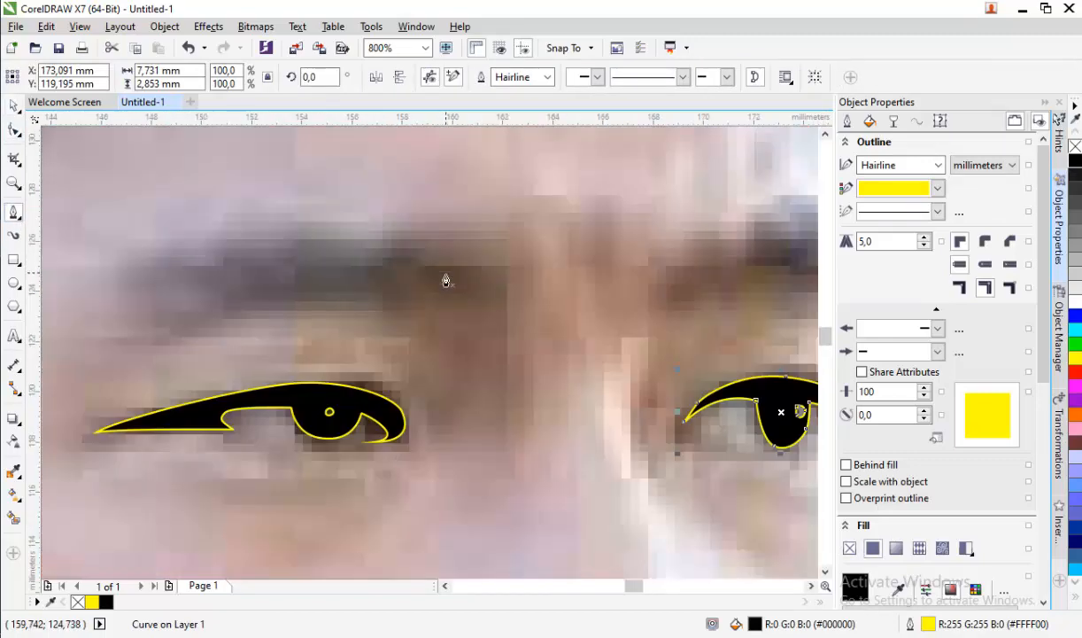
click(479, 295)
scroll(483, 275, up, 1)
click(503, 267)
key(Escape)
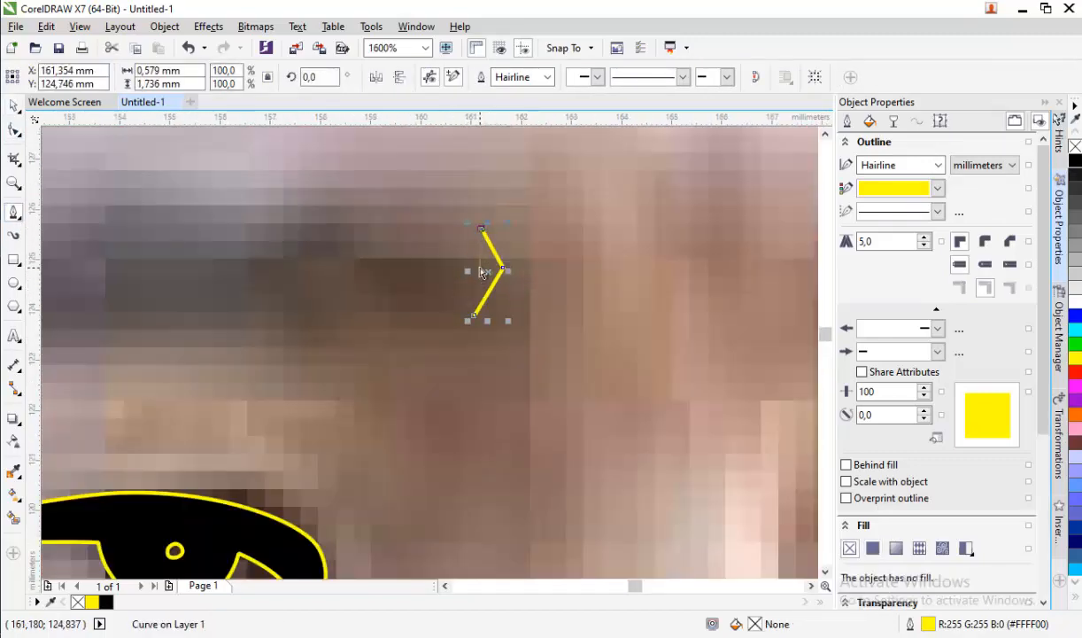
scroll(472, 280, up, 1)
click(475, 296)
click(498, 214)
click(464, 271)
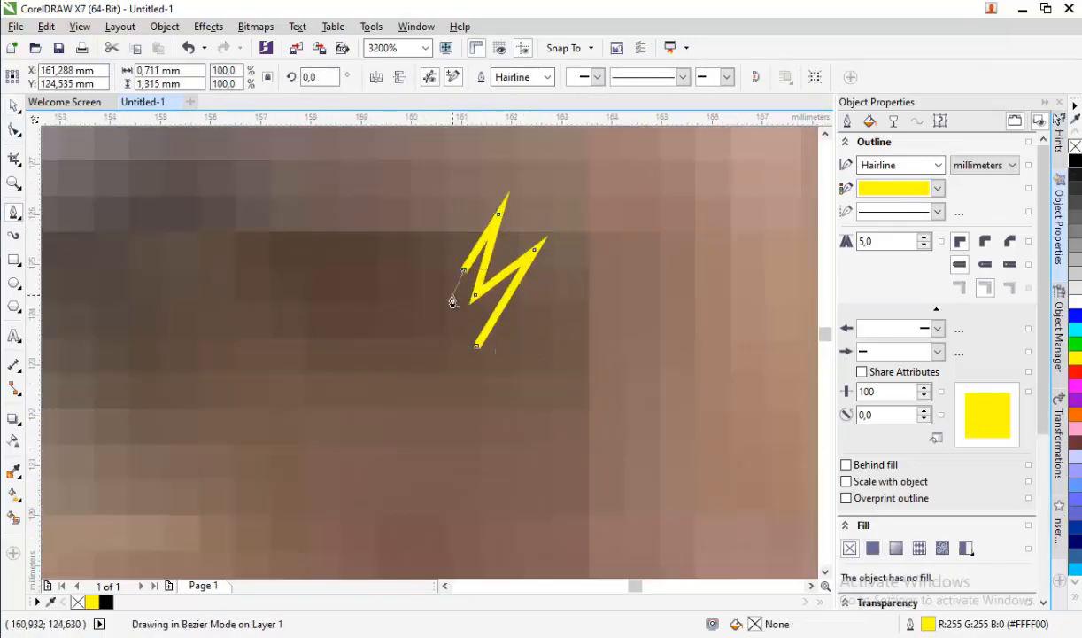
- Trace the left-hand eyebrow's upper edge toward its outer end, adding pointed hair tufts along the way
scroll(452, 314, down, 2)
scroll(448, 293, up, 1)
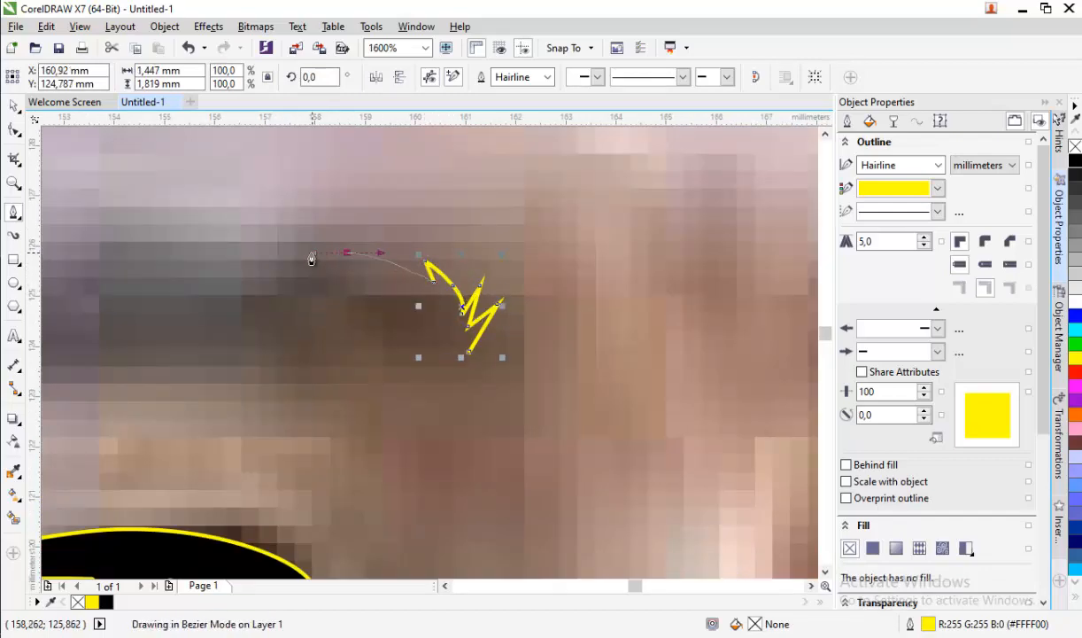
drag(347, 253, 311, 258)
scroll(359, 282, down, 1)
click(339, 286)
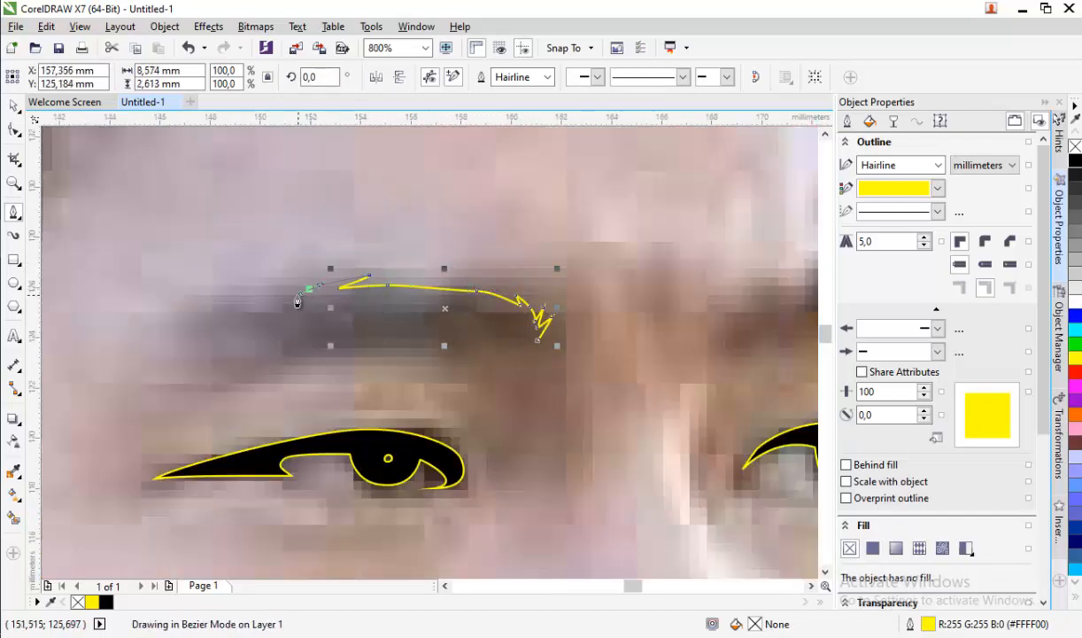
click(286, 302)
click(253, 311)
scroll(253, 306, down, 2)
scroll(257, 305, up, 3)
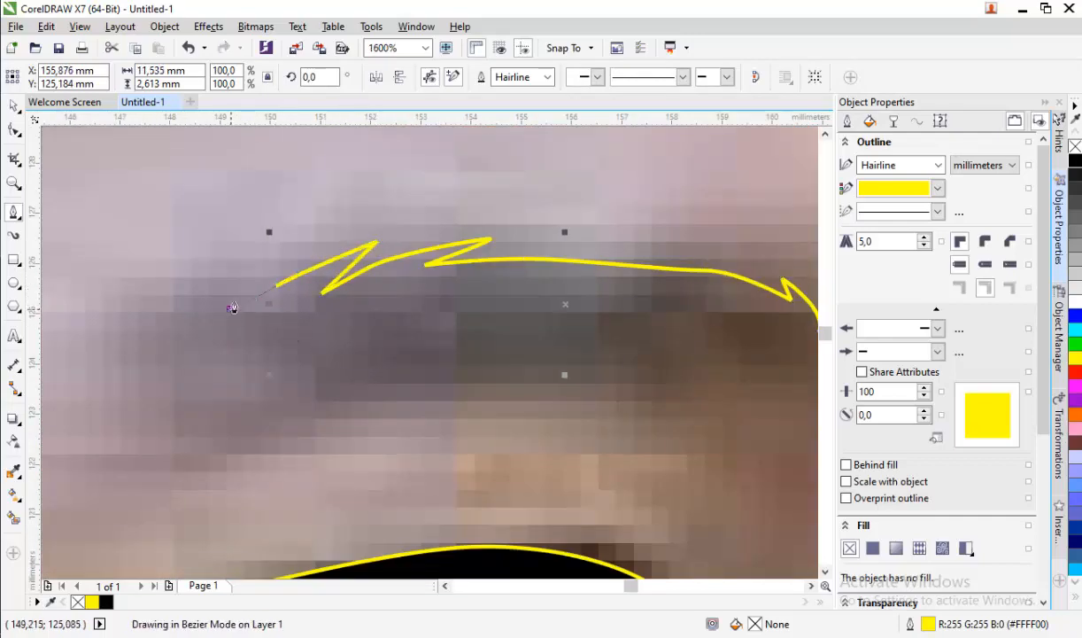
- Trace the left-hand eyebrow's jagged outer end and lower edge, and close the outline at the inner end
click(232, 308)
scroll(232, 305, down, 2)
scroll(226, 301, up, 1)
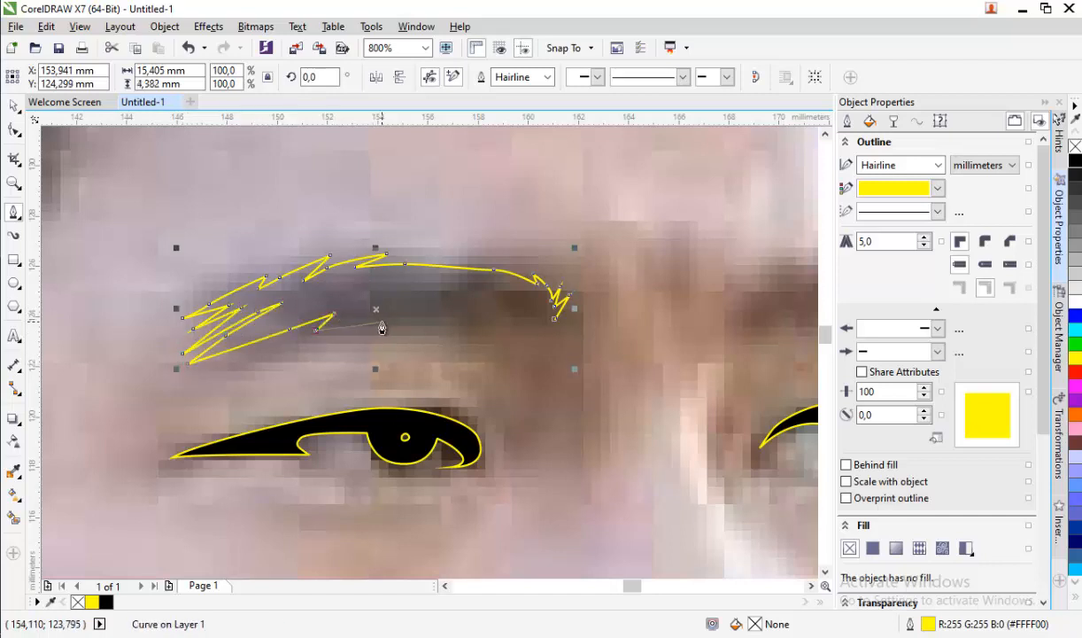
scroll(492, 327, up, 2)
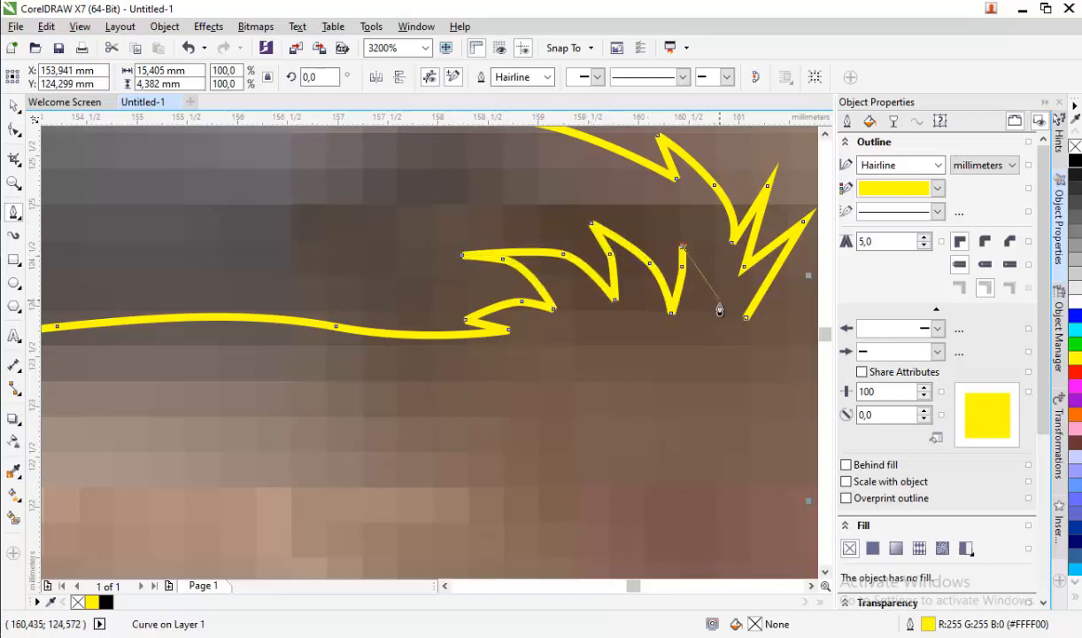
click(746, 319)
scroll(491, 317, down, 4)
scroll(395, 302, up, 3)
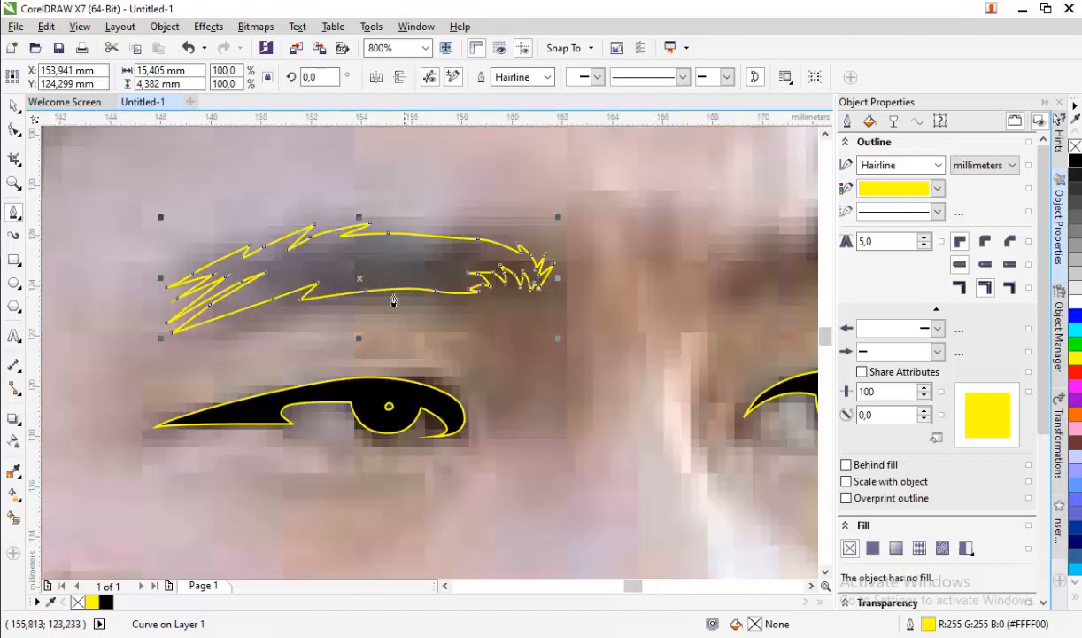
- Straighten the left-hand eyebrow's upper edge and draw a pointed hair tuft about 2.2 mm long over it
click(14, 129)
drag(430, 225, 434, 234)
click(13, 211)
scroll(613, 250, up, 1)
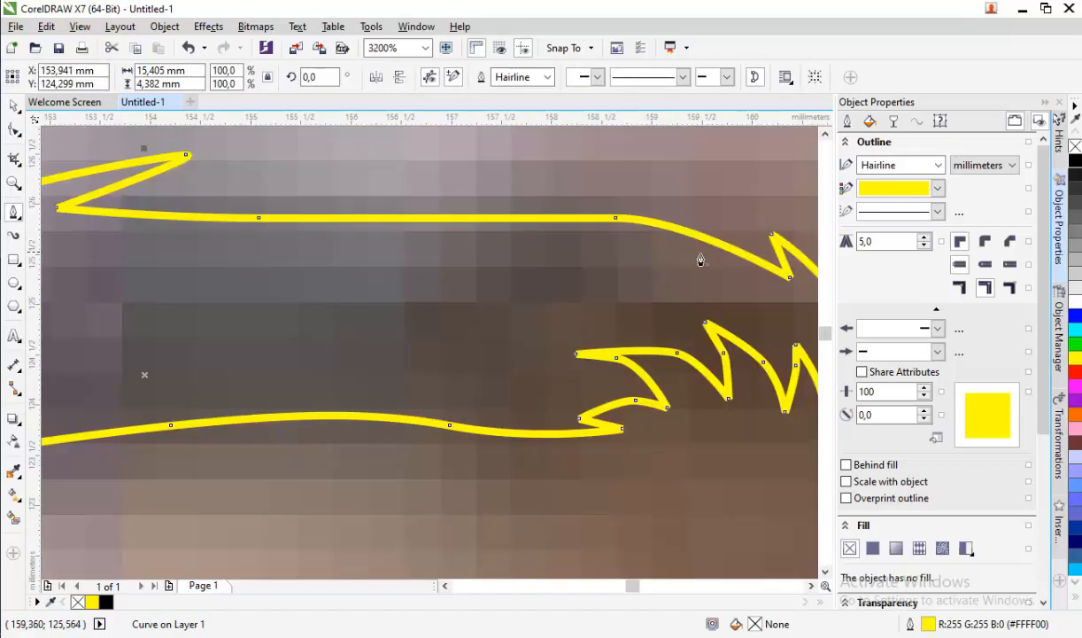
click(708, 255)
click(737, 252)
drag(624, 200, 590, 198)
click(512, 185)
click(710, 253)
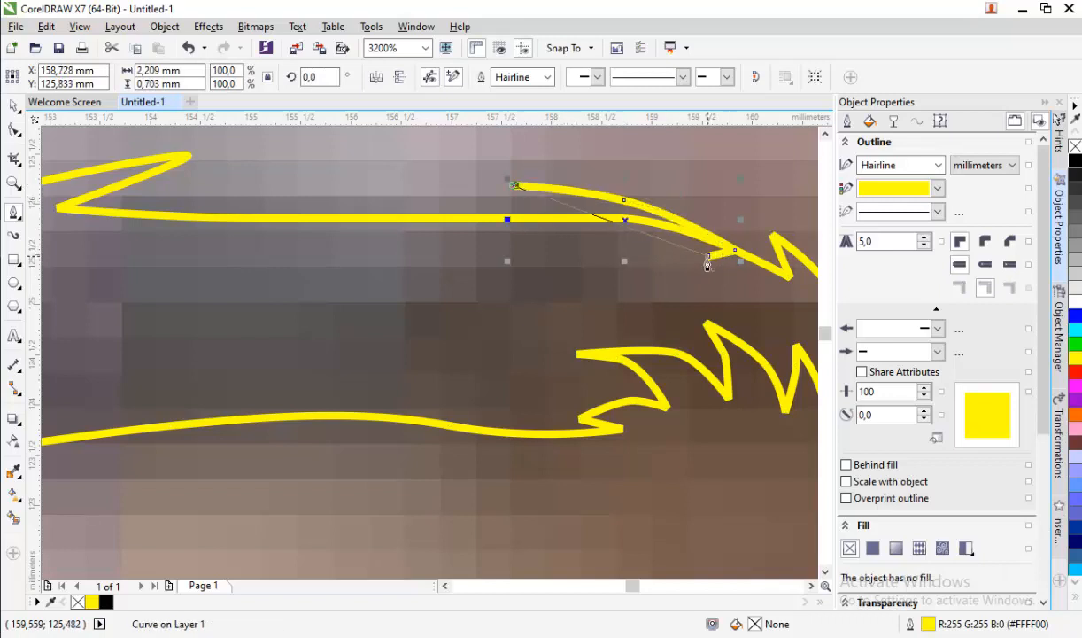
- Weld the hair tuft to the left-hand eyebrow and fill the merged shape black
key(space)
shift+click(471, 218)
click(461, 81)
scroll(411, 229, down, 2)
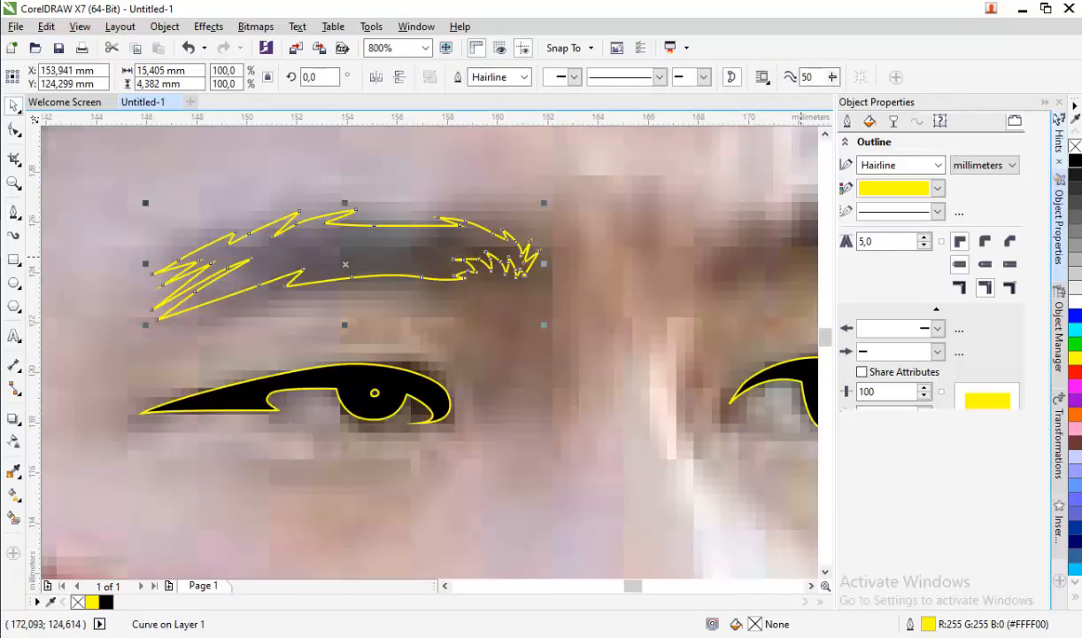
click(1074, 160)
scroll(391, 290, down, 1)
- Start the right-hand eyebrow outline with the Pen tool, tracing a jagged hair point at its inner end
click(13, 214)
scroll(598, 274, up, 2)
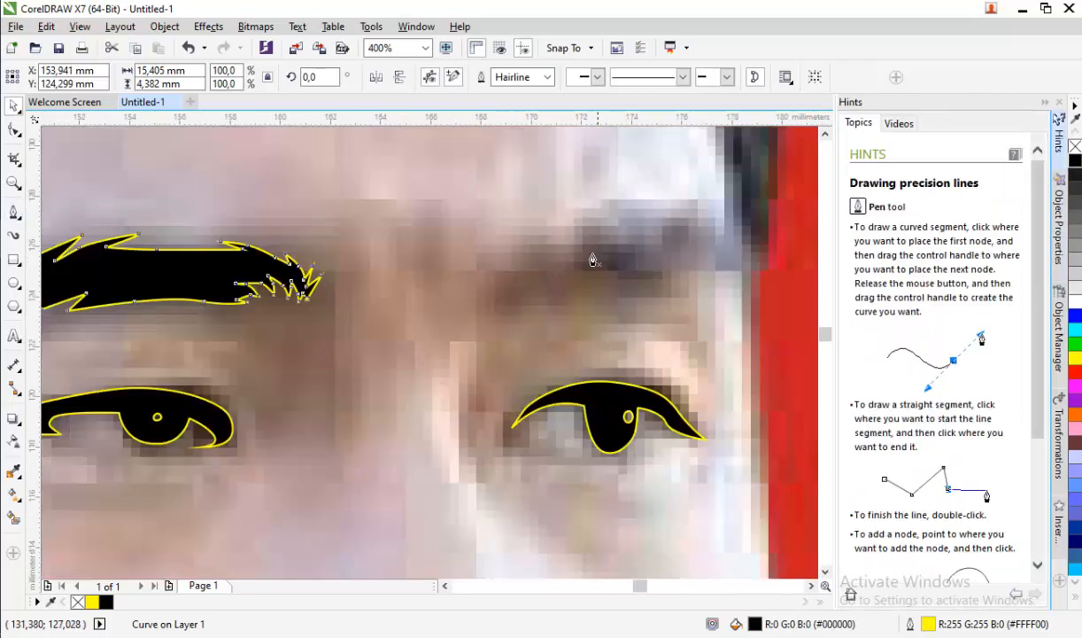
drag(436, 272, 546, 191)
click(496, 207)
click(485, 242)
- Trace the right-hand eyebrow's upper edge with pointed hair tufts toward its outer end
scroll(449, 236, down, 1)
scroll(517, 215, up, 1)
click(606, 176)
click(593, 163)
drag(677, 176, 689, 181)
scroll(541, 176, down, 1)
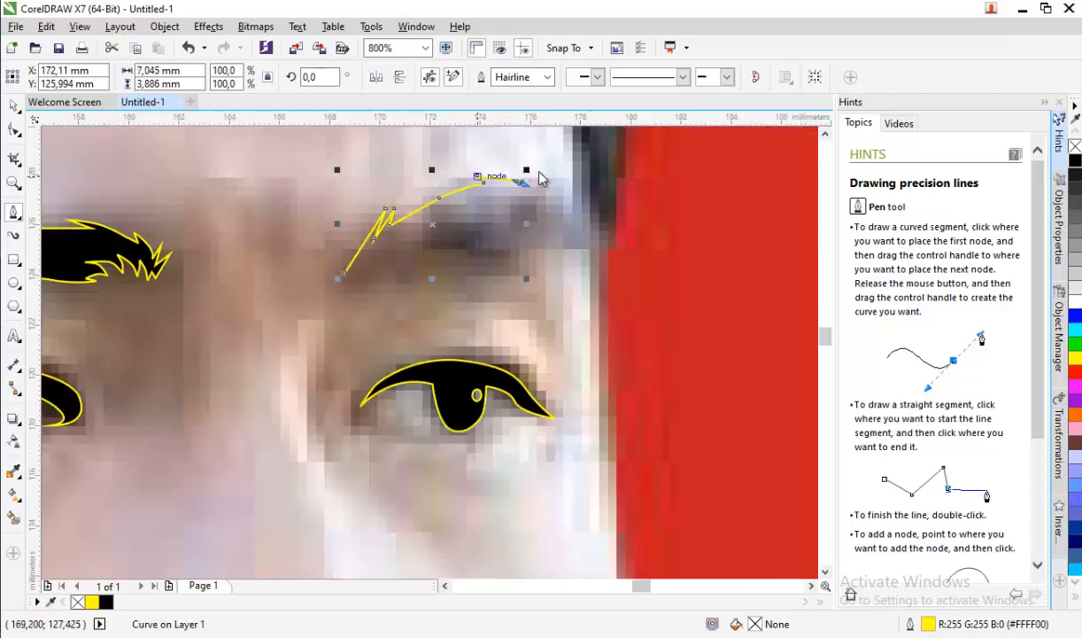
scroll(549, 176, up, 2)
click(565, 239)
click(555, 223)
- Trace the right-hand eyebrow's rounded outer end and continue along its lower edge
scroll(598, 257, down, 1)
drag(638, 274, 655, 293)
drag(678, 316, 687, 336)
drag(668, 375, 645, 374)
drag(527, 353, 398, 353)
scroll(445, 350, down, 2)
scroll(410, 348, up, 2)
- Trace jagged hair points at the inner end of the right-hand eyebrow's lower edge and close the outline
click(338, 376)
click(369, 354)
scroll(299, 383, up, 2)
click(338, 390)
click(474, 272)
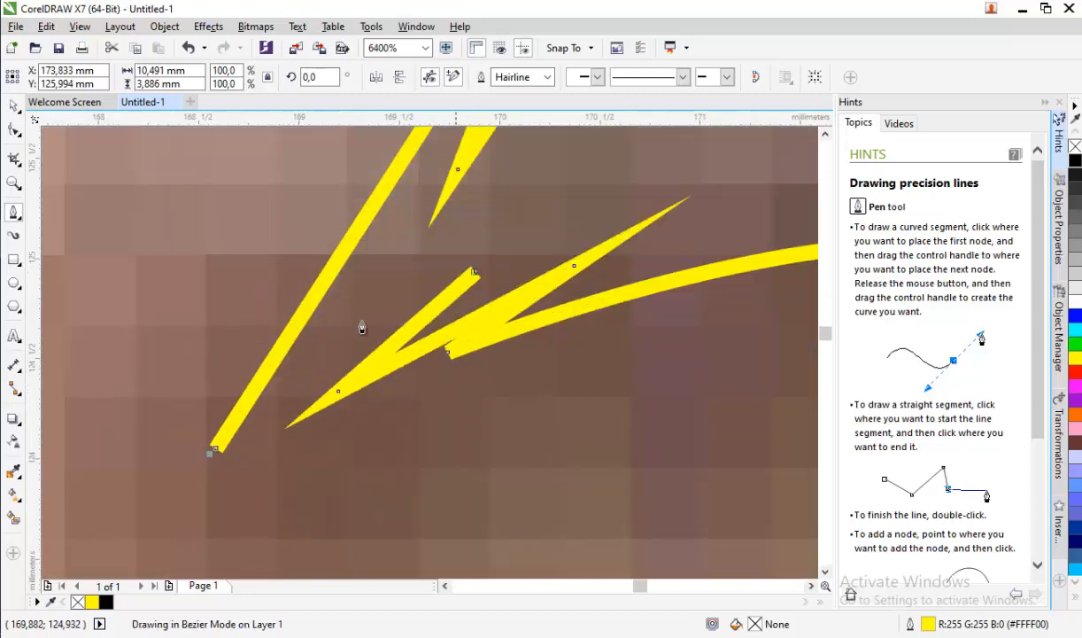
click(349, 346)
click(277, 403)
click(338, 323)
click(212, 452)
scroll(212, 453, down, 3)
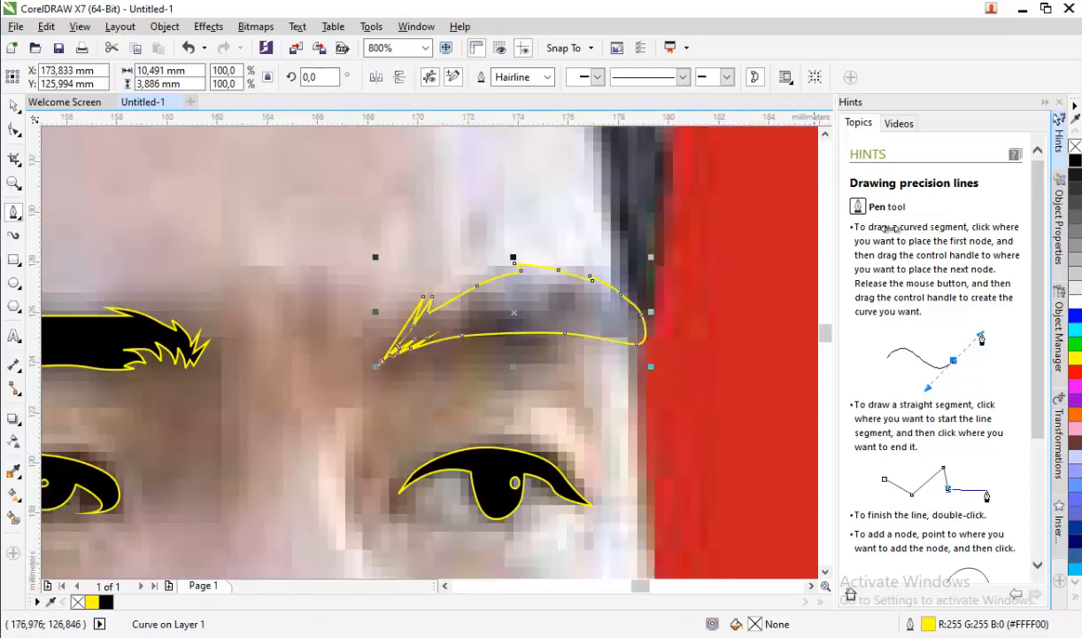
- Reshape the hair-tuft nodes along the right-hand eyebrow's upper edge with the Shape tool
scroll(144, 184, up, 1)
click(13, 132)
scroll(442, 181, up, 1)
click(638, 219)
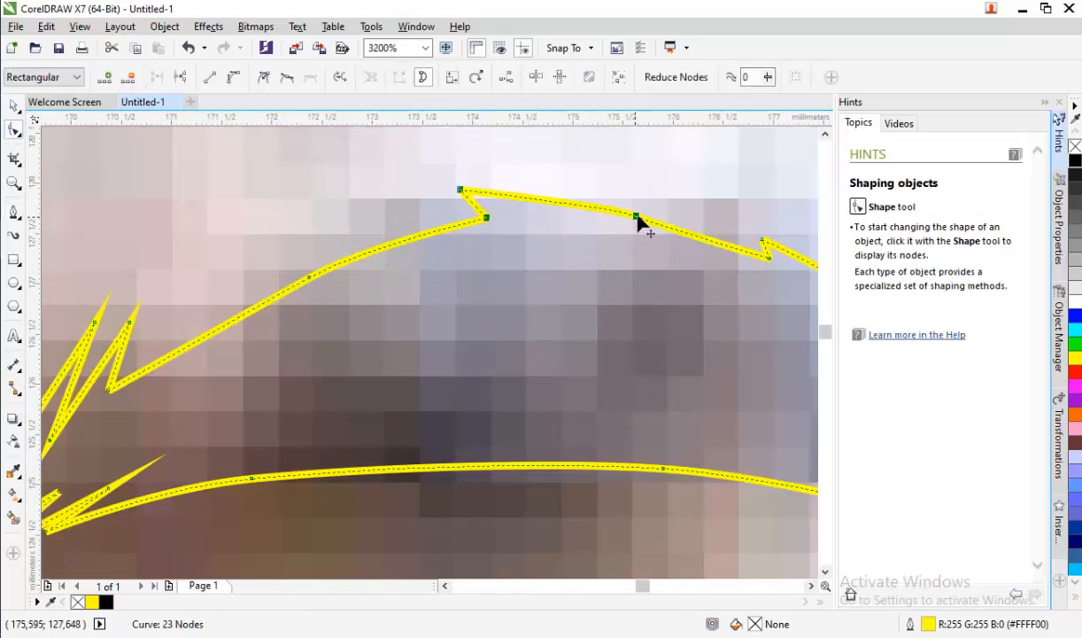
drag(498, 237, 567, 257)
scroll(551, 241, down, 1)
scroll(676, 249, up, 1)
scroll(611, 297, down, 1)
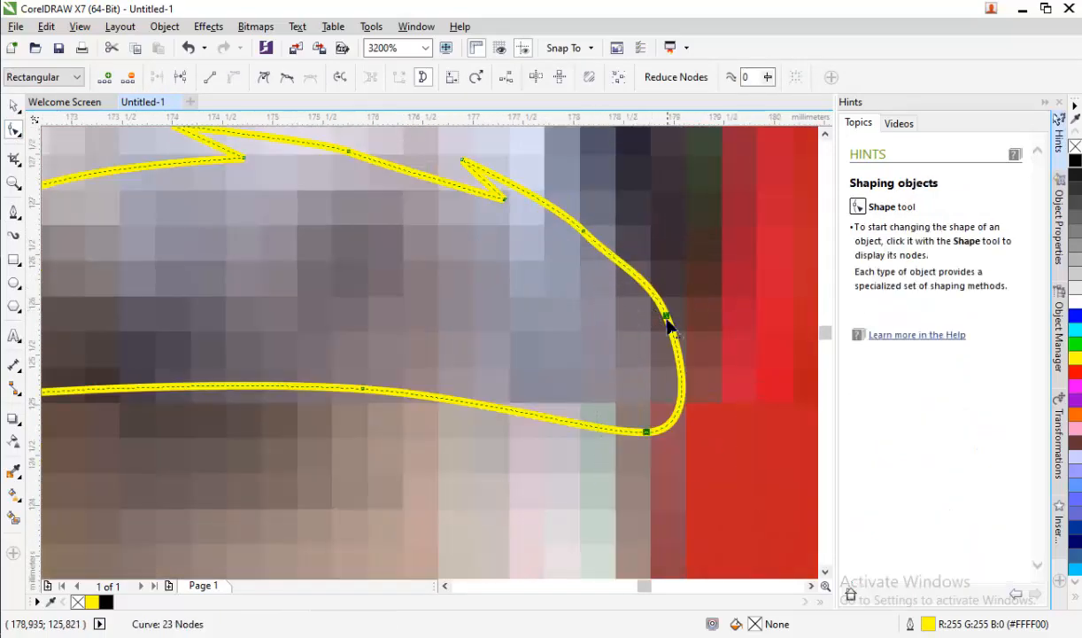
- Adjust the node at the right-hand eyebrow's outer end and fill the eyebrow black
scroll(567, 346, down, 1)
scroll(568, 344, up, 1)
drag(608, 316, 607, 307)
click(1074, 160)
scroll(391, 292, down, 2)
scroll(391, 299, down, 3)
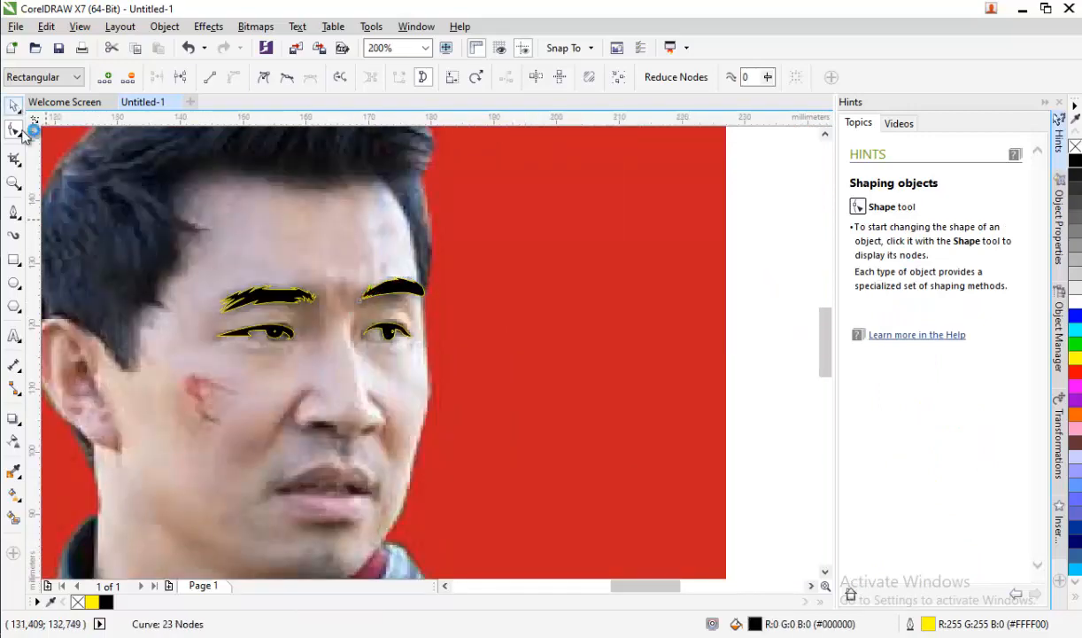
- Draw a thin, closed curve along the nose bridge beside the right-hand eye with the Pen tool and fill it black
click(13, 211)
scroll(363, 313, up, 1)
click(352, 209)
scroll(356, 249, up, 1)
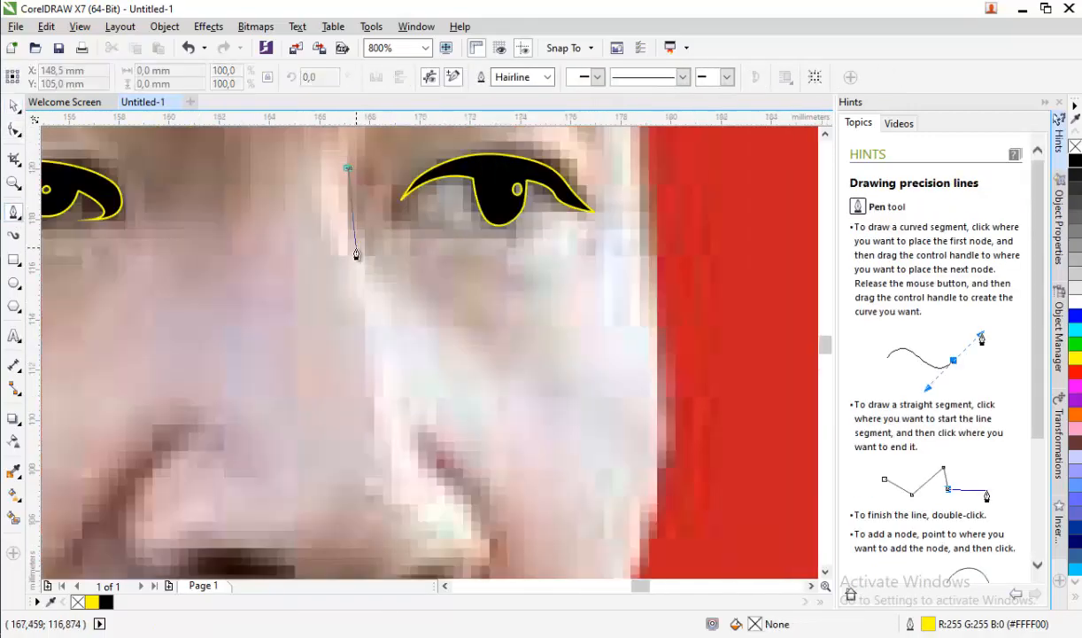
drag(358, 266, 366, 290)
click(375, 324)
scroll(362, 290, up, 1)
scroll(365, 288, up, 1)
scroll(346, 230, down, 2)
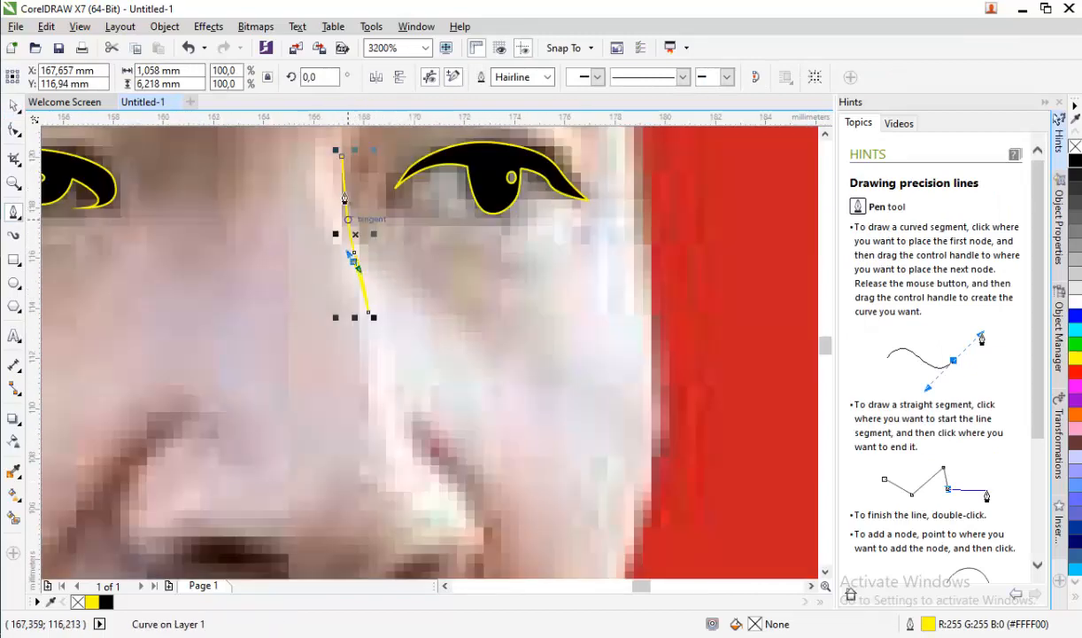
drag(339, 175, 335, 200)
scroll(496, 247, down, 1)
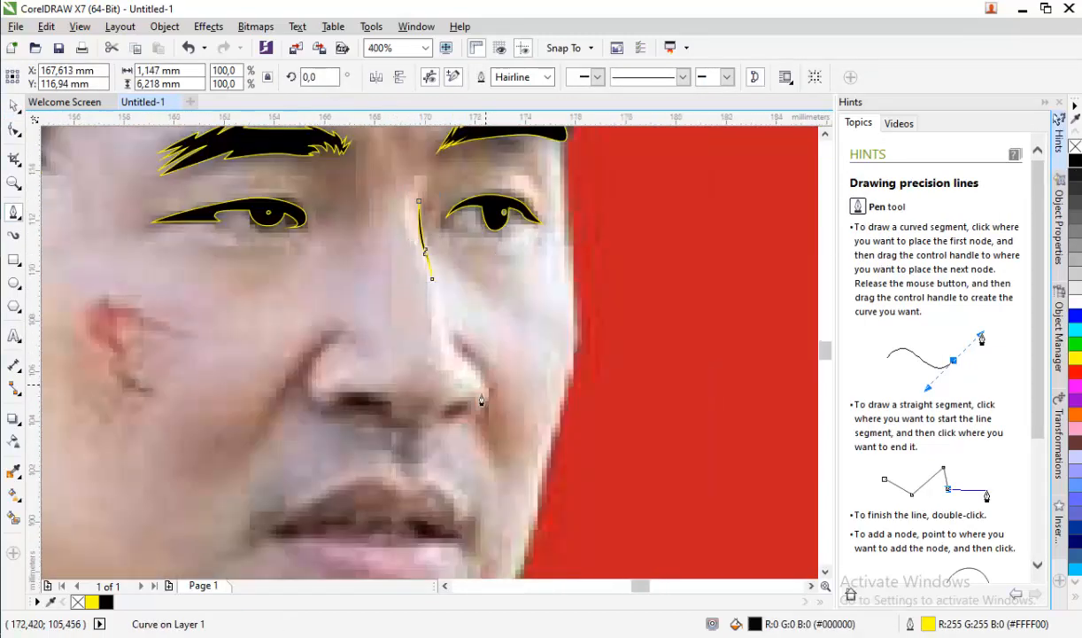
- Trace the inner edge of the crease around the right-hand nose wing from its lower end to its upper tip
scroll(485, 383, up, 1)
click(492, 513)
scroll(457, 458, up, 1)
drag(485, 458, 488, 431)
click(530, 342)
scroll(494, 292, down, 1)
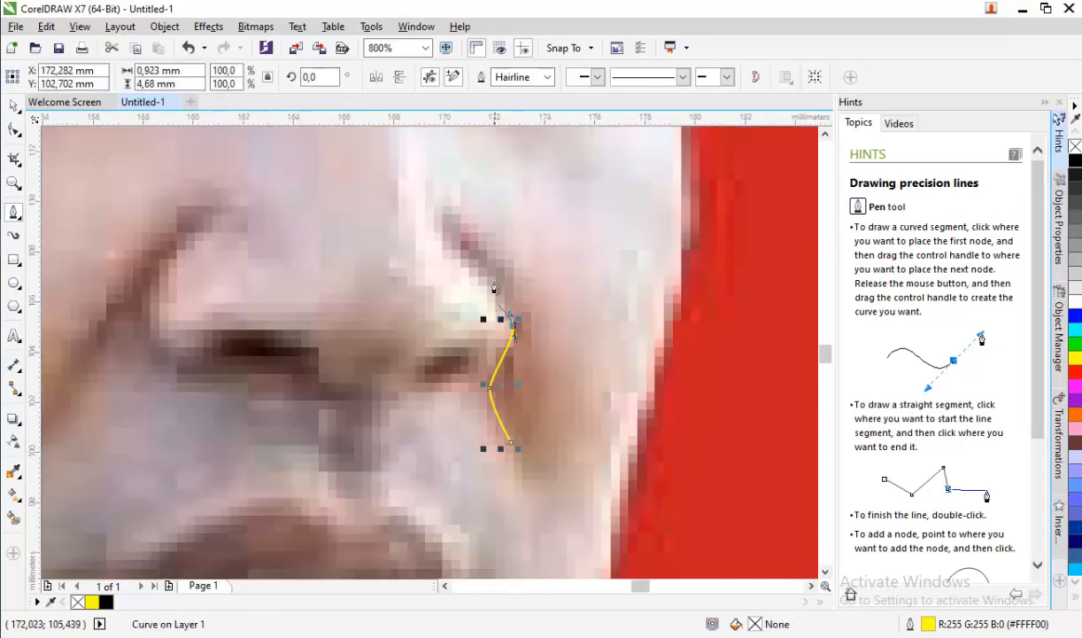
drag(466, 255, 441, 223)
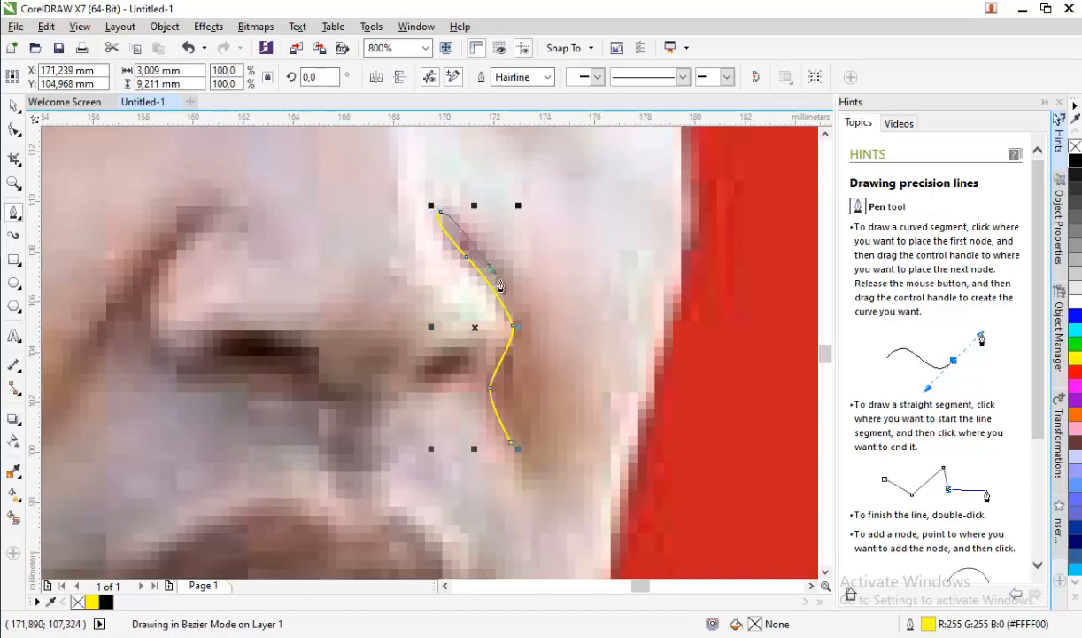
- Trace the outer edge of the right-hand nose crease back down, redoing misplaced segments, and close the outline
drag(520, 325, 518, 353)
key(ctrl+z)
key(ctrl+z)
scroll(509, 365, up, 1)
key(ctrl+z)
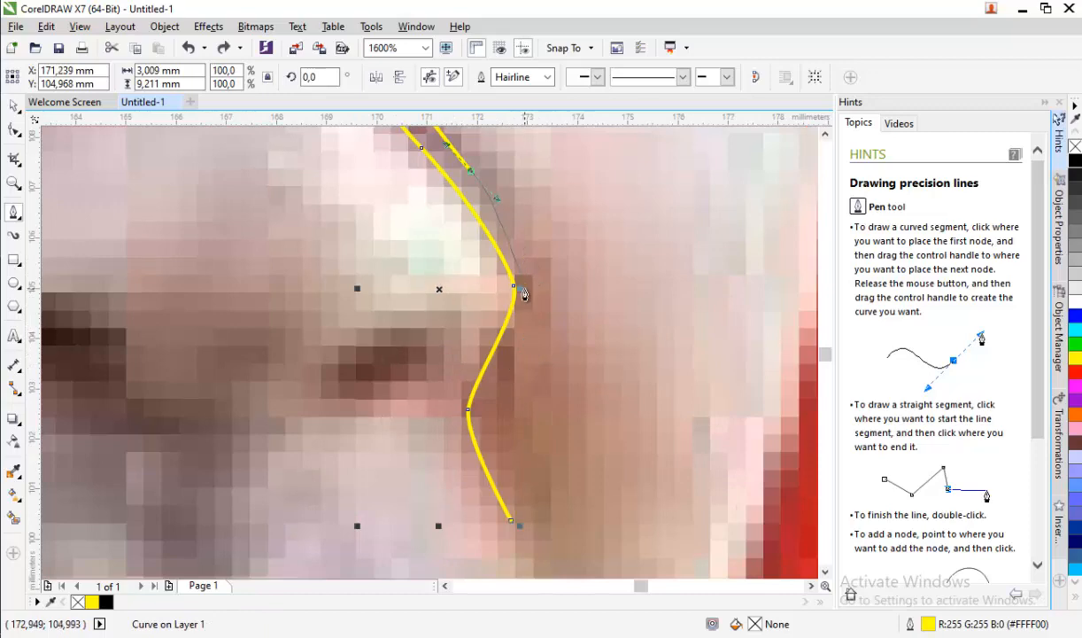
drag(506, 422, 508, 465)
drag(536, 532, 530, 544)
click(511, 520)
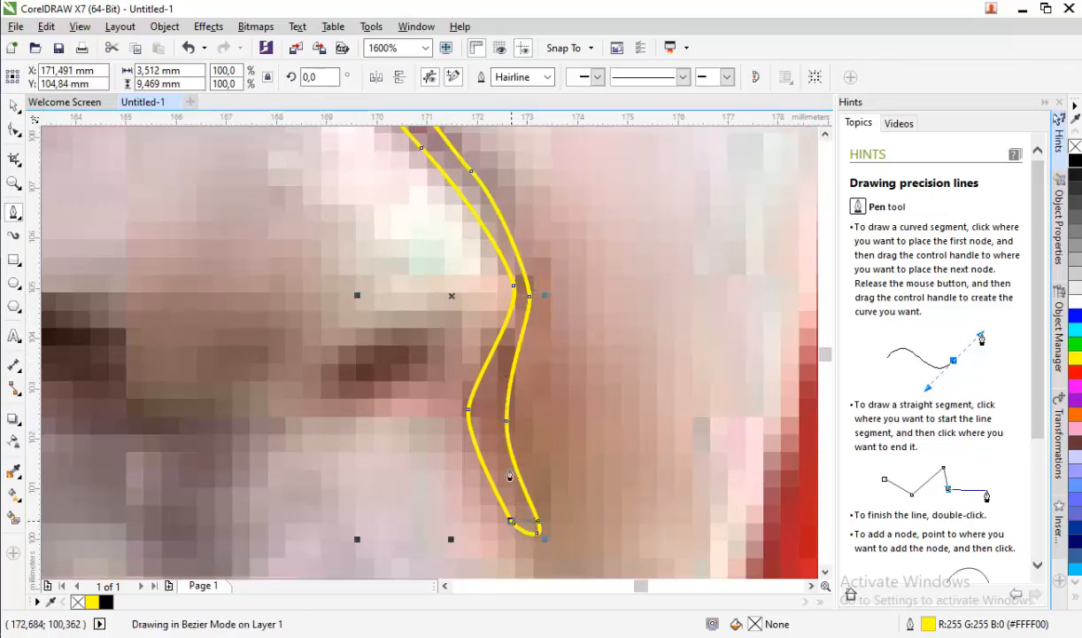
- Draw a closed, leaf-shaped outline around the right-hand nostril with the Pen tool
scroll(533, 374, down, 1)
scroll(445, 366, up, 1)
click(400, 404)
drag(486, 341, 524, 347)
drag(456, 407, 424, 420)
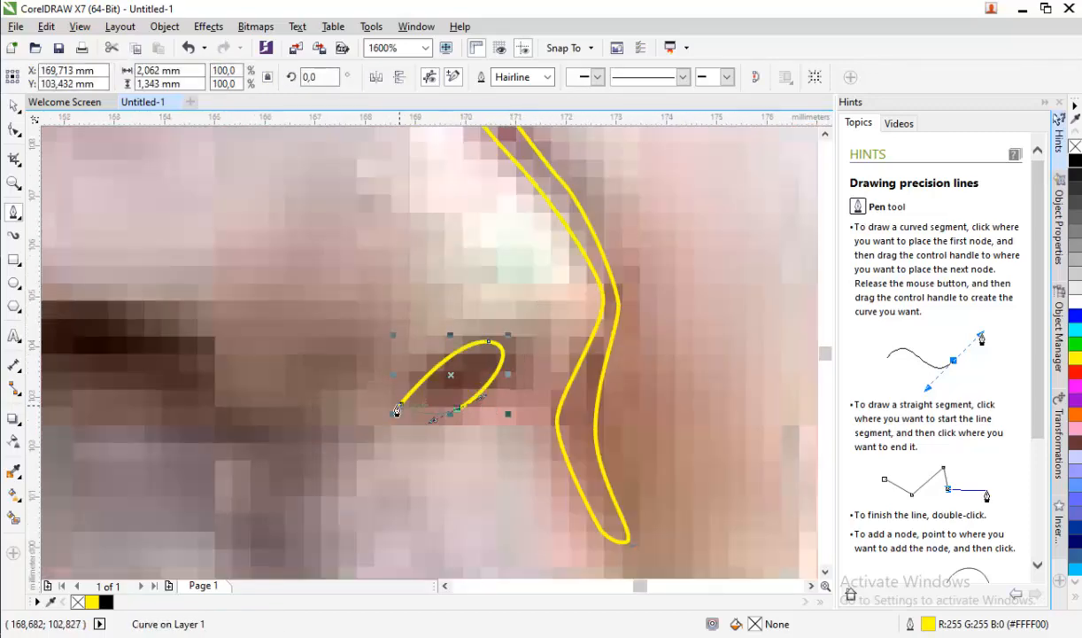
click(400, 405)
- Trace the left-hand nostril's upper edge, continue up around the nose wing, and follow the cheek crease down to its lower tip
scroll(502, 353, down, 1)
click(357, 373)
drag(306, 333, 273, 322)
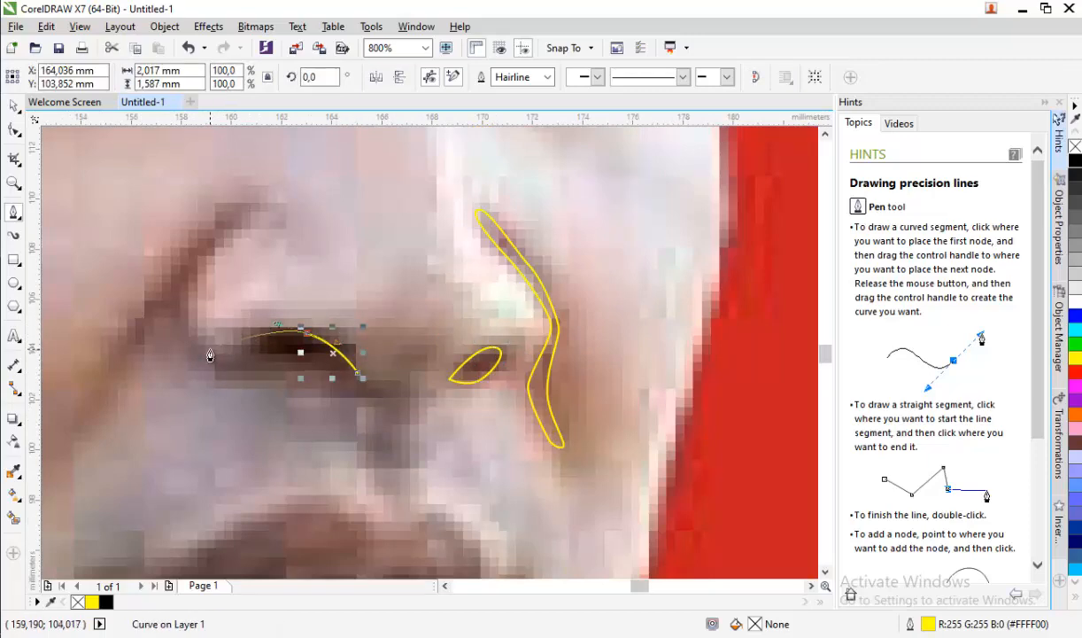
drag(208, 348, 186, 331)
drag(200, 261, 221, 234)
drag(261, 193, 249, 196)
drag(160, 291, 148, 306)
scroll(301, 205, down, 1)
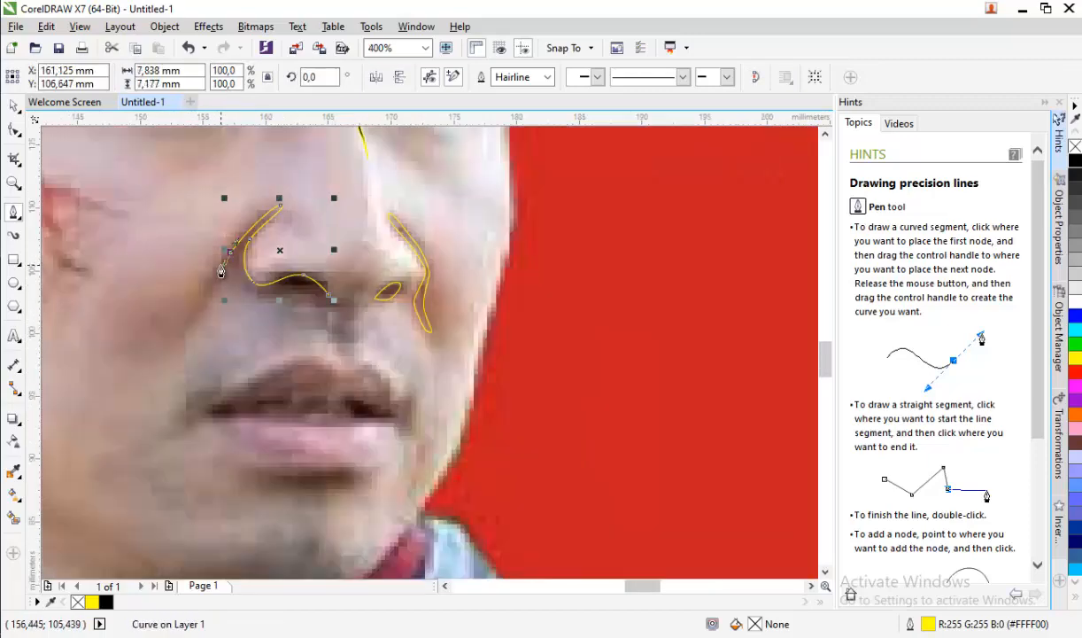
scroll(222, 253, up, 1)
drag(164, 377, 146, 394)
- Trace back up the cheek crease and along the left-hand nostril's lower edge, closing the outline
scroll(241, 260, up, 1)
click(255, 248)
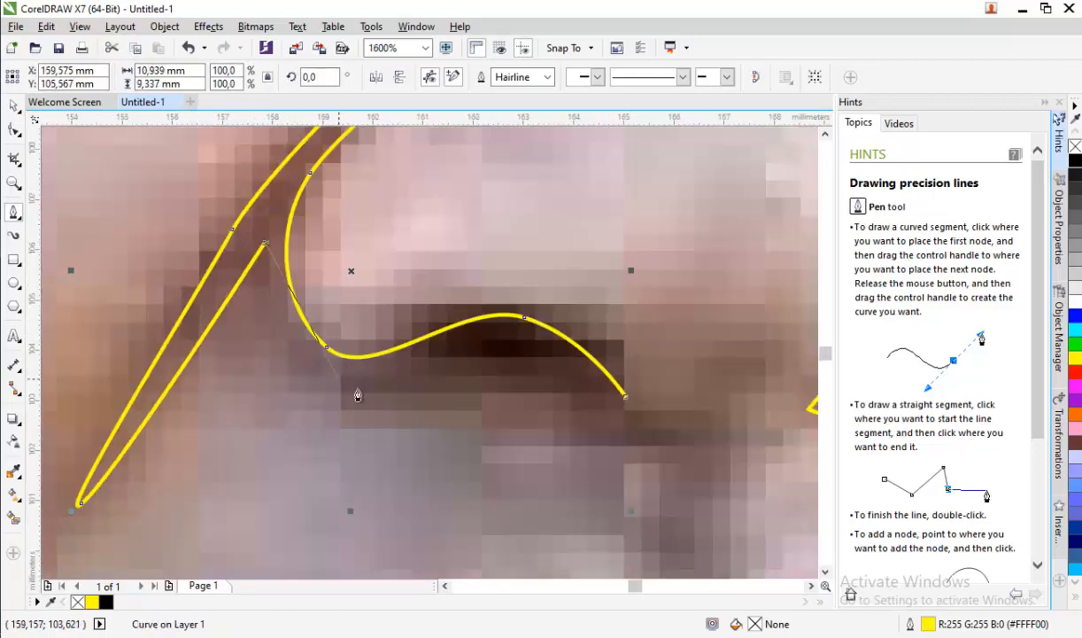
drag(302, 321, 397, 322)
drag(570, 391, 544, 368)
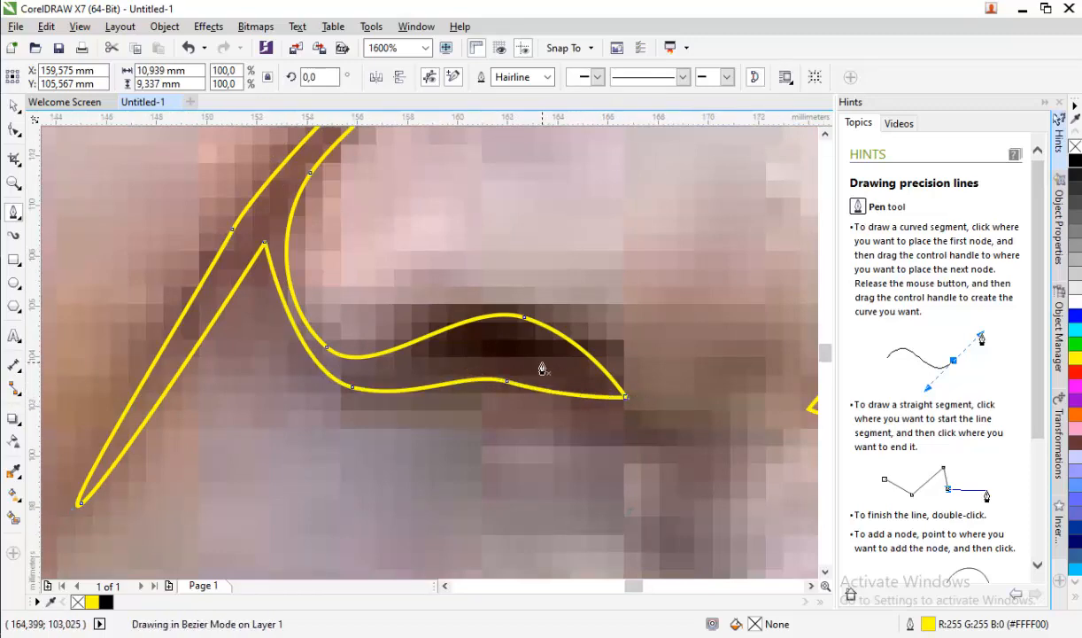
- Select the two nose-wing outlines and the right-hand nostril together and fill them black
scroll(544, 367, down, 2)
scroll(594, 402, up, 1)
scroll(556, 406, up, 1)
scroll(509, 390, down, 2)
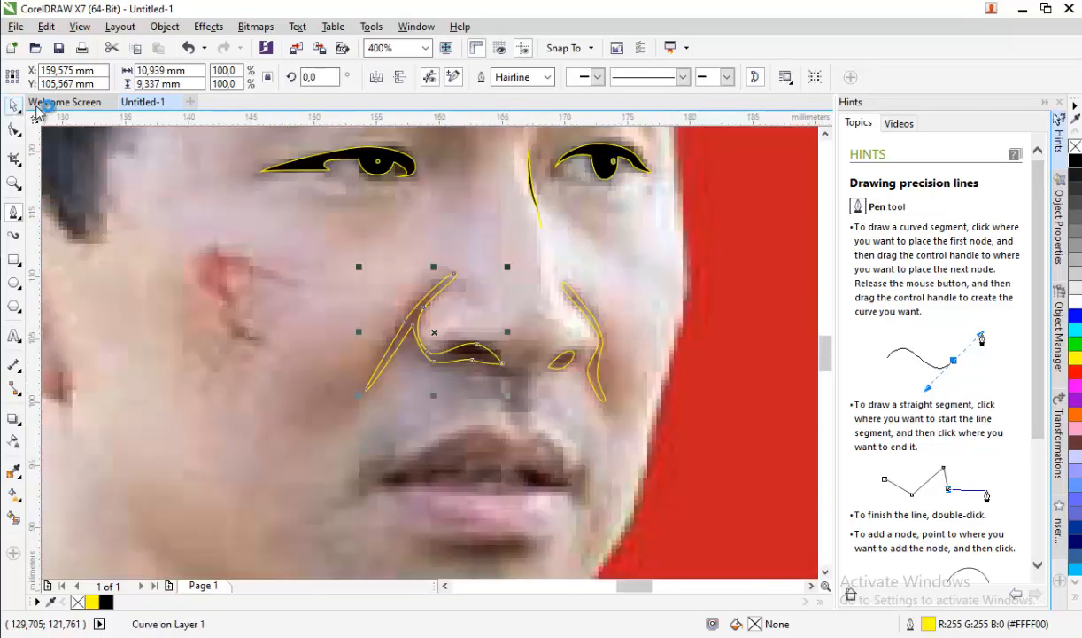
shift+click(585, 309)
shift+click(558, 356)
scroll(430, 293, down, 1)
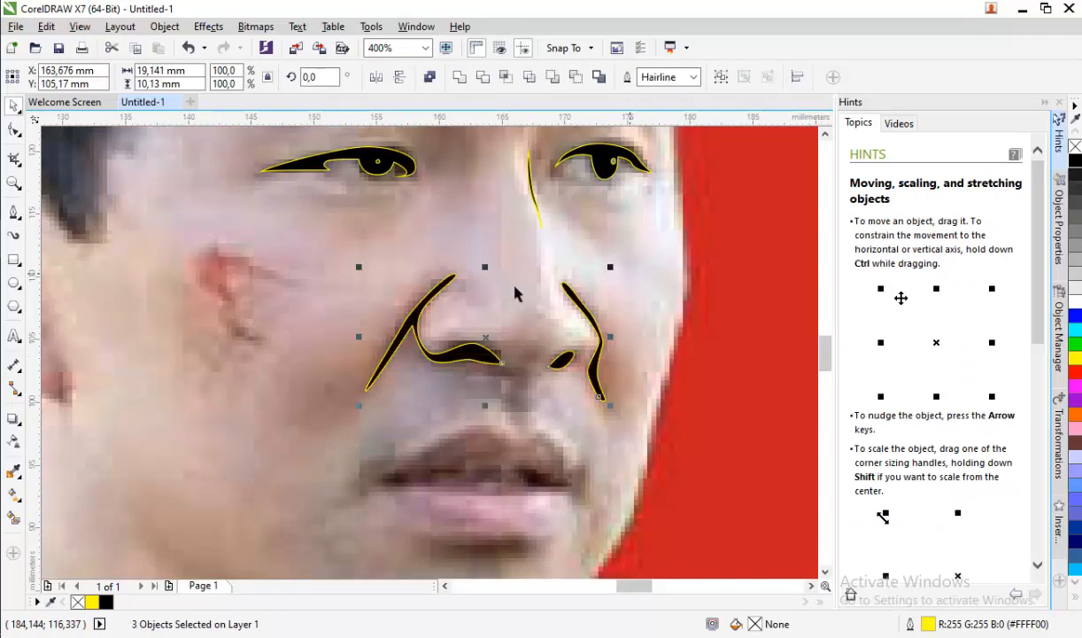
- Trace the lower edge of the mouth's parting line with the Pen tool, ending in a hooked point at the right-hand corner
click(13, 215)
scroll(350, 290, up, 1)
scroll(441, 303, down, 1)
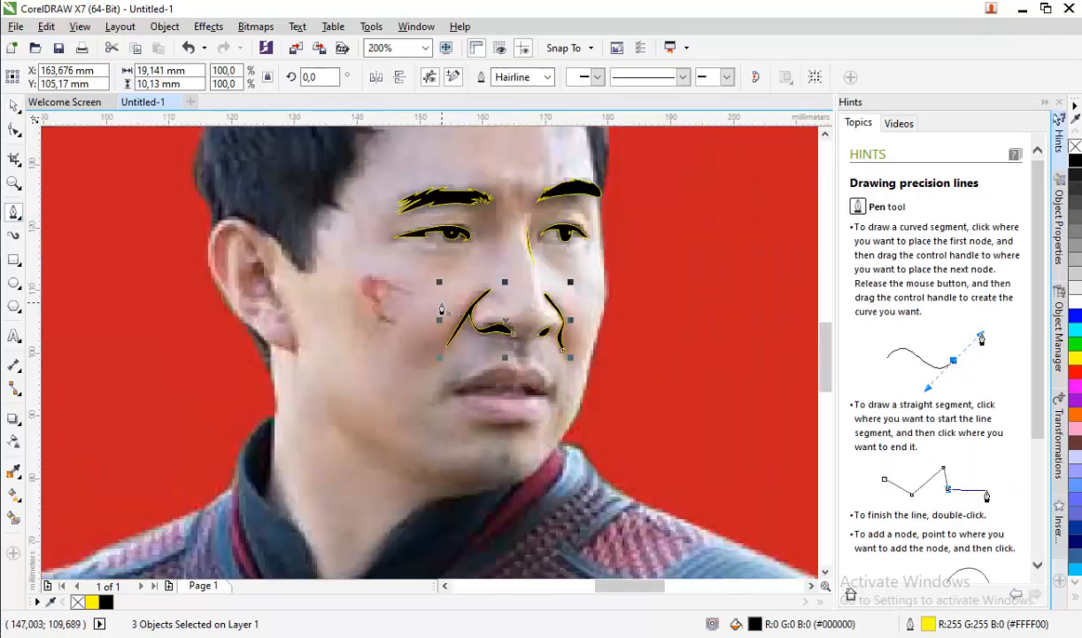
scroll(510, 395, up, 2)
click(328, 401)
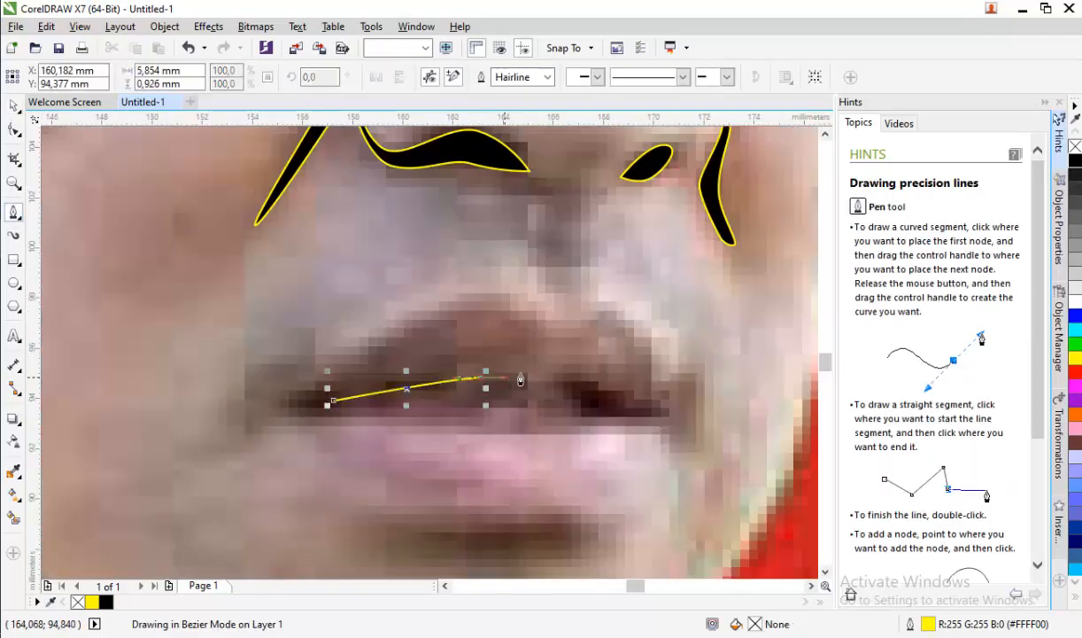
drag(542, 372, 581, 386)
click(581, 387)
click(589, 414)
click(663, 411)
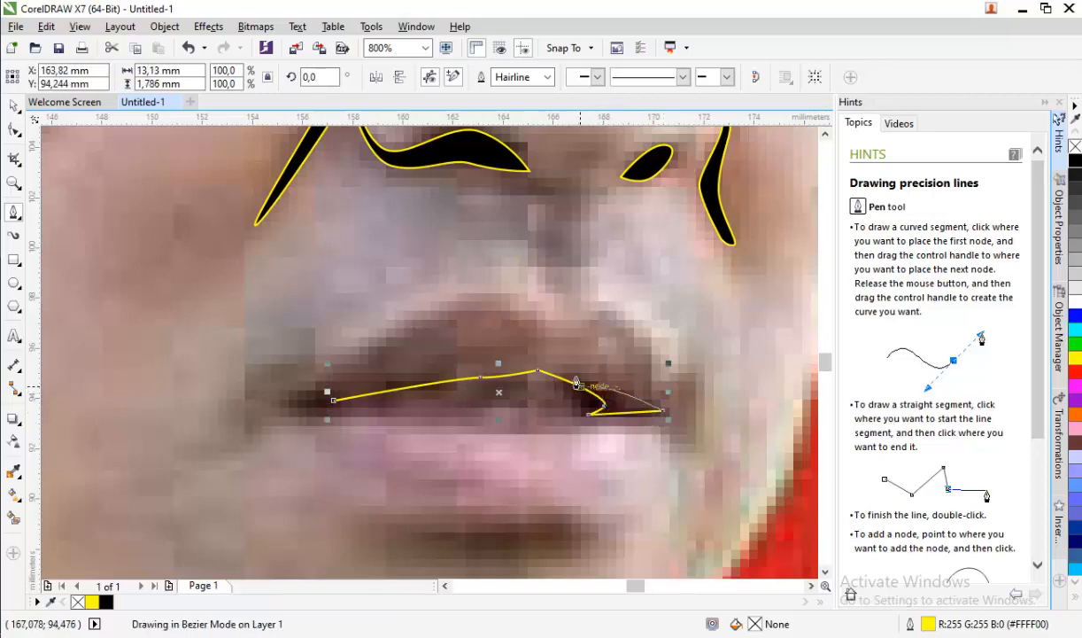
- Trace the upper edge of the mouth's parting line back from the right-hand corner toward the left-hand corner
scroll(554, 369, up, 1)
click(634, 400)
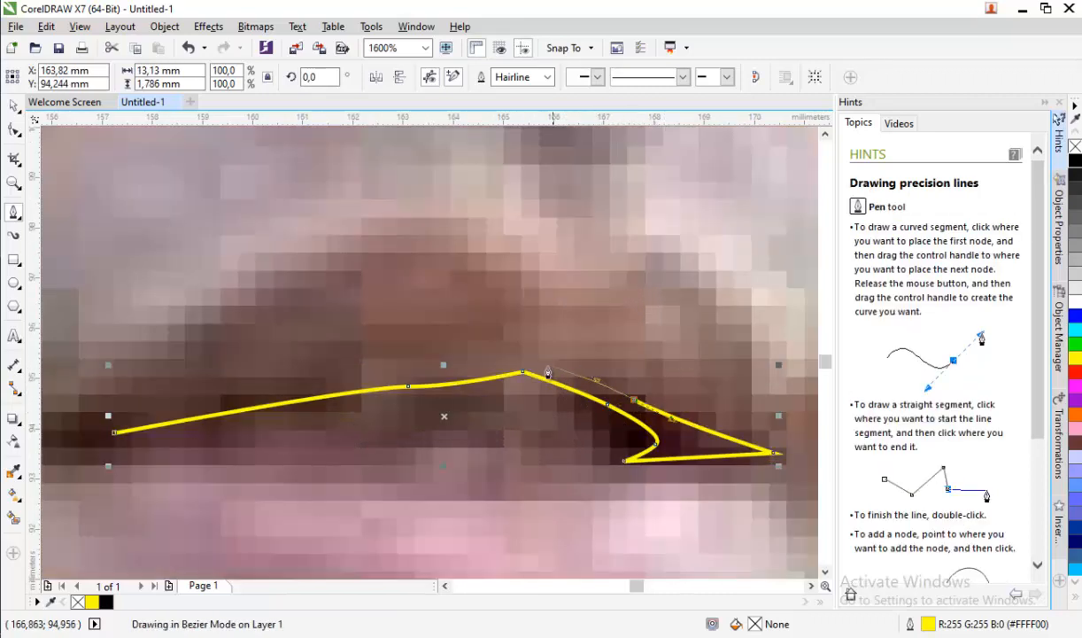
click(527, 364)
drag(182, 397, 142, 399)
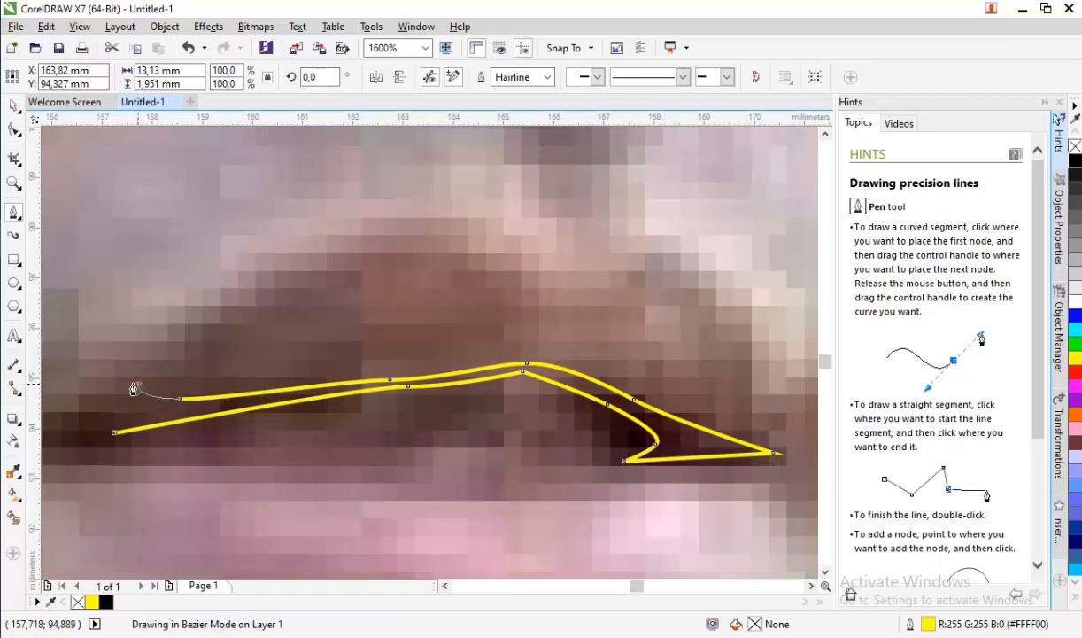
- Shape the pointed left-hand corner of the mouth's parting line and close the outline
click(139, 384)
scroll(230, 421, down, 1)
scroll(160, 430, up, 1)
drag(106, 446, 125, 452)
click(195, 447)
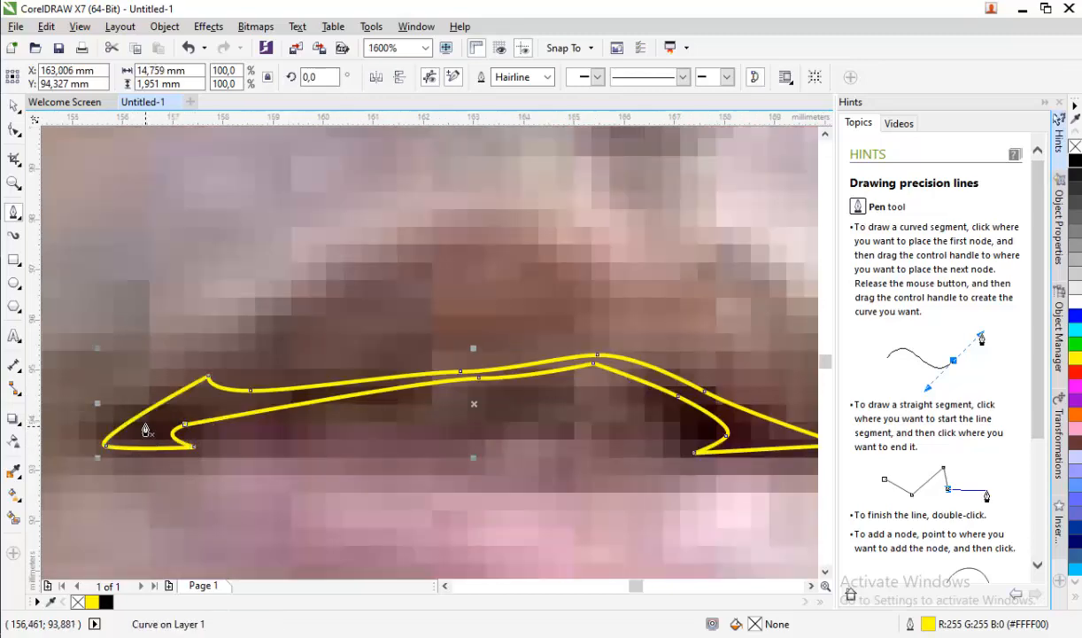
- Trace the upper lip's outer contour over the cupid's bow from the left-hand side to the right-hand mouth corner
scroll(146, 430, down, 1)
click(184, 389)
drag(334, 322, 365, 328)
click(395, 339)
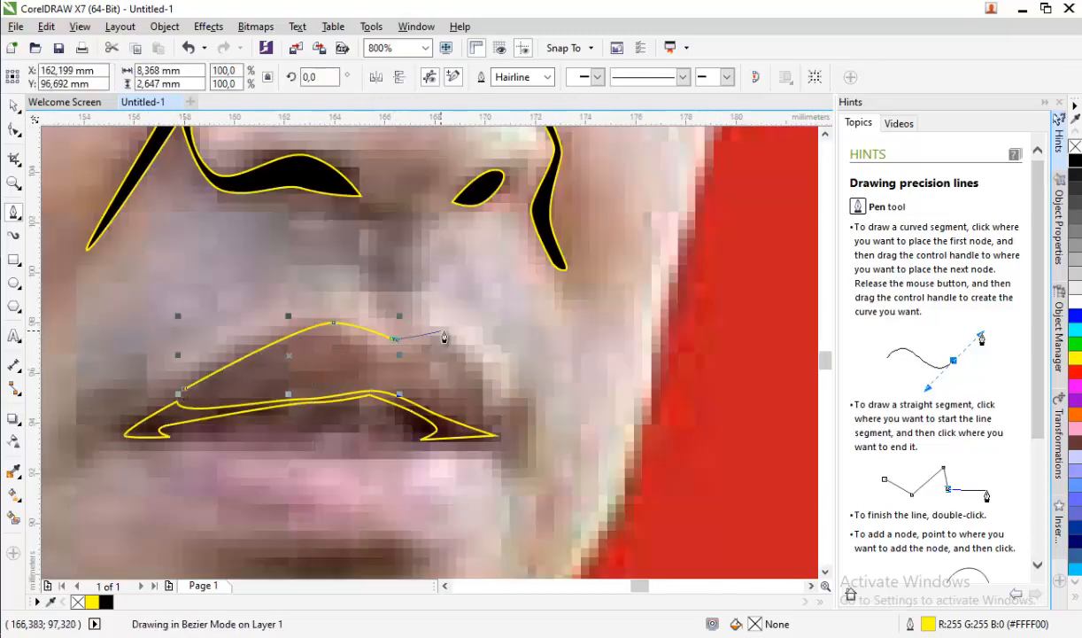
click(498, 431)
scroll(496, 432, up, 1)
scroll(496, 434, up, 1)
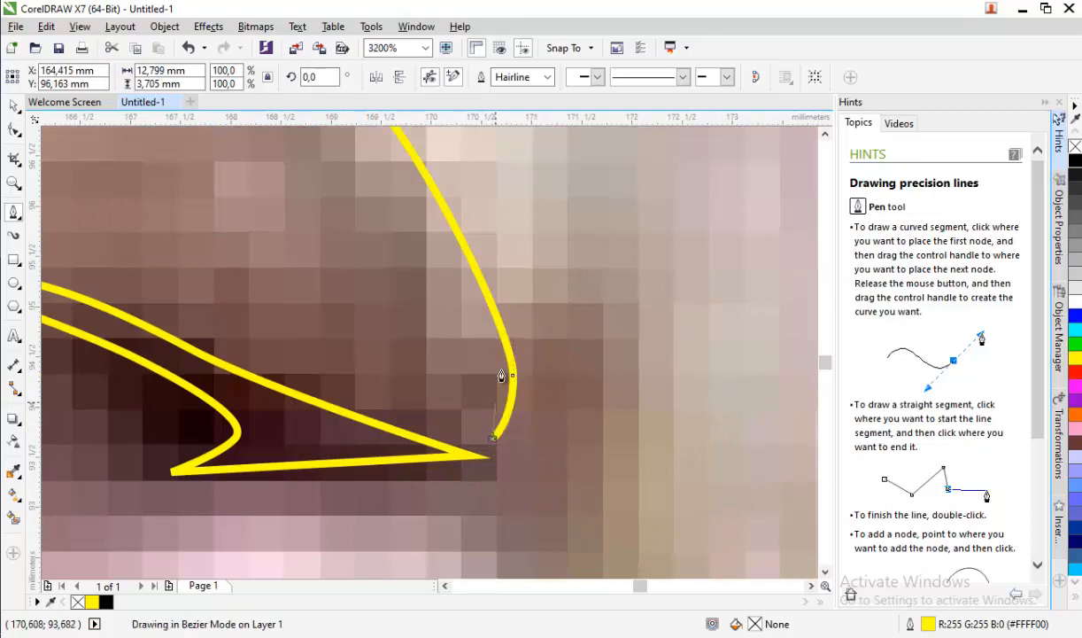
- Trace the inner edge of the upper lip contour back to its left-hand tip and close the thin outline
scroll(488, 377, down, 1)
scroll(418, 257, up, 1)
drag(395, 232, 360, 215)
click(138, 215)
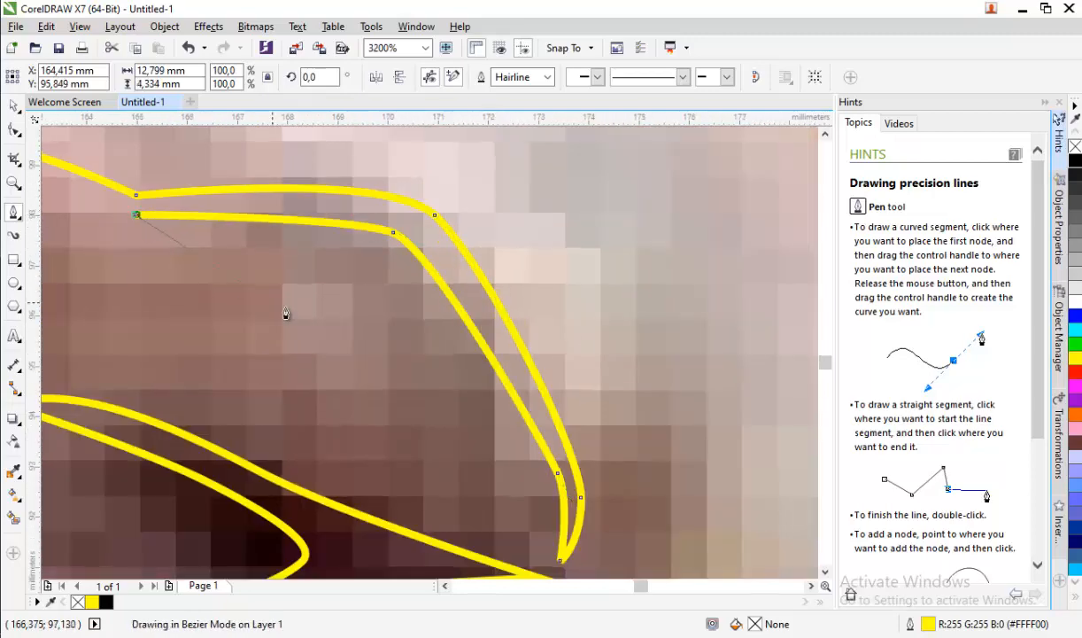
scroll(592, 400, down, 1)
scroll(238, 288, up, 1)
drag(245, 273, 181, 280)
scroll(550, 197, down, 1)
scroll(106, 352, up, 1)
click(96, 346)
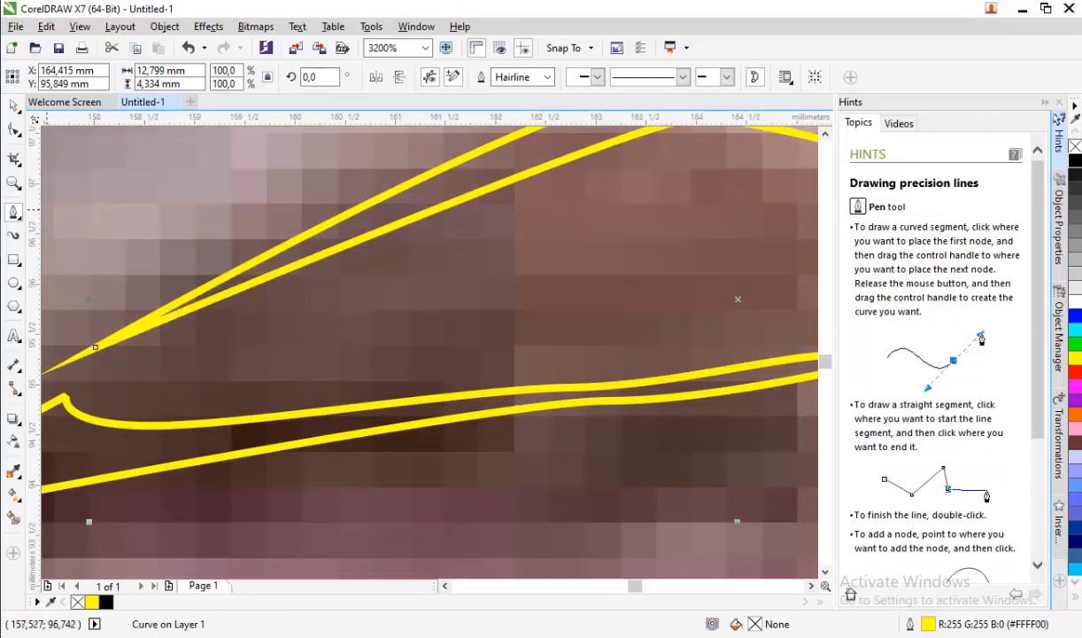
- Adjust the left-hand tip of the upper lip contour with the Shape tool
key(F10)
drag(93, 348, 89, 374)
scroll(150, 386, down, 2)
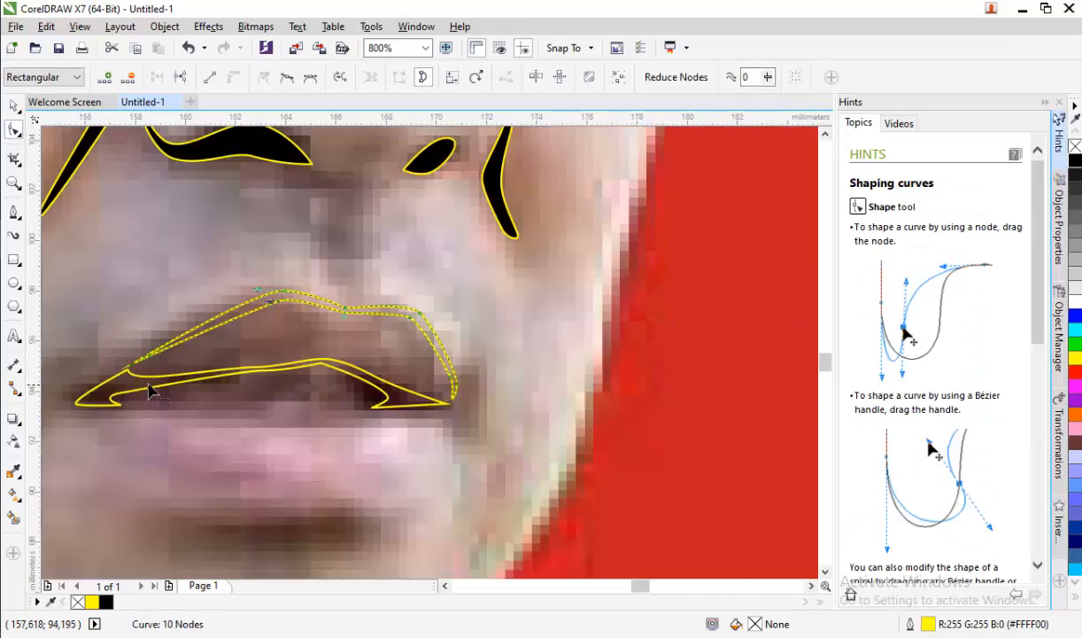
- Draw a thin, closed sliver along the lower lip's upper edge between the mouth corners with the Pen tool
scroll(180, 424, up, 1)
scroll(266, 438, down, 2)
scroll(261, 443, up, 2)
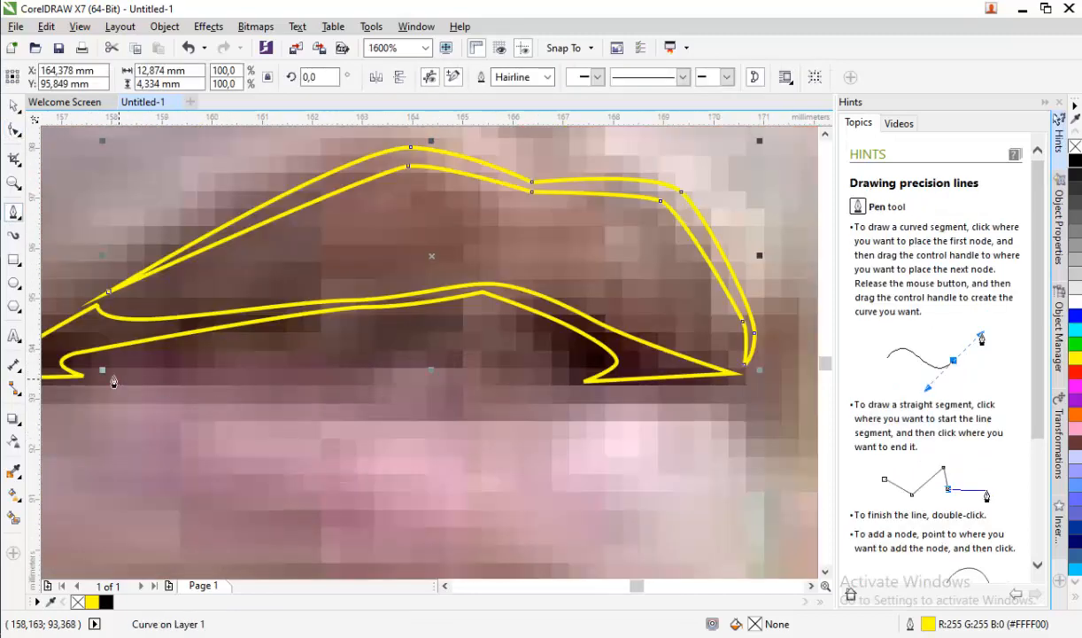
click(114, 375)
drag(323, 373, 387, 372)
click(562, 385)
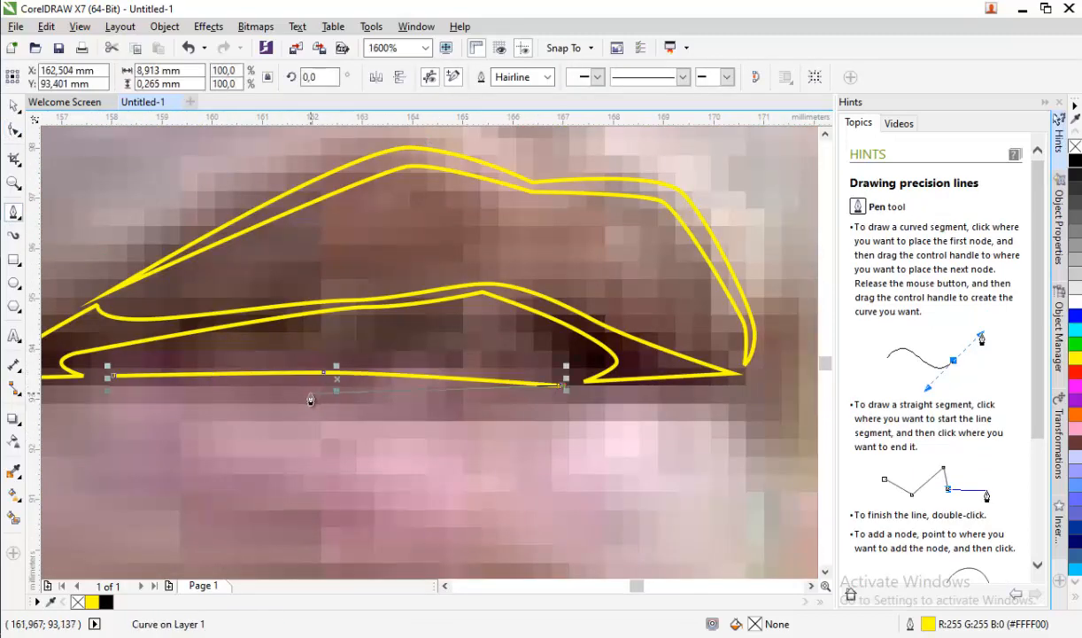
drag(325, 398, 278, 399)
click(111, 377)
- Trace the lower lip's outer contour from the left-hand mouth corner along its underside to the right-hand corner with the Pen tool
scroll(356, 392, down, 2)
scroll(322, 403, up, 2)
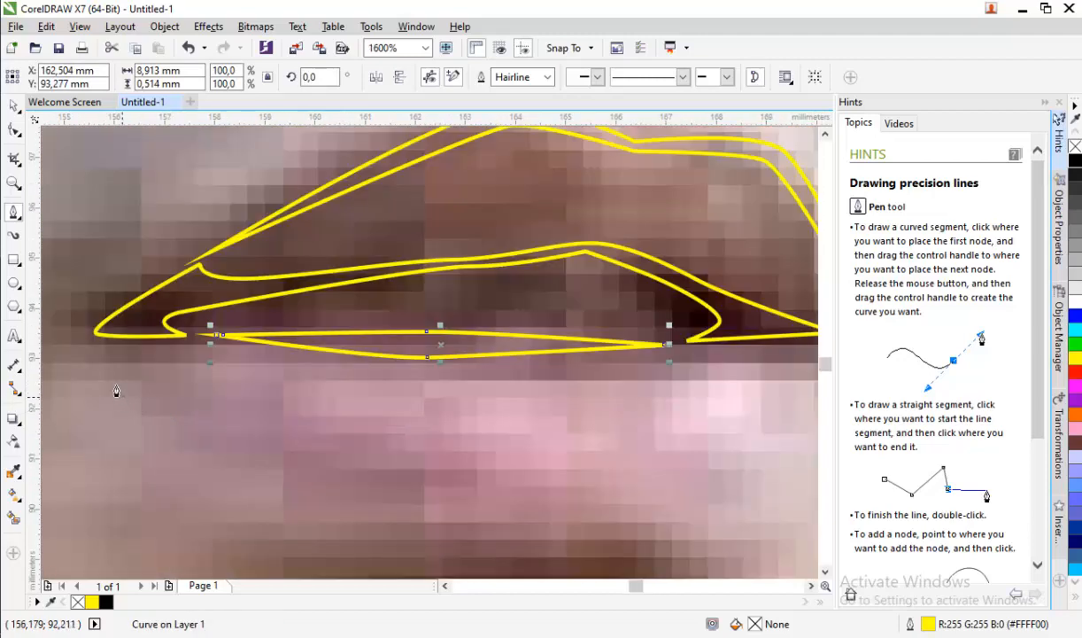
click(125, 381)
scroll(125, 380, down, 1)
drag(212, 450, 229, 465)
key(ctrl+z)
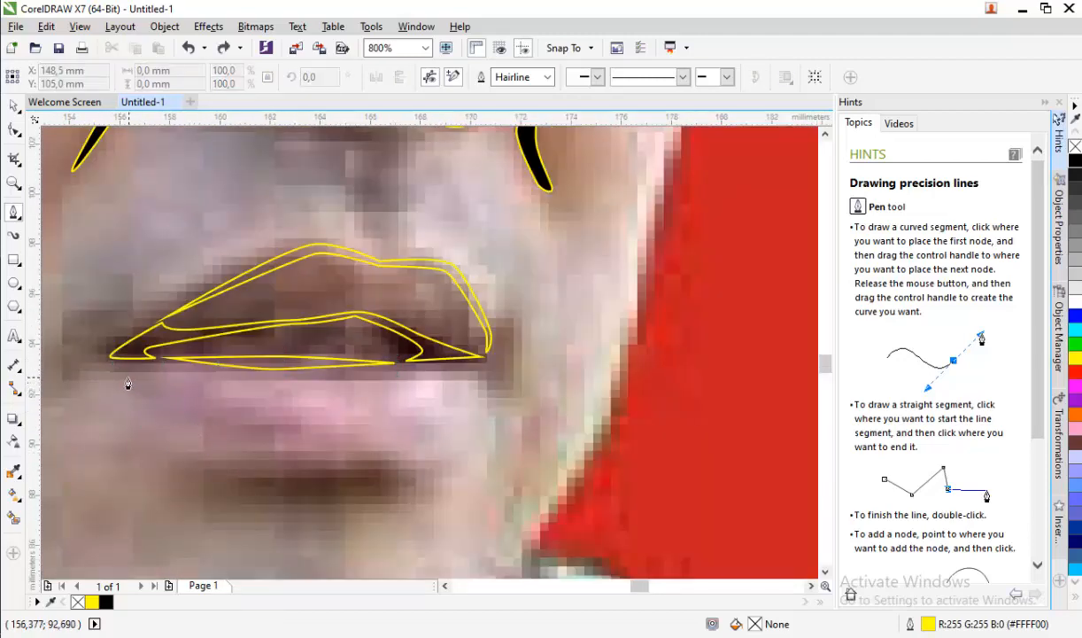
drag(313, 459, 354, 458)
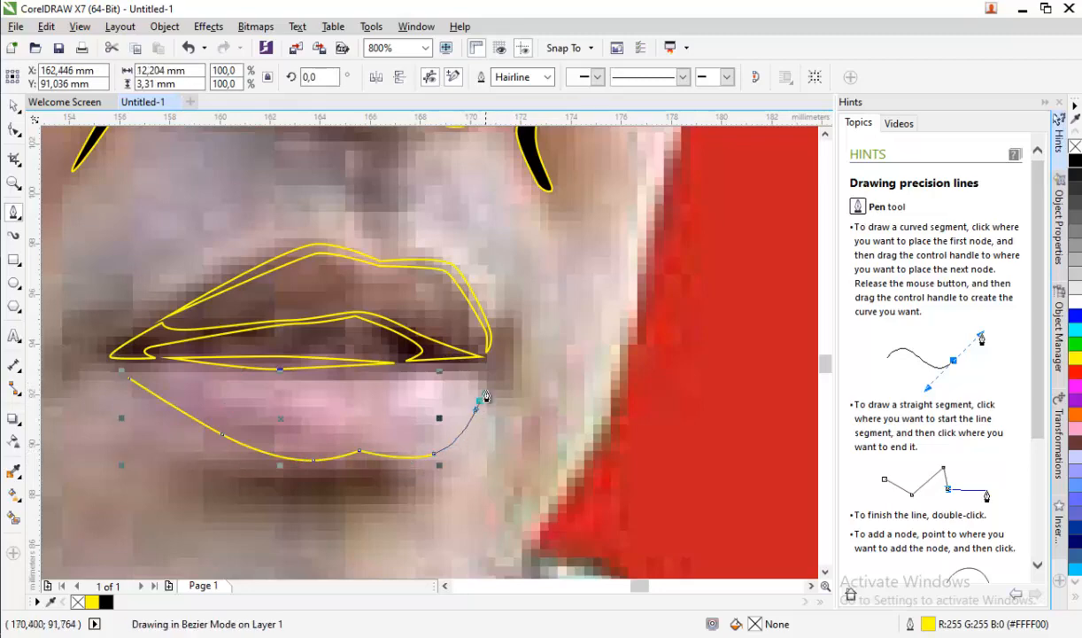
drag(486, 396, 490, 388)
scroll(484, 374, up, 2)
click(481, 363)
- Trace the lower lip contour's inner edge back to the left-hand mouth corner and close the thin outline
drag(473, 464, 488, 421)
scroll(488, 423, down, 2)
scroll(438, 487, up, 1)
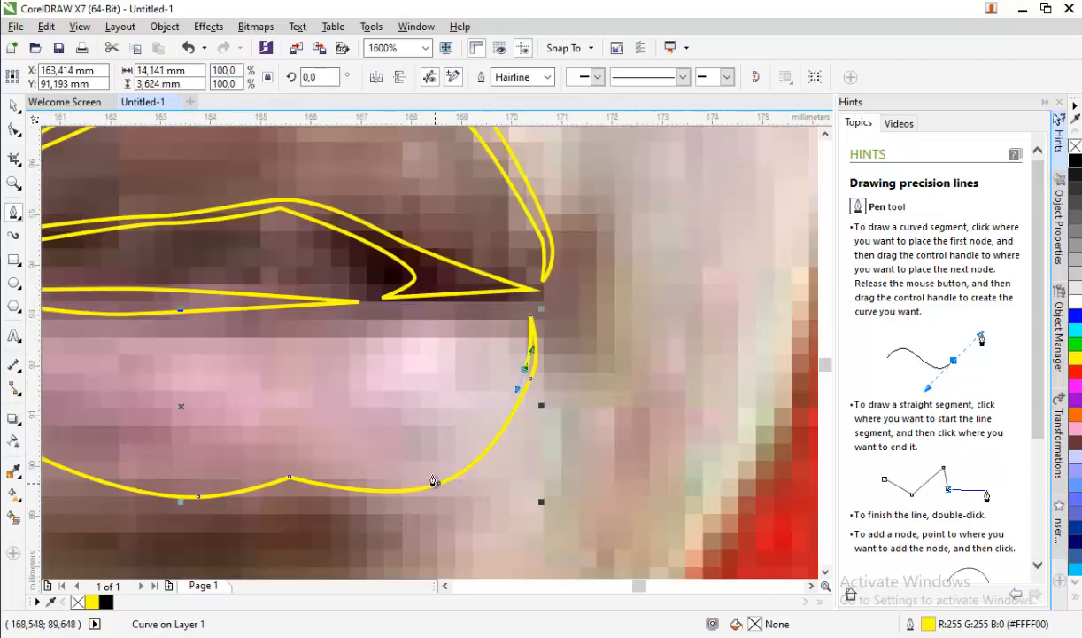
click(433, 474)
click(285, 465)
drag(139, 471, 141, 472)
scroll(238, 436, down, 1)
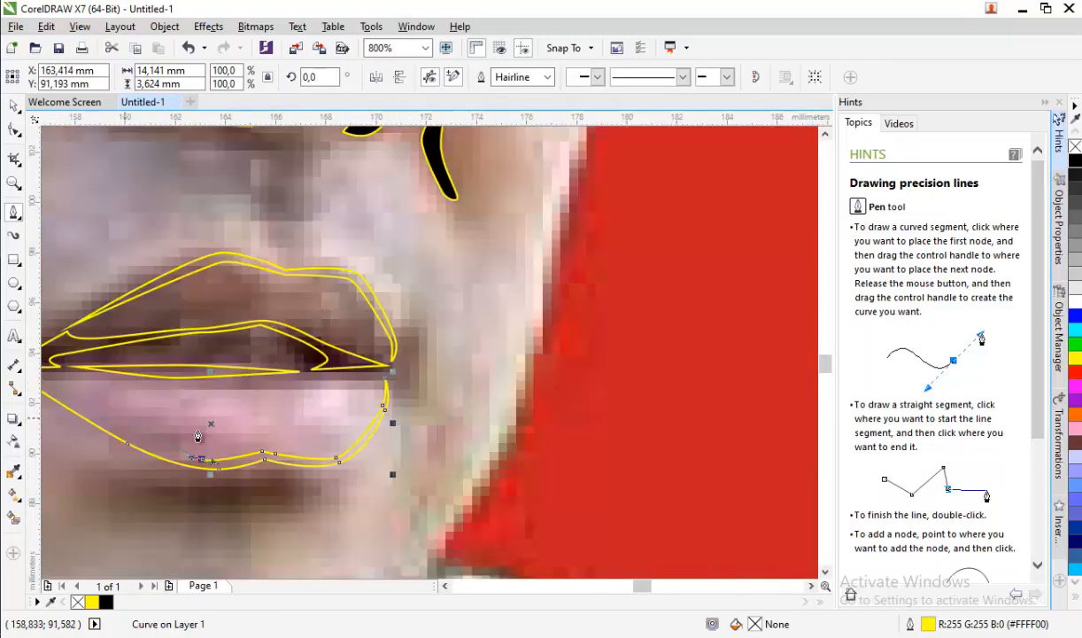
scroll(191, 413, down, 1)
scroll(94, 409, up, 2)
click(167, 367)
scroll(309, 360, down, 1)
- Reshape the left-hand part of the lower lip contour with the Shape tool, adding a node and extending its tip toward the mouth corner
click(13, 129)
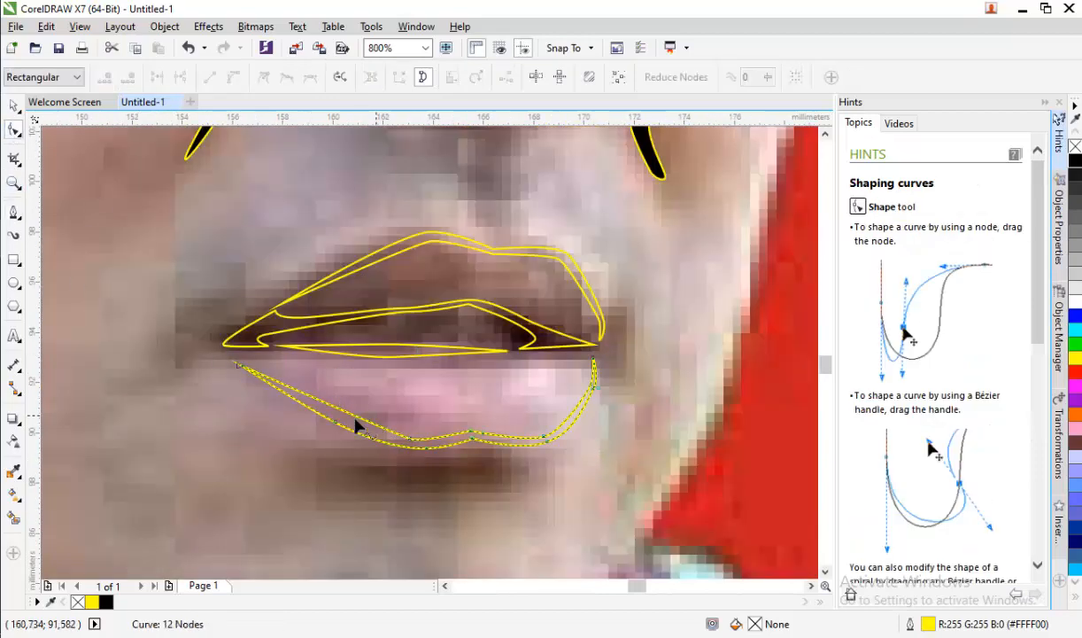
scroll(353, 419, up, 1)
double_click(344, 411)
drag(344, 411, 321, 408)
drag(124, 312, 107, 294)
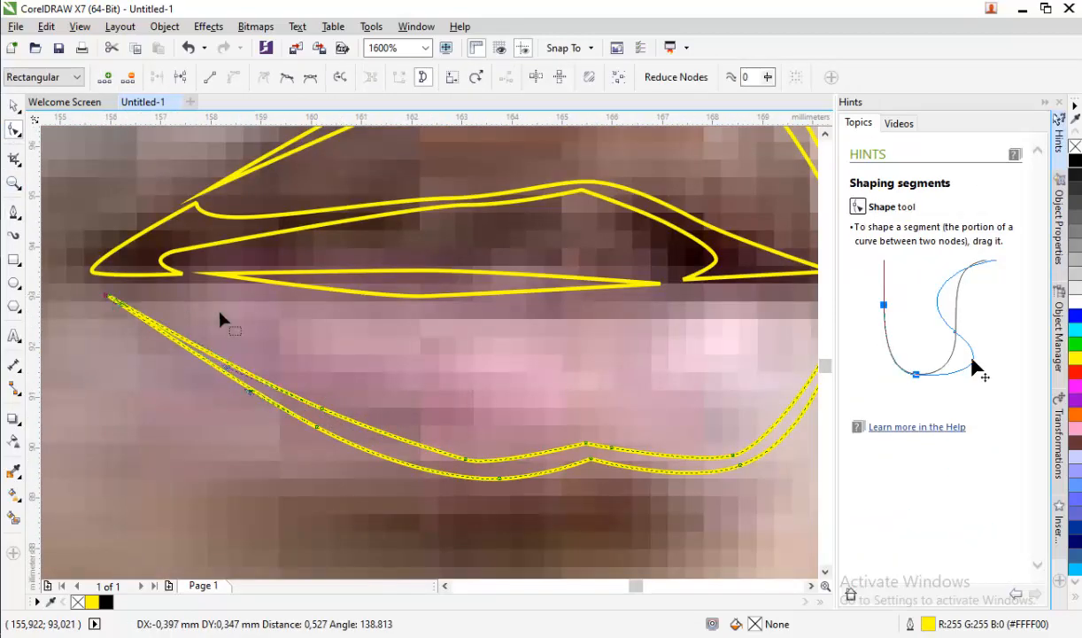
scroll(270, 316, down, 1)
- Draw a closed shadow shape about 7.4 mm wide and 1.1 mm high beneath the lower lip with the Pen tool
click(13, 209)
click(294, 410)
scroll(416, 430, up, 1)
drag(375, 399, 410, 392)
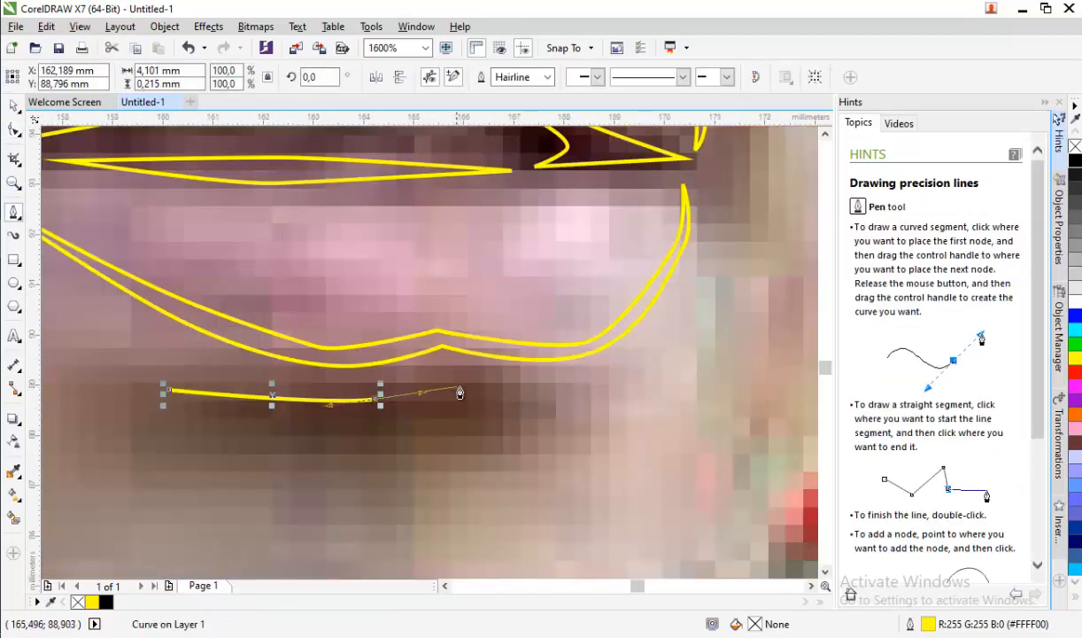
click(459, 386)
click(539, 406)
drag(348, 441, 286, 437)
click(169, 390)
scroll(407, 419, down, 3)
key(space)
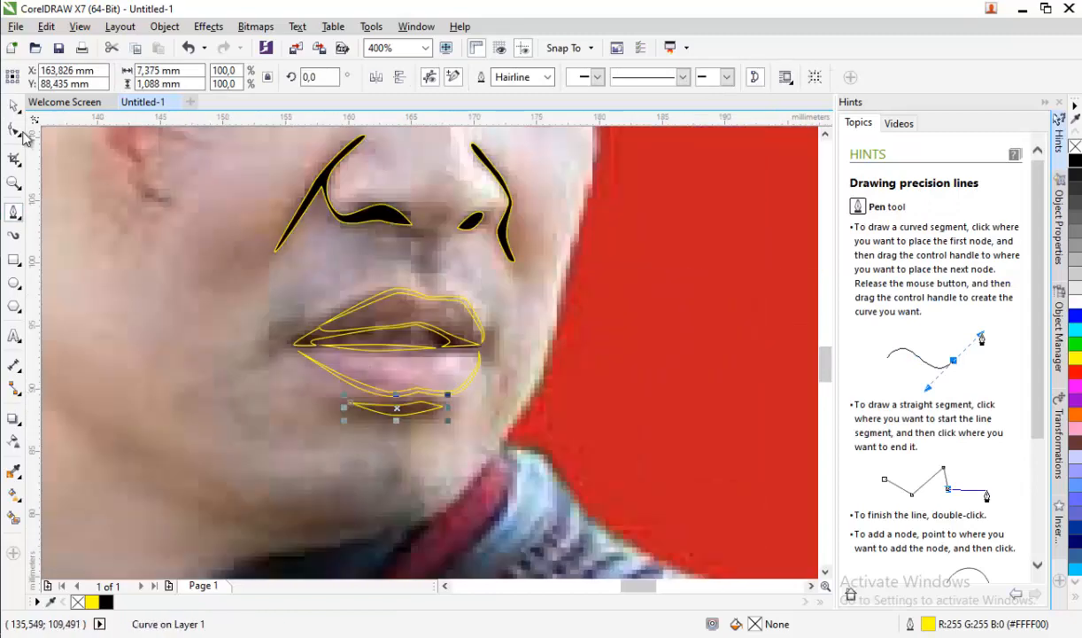
- Lock the portrait bitmap and fill all the lip outlines and the shadow shape beneath them with black
click(551, 308)
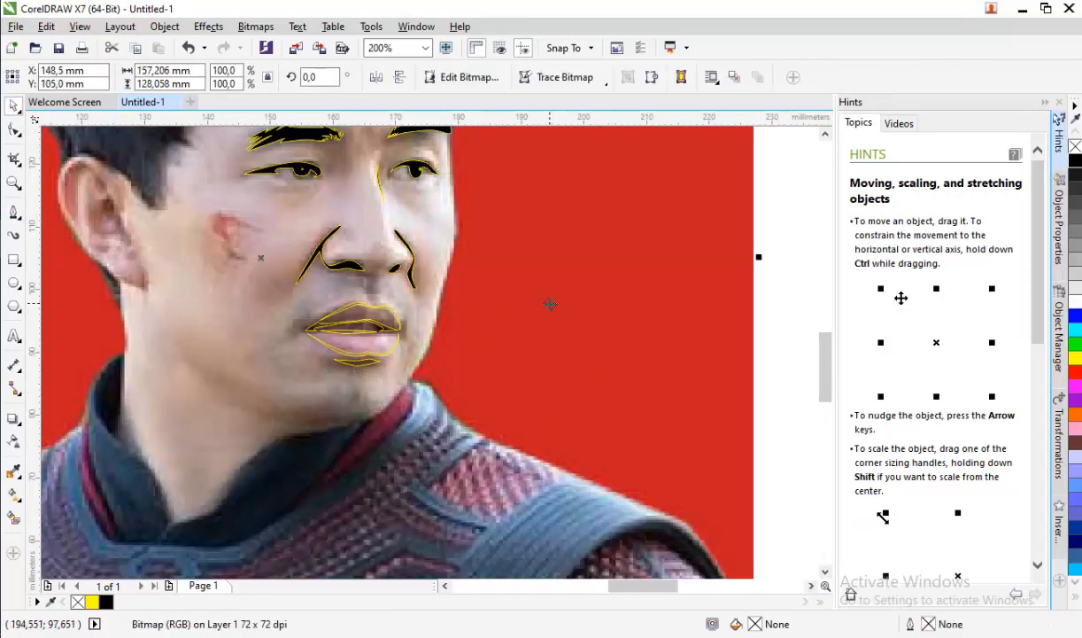
right_click(551, 306)
click(592, 428)
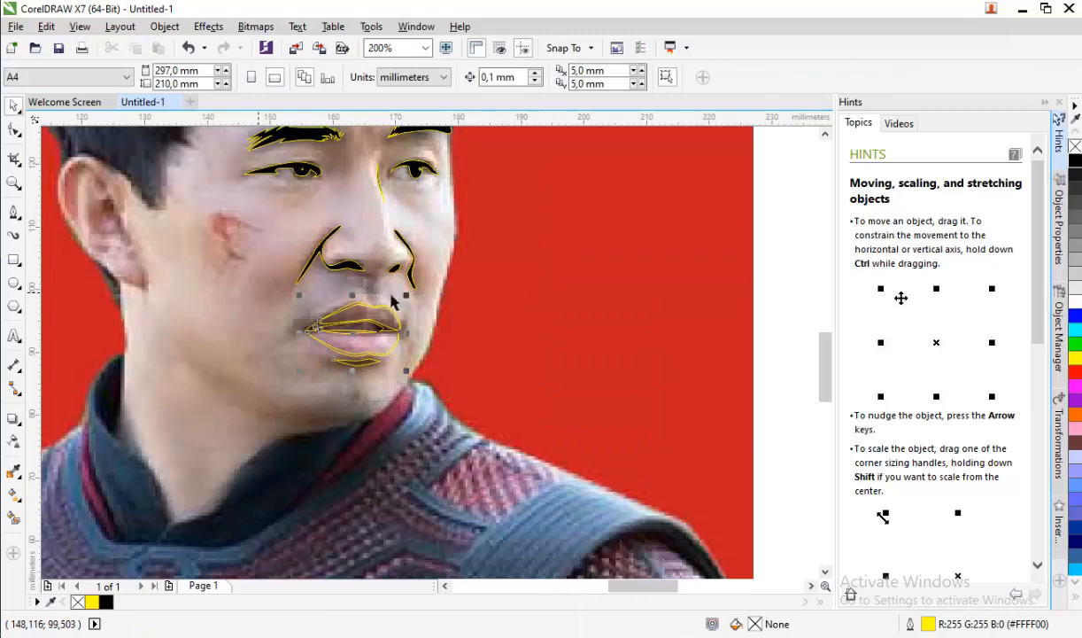
click(1074, 161)
- Adjust the inner edge near the peak of the mouth-opening shape with the Shape tool
click(350, 345)
scroll(364, 325, up, 3)
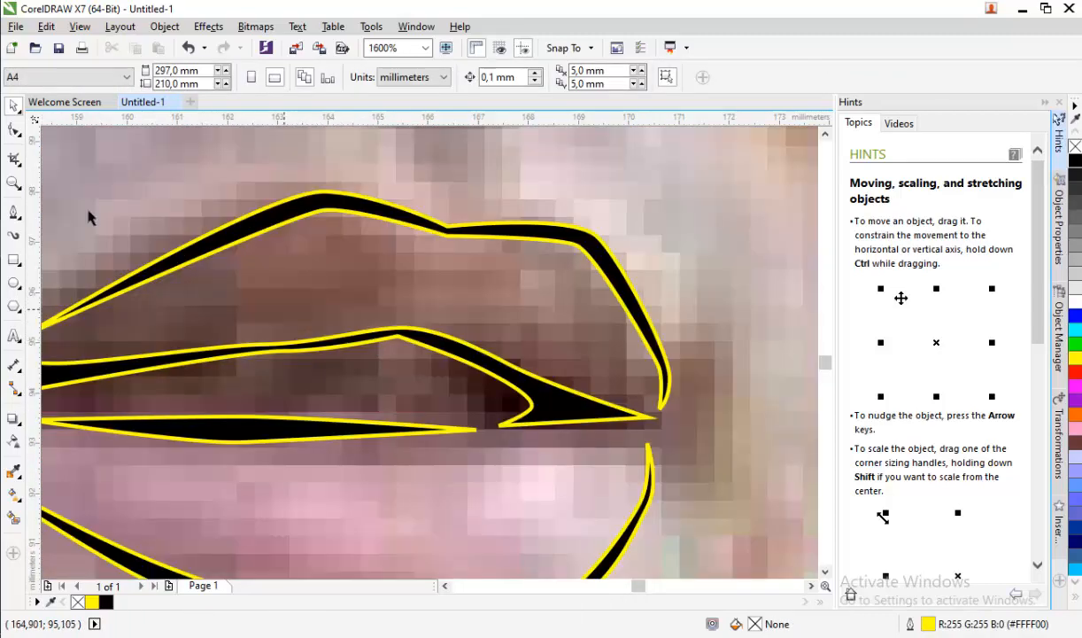
click(400, 347)
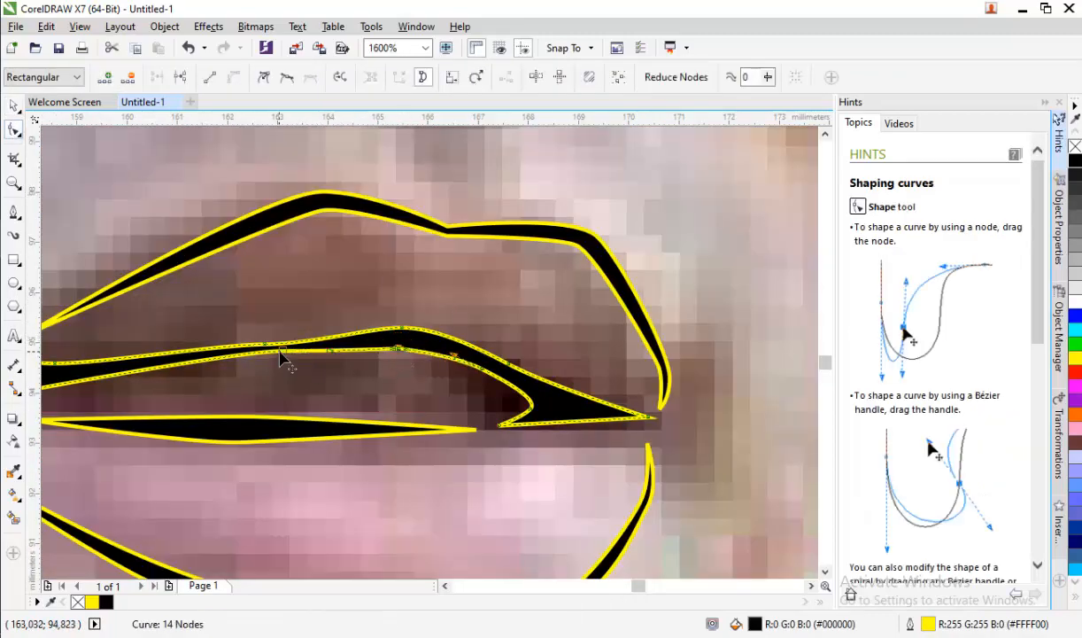
- Start the hair outline at the right-hand eyebrow's outer end and trace the temple hairline up to the forehead's upper corner
scroll(353, 383, down, 1)
scroll(353, 383, down, 2)
scroll(274, 321, down, 1)
scroll(353, 214, up, 2)
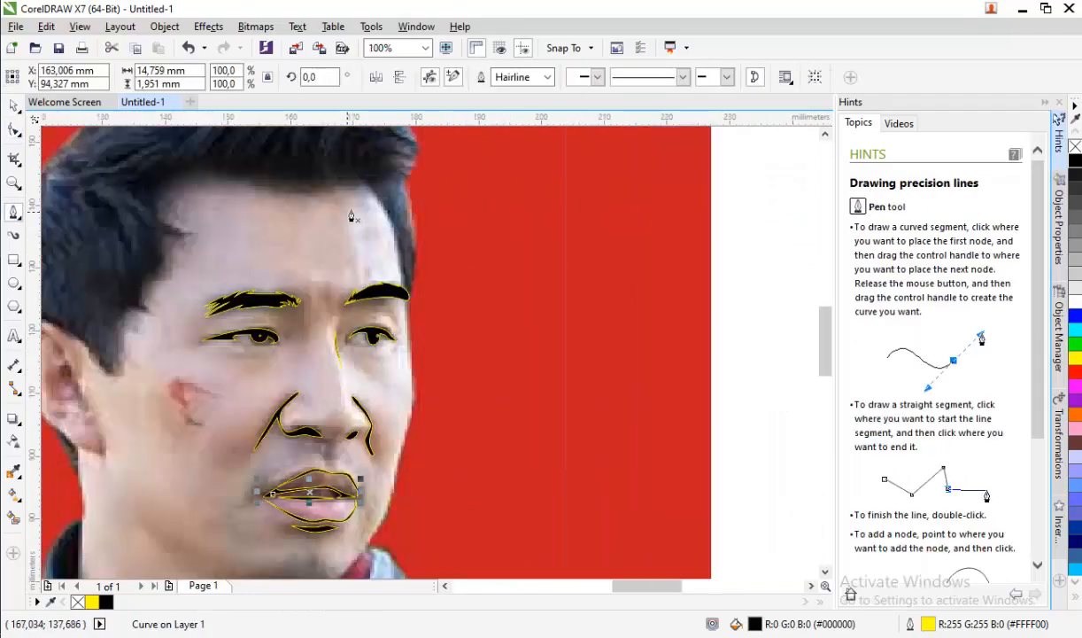
scroll(462, 359, up, 1)
click(458, 404)
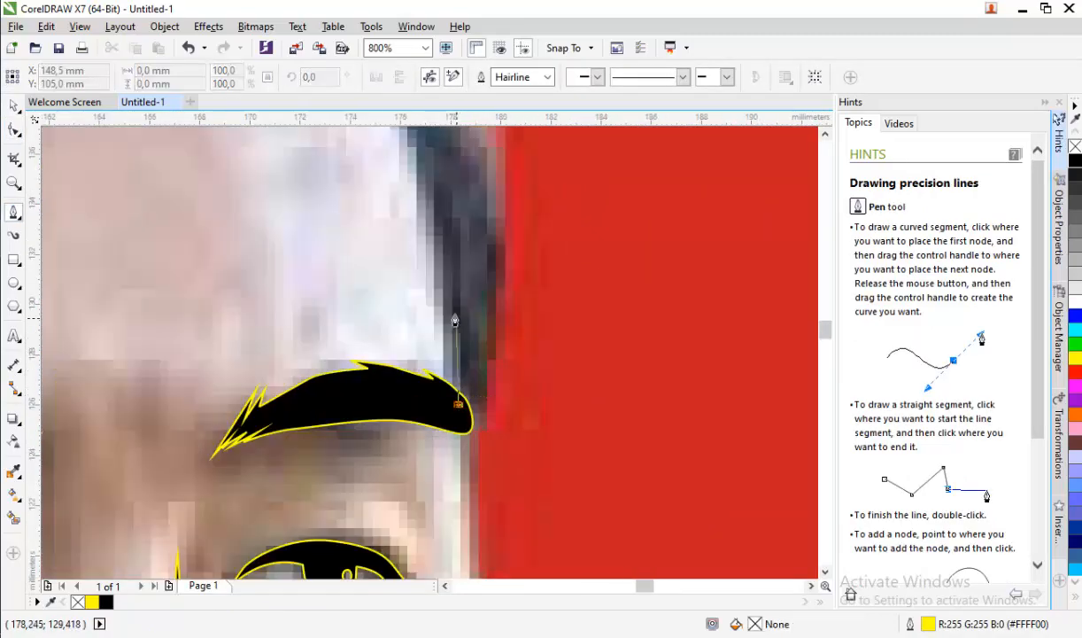
click(451, 305)
scroll(450, 319, down, 1)
drag(451, 296, 350, 231)
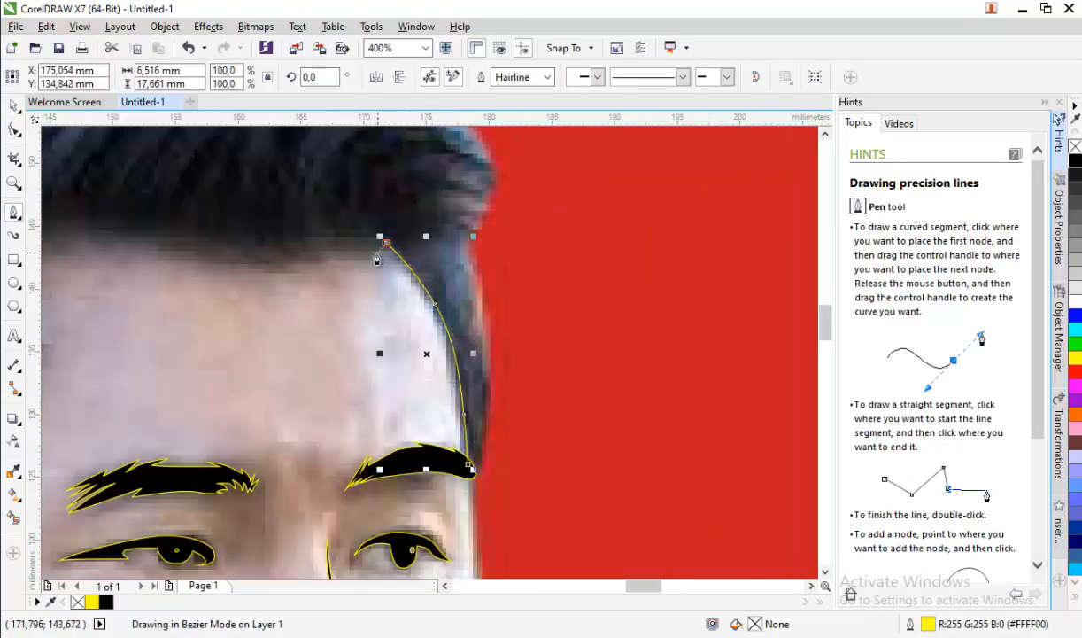
- Continue the hair outline leftward along the front hairline, adding small jagged strand tips over the forehead
scroll(363, 236, up, 1)
drag(200, 259, 199, 244)
scroll(214, 244, up, 1)
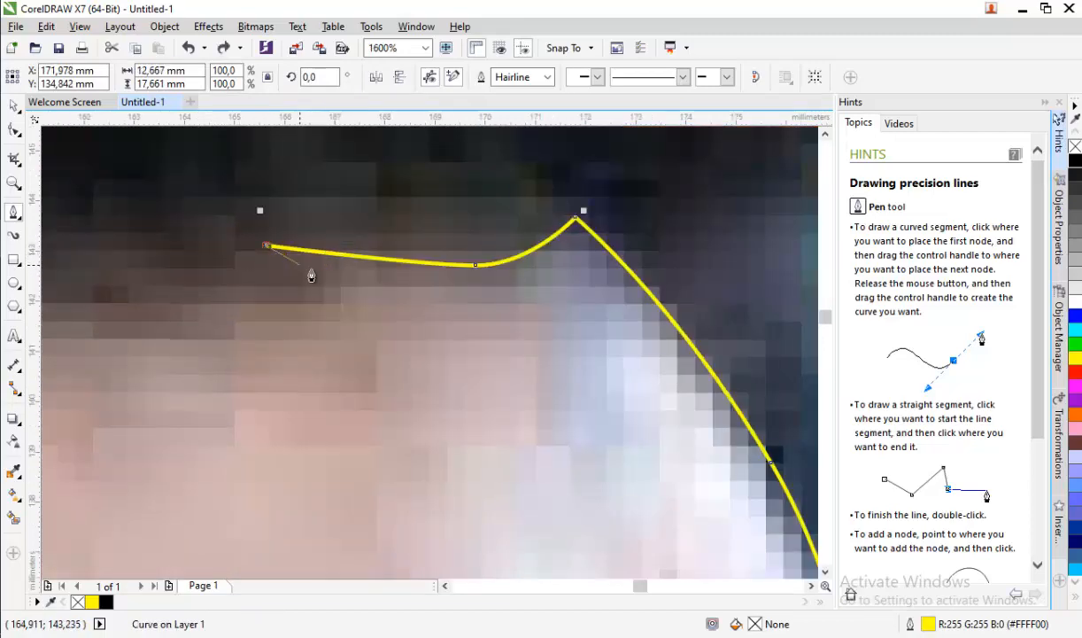
click(225, 258)
click(247, 273)
scroll(349, 273, down, 2)
scroll(266, 270, up, 1)
click(393, 265)
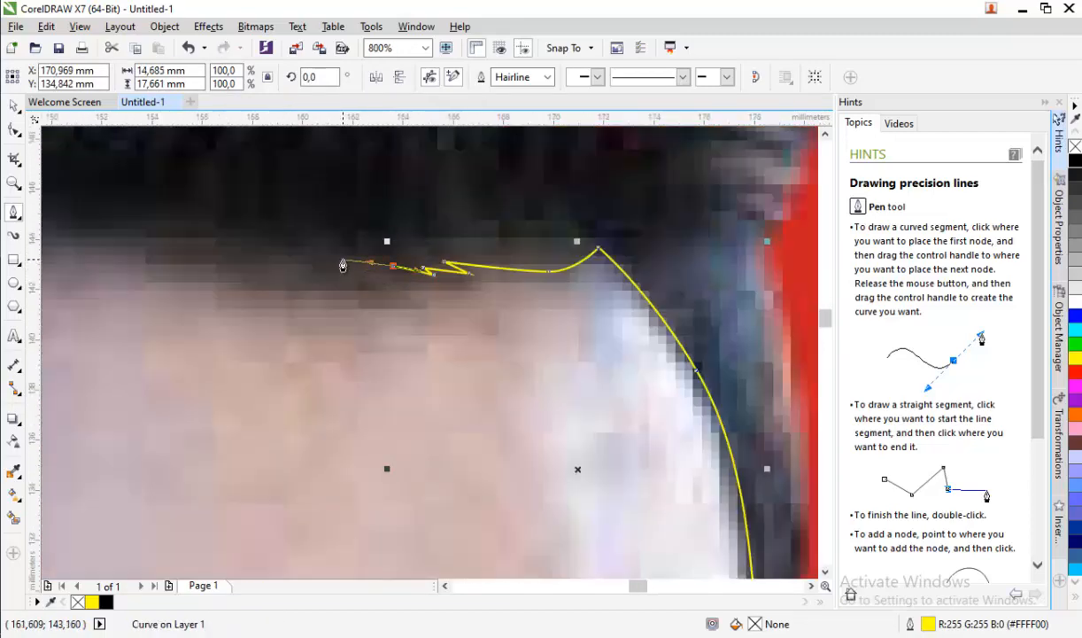
click(342, 259)
click(388, 278)
scroll(304, 270, down, 2)
scroll(210, 261, up, 1)
- Curve the hair outline around the forehead's left-hand corner and add pointed strands at the upper temple
drag(303, 266, 248, 263)
drag(166, 288, 143, 307)
scroll(151, 330, up, 2)
click(151, 365)
drag(212, 421, 151, 409)
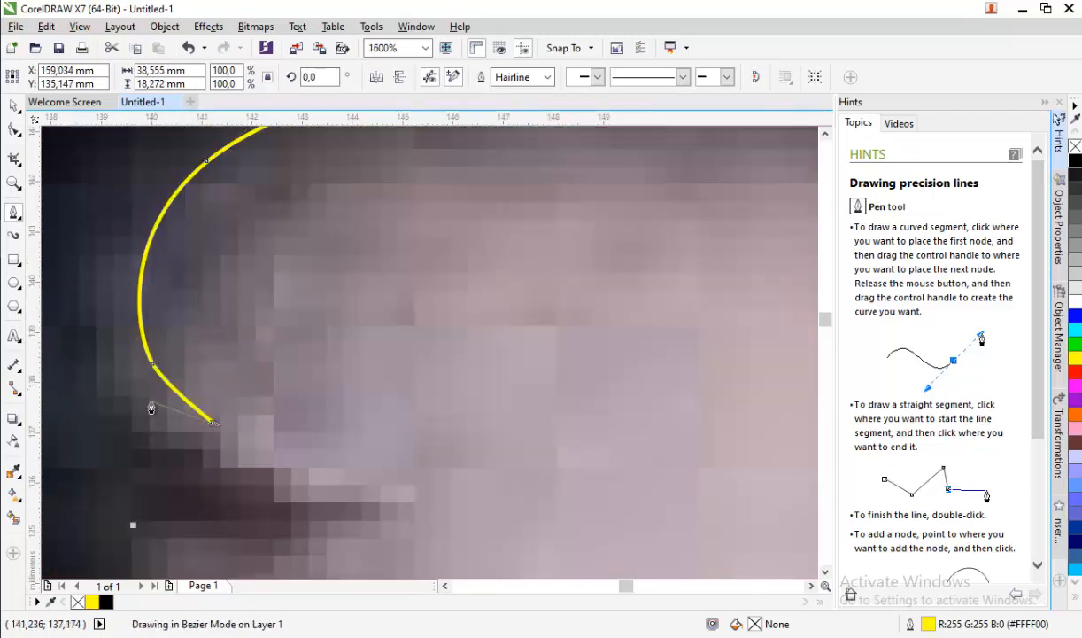
click(398, 500)
scroll(398, 500, down, 2)
scroll(413, 372, up, 1)
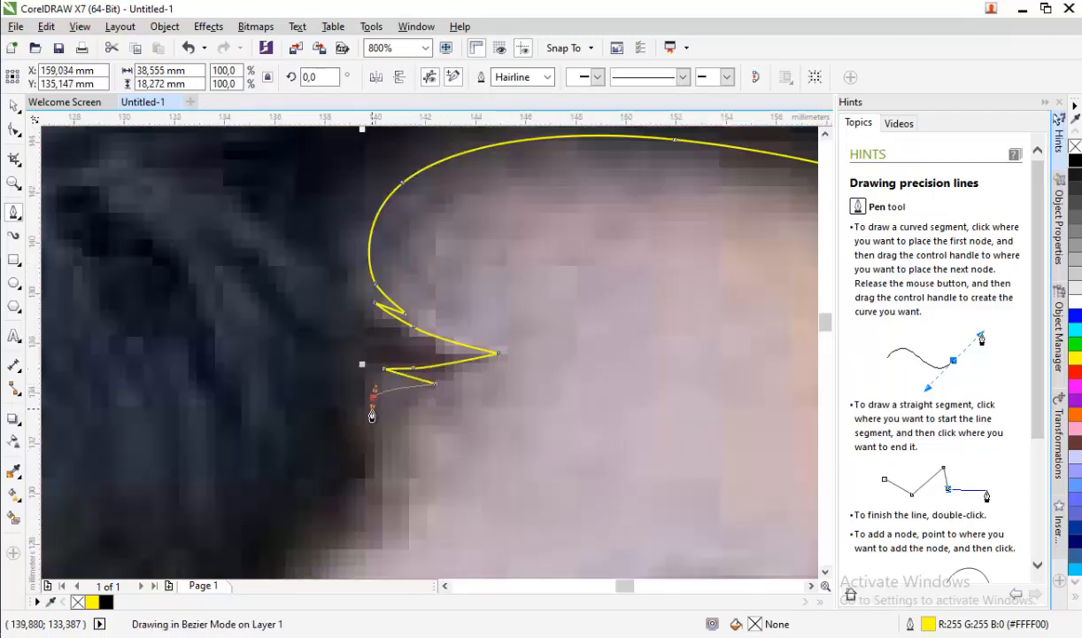
- Trace the left-hand temple hairline downward with a series of short, jagged strand tips
scroll(390, 487, down, 2)
scroll(396, 522, up, 2)
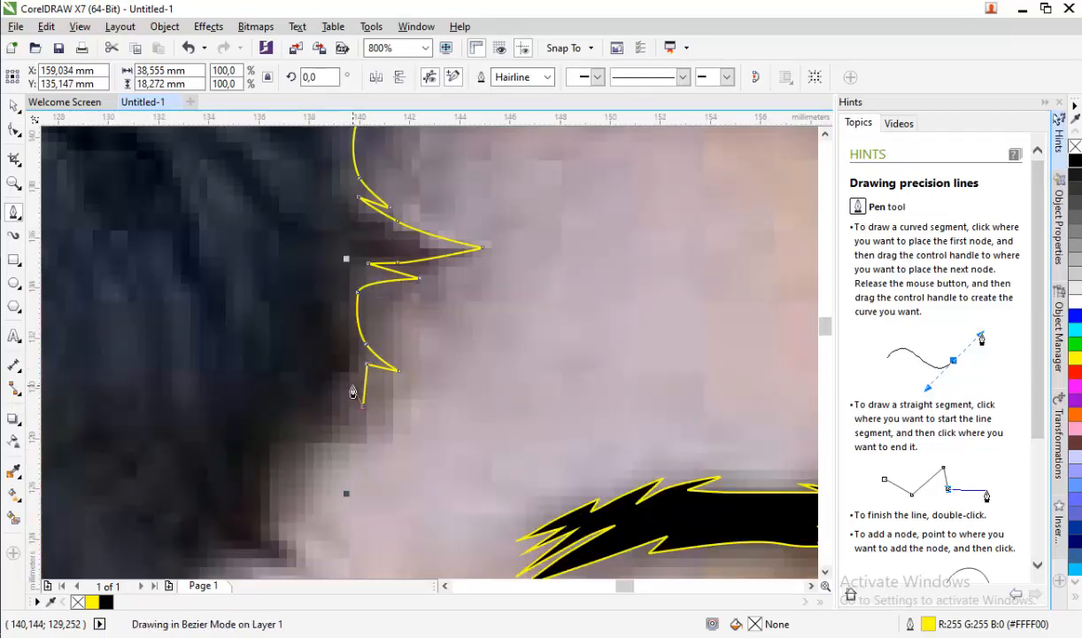
scroll(337, 432, up, 2)
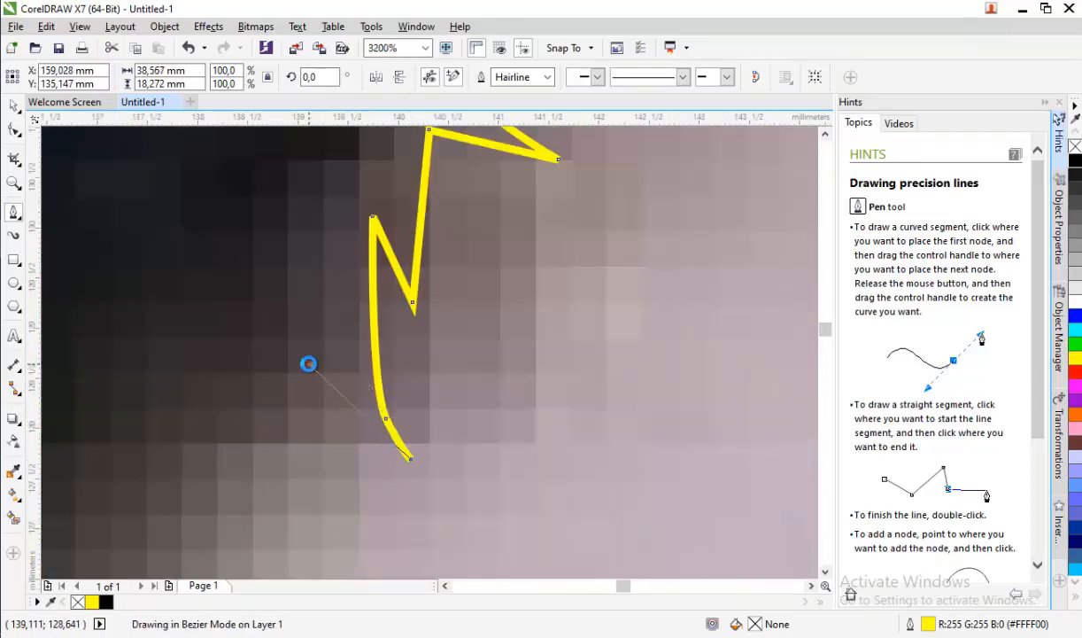
click(309, 363)
drag(321, 417, 335, 443)
click(336, 445)
click(270, 413)
scroll(270, 412, down, 2)
scroll(248, 523, up, 1)
click(280, 390)
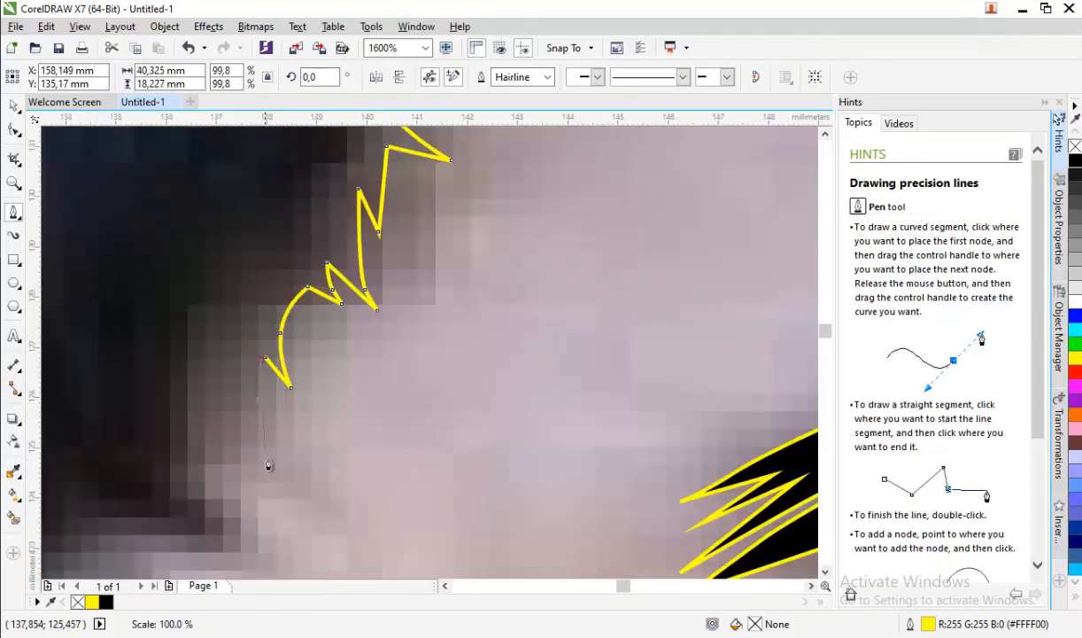
- Extend the left-hand temple hairline down to a long, pointed strand level with the eyebrow
scroll(224, 318, down, 1)
scroll(225, 319, up, 1)
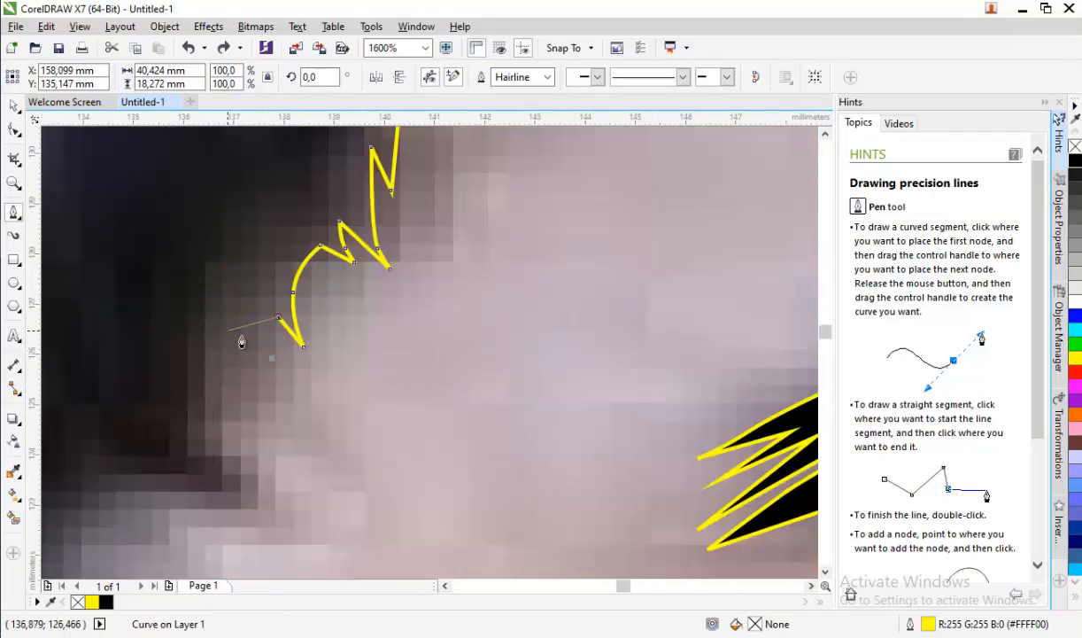
click(230, 379)
drag(250, 447, 272, 478)
click(308, 527)
- Add short spiky strands running back from the long strand toward the top of the sideburn
scroll(275, 389, down, 3)
scroll(273, 442, up, 2)
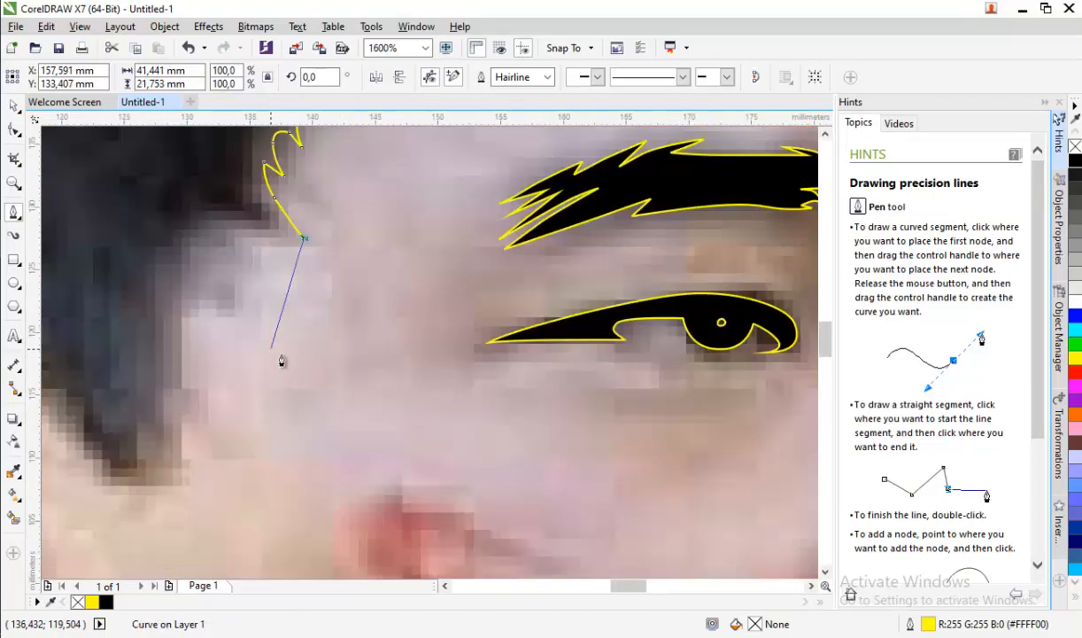
scroll(275, 379, down, 1)
scroll(256, 292, up, 1)
click(255, 290)
scroll(257, 294, up, 2)
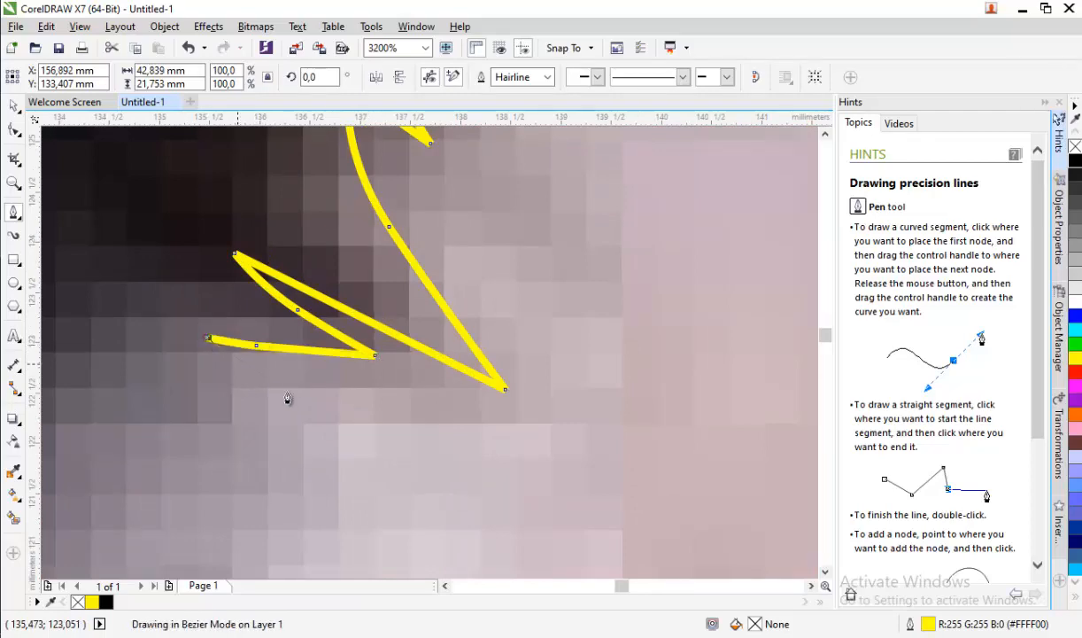
click(290, 395)
- Trace the sideburn's front edge down to its lower end and start its jagged tip
scroll(271, 357, down, 2)
drag(234, 379, 222, 407)
scroll(226, 403, down, 2)
scroll(241, 390, up, 2)
drag(280, 366, 277, 448)
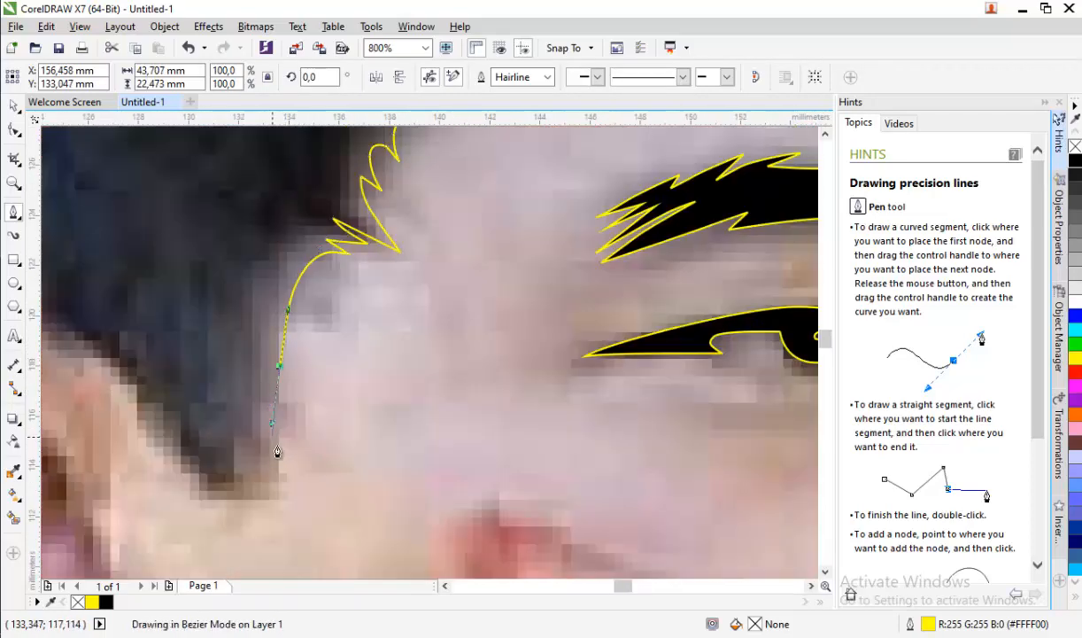
click(264, 466)
click(274, 497)
- Trace the sideburn's rear edge upward and carry the hair outline over the top of the ear
scroll(186, 459, down, 2)
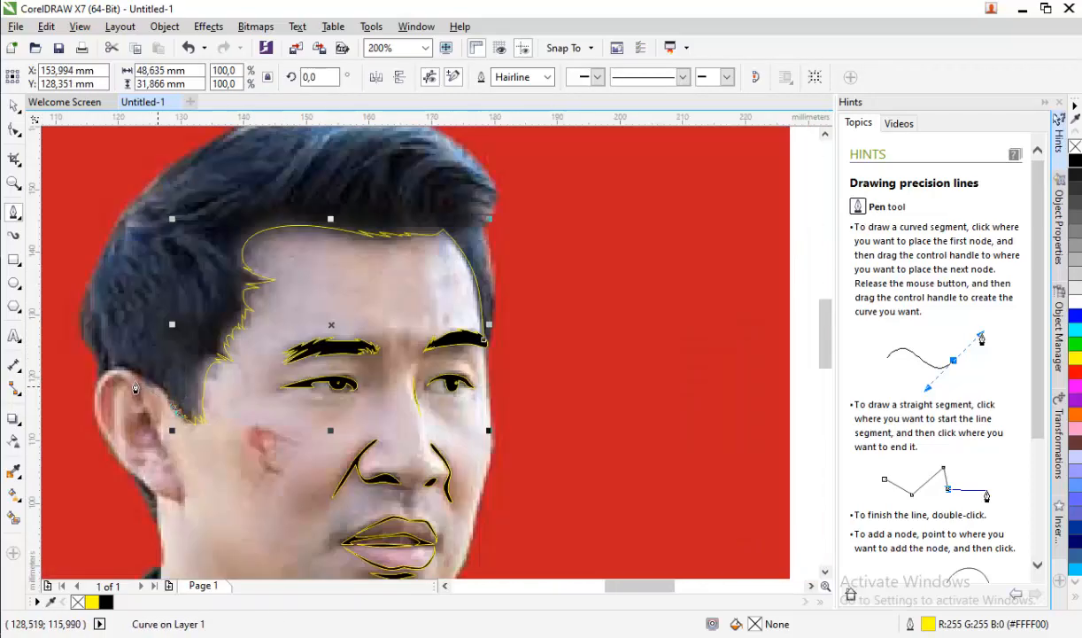
scroll(124, 372, up, 1)
drag(79, 355, 73, 354)
click(65, 392)
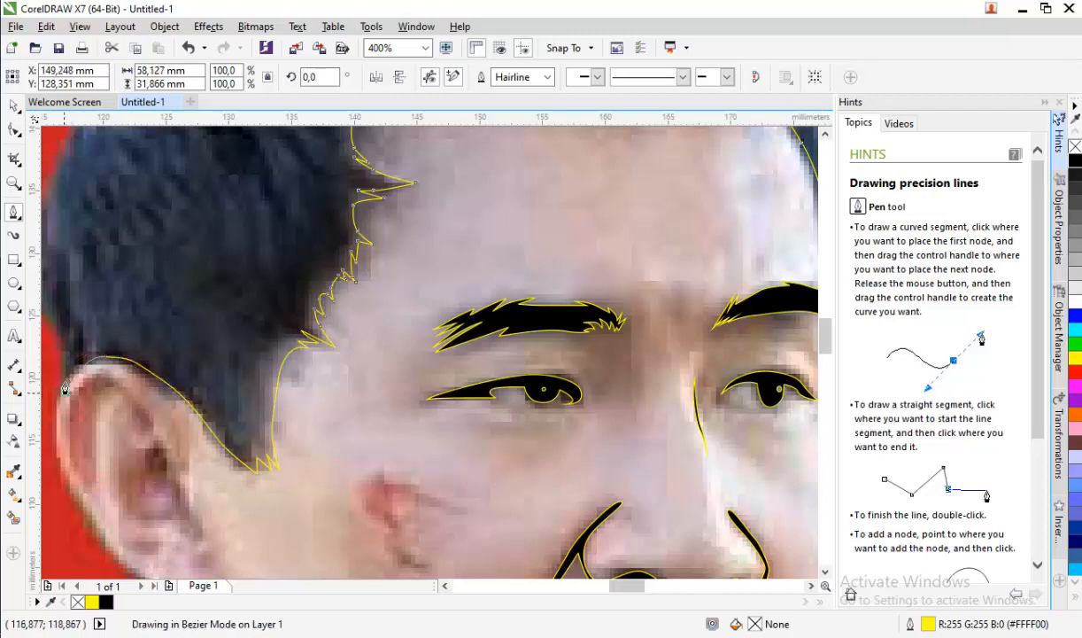
- Trace the hair outline up the back of the head toward the crown
scroll(232, 370, down, 1)
scroll(149, 345, up, 1)
scroll(122, 382, down, 1)
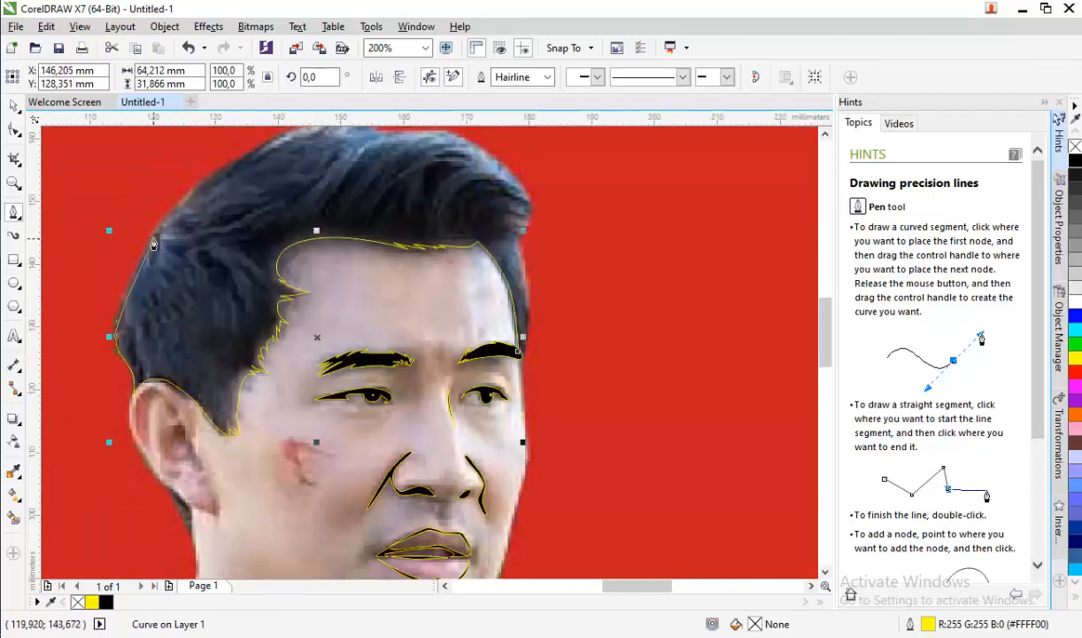
drag(154, 235, 243, 191)
scroll(159, 362, down, 1)
- Trace the hair's upper contour over the crown and across the top of the quiff
scroll(225, 262, up, 2)
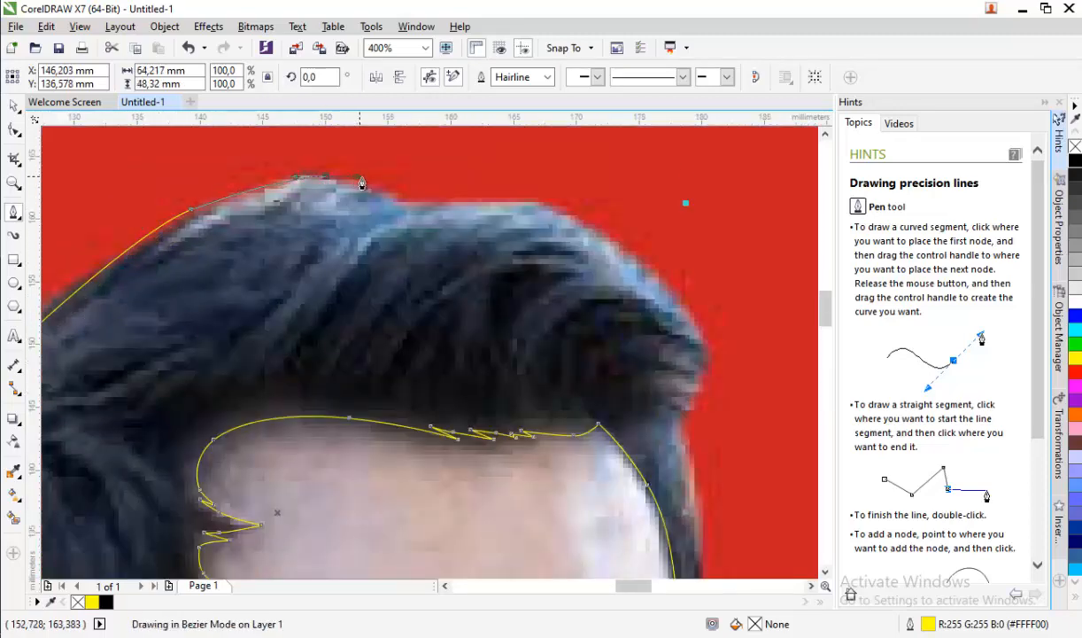
drag(358, 176, 360, 176)
click(400, 197)
drag(555, 204, 579, 212)
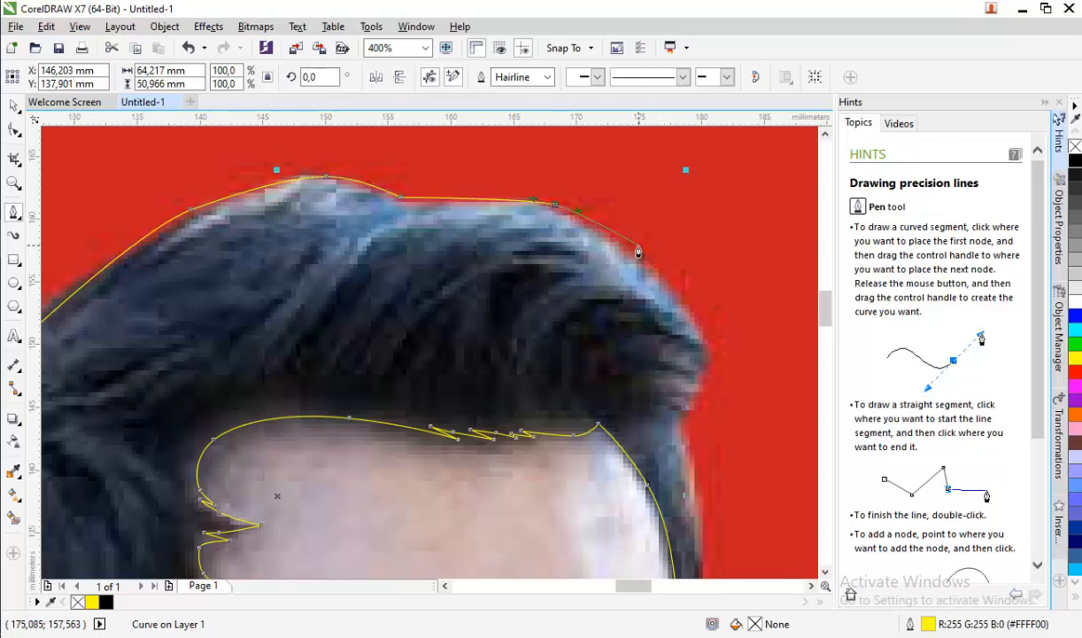
- Trace the hair outline down the quiff's front edge with small jagged strand tips to its lowest point
scroll(626, 245, up, 1)
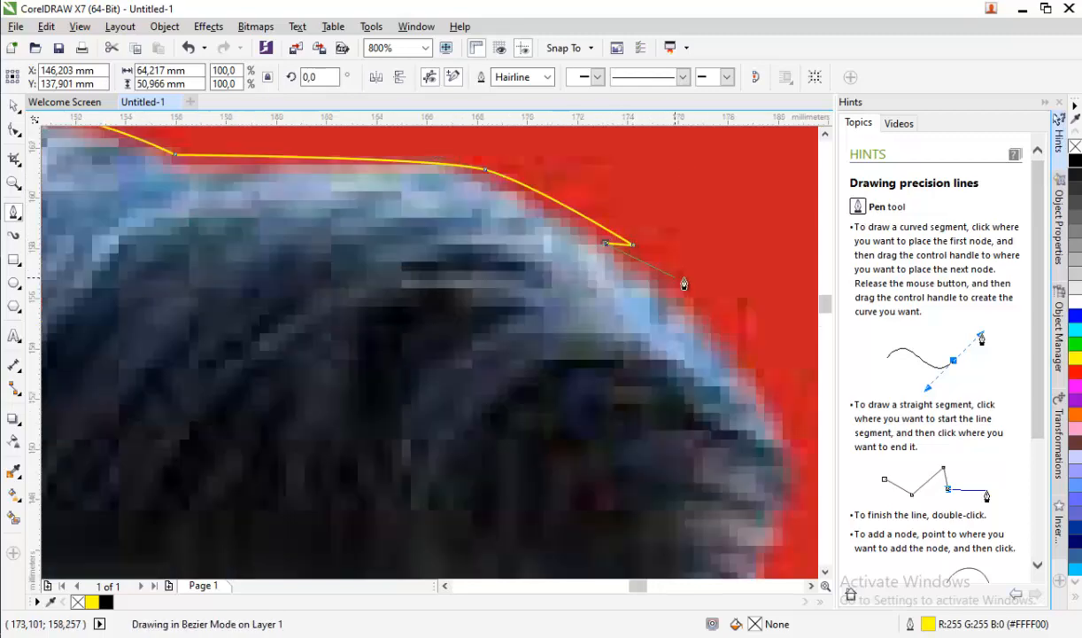
scroll(645, 302, down, 2)
scroll(650, 326, up, 2)
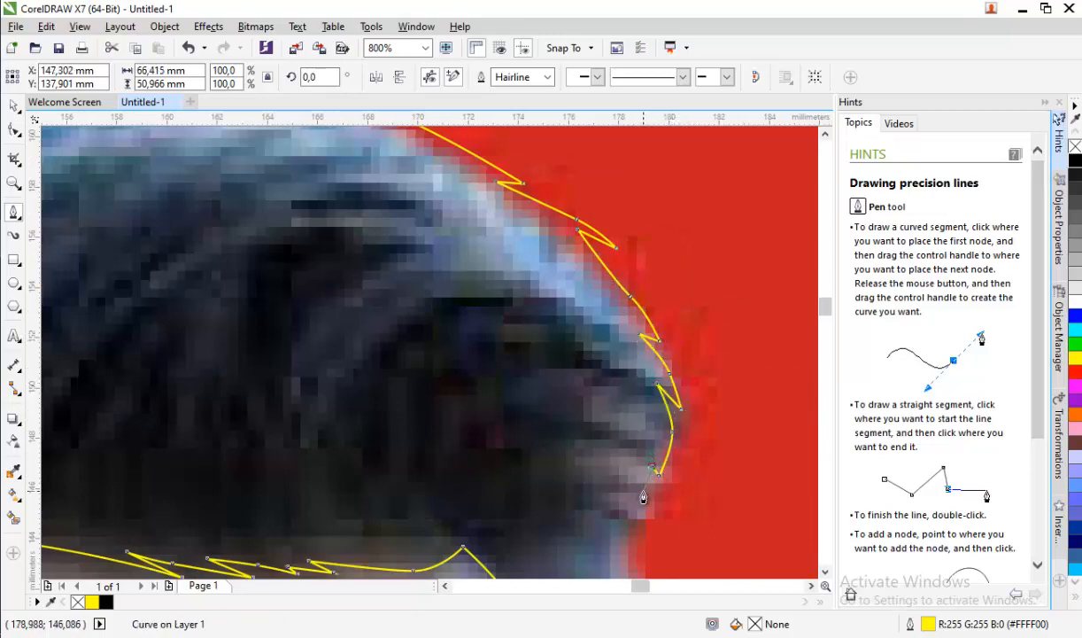
scroll(643, 498, down, 1)
scroll(604, 316, up, 1)
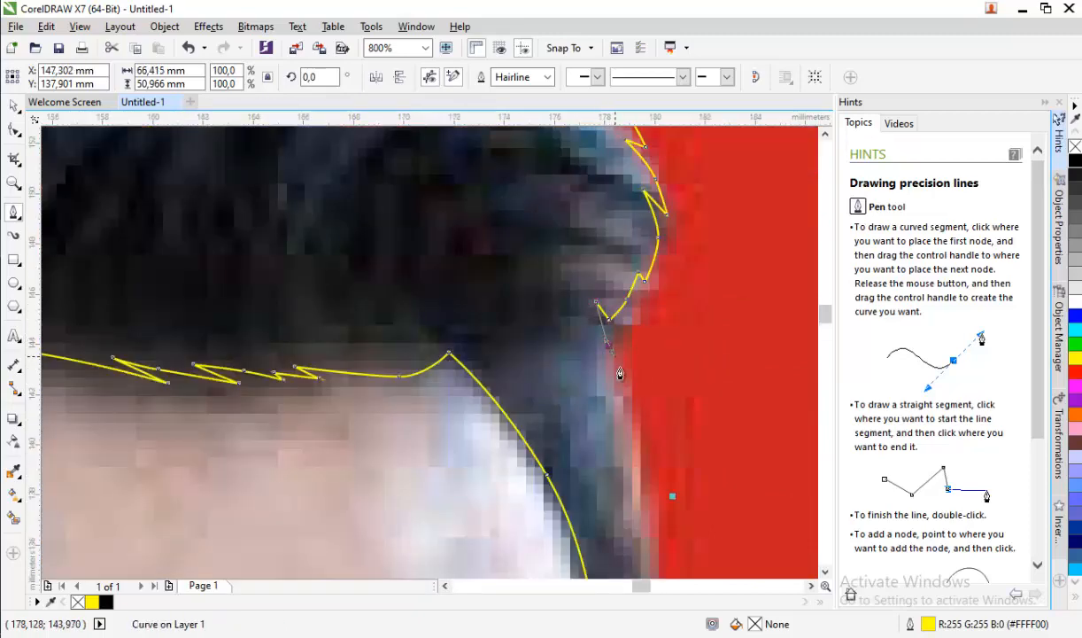
- Trace the hair's outer edge down the far temple and close the outline at the eyebrow's outer end
scroll(610, 412, down, 1)
scroll(625, 430, down, 1)
scroll(630, 492, up, 1)
scroll(602, 488, up, 3)
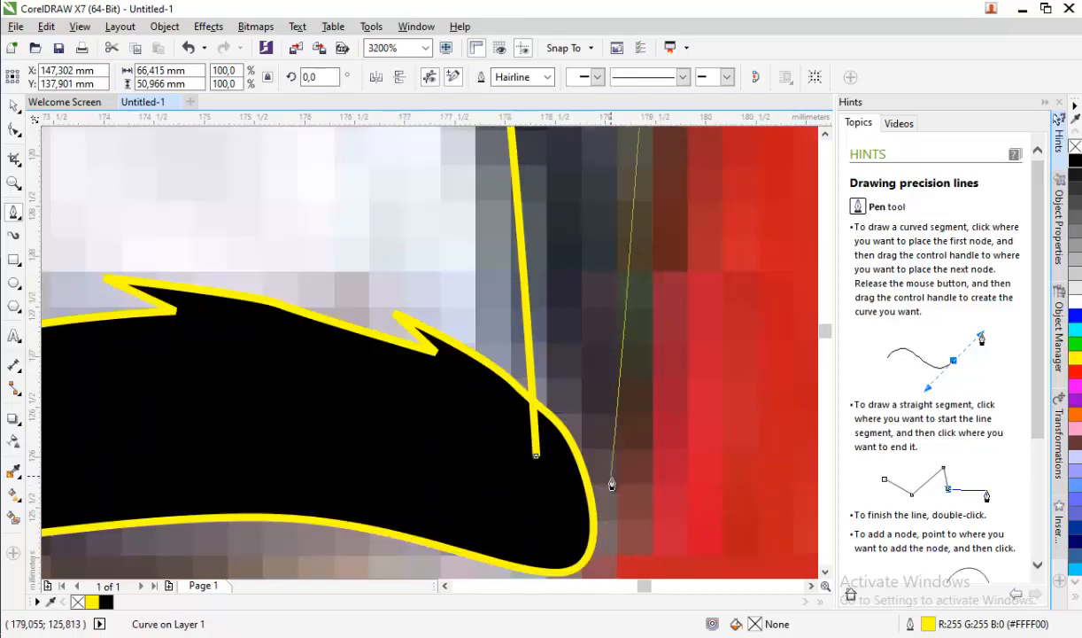
click(612, 480)
click(575, 546)
drag(536, 456, 567, 478)
scroll(541, 374, down, 3)
scroll(502, 330, down, 1)
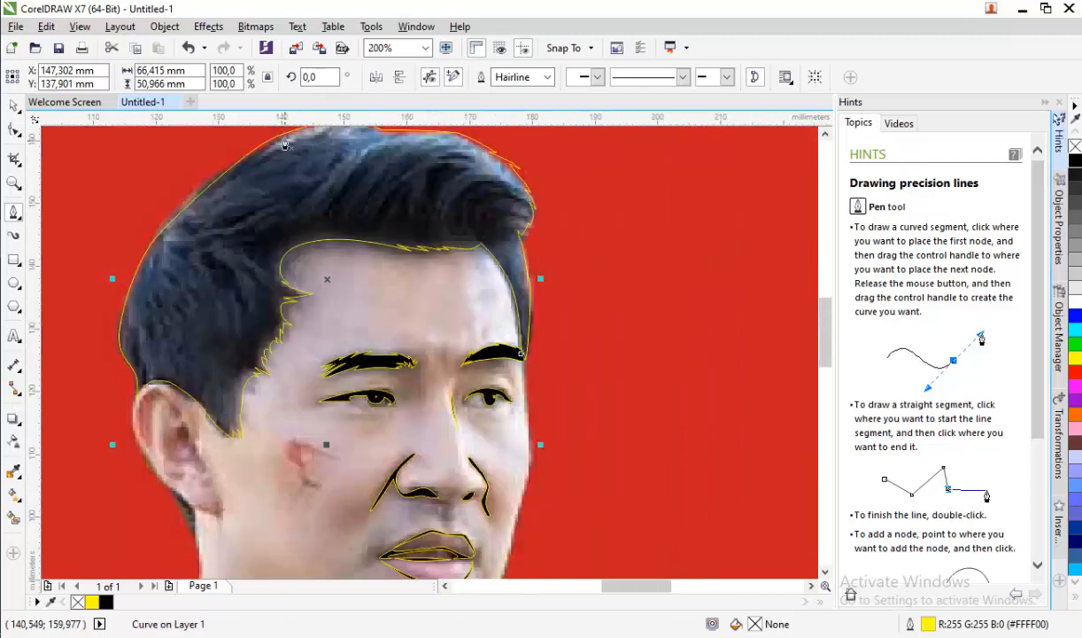
- Start a highlight shape inside the hair outline, following the crown's upper edge to its peak
scroll(283, 139, up, 1)
scroll(356, 221, down, 1)
scroll(372, 168, up, 2)
click(176, 282)
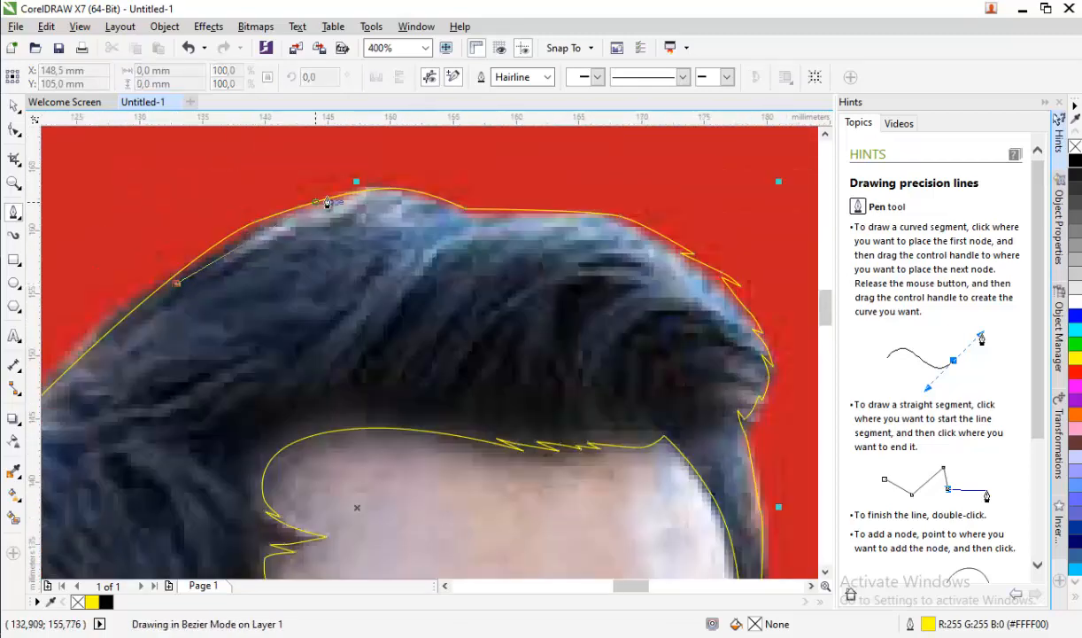
scroll(339, 197, up, 1)
drag(331, 210, 367, 192)
click(469, 194)
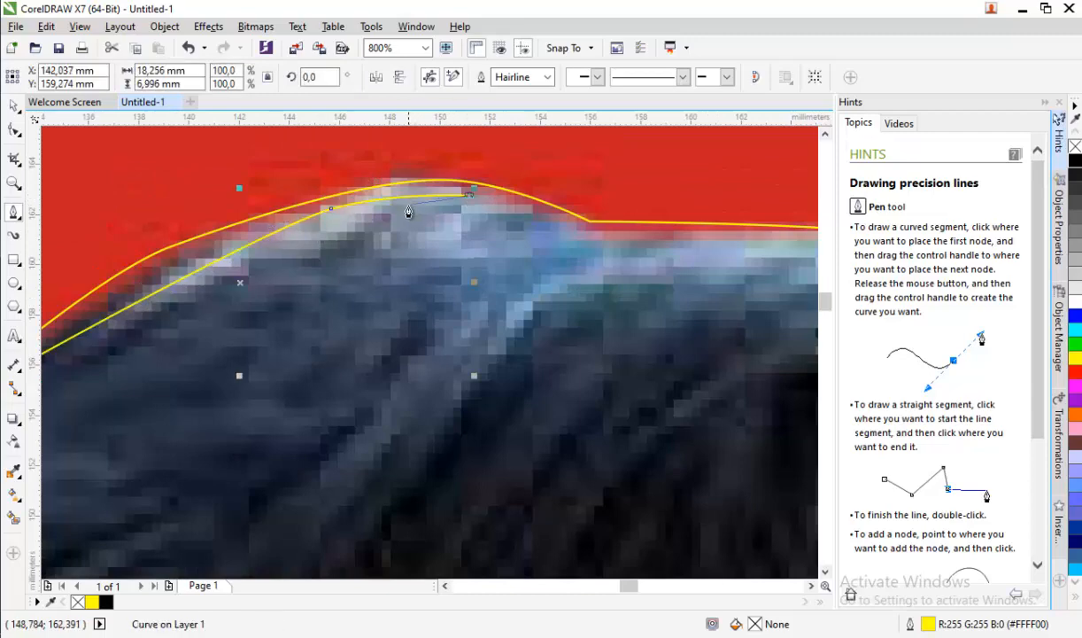
- Add zigzag strand tips to the highlight shape from the crown's peak toward the dip before the quiff
drag(542, 211, 544, 209)
click(544, 209)
click(483, 220)
scroll(531, 215, up, 1)
key(ctrl+z)
key(ctrl+z)
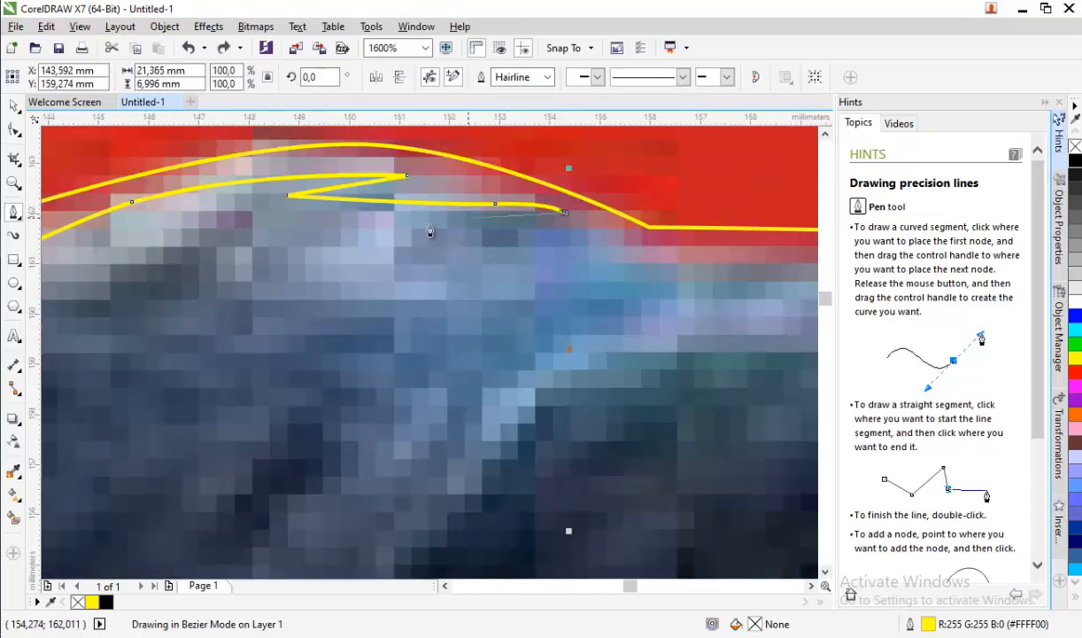
drag(413, 234, 571, 239)
click(501, 265)
scroll(531, 266, down, 1)
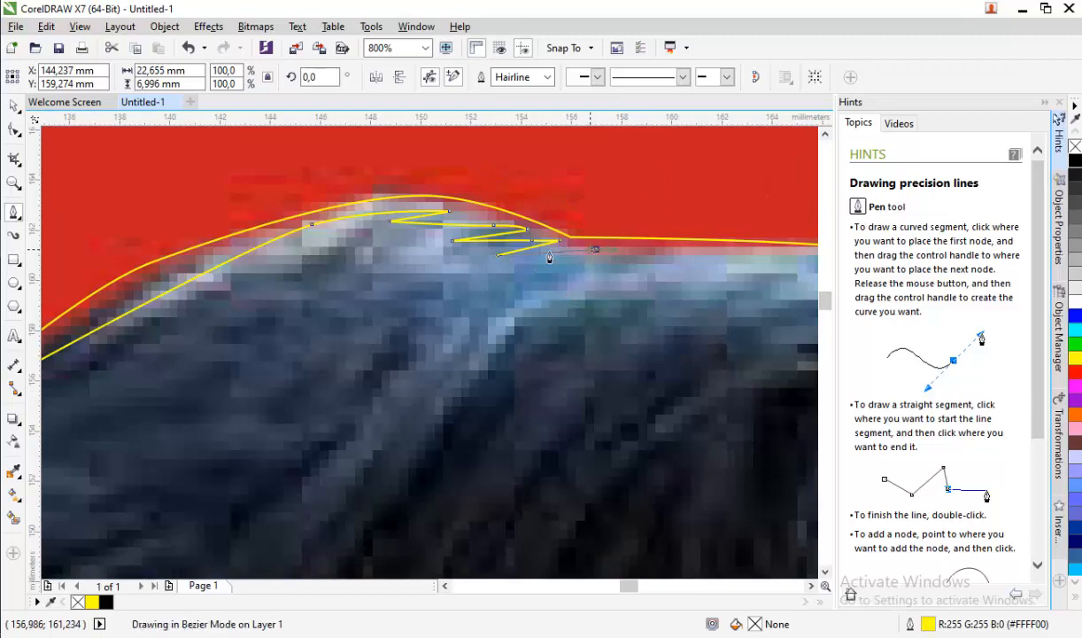
- Carry the highlight's upper edge with pointed strand tips along the flat top of the quiff
scroll(514, 288, down, 2)
scroll(301, 257, up, 2)
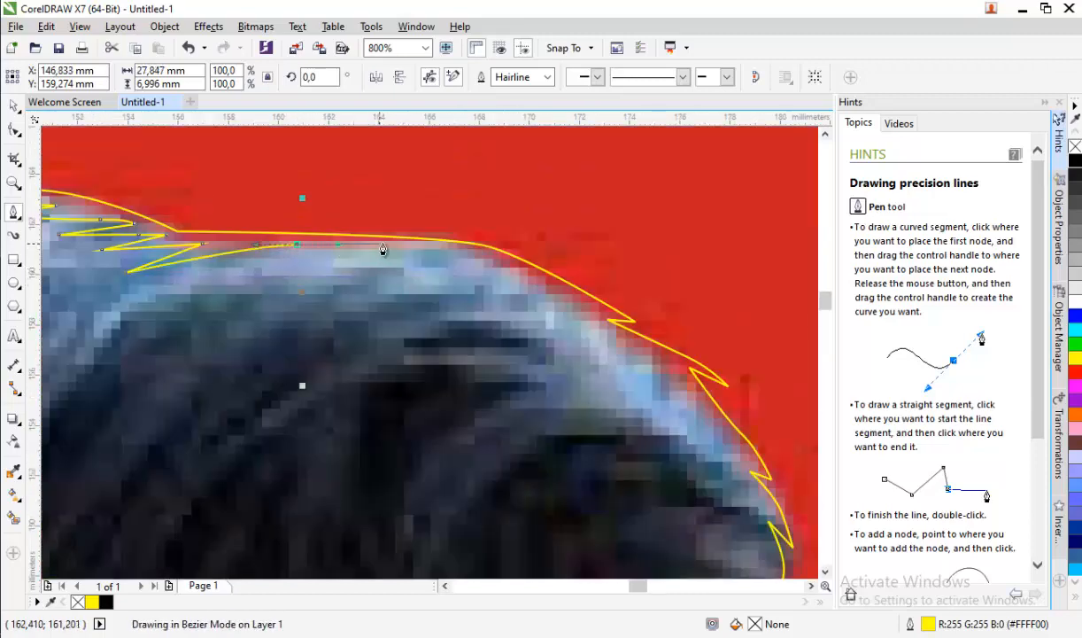
key(ctrl+z)
click(403, 245)
scroll(356, 250, up, 1)
click(311, 265)
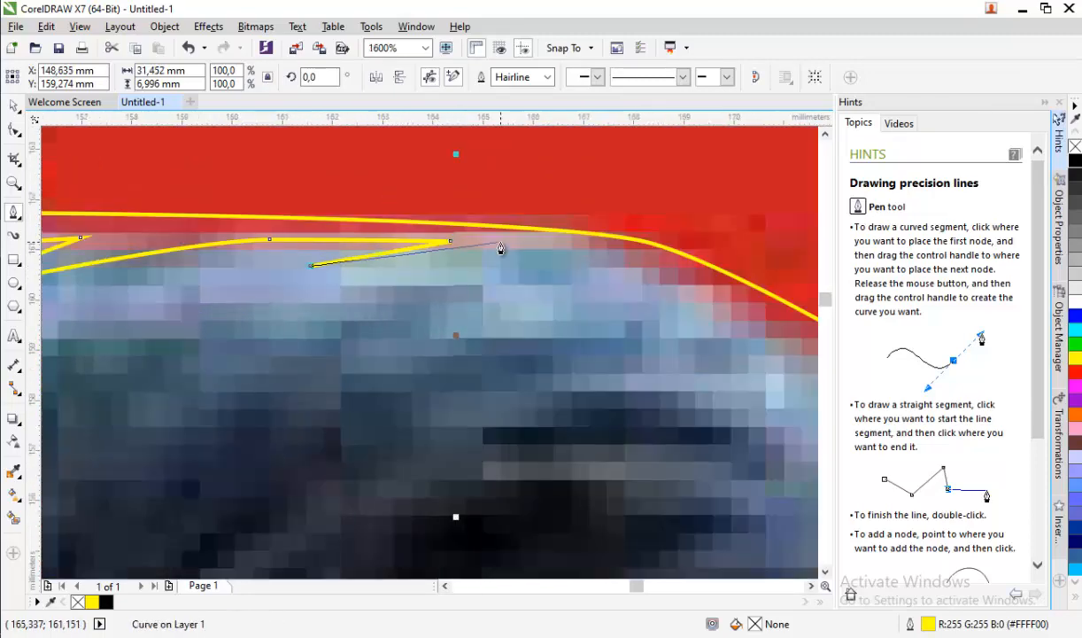
drag(502, 242, 550, 245)
click(621, 258)
click(697, 292)
click(626, 291)
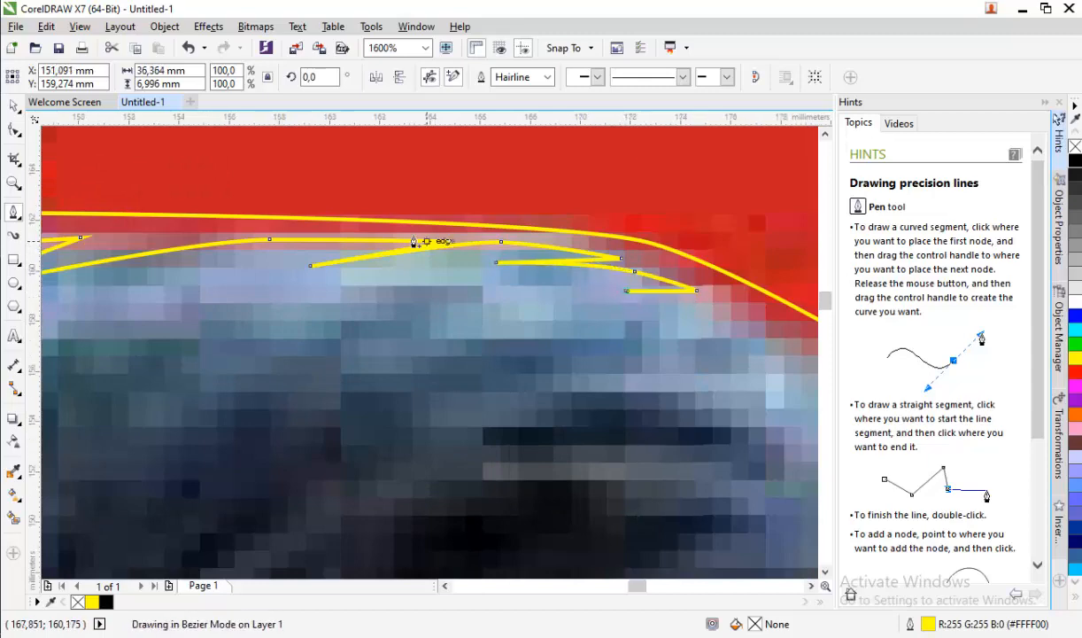
- Continue the highlight's jagged upper edge down the first part of the quiff's front slope
scroll(415, 241, down, 1)
scroll(787, 409, up, 1)
drag(459, 200, 485, 212)
click(520, 224)
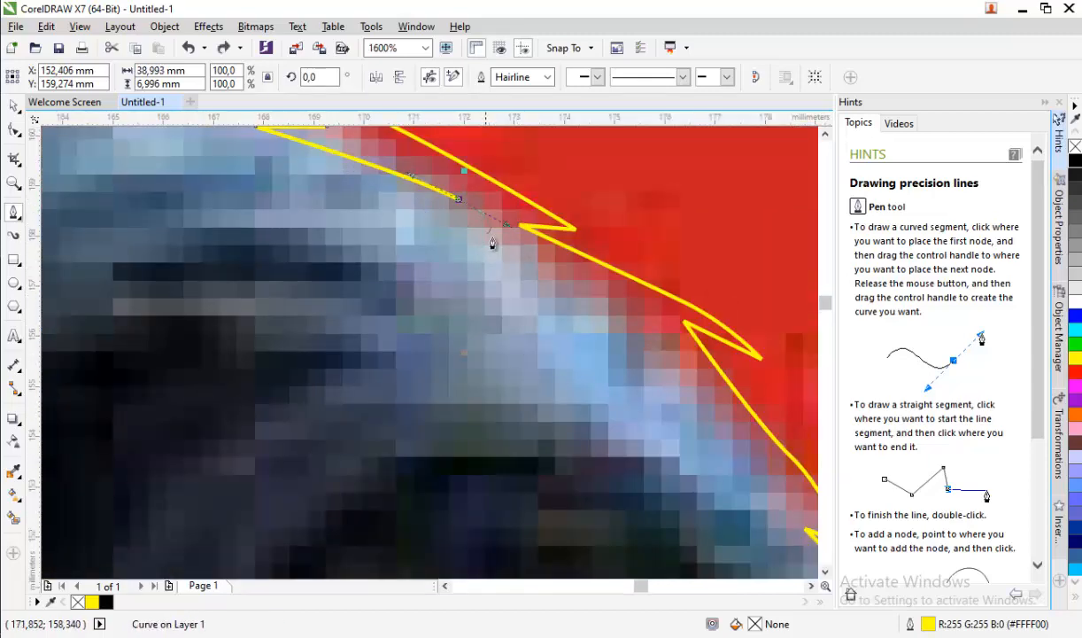
click(556, 264)
click(568, 320)
- Extend the highlight's jagged edge with another tip down to its end point at the front of the quiff
scroll(425, 270, down, 2)
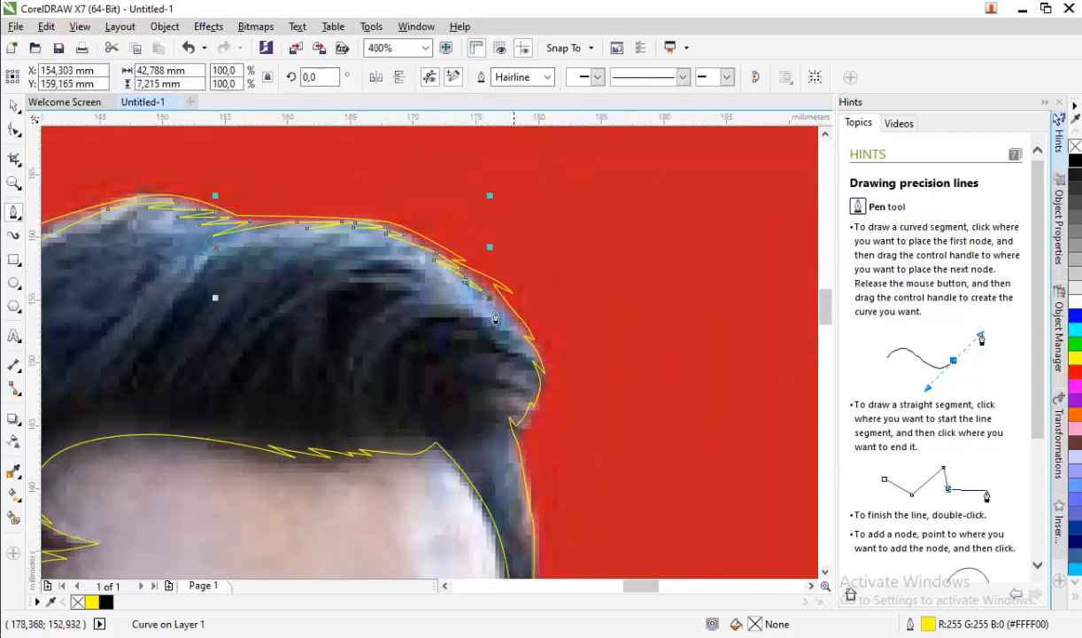
scroll(504, 319, up, 1)
drag(492, 300, 518, 323)
click(521, 342)
click(480, 304)
drag(524, 363, 541, 404)
- Trace the highlight's lower edge back over the dark front curl as long, curved, pointed strands
drag(441, 323, 374, 304)
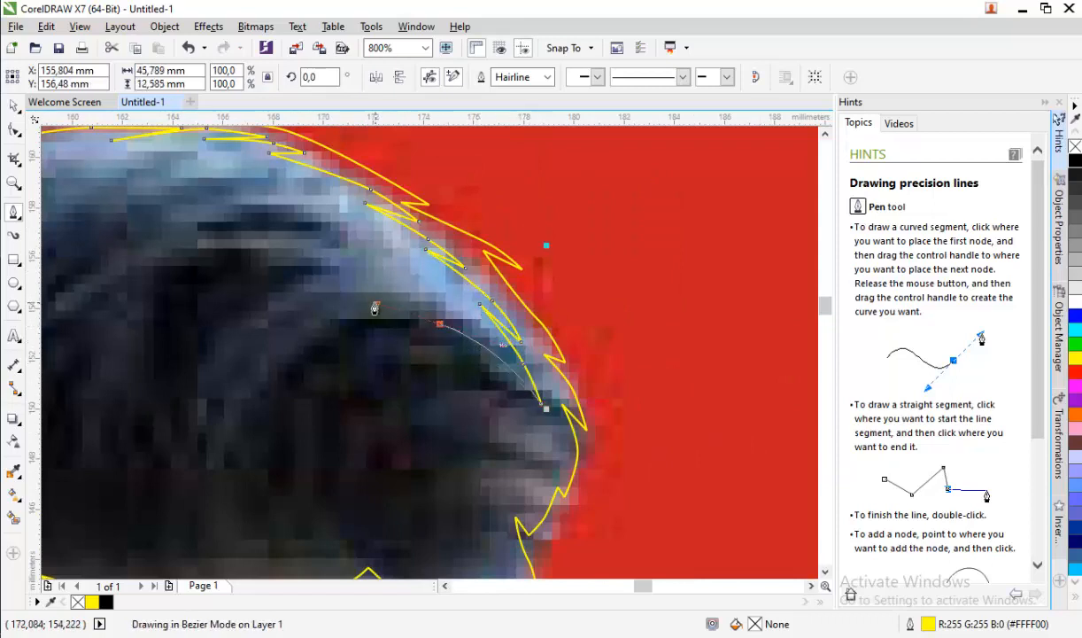
drag(232, 437, 313, 327)
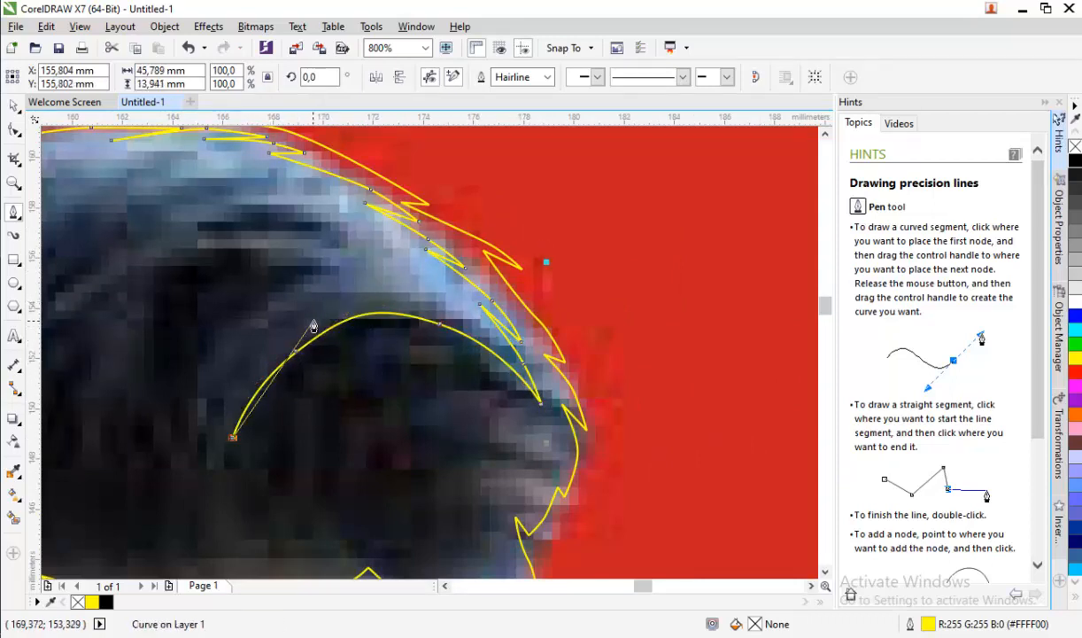
drag(384, 299, 389, 300)
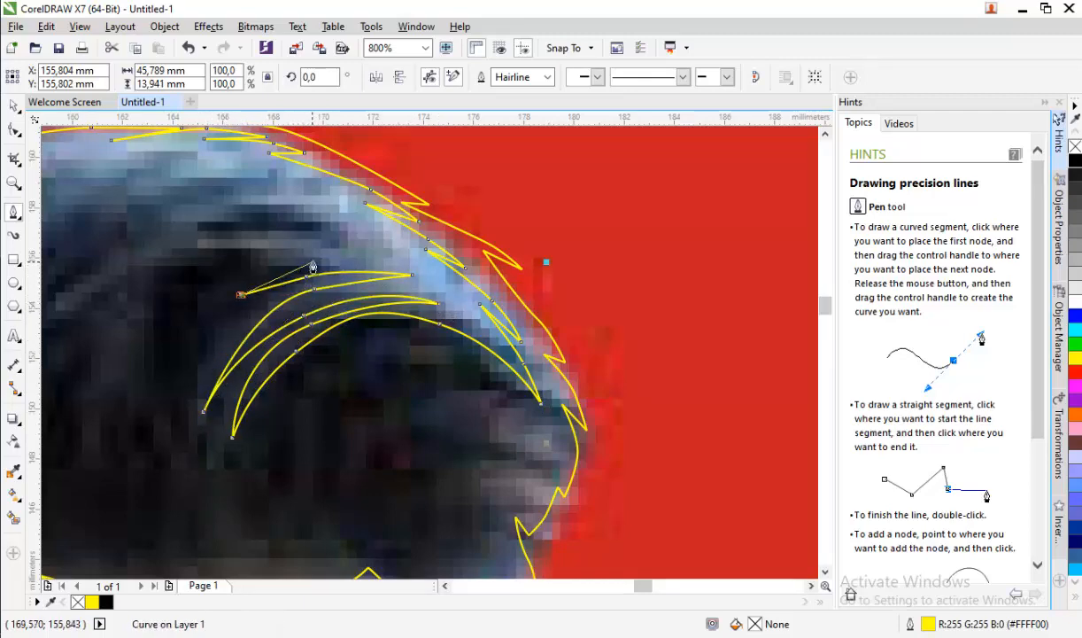
drag(313, 262, 359, 254)
click(378, 251)
- Add shorter curved strands to the highlight's lower edge above the front curl
scroll(378, 250, down, 1)
scroll(454, 263, up, 2)
drag(452, 265, 386, 271)
click(245, 328)
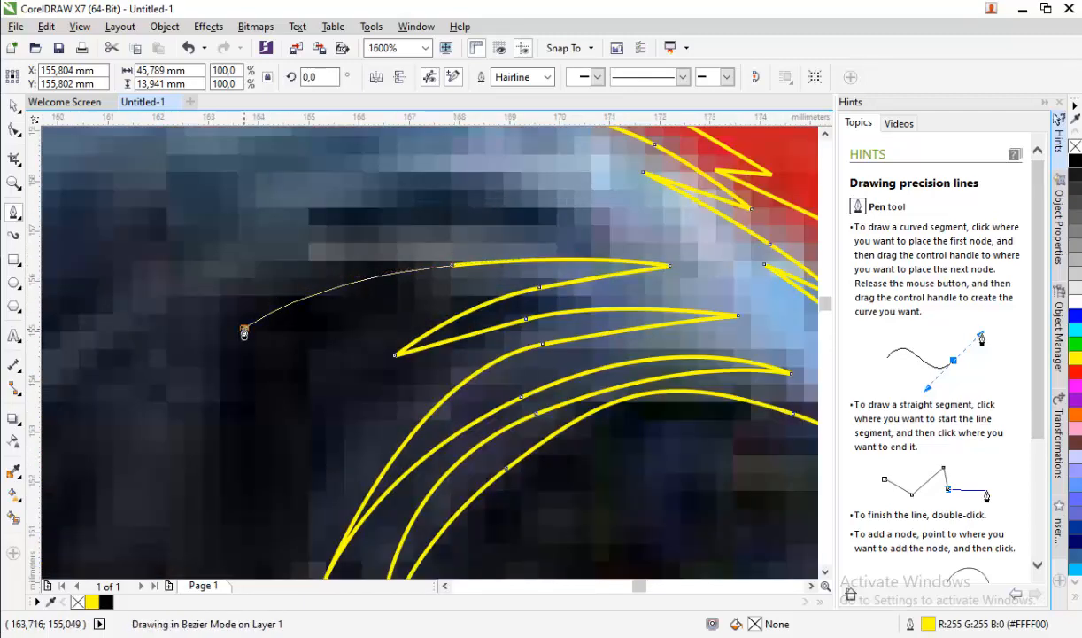
scroll(491, 231, down, 1)
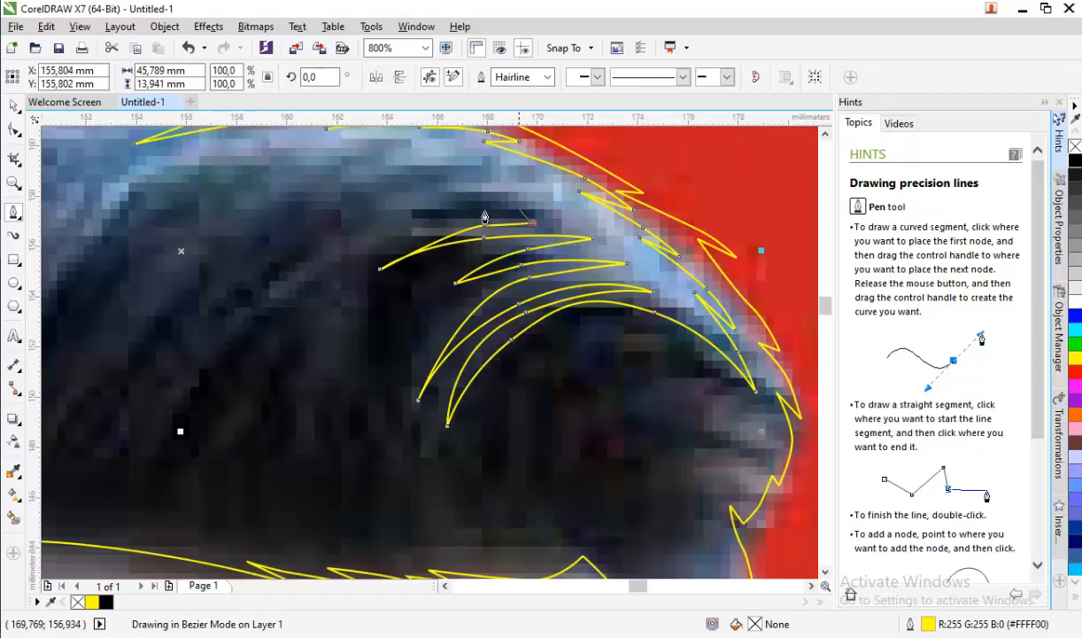
click(412, 211)
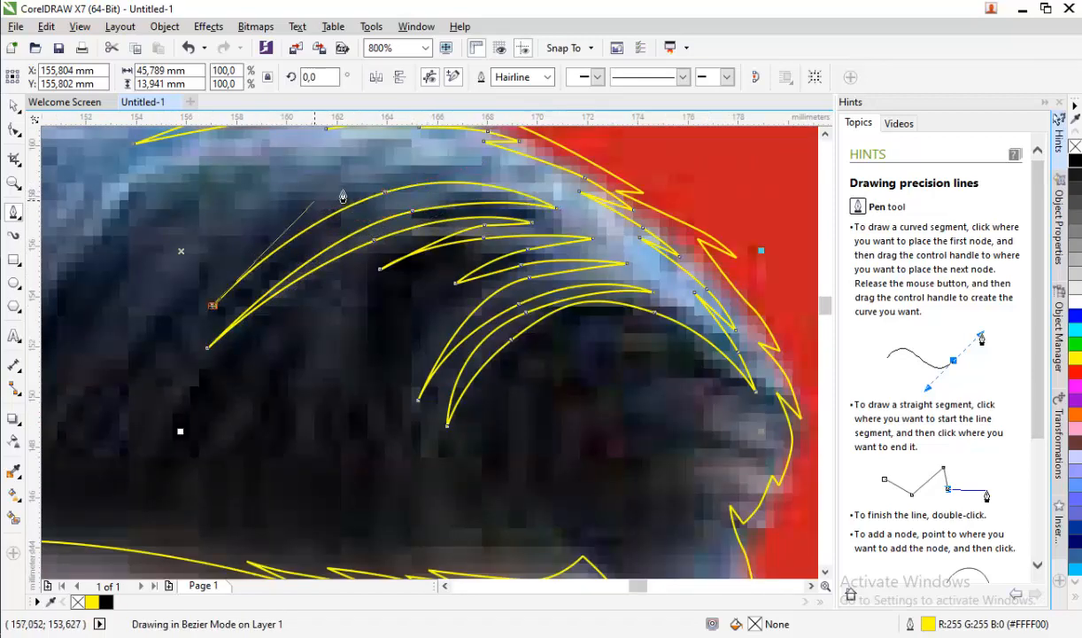
- Draw further curved highlight strands sweeping back below the flat top of the quiff
drag(356, 184, 403, 166)
click(476, 162)
drag(313, 183, 266, 210)
click(213, 274)
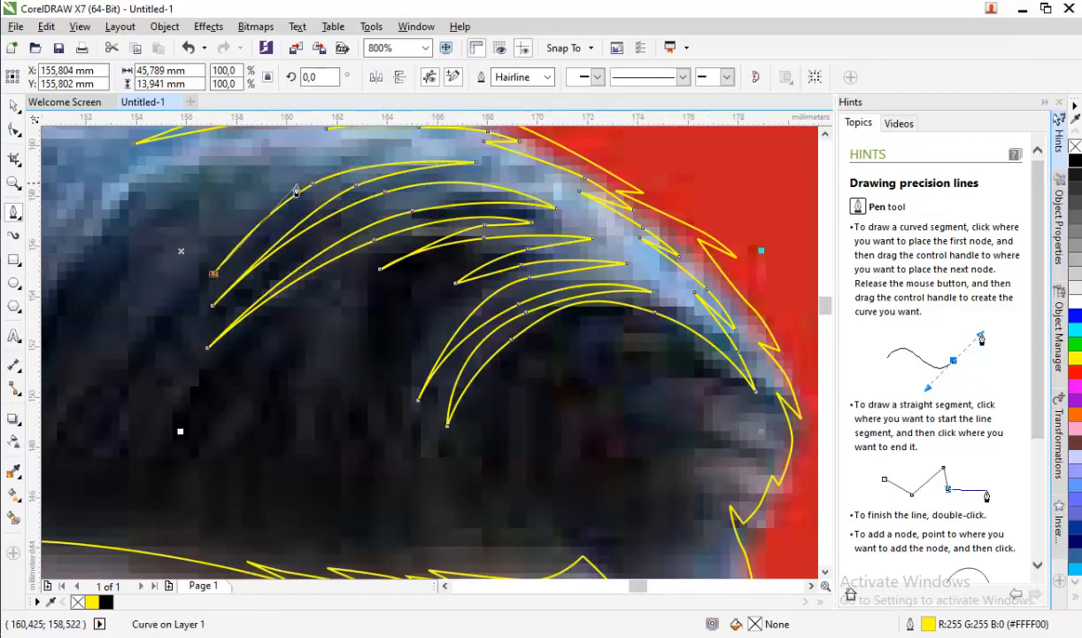
drag(304, 172, 345, 162)
click(360, 153)
- Draw a long highlight strand reaching down into the middle of the hair and return its edge upward
scroll(533, 180, down, 2)
scroll(410, 175, up, 2)
scroll(545, 238, down, 2)
scroll(555, 237, up, 2)
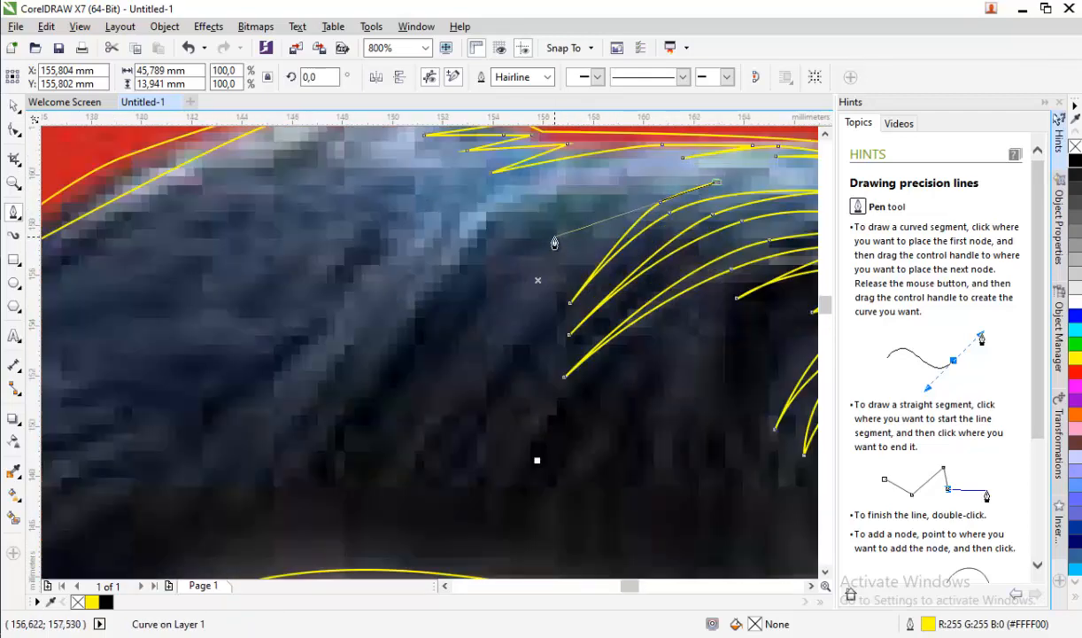
drag(543, 236, 451, 280)
click(366, 410)
drag(498, 242, 548, 203)
click(595, 184)
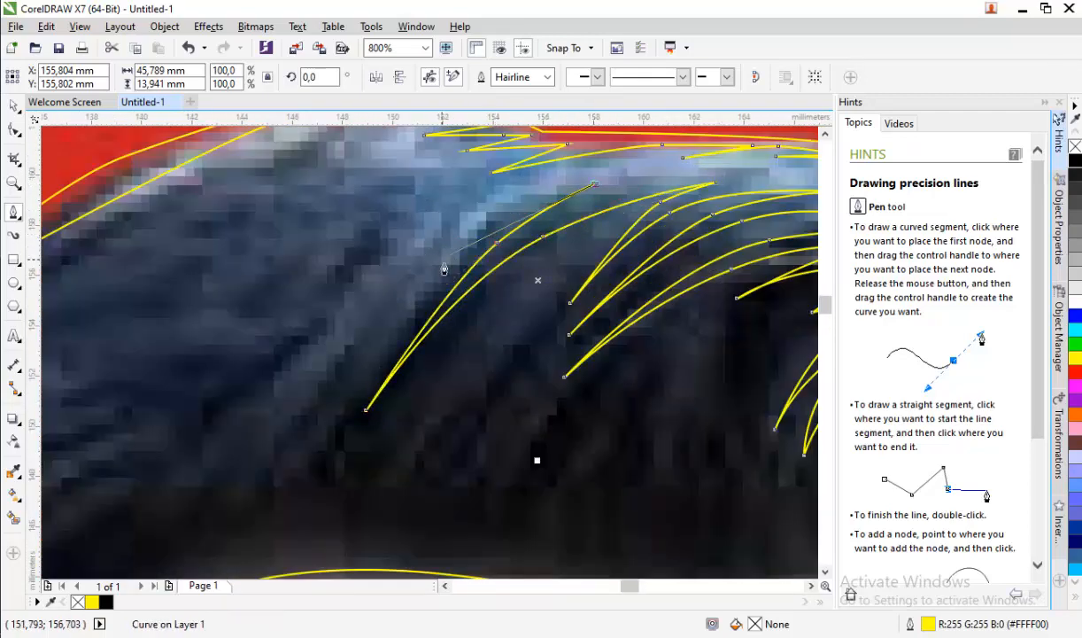
- Add two tapering highlight strands behind the long middle strand, just below the dip in the hair
drag(444, 269, 367, 357)
drag(395, 234, 320, 299)
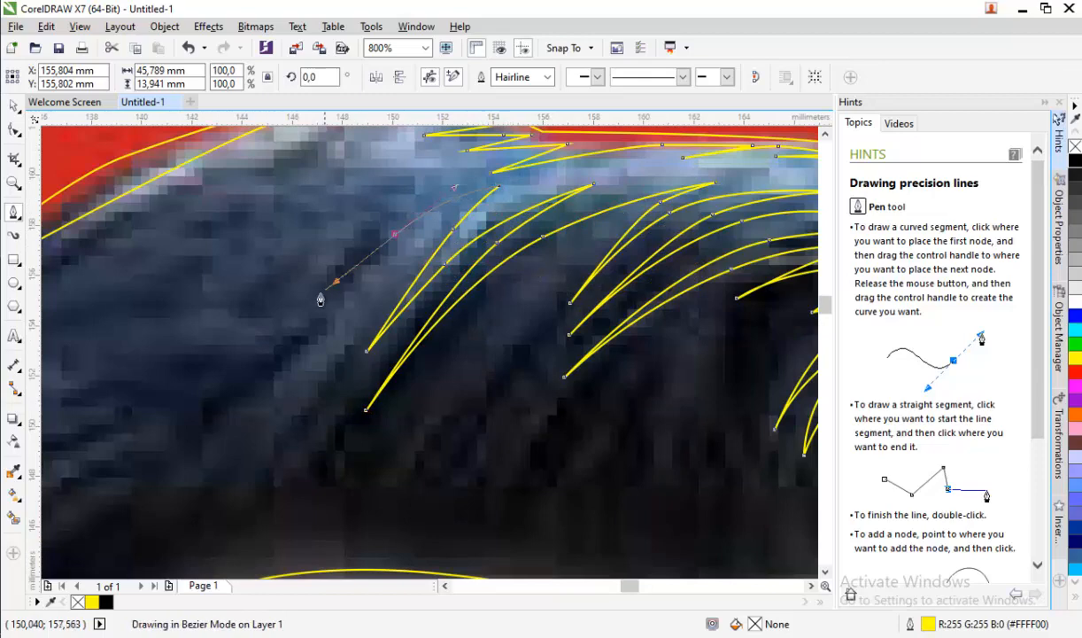
drag(410, 196, 448, 170)
click(455, 165)
- Add short pointed highlight strands beneath the crown's peak
scroll(434, 181, down, 1)
scroll(394, 169, up, 2)
drag(401, 233, 309, 298)
click(286, 310)
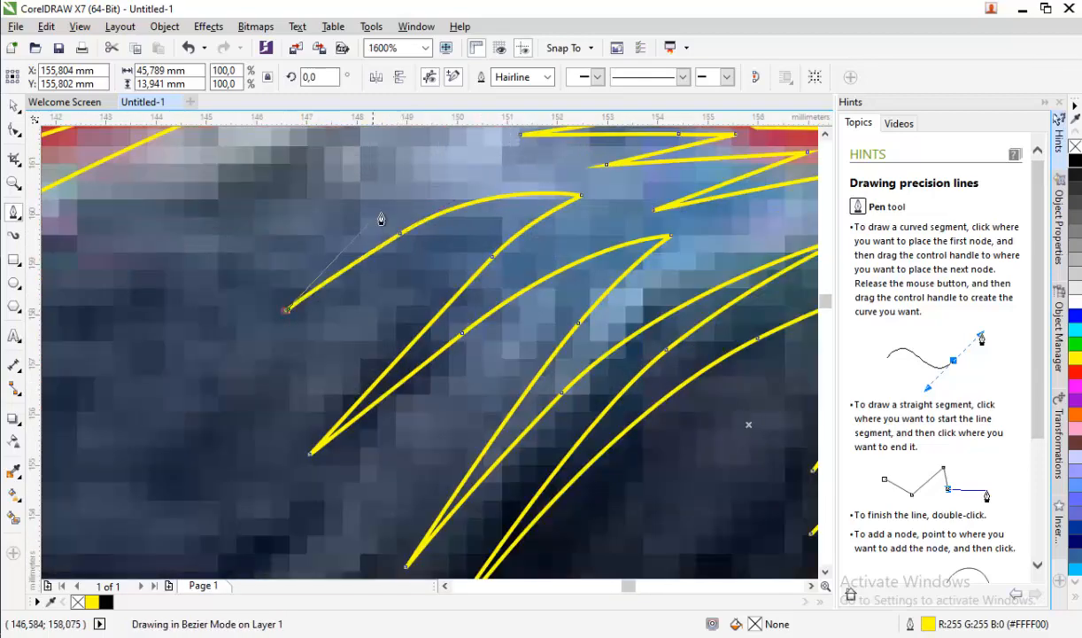
mouse_move(314, 213)
mouse_down()
mouse_move(247, 266)
mouse_move(327, 223)
mouse_up()
click(332, 168)
- Finish the last highlight strand near the crown's rear slope and close the shape at its starting node
scroll(345, 190, down, 1)
drag(356, 186, 359, 183)
double_click(389, 174)
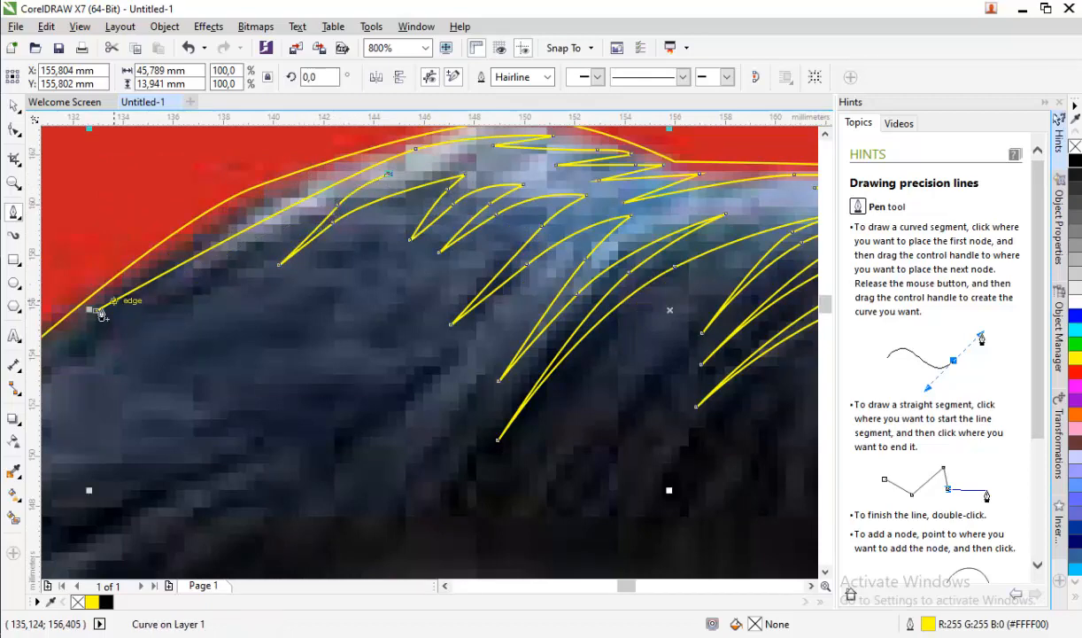
click(95, 310)
click(389, 174)
- Adjust the nodes and curve of the highlight's rearmost strand with the Shape tool to smooth it
scroll(273, 192, down, 2)
scroll(273, 192, up, 2)
click(18, 129)
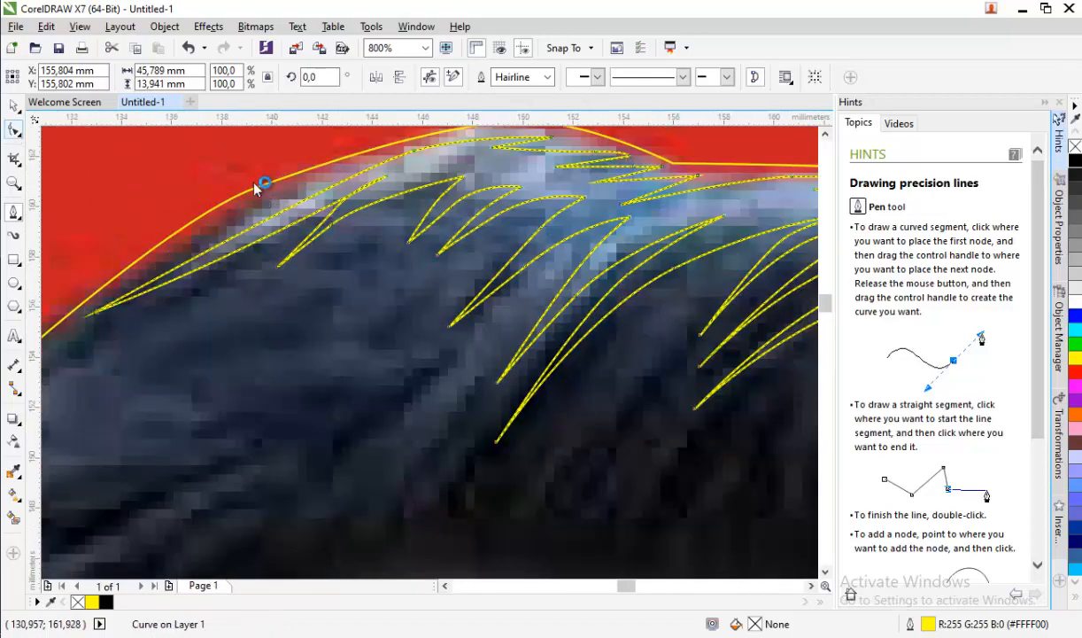
scroll(321, 184, up, 2)
click(580, 148)
drag(454, 193, 473, 214)
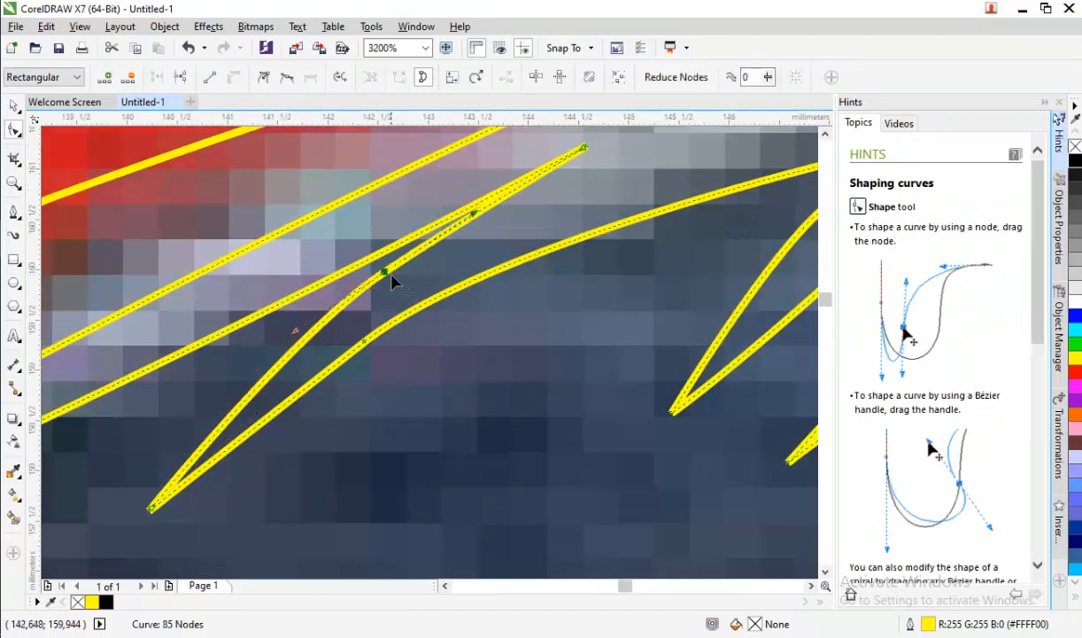
drag(384, 272, 396, 276)
scroll(396, 273, down, 4)
scroll(294, 321, up, 1)
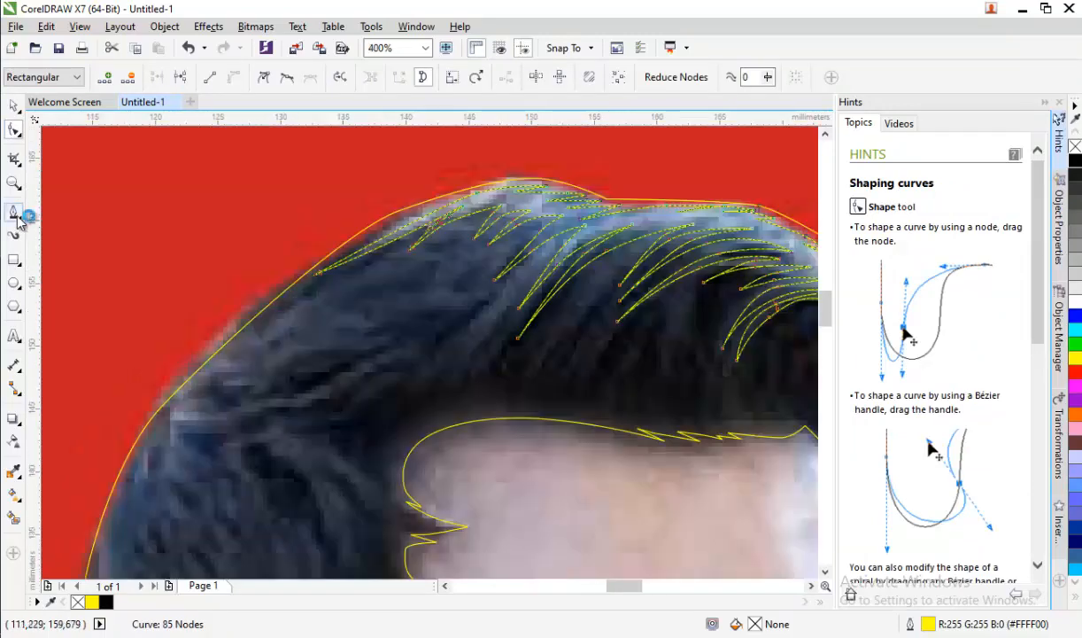
- Start a second highlight shape with the Pen tool, drawing a narrow pointed strand on the hair's rear slope
click(16, 214)
scroll(328, 281, down, 1)
scroll(294, 343, up, 2)
click(208, 278)
click(317, 174)
click(249, 264)
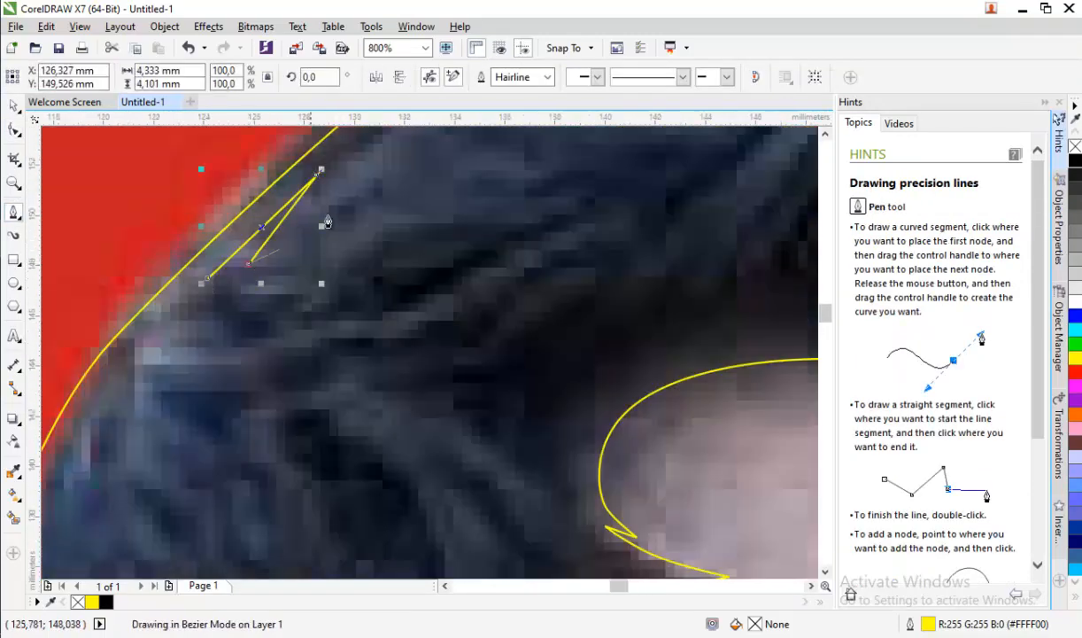
- Add progressively longer curved strands to the second highlight, sweeping forward above the temple
click(372, 175)
click(249, 302)
click(472, 241)
click(260, 333)
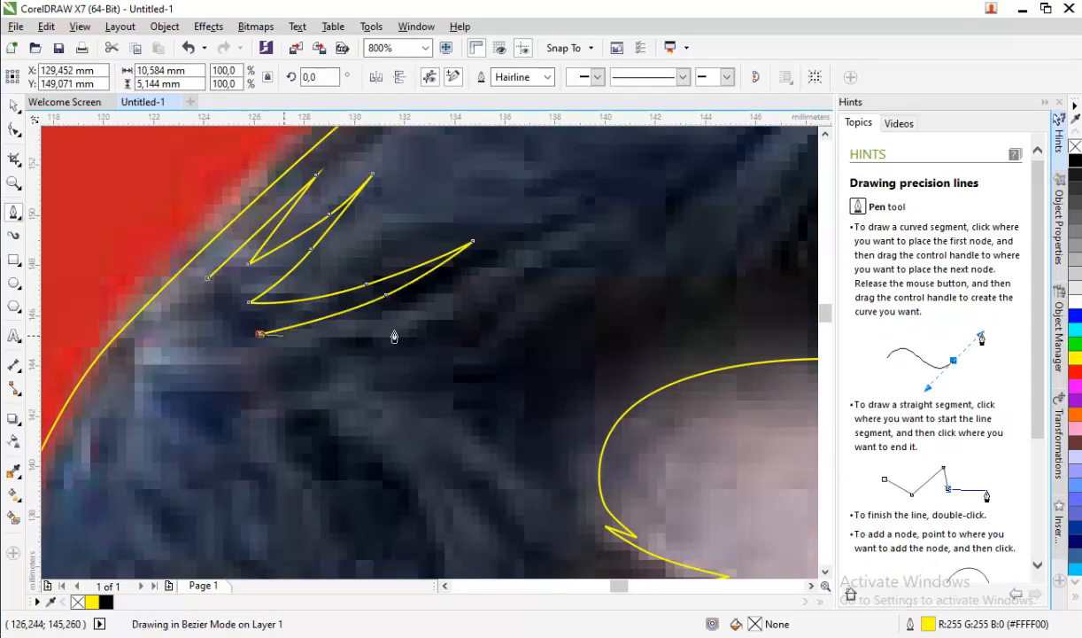
click(612, 240)
click(309, 369)
- Draw another forward-pointing strand on the second highlight just above the forehead hairline's corner
scroll(310, 368, down, 1)
scroll(386, 342, up, 1)
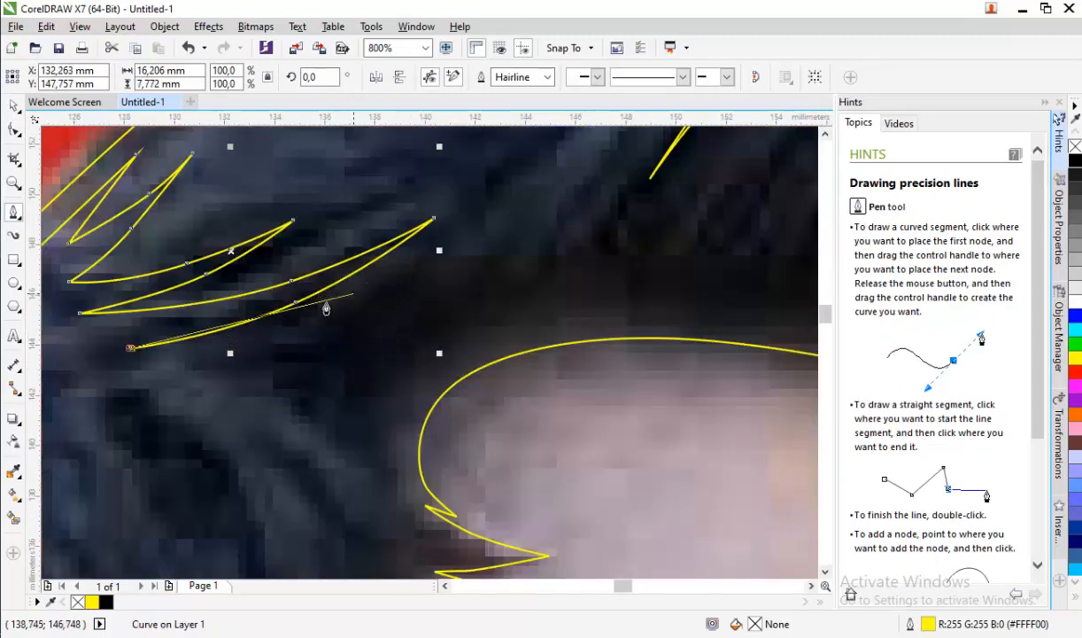
drag(357, 299, 381, 286)
click(490, 237)
drag(319, 328, 295, 343)
click(217, 368)
- Draw two narrow strands on the second highlight pointing down toward the temple hairline
scroll(301, 332, down, 2)
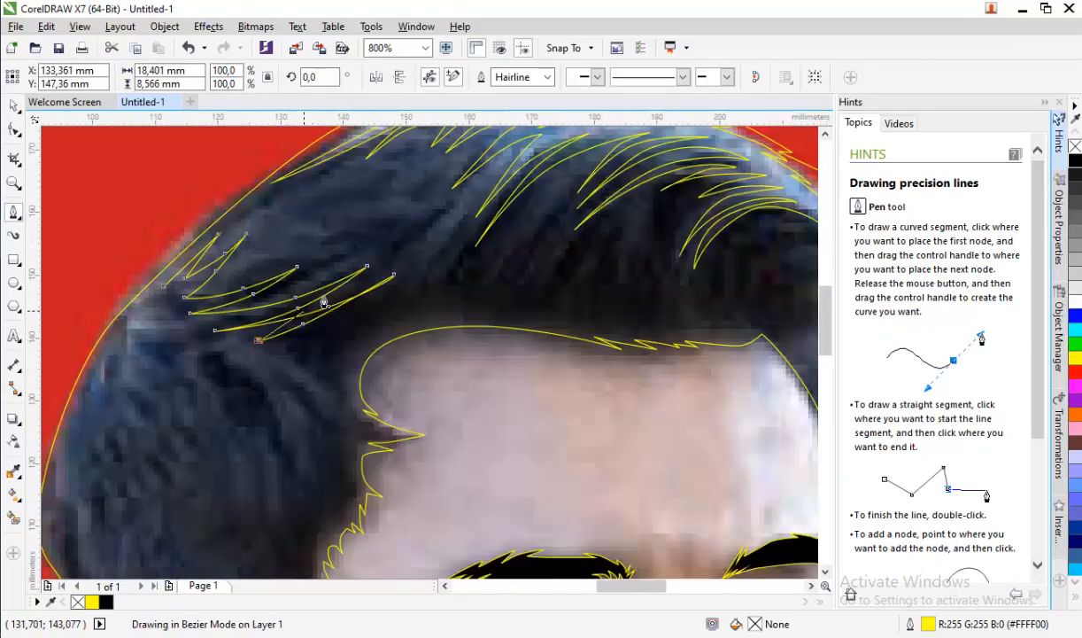
scroll(305, 381, up, 2)
click(440, 304)
click(250, 188)
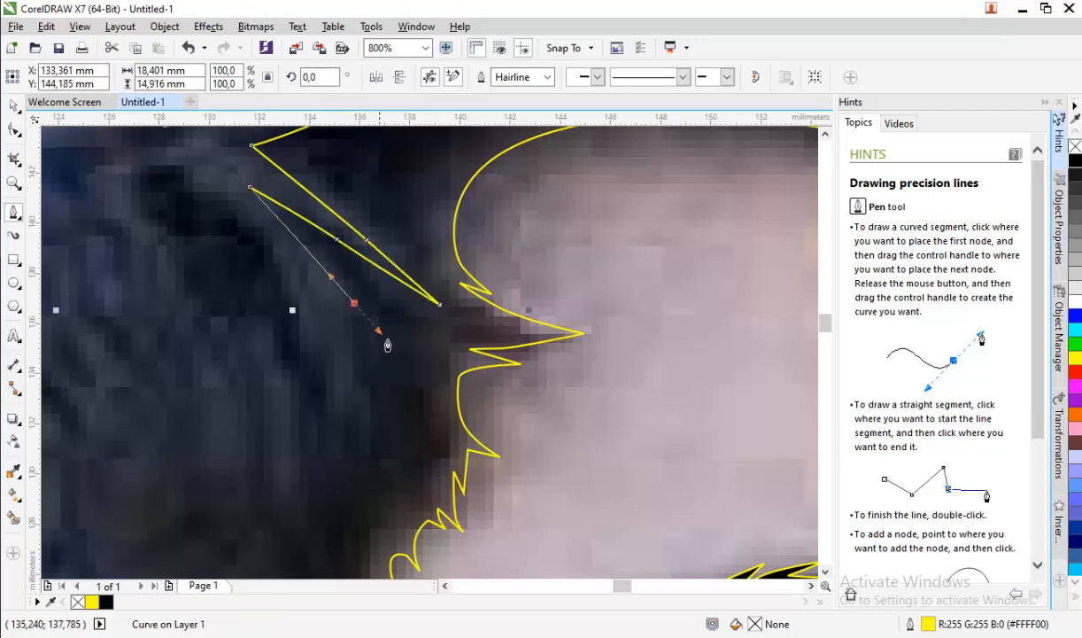
click(424, 356)
drag(311, 284, 291, 266)
click(237, 213)
- Add a long narrow strand to the second highlight, pointing down toward the temple, and return its outline up the rear slope
drag(324, 353, 340, 386)
click(360, 446)
drag(278, 306, 261, 281)
drag(191, 188, 167, 168)
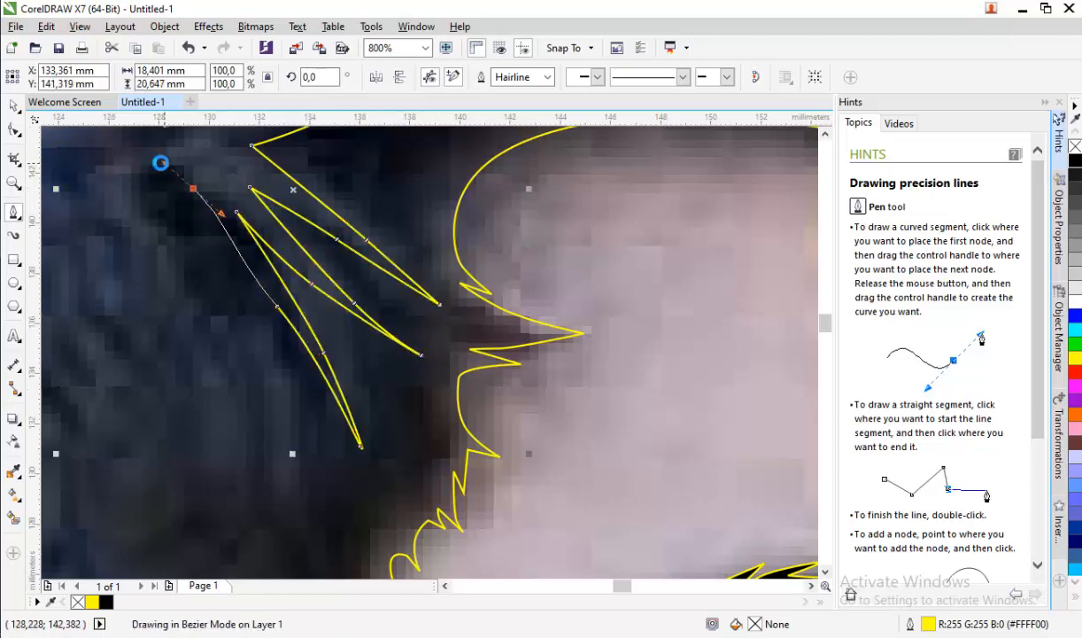
- Extend the second highlight with two shorter curved strands pointing down across the rear of the hair
scroll(258, 279, down, 2)
scroll(221, 243, up, 2)
scroll(222, 248, up, 3)
drag(215, 283, 197, 252)
click(187, 224)
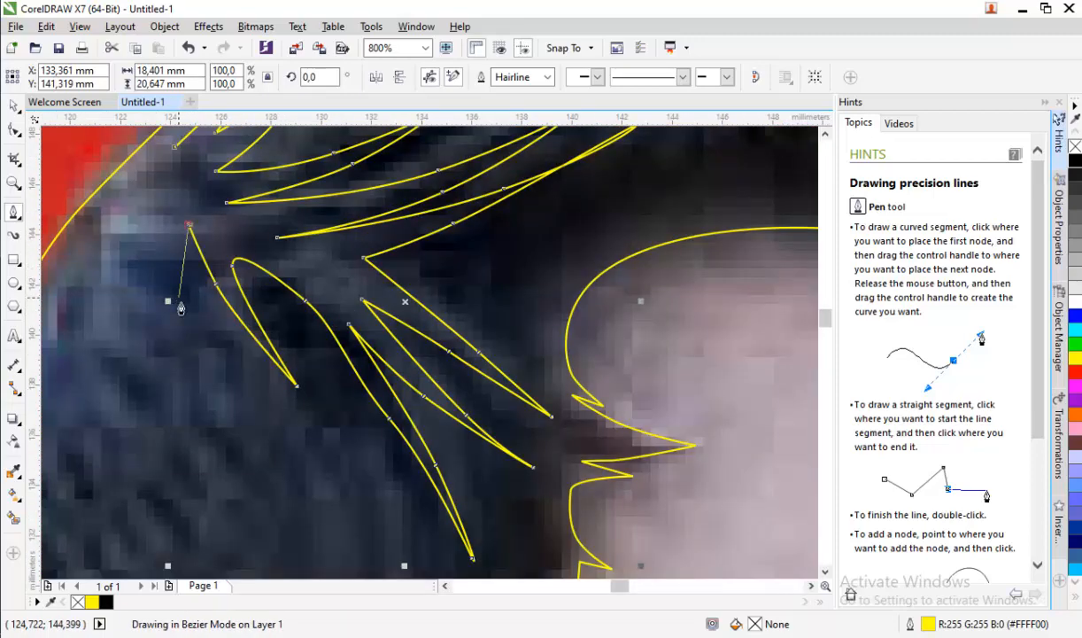
click(242, 379)
drag(203, 316, 184, 398)
click(150, 219)
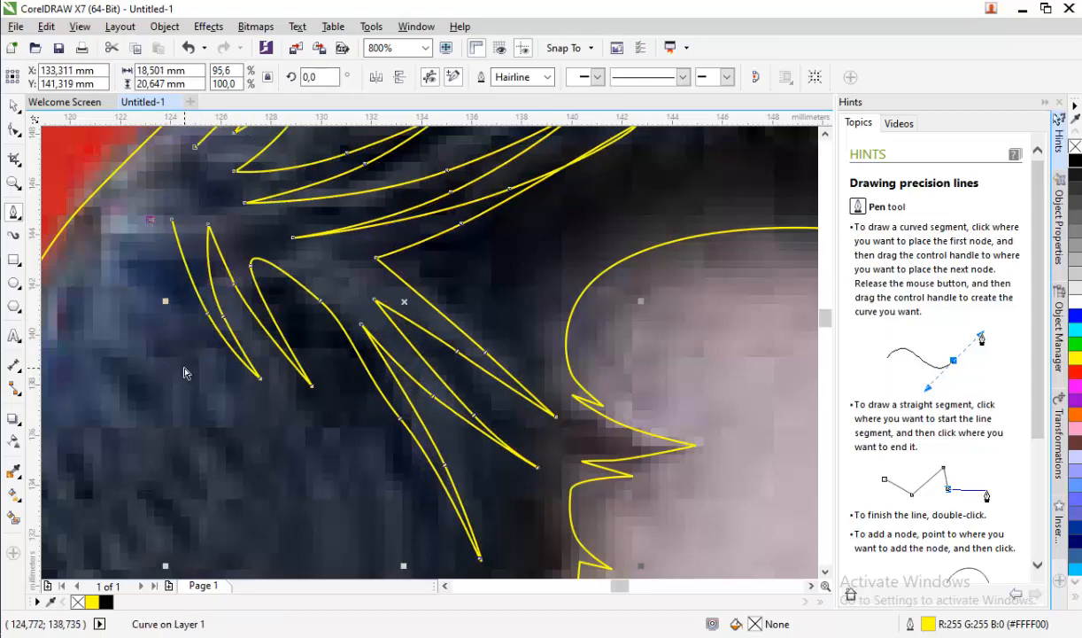
- Undo the last segments and draw further narrow downward strands toward the hair's rear edge
key(ctrl+z)
key(ctrl+z)
click(151, 226)
drag(150, 309, 161, 356)
click(175, 396)
scroll(210, 362, down, 1)
scroll(210, 363, up, 1)
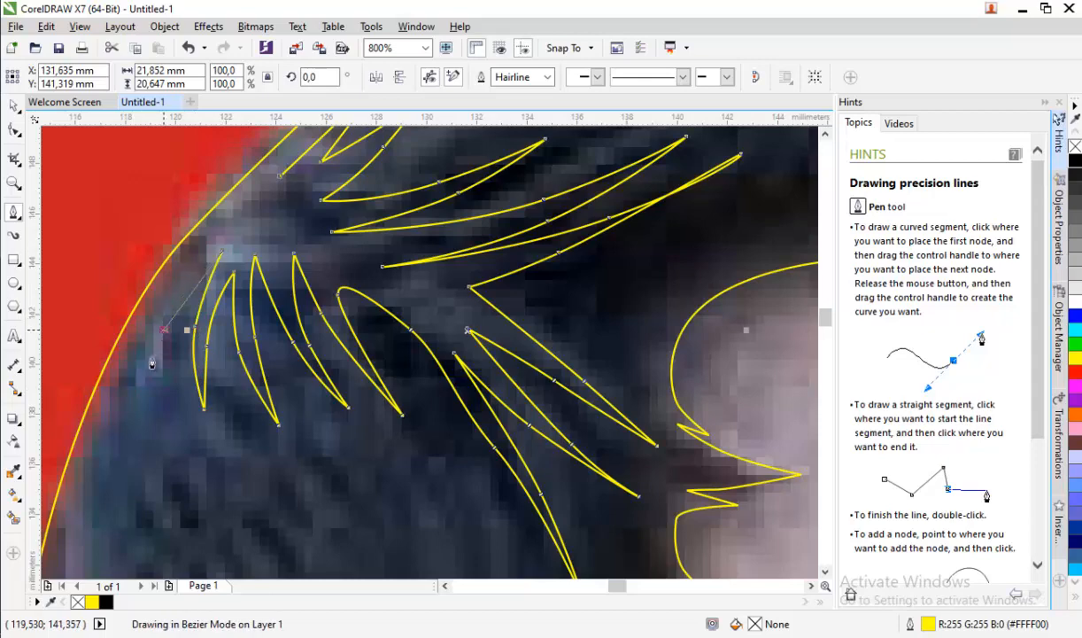
- Close the second highlight by running its outline up along the hair's rear edge to the starting node
drag(176, 280, 215, 229)
click(279, 176)
scroll(228, 214, down, 2)
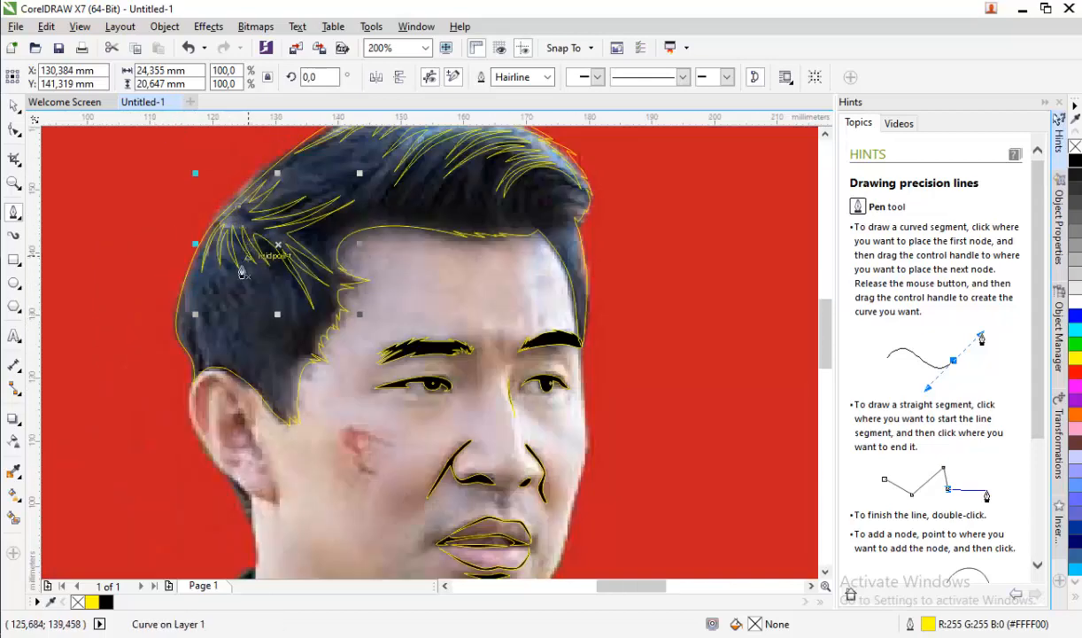
scroll(240, 257, up, 1)
scroll(172, 333, down, 1)
scroll(287, 222, up, 1)
scroll(184, 250, down, 1)
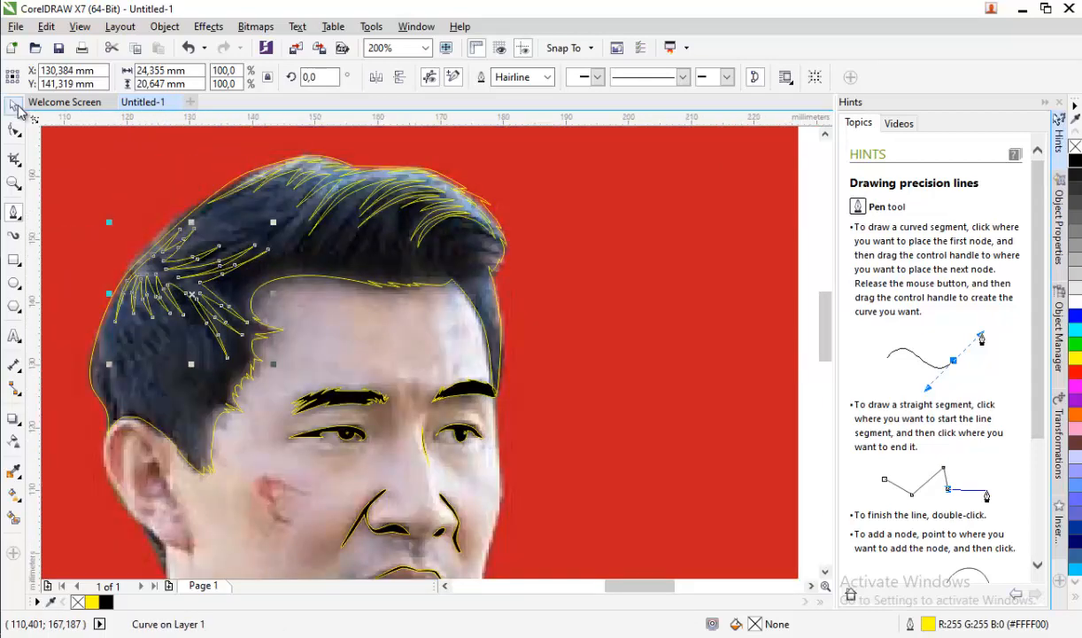
- Start a narrow highlight with the Pen tool in the sideburn on the face's far side, drawing its outer edge downward
scroll(493, 279, up, 2)
click(462, 246)
drag(486, 277, 500, 316)
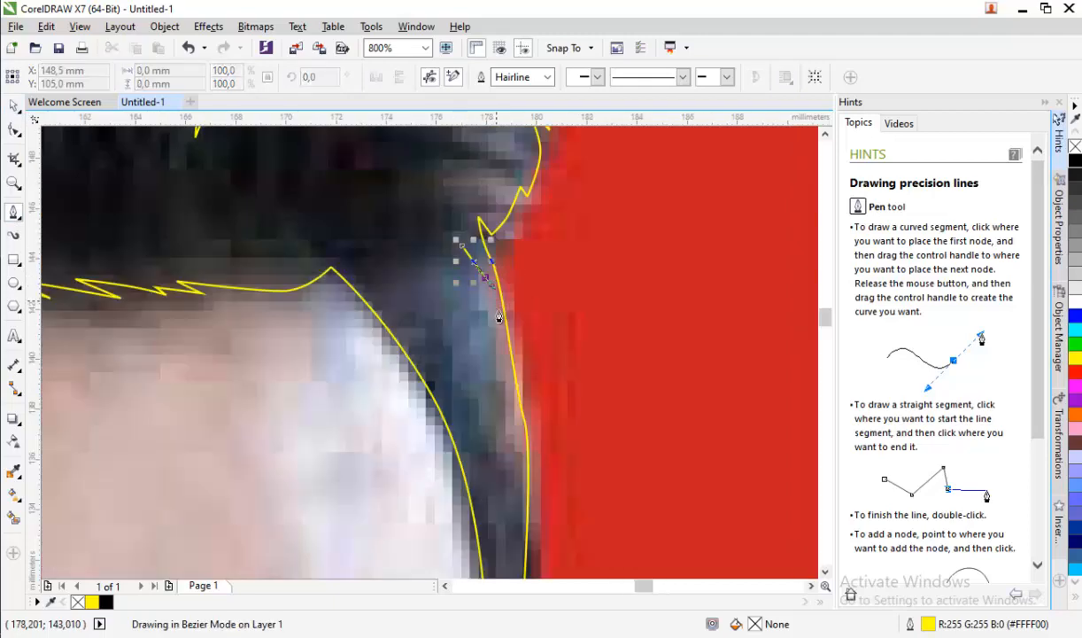
double_click(500, 334)
scroll(476, 293, up, 1)
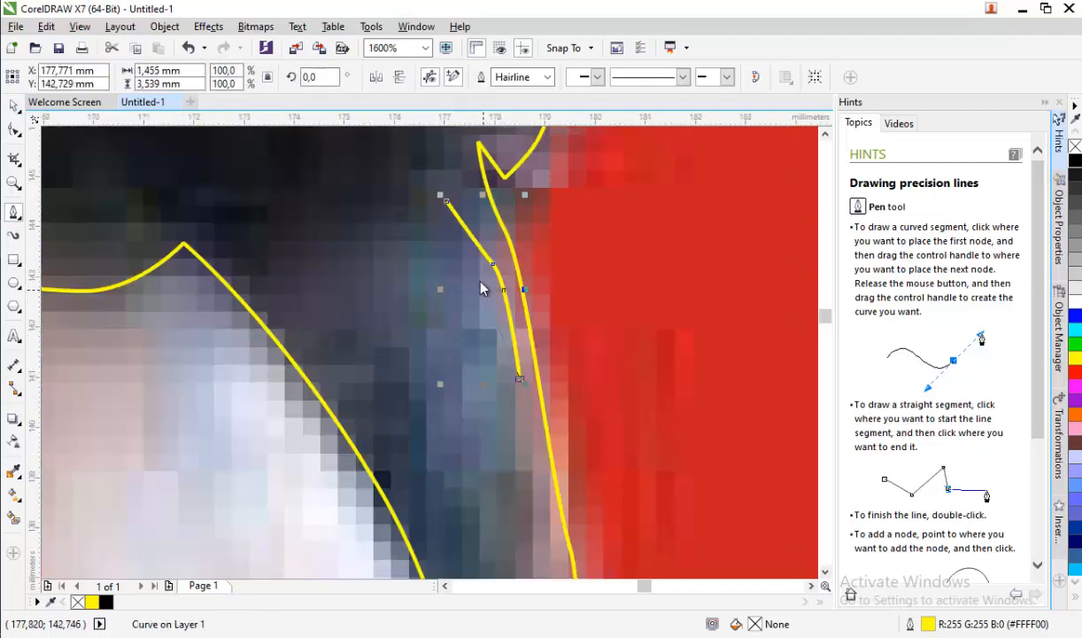
click(519, 379)
click(538, 465)
- Add thin zigzag strands inside the far-side sideburn and close the highlight at its upper end
scroll(477, 364, down, 1)
scroll(498, 417, up, 1)
drag(504, 415, 468, 395)
click(532, 530)
click(455, 362)
scroll(474, 389, up, 2)
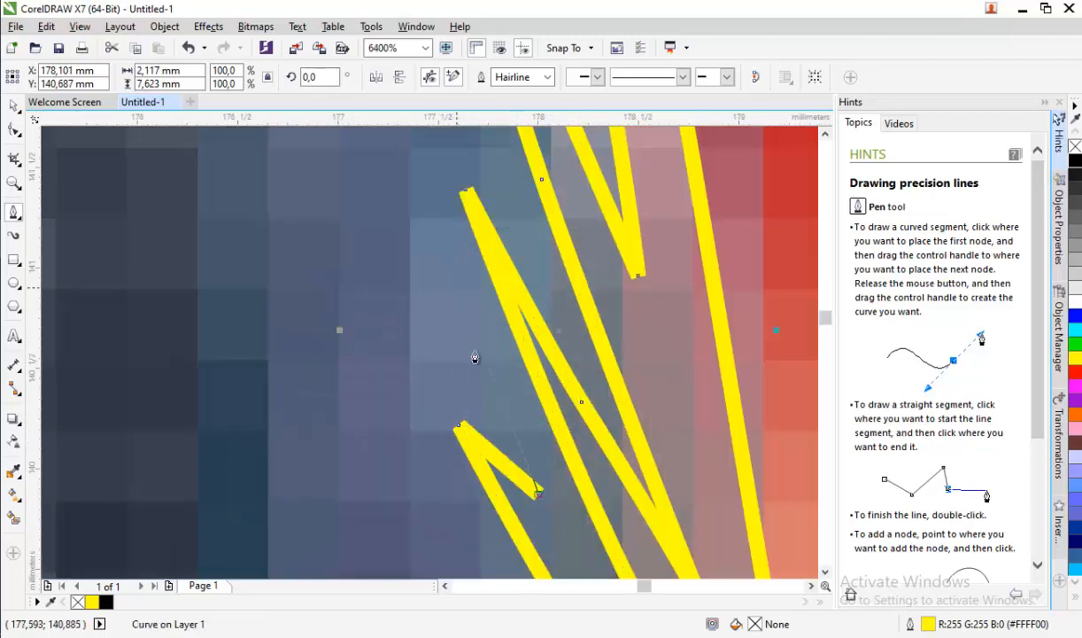
scroll(470, 363, down, 2)
scroll(469, 356, up, 1)
scroll(459, 296, down, 1)
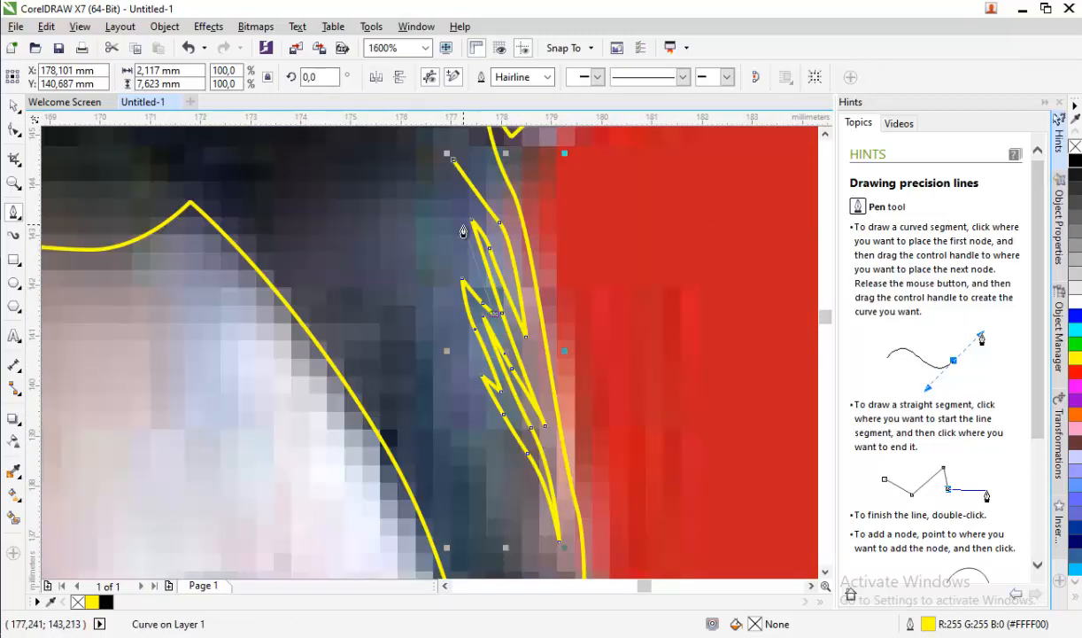
scroll(459, 297, up, 1)
click(427, 155)
scroll(466, 202, down, 1)
scroll(467, 202, down, 2)
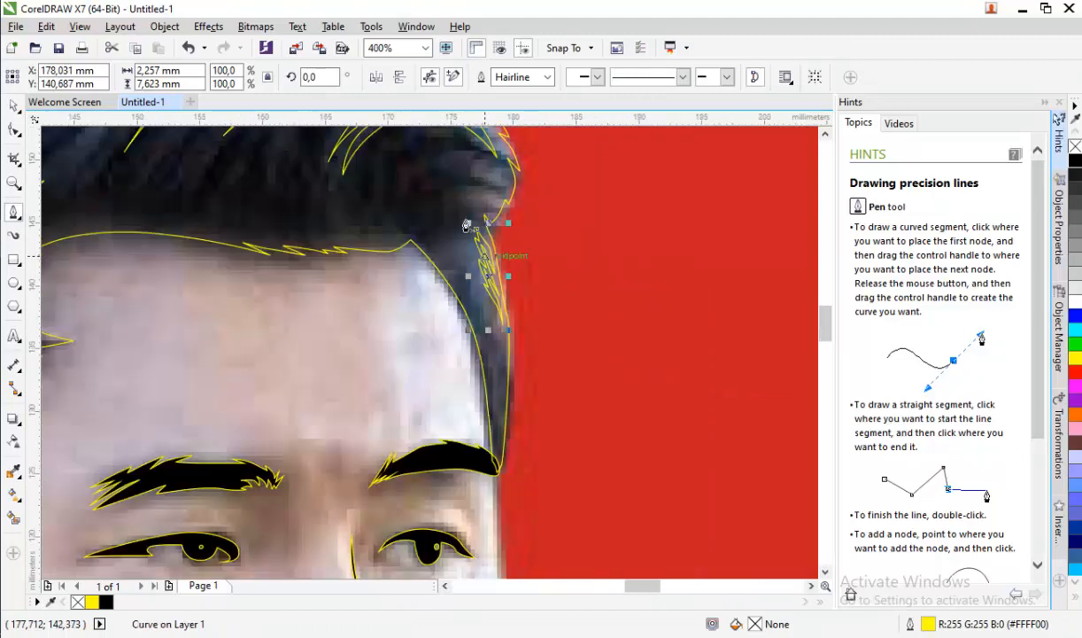
- Start a small highlight in the hair's front tip above the far sideburn with curved downward strands, undoing a misplaced segment
scroll(531, 212, up, 2)
click(562, 264)
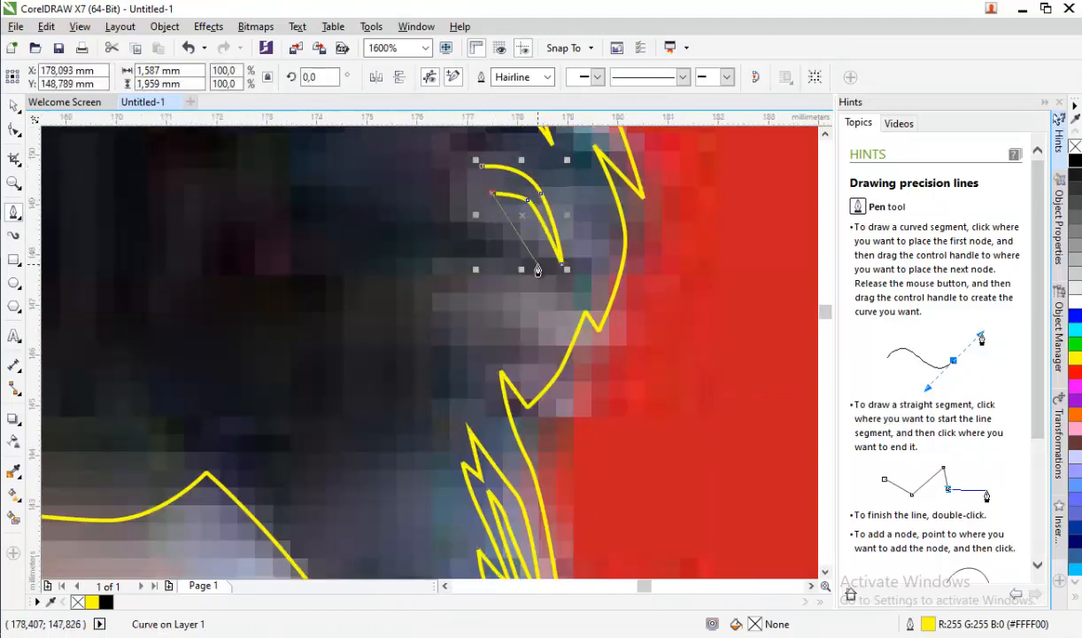
click(540, 337)
drag(538, 264, 515, 253)
key(ctrl+z)
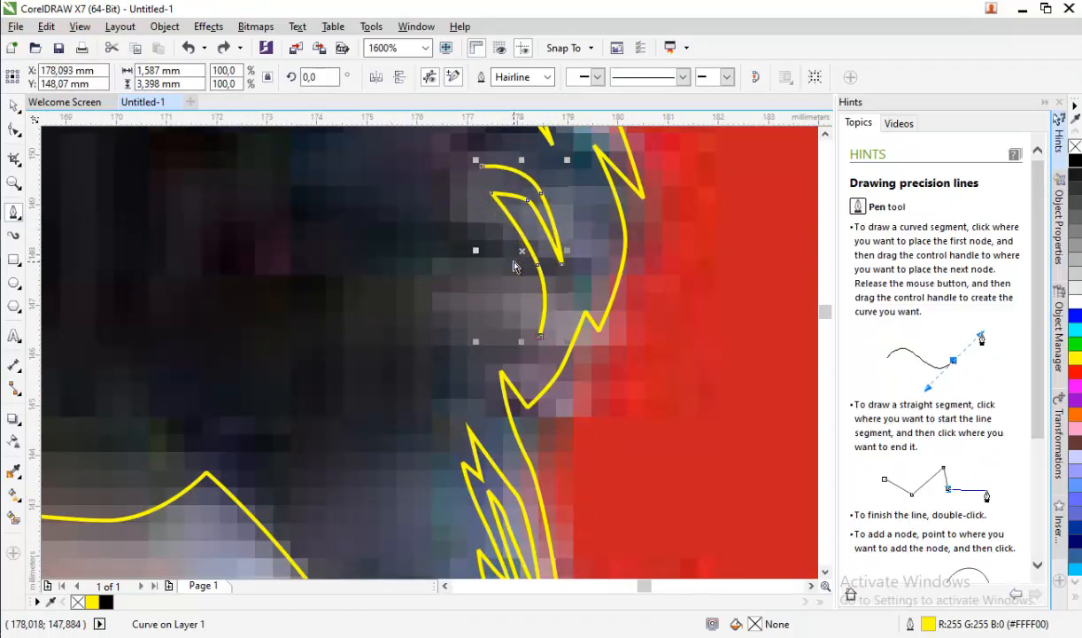
click(547, 335)
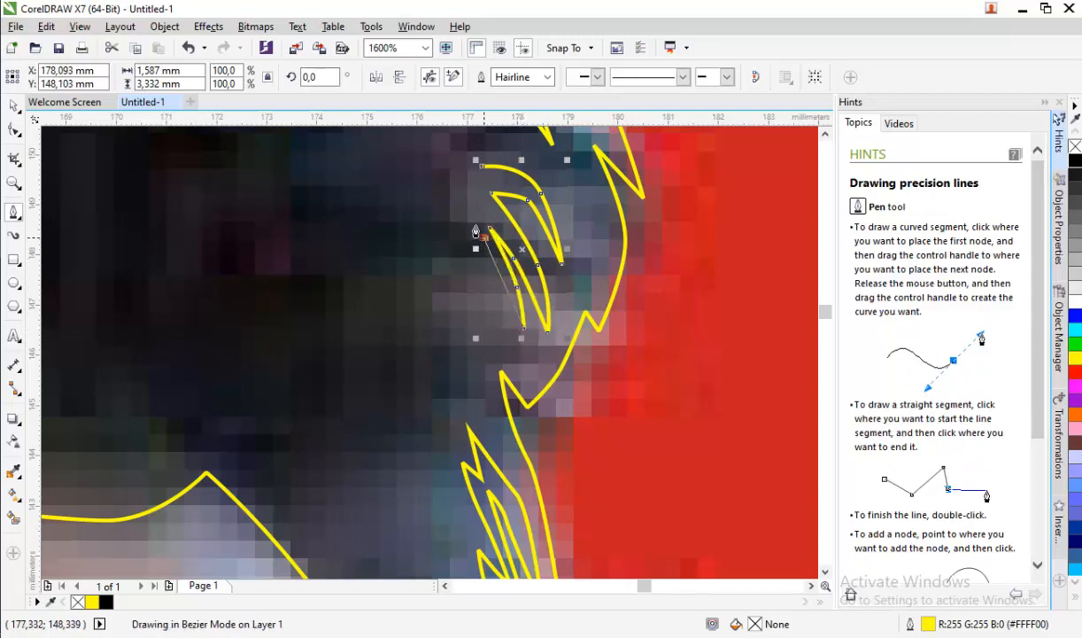
- Add short pointed strands on the inner side of the front-tip highlight and close its outline
drag(484, 238, 472, 222)
click(454, 200)
scroll(484, 209, up, 1)
click(506, 229)
scroll(510, 213, down, 1)
click(496, 174)
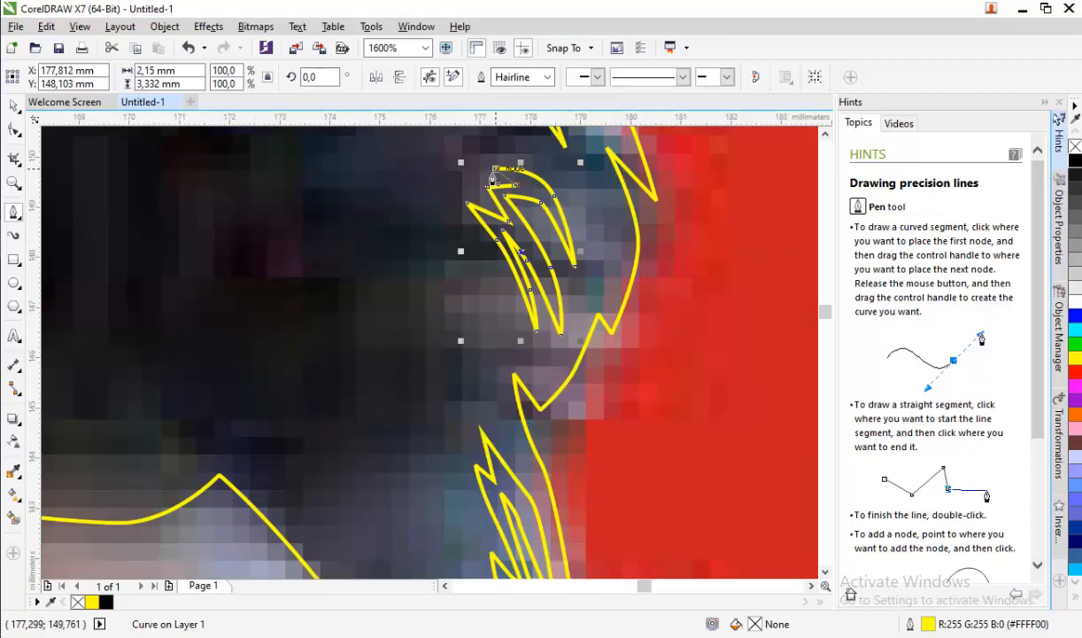
scroll(516, 221, down, 2)
- Select the two small far-side highlights together with the two larger hair highlights and combine them into one curve
click(13, 105)
scroll(509, 283, up, 1)
shift+click(511, 298)
scroll(511, 299, down, 1)
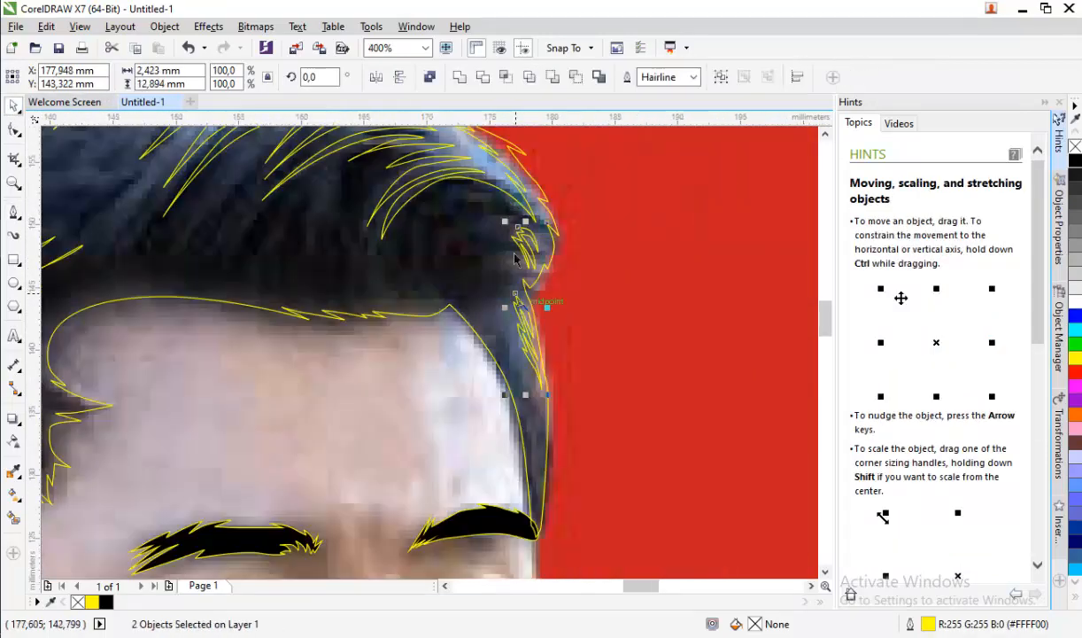
scroll(450, 185, up, 2)
scroll(459, 176, down, 3)
scroll(324, 236, up, 4)
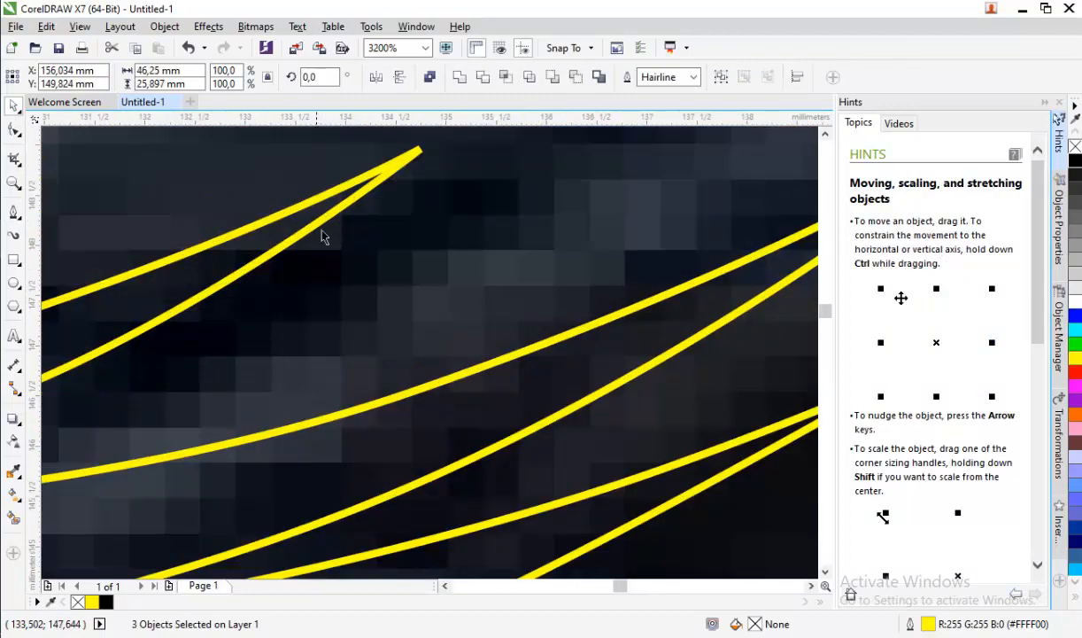
scroll(423, 244, down, 4)
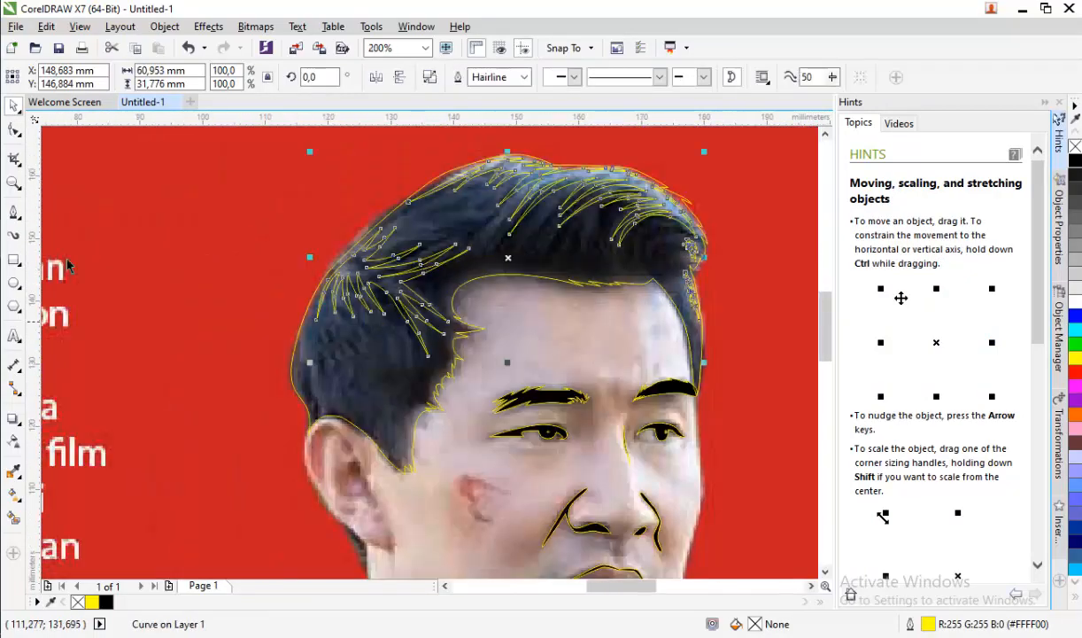
- Start a highlight along the hair's rear edge above the ear with the Pen tool, drawing two long downward strands
click(13, 213)
scroll(408, 303, up, 2)
scroll(408, 297, down, 1)
scroll(416, 310, up, 1)
click(395, 250)
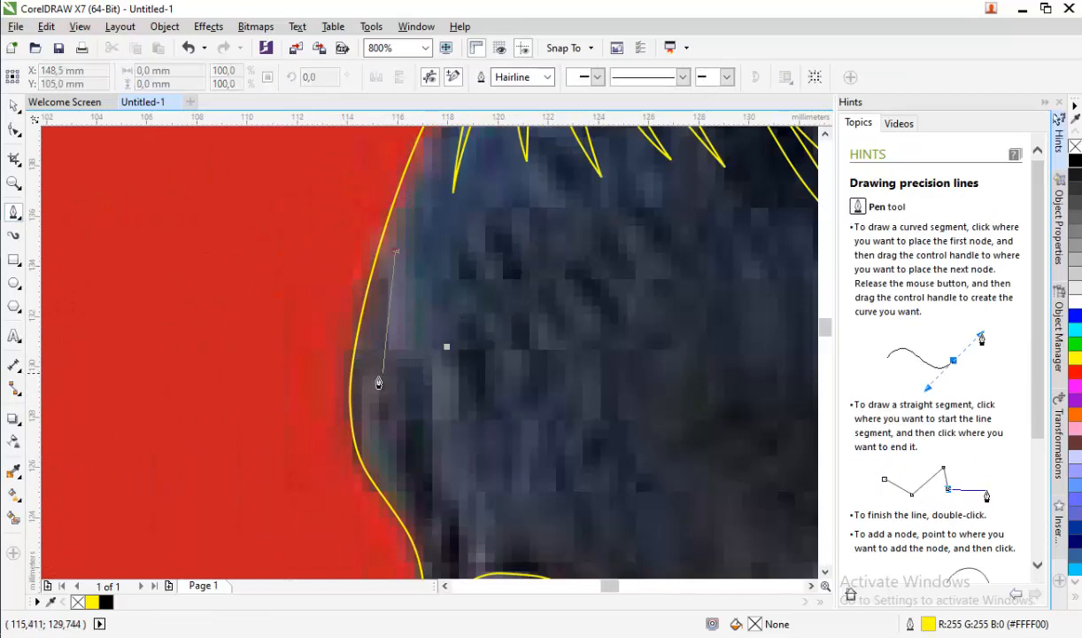
mouse_move(375, 383)
mouse_down()
mouse_move(385, 438)
mouse_move(421, 443)
mouse_move(423, 393)
mouse_up()
click(421, 514)
click(402, 306)
click(449, 545)
- Draw a third long downward strand on the rear-edge highlight and begin short spikes along its upper end
drag(459, 433, 460, 433)
click(478, 512)
drag(452, 390, 436, 351)
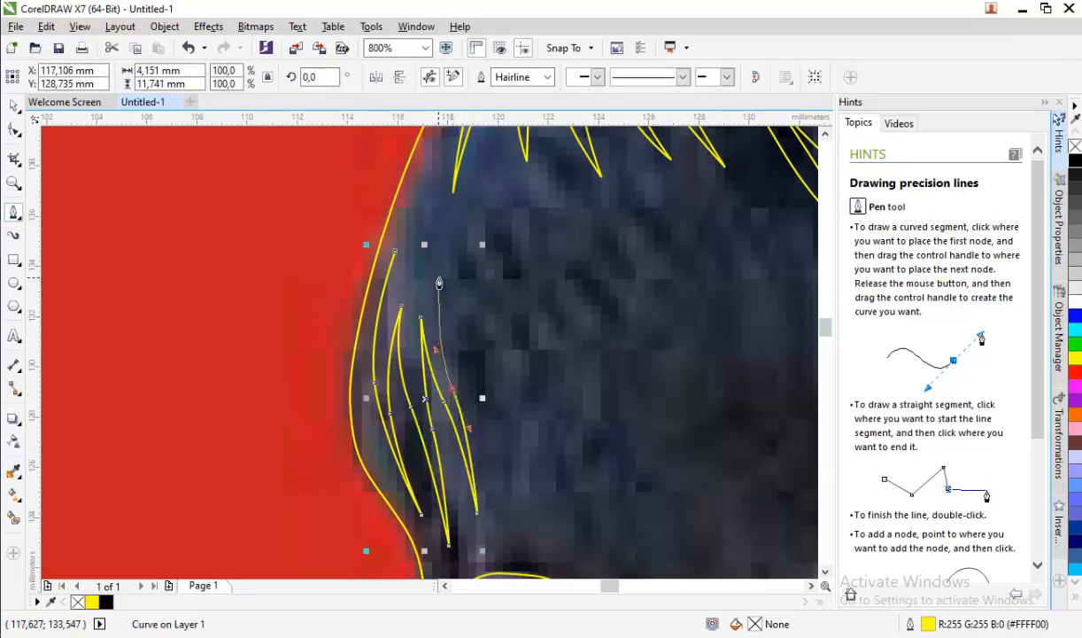
click(439, 278)
scroll(436, 313, up, 2)
click(428, 361)
scroll(412, 434, down, 1)
drag(407, 250, 378, 428)
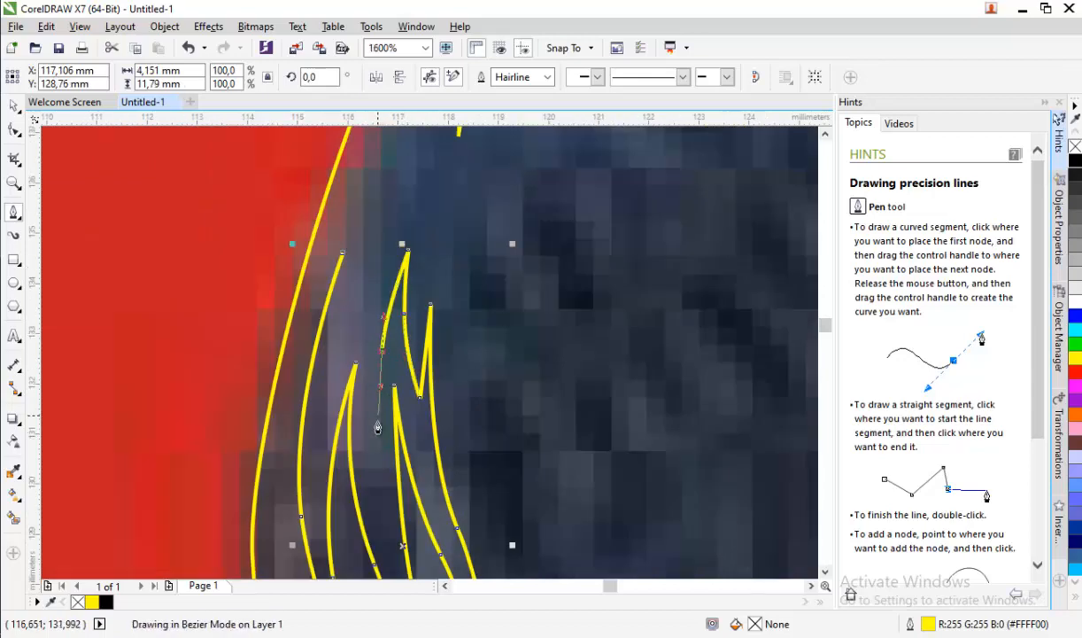
- Add the remaining short spikes to the rear-edge highlight and close its outline at the upper end
click(383, 240)
drag(343, 322, 333, 357)
click(326, 390)
drag(358, 234, 370, 200)
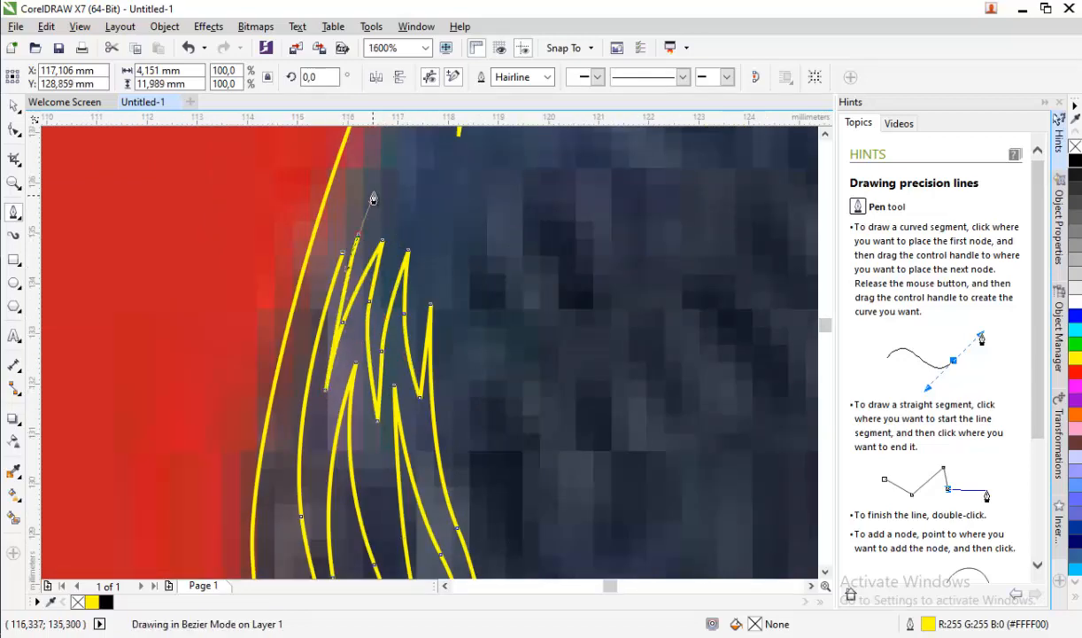
- Combine the rear-edge highlight with the existing hair highlight curve
click(8, 102)
scroll(296, 329, down, 2)
scroll(353, 264, up, 2)
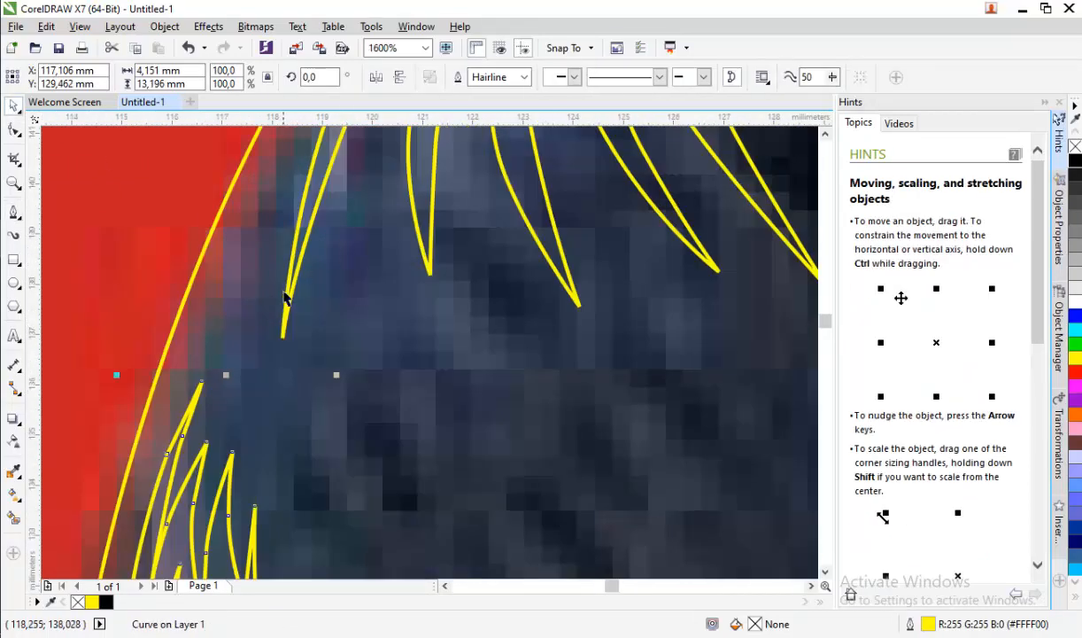
shift+click(285, 300)
scroll(332, 398, down, 3)
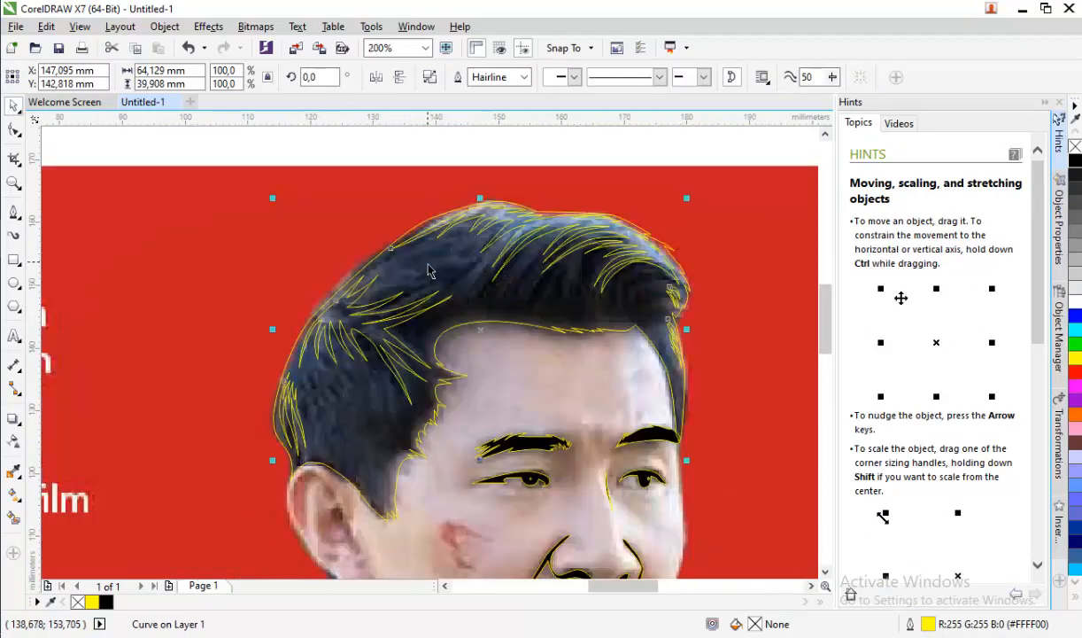
shift+click(440, 248)
- Start another highlight on the hair's upper rear slope with the Pen tool, drawing two strands that point forward
click(15, 212)
scroll(394, 243, up, 2)
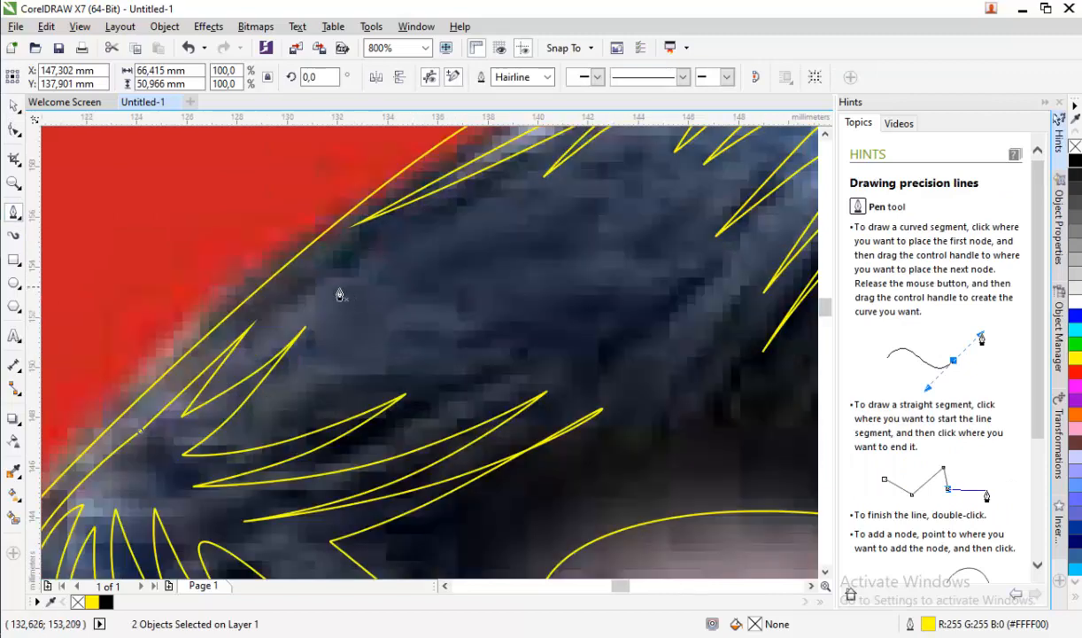
click(313, 304)
drag(442, 247, 460, 235)
click(516, 197)
click(600, 191)
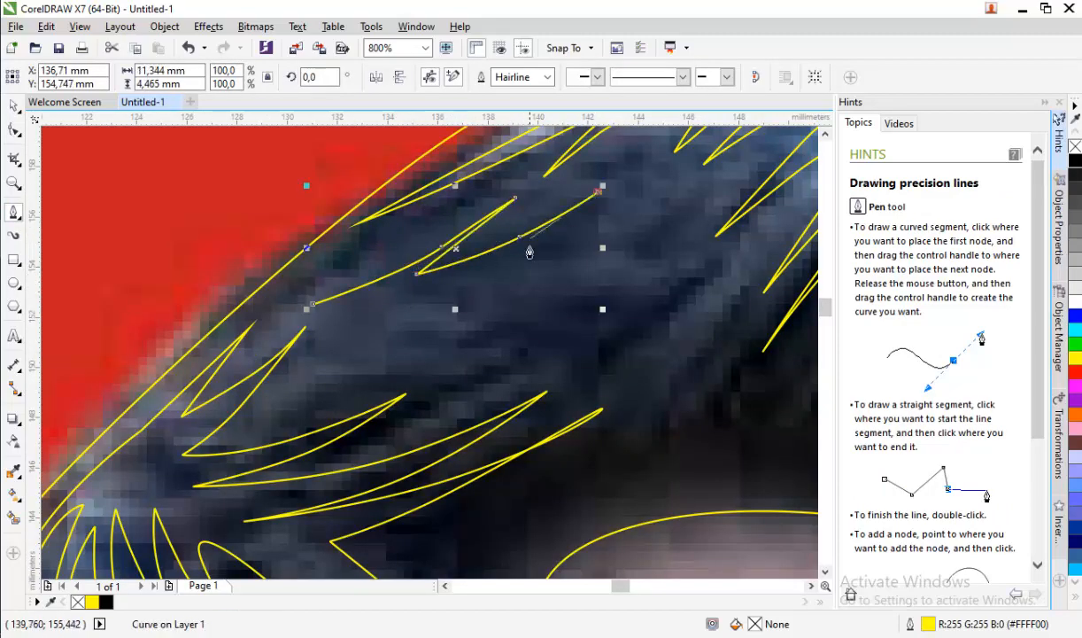
- Add two longer curved strands to the upper-slope highlight, sweeping forward toward the crown
click(513, 245)
click(630, 211)
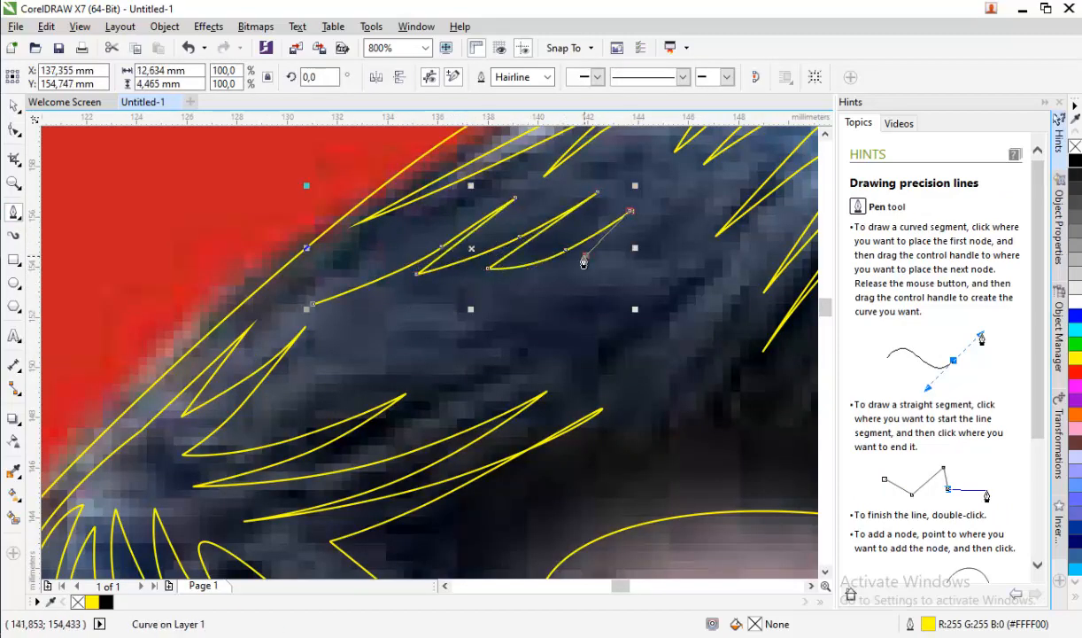
click(513, 285)
drag(584, 257, 559, 290)
click(697, 205)
- Run the upper-slope highlight's lower edge back with short pointed strands and close it at the starting node
click(400, 323)
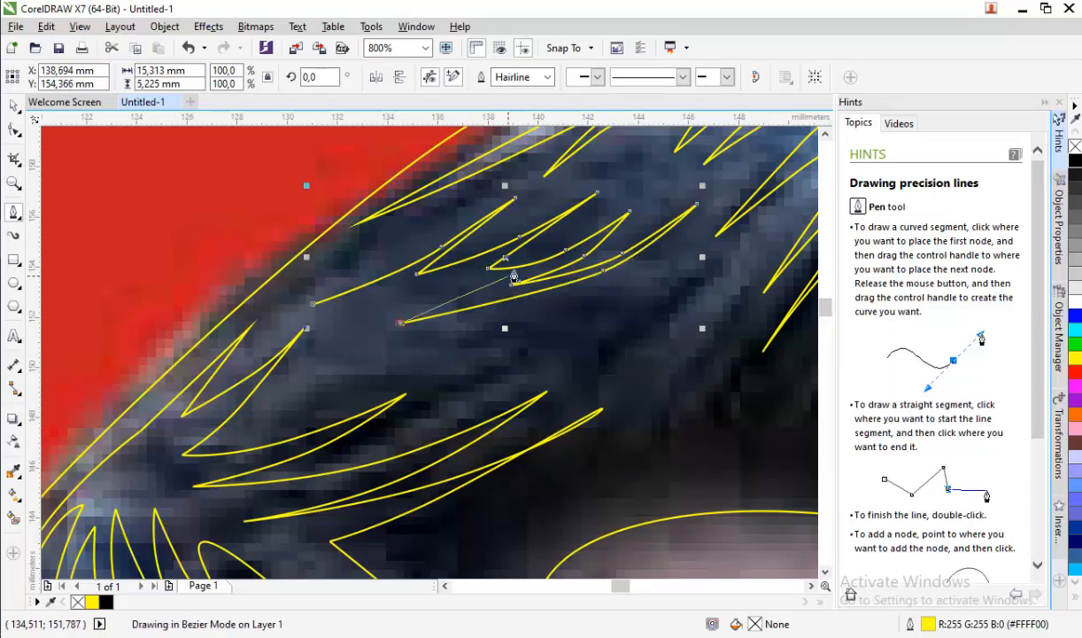
click(494, 282)
click(398, 282)
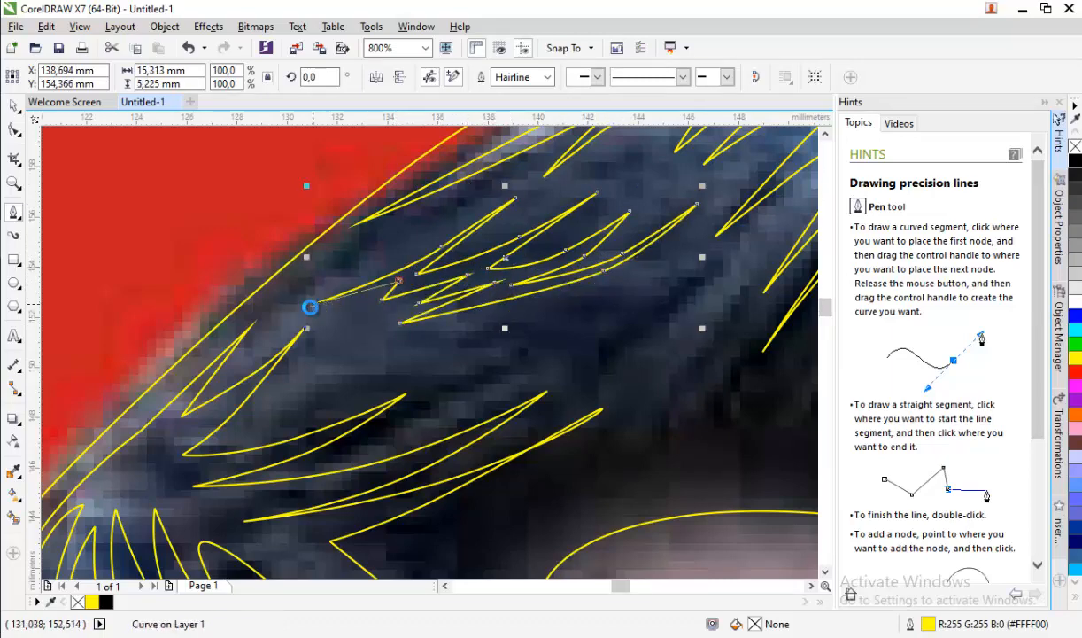
- Combine the upper-slope highlight with the existing hair highlight curve
key(space)
scroll(438, 219, up, 2)
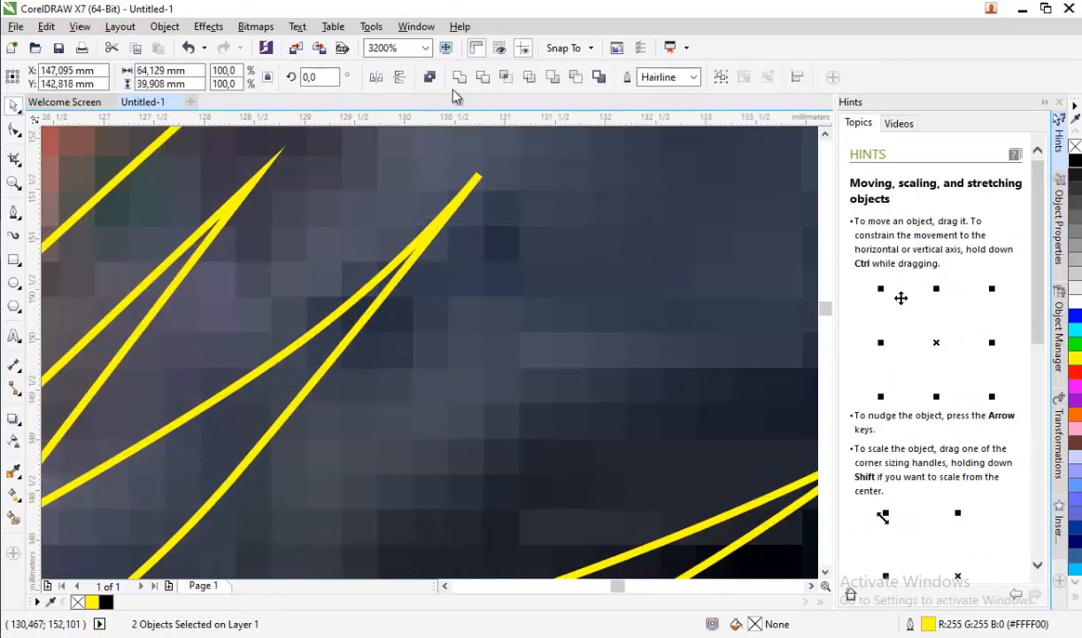
scroll(459, 257, down, 3)
scroll(459, 257, up, 2)
scroll(519, 229, down, 2)
scroll(460, 257, up, 2)
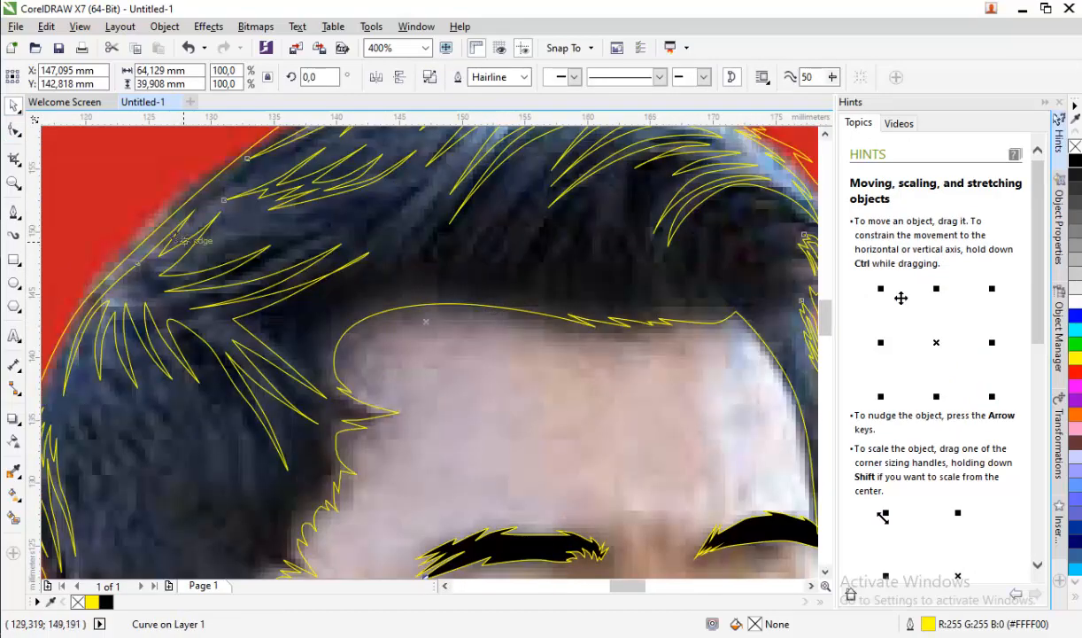
- Start a zigzag highlight with the Pen tool in the dark hair above the forehead, drawing three upward spikes
click(13, 212)
scroll(336, 324, down, 2)
scroll(337, 324, up, 3)
click(341, 329)
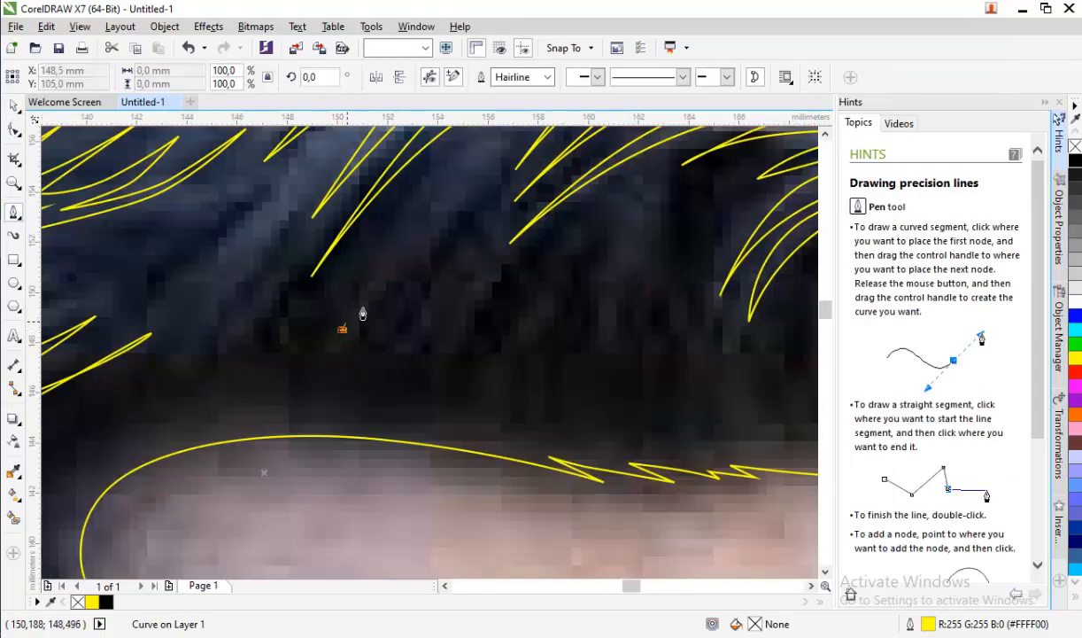
click(417, 222)
click(364, 338)
click(443, 268)
click(403, 328)
click(471, 270)
click(437, 324)
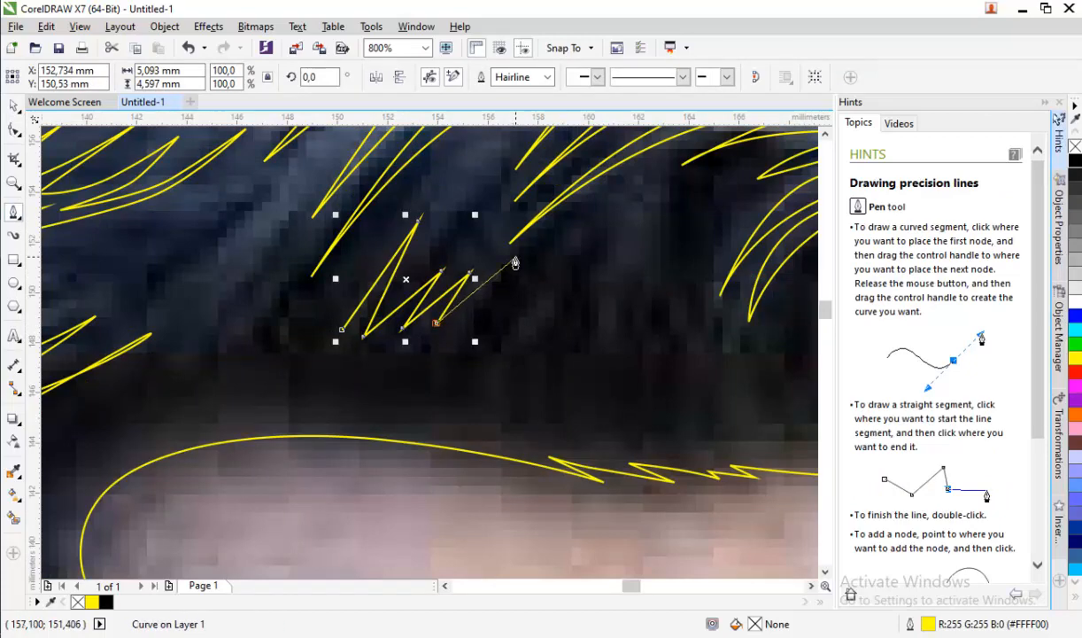
- Extend the zigzag highlight with another upward spike and two longer strands sweeping forward above the forehead
click(516, 257)
click(461, 322)
click(574, 241)
click(616, 219)
click(500, 321)
click(614, 258)
click(671, 232)
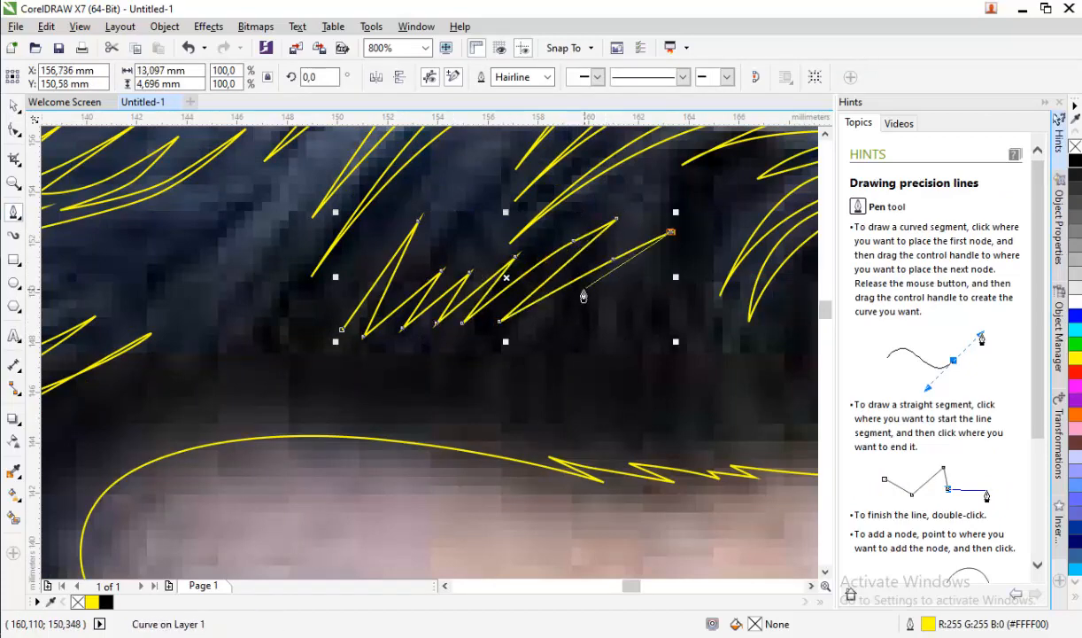
- Extend the zigzag highlight at its front end with two strands that double back to a low point above the forehead
click(582, 291)
click(553, 327)
click(650, 277)
click(582, 320)
click(559, 343)
scroll(560, 343, up, 1)
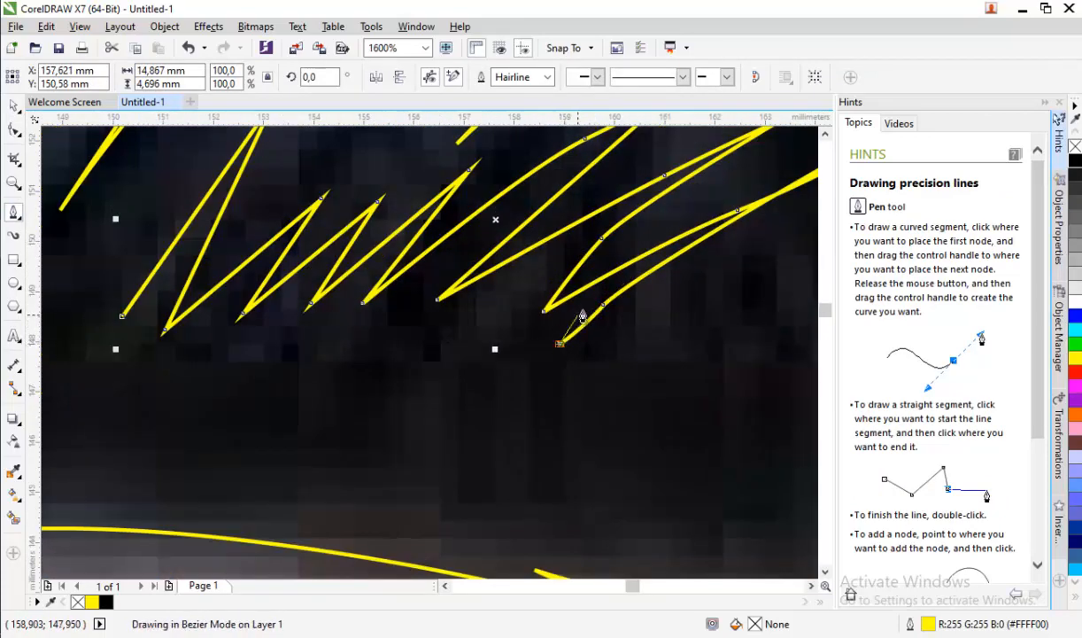
- Run the zigzag highlight's lower edge back with short pointed spikes to its starting node
click(504, 337)
click(542, 261)
click(395, 334)
click(408, 291)
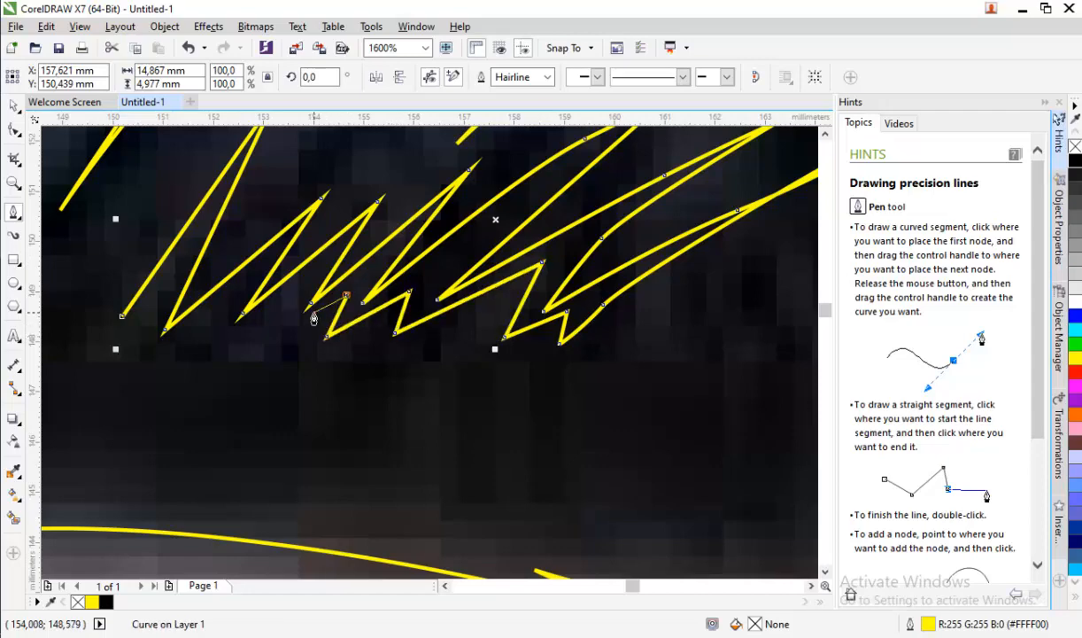
click(266, 334)
click(285, 299)
click(205, 348)
click(223, 310)
click(134, 362)
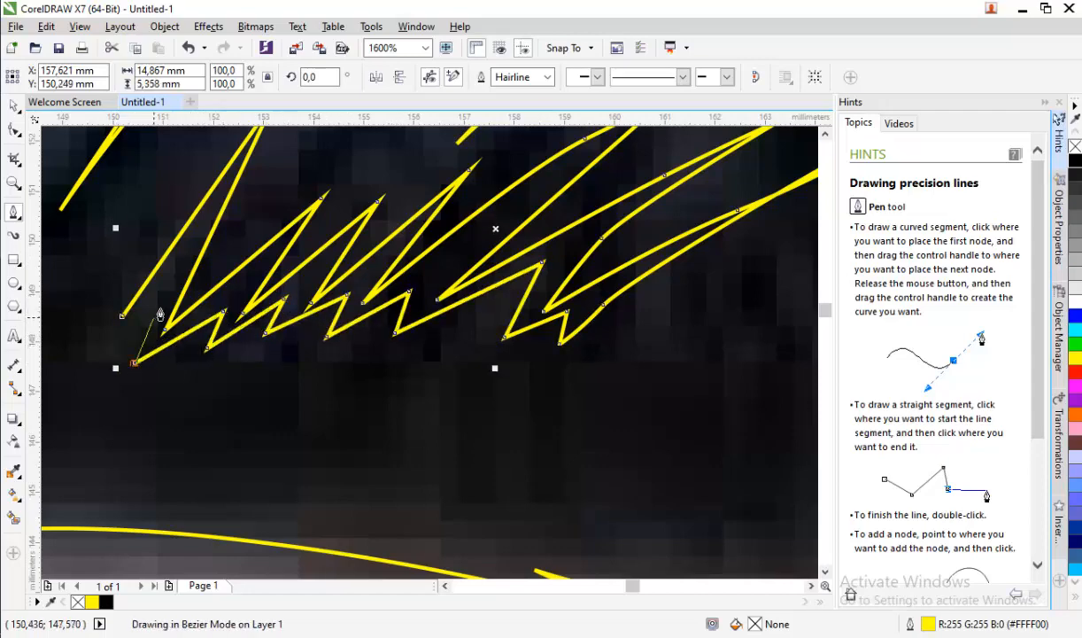
- Combine the zigzag highlight with the existing hair highlights and hair outline, and fill the hair shape black
click(14, 107)
scroll(253, 338, down, 1)
scroll(353, 215, up, 3)
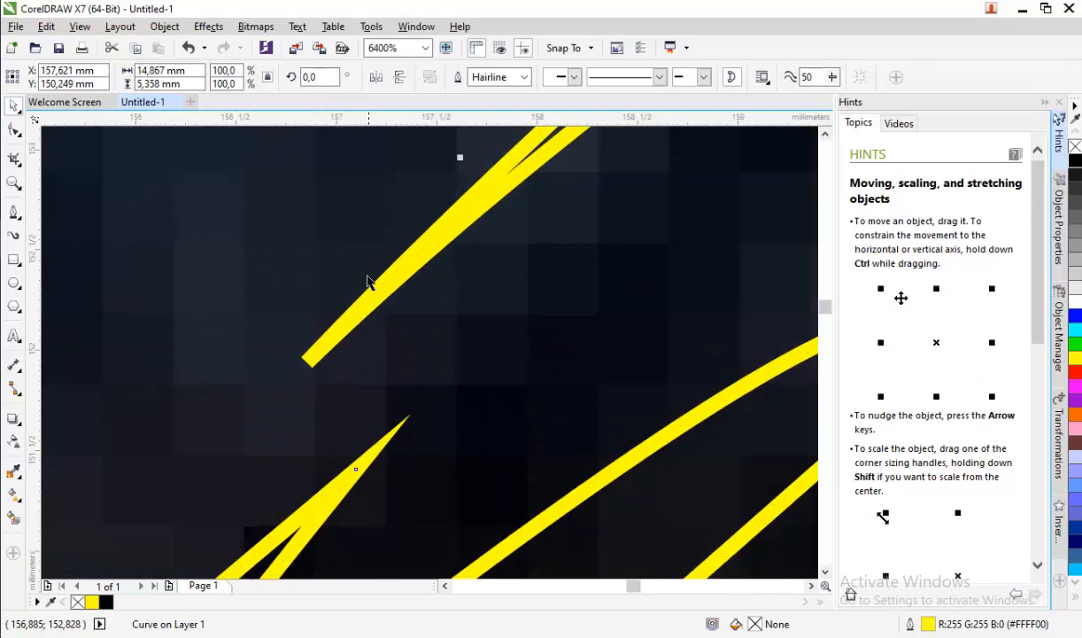
shift+click(440, 231)
scroll(440, 231, down, 2)
scroll(440, 231, down, 3)
key(ctrl+l)
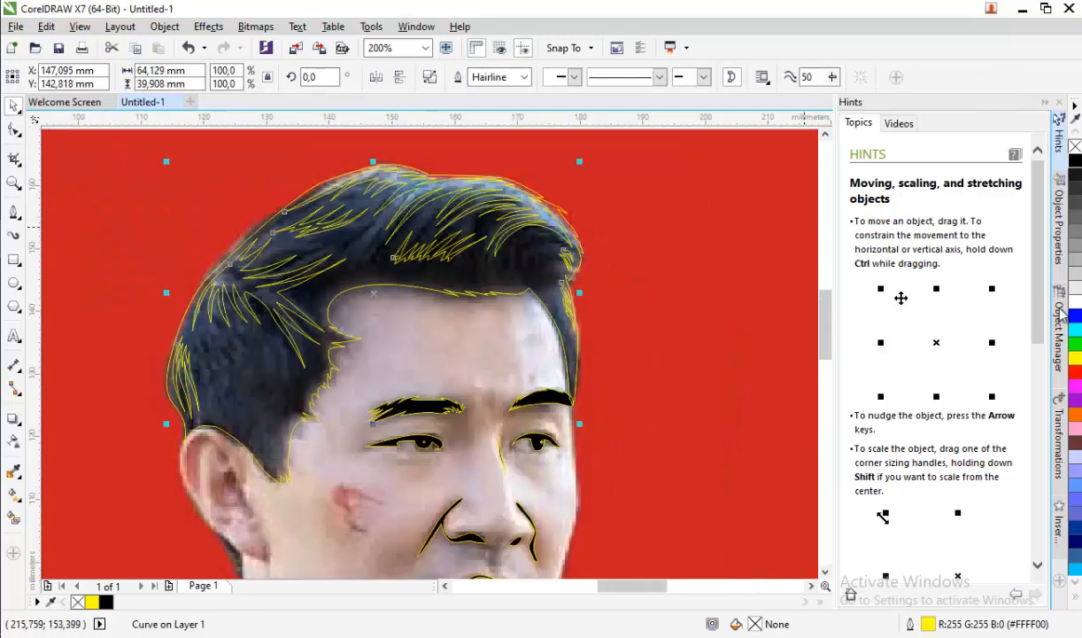
click(1074, 160)
scroll(448, 243, down, 1)
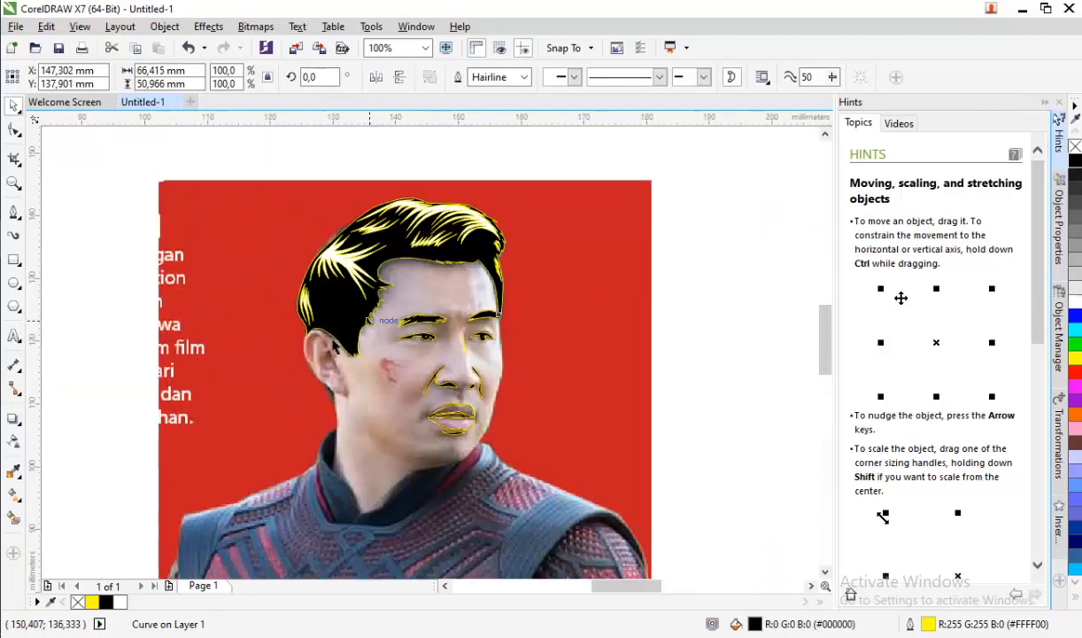
- Start an ear outline with the Pen tool at the hairline, tracing the outer rim down to the neck and around the earlobe
scroll(382, 339, up, 1)
scroll(442, 374, up, 3)
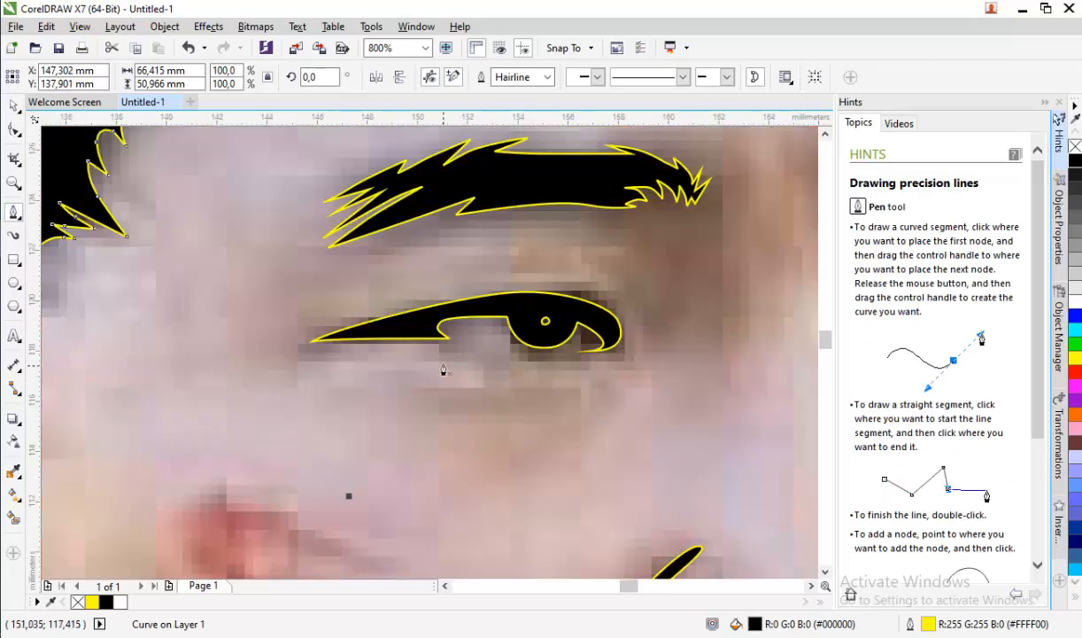
scroll(452, 359, down, 3)
scroll(258, 387, up, 3)
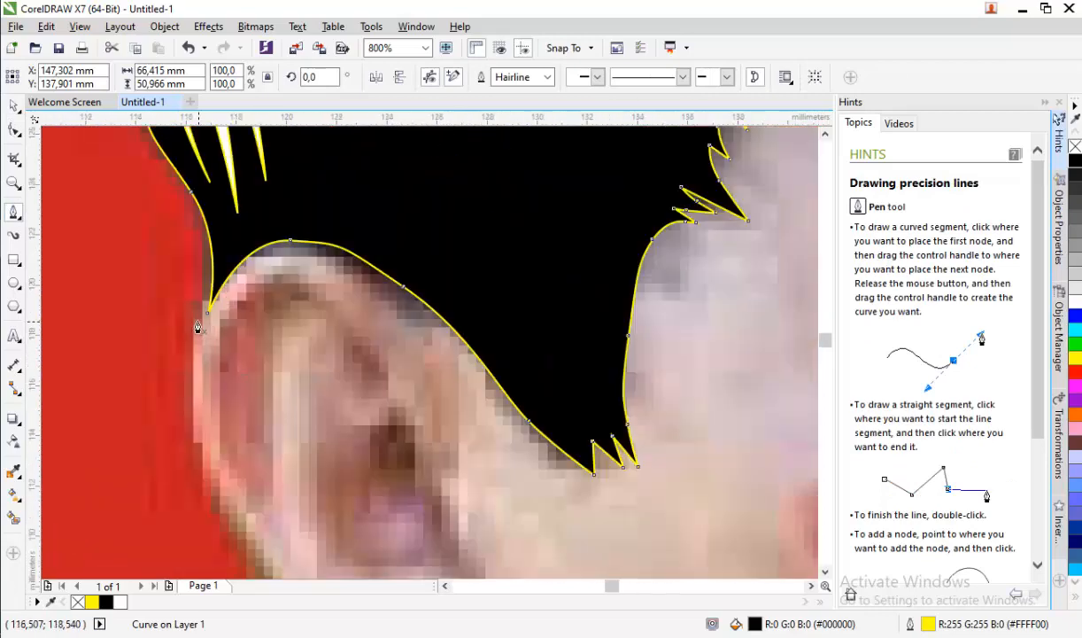
scroll(199, 327, up, 2)
scroll(222, 285, down, 3)
scroll(225, 285, up, 2)
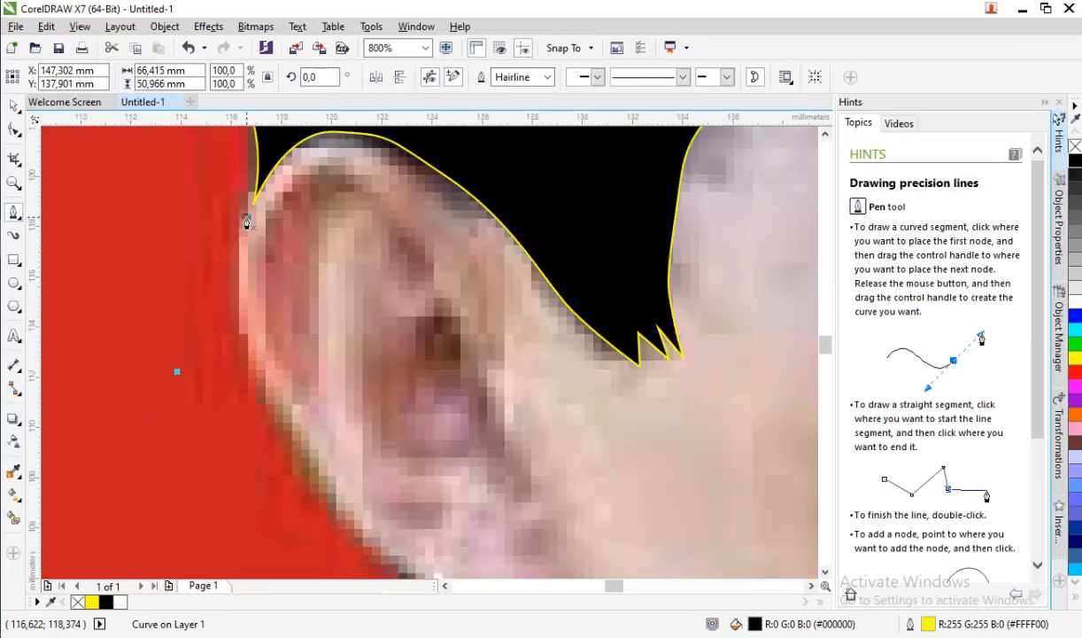
click(246, 217)
scroll(250, 219, down, 3)
scroll(255, 252, up, 3)
drag(271, 218, 272, 220)
drag(384, 335, 401, 366)
drag(435, 429, 458, 483)
click(470, 532)
drag(555, 438, 585, 430)
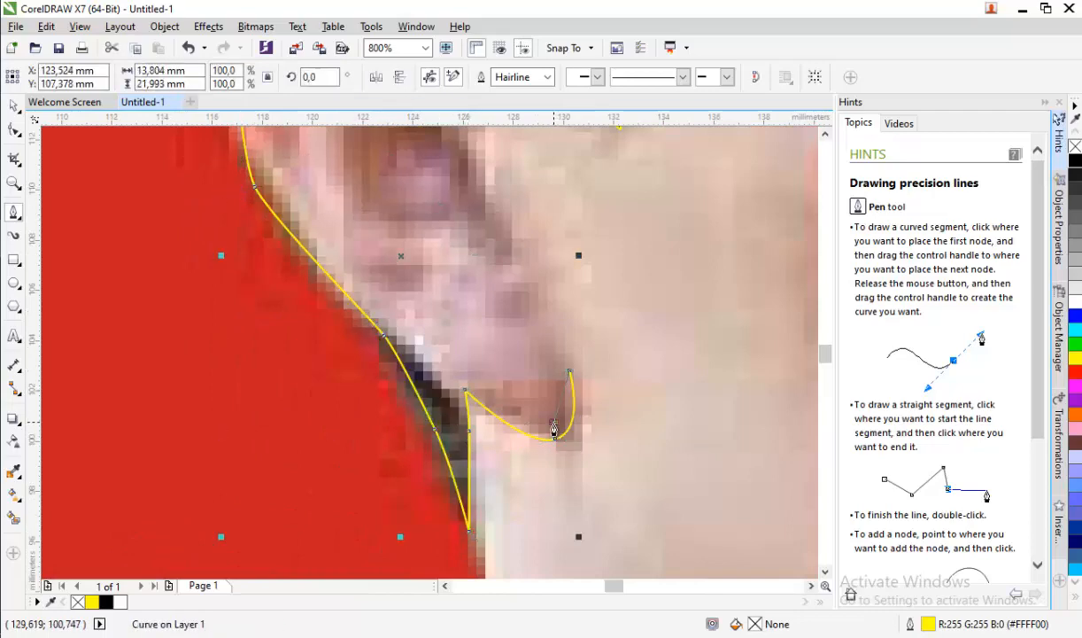
- Trace the inner edge of the ear rim from the lobe back up and over the ear's upper curve
scroll(420, 359, down, 3)
scroll(368, 354, up, 3)
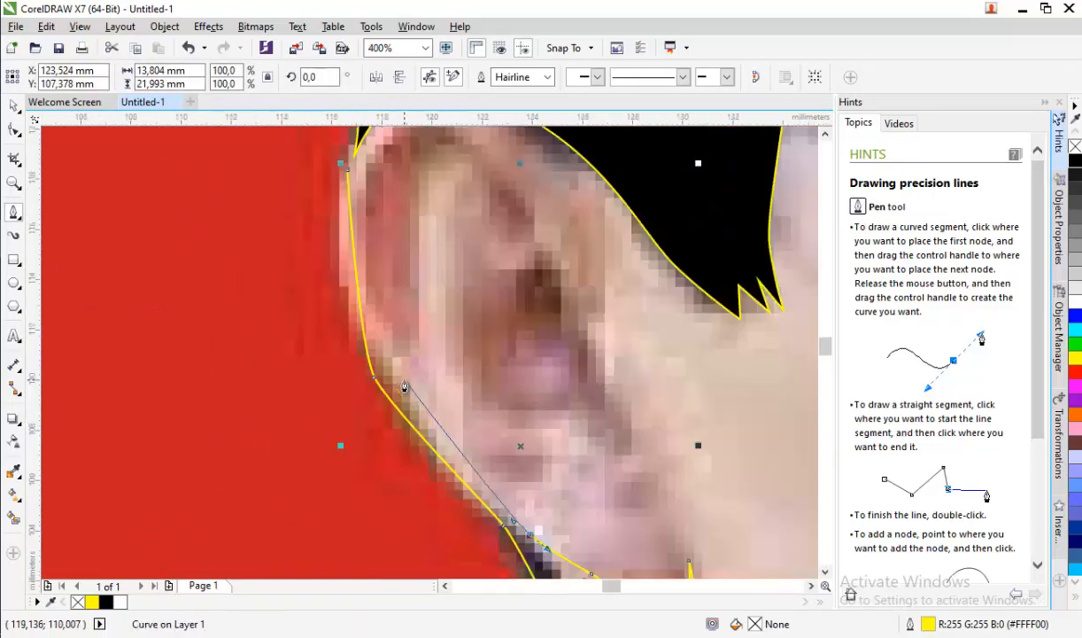
drag(379, 364, 373, 340)
scroll(375, 257, up, 2)
drag(380, 220, 383, 218)
drag(458, 235, 483, 259)
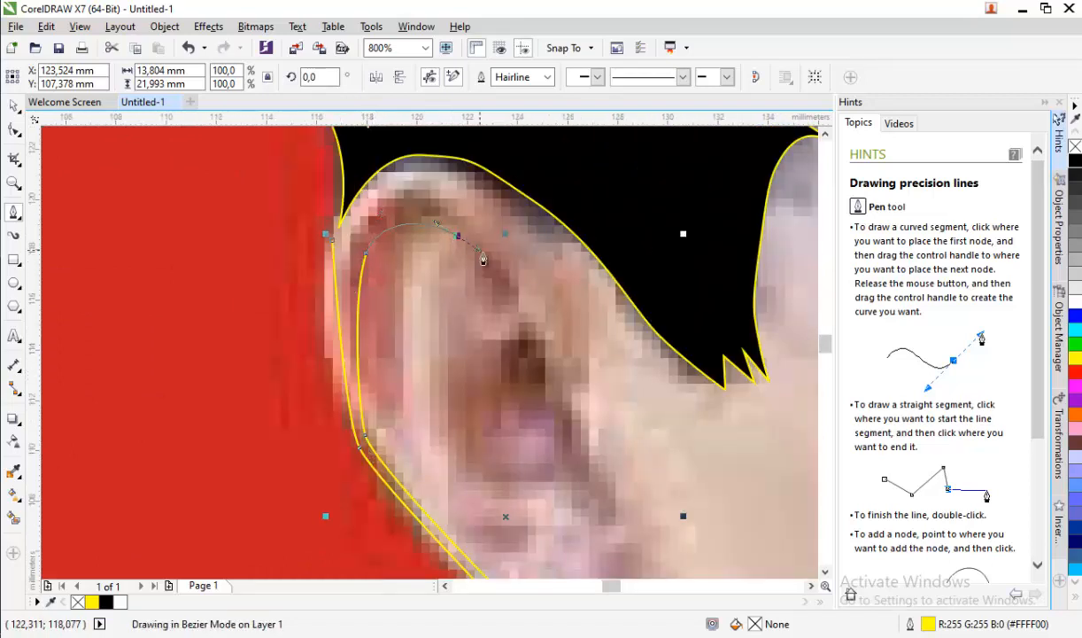
- Continue the ear outline down the inner fold, shaping a hooked crescent around the ear canal and a point below it
click(553, 421)
drag(494, 409, 507, 371)
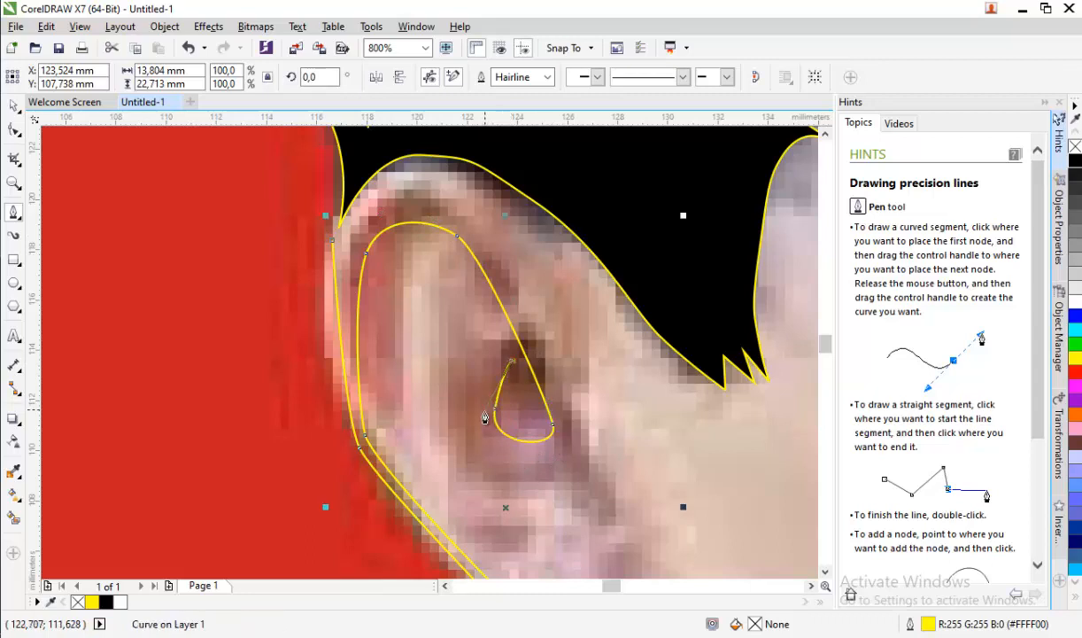
drag(527, 469, 590, 490)
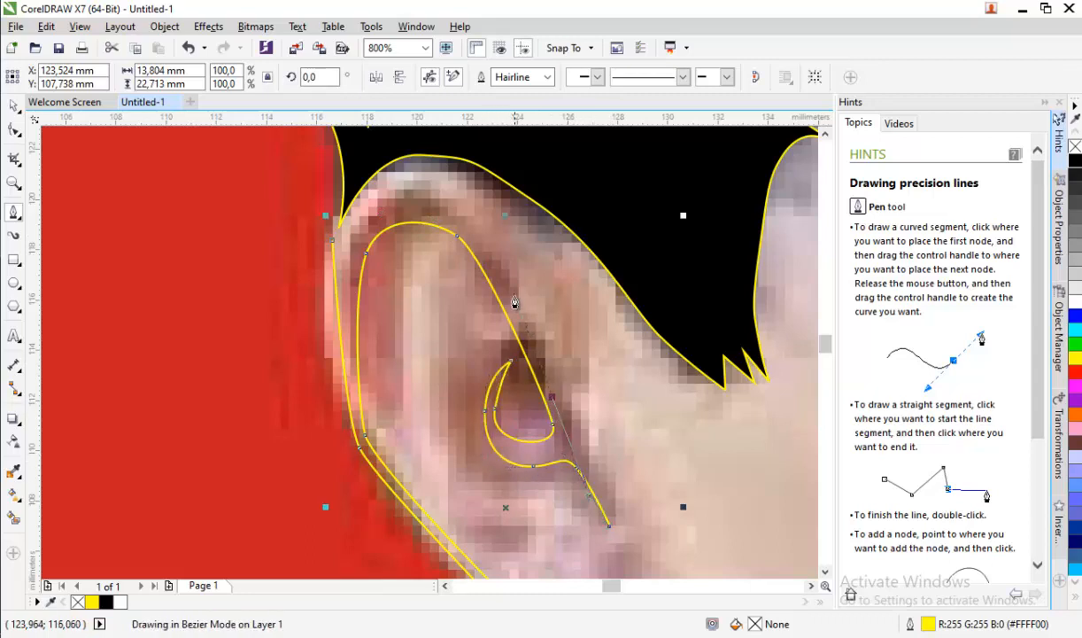
drag(516, 296, 515, 296)
drag(609, 518, 590, 484)
key(ctrl+z)
- Carry the fold's second edge back over the ear's upper curve and close the ear outline at its starting node
drag(521, 315, 490, 250)
scroll(350, 138, up, 2)
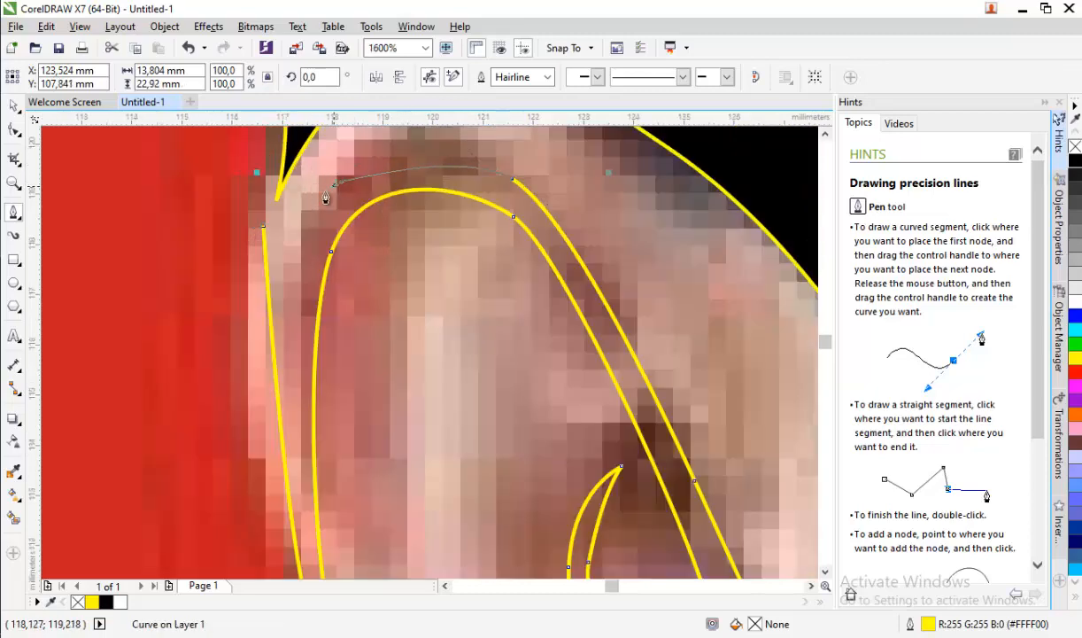
drag(283, 305, 262, 228)
click(263, 229)
- Draw a thin closed crescent beside the ear canal with the Pen tool and fill the ear shapes black
scroll(330, 233, down, 2)
scroll(362, 317, up, 1)
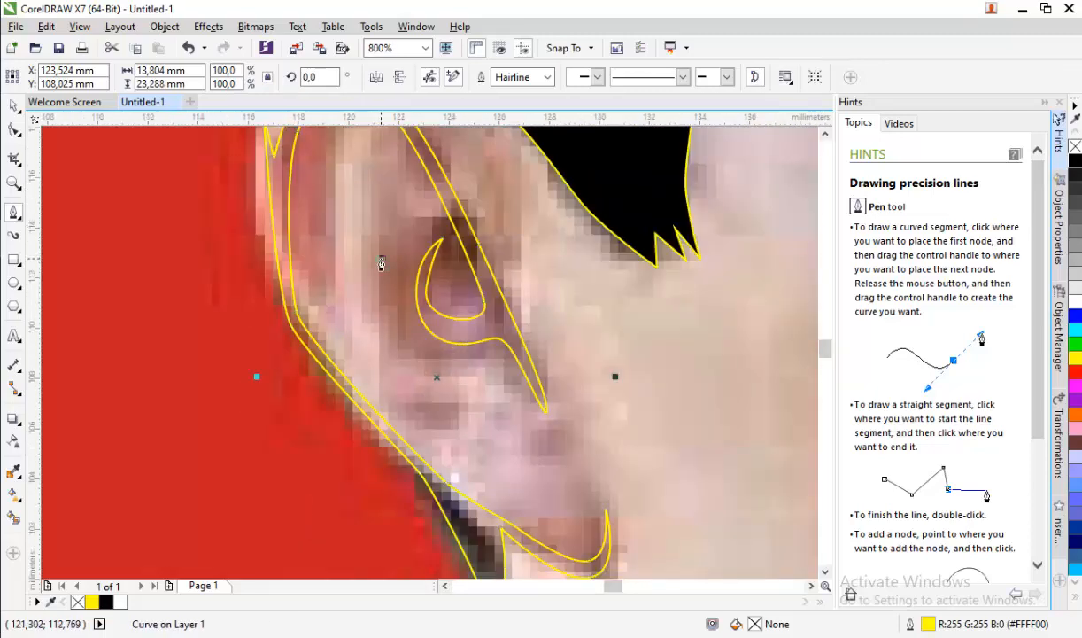
click(381, 263)
drag(395, 337, 413, 360)
click(436, 377)
click(381, 257)
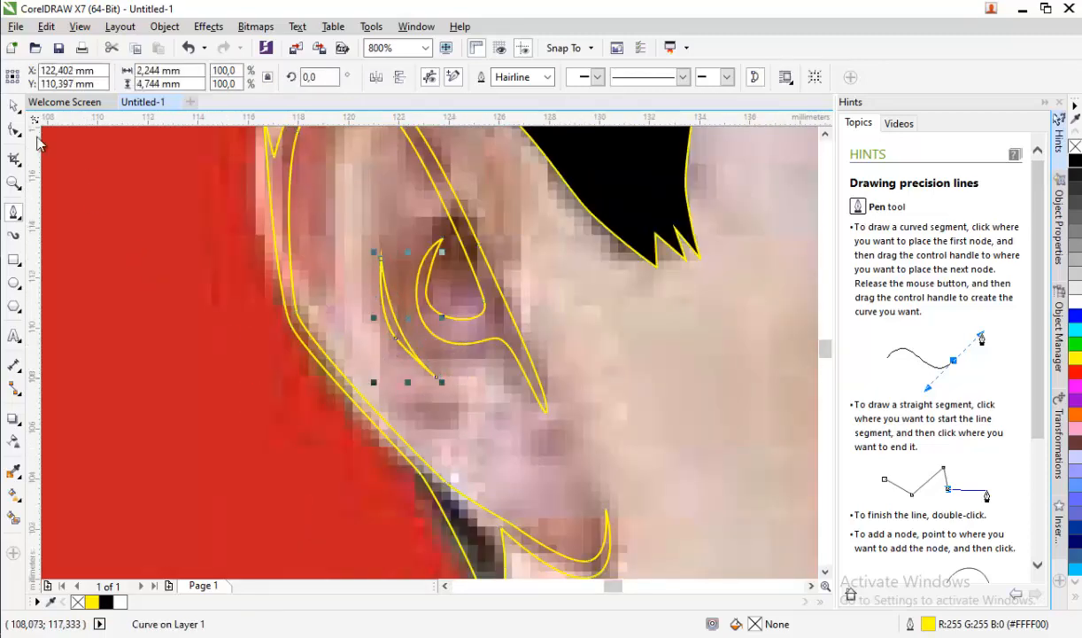
key(space)
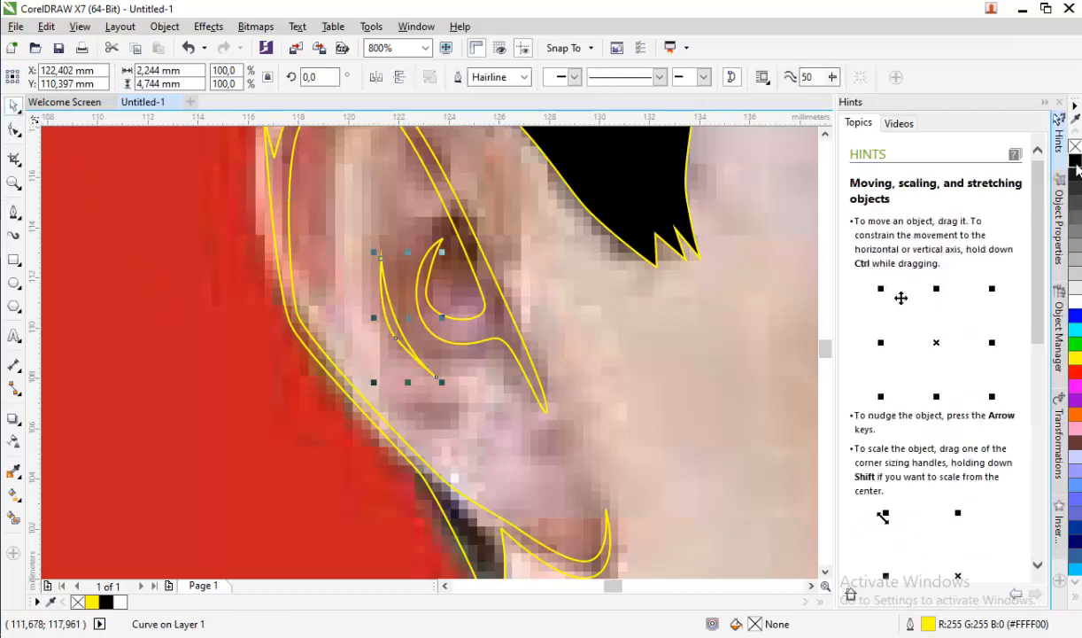
scroll(177, 320, down, 2)
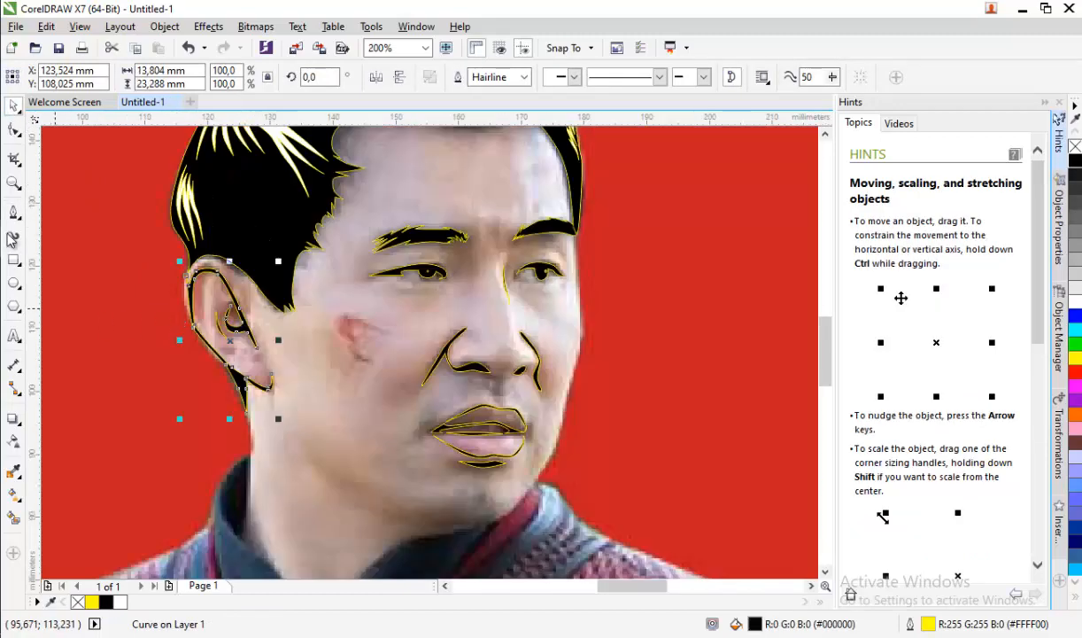
- Start the face outline with the Pen tool at the far eyebrow's outer end, tracing down the temple and cheekbone
click(13, 212)
scroll(540, 243, up, 2)
scroll(510, 228, up, 1)
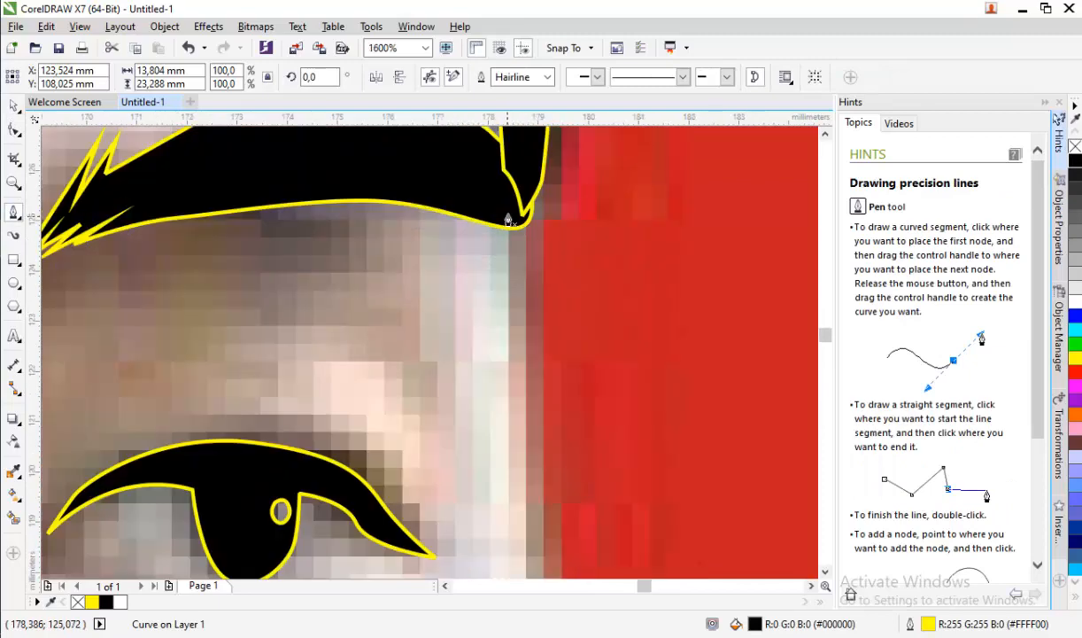
click(511, 214)
scroll(512, 214, down, 2)
drag(520, 323, 523, 349)
drag(530, 432, 521, 462)
scroll(549, 257, down, 2)
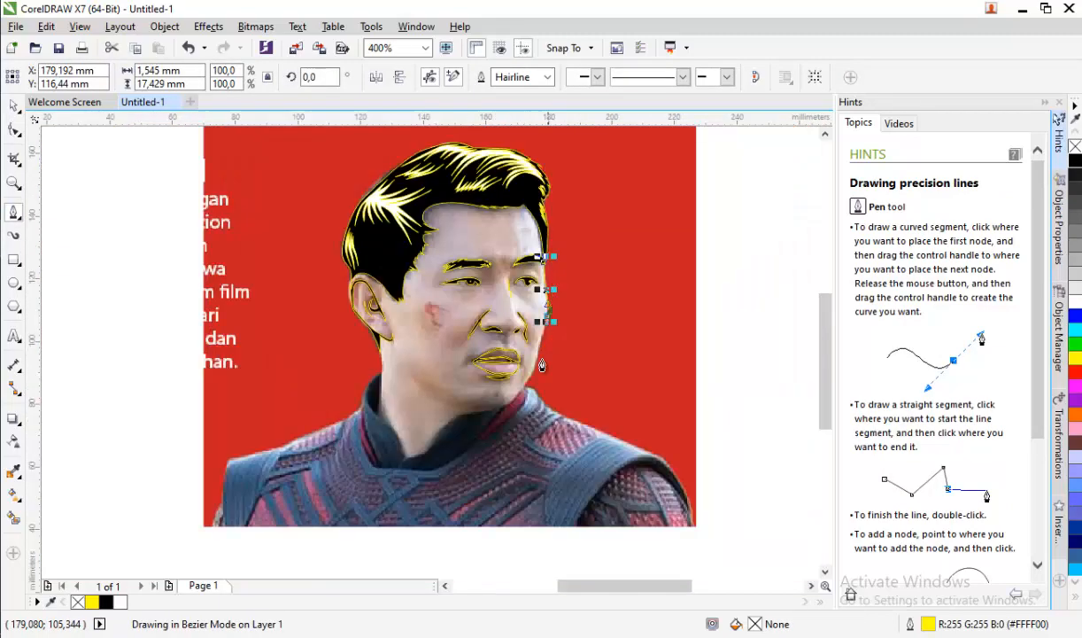
scroll(544, 299, up, 2)
key(ctrl+z)
click(543, 306)
scroll(523, 372, down, 1)
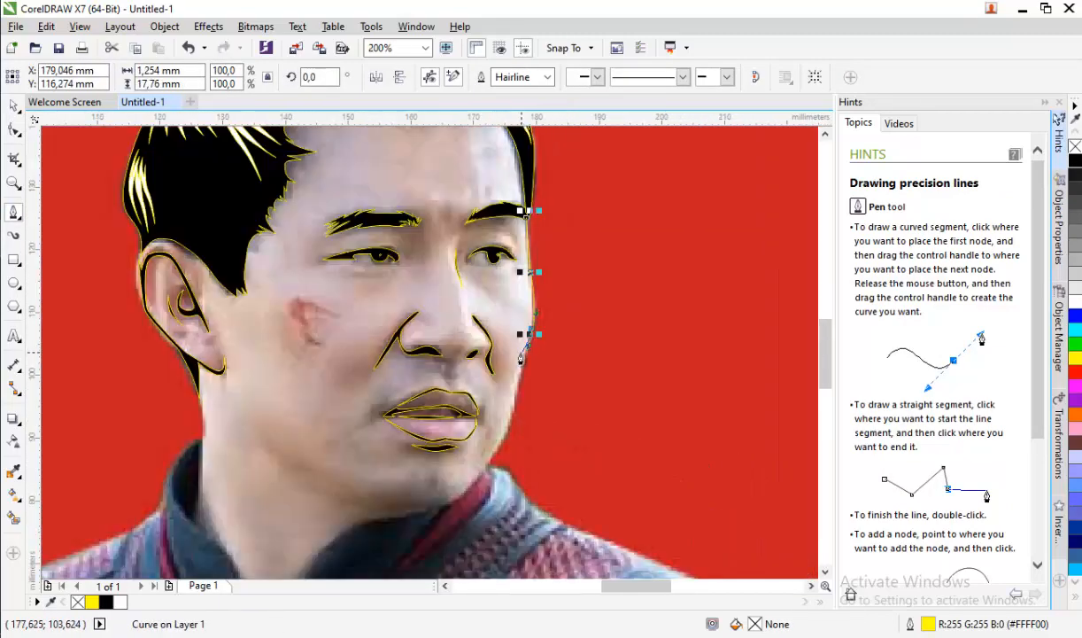
- Continue the face outline down the far cheek past the mouth and around to the underside of the chin
scroll(512, 400, up, 1)
drag(517, 432, 515, 431)
scroll(525, 365, down, 1)
scroll(508, 410, up, 1)
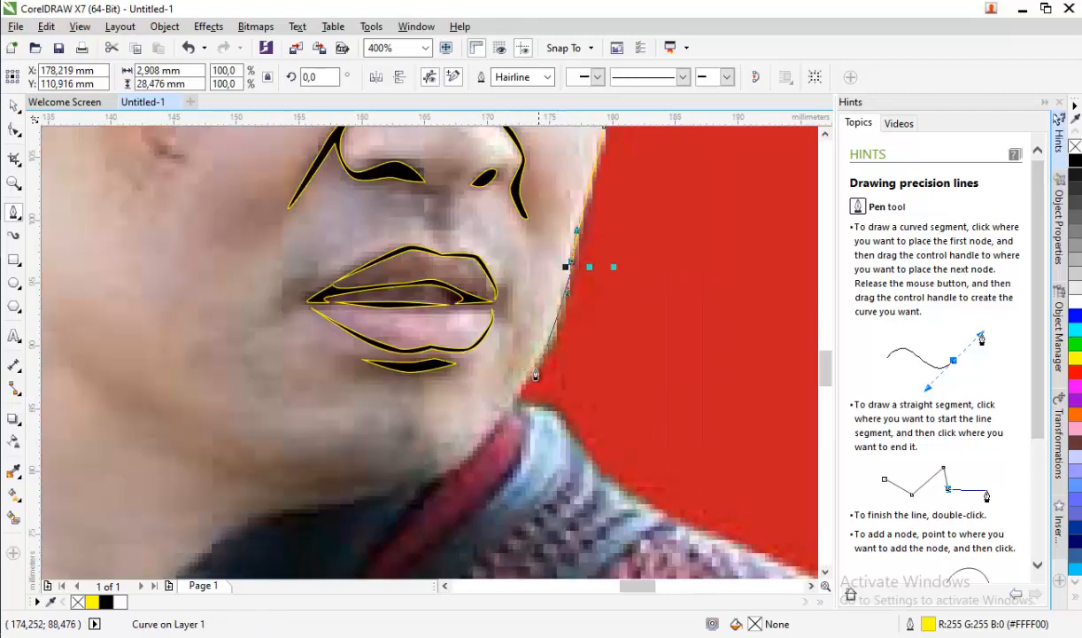
drag(533, 370, 518, 396)
drag(428, 479, 392, 498)
scroll(391, 498, down, 1)
scroll(381, 479, up, 1)
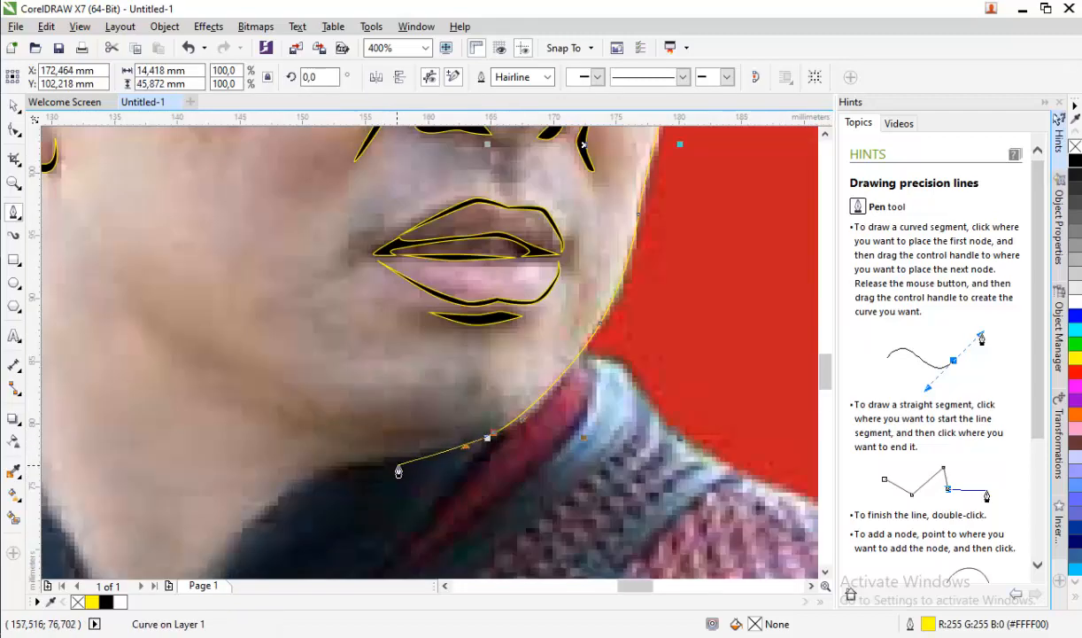
- Extend the face outline under the chin and along the near jawline to a pointed end
scroll(404, 436, down, 1)
drag(410, 428, 362, 403)
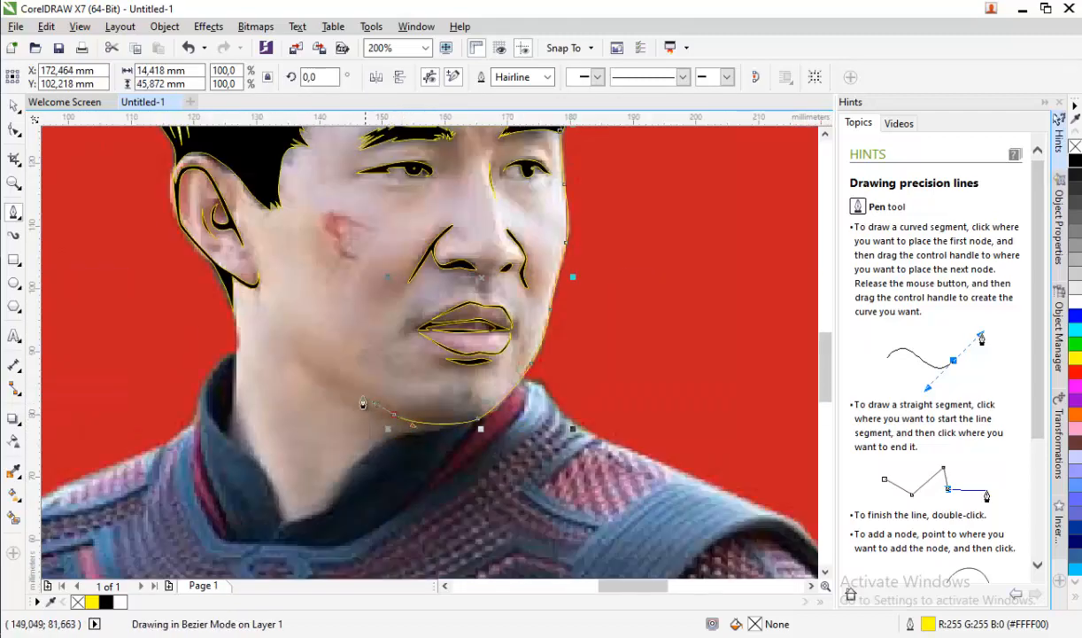
scroll(312, 370, up, 1)
drag(311, 367, 296, 354)
click(289, 334)
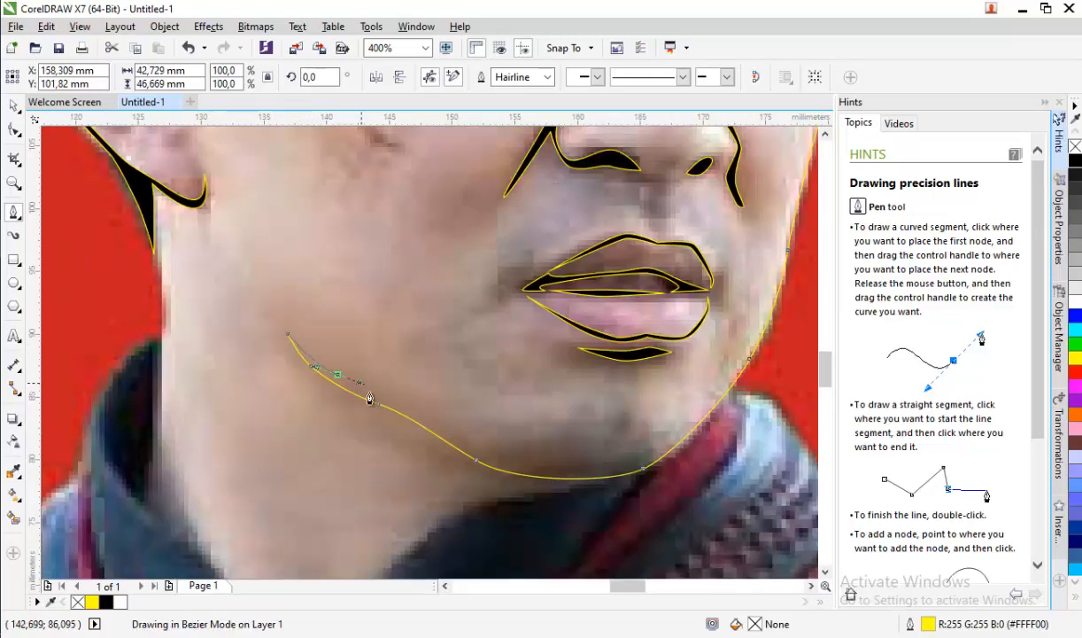
- Run the outline's inner edge back from the jawline point along the jaw and around the chin
scroll(352, 391, up, 1)
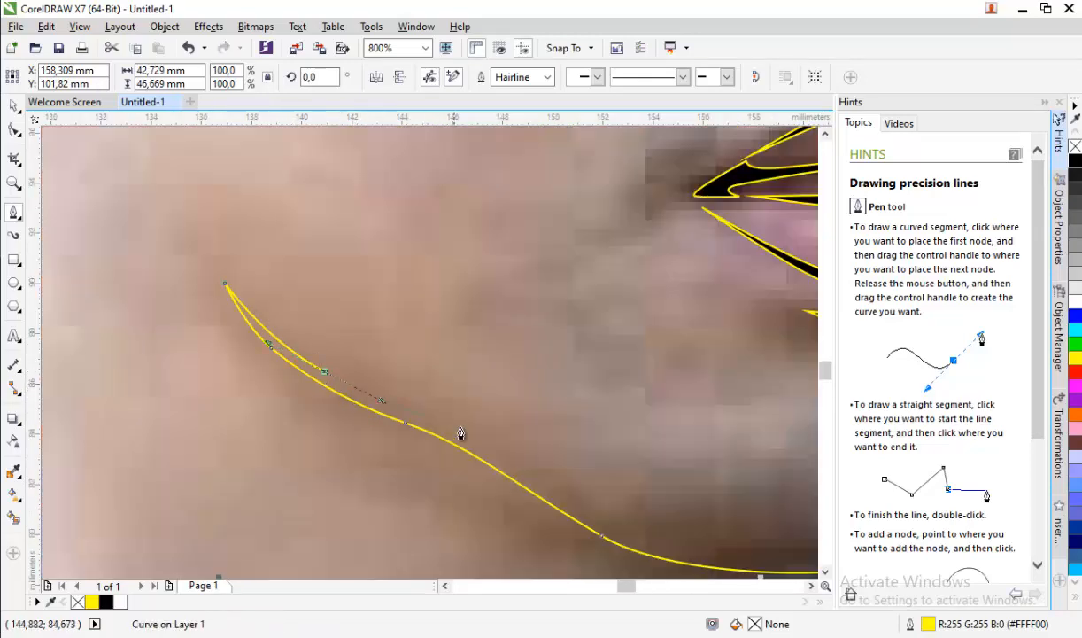
scroll(459, 435, down, 2)
scroll(463, 426, up, 1)
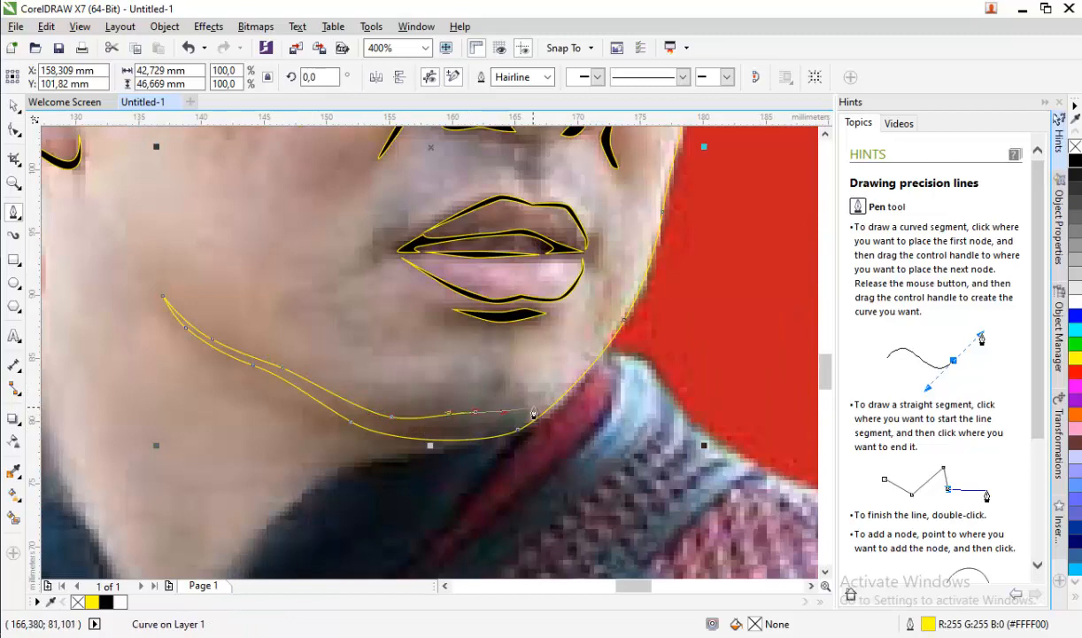
scroll(615, 333, up, 1)
drag(646, 312, 671, 279)
scroll(671, 279, down, 1)
scroll(695, 199, up, 1)
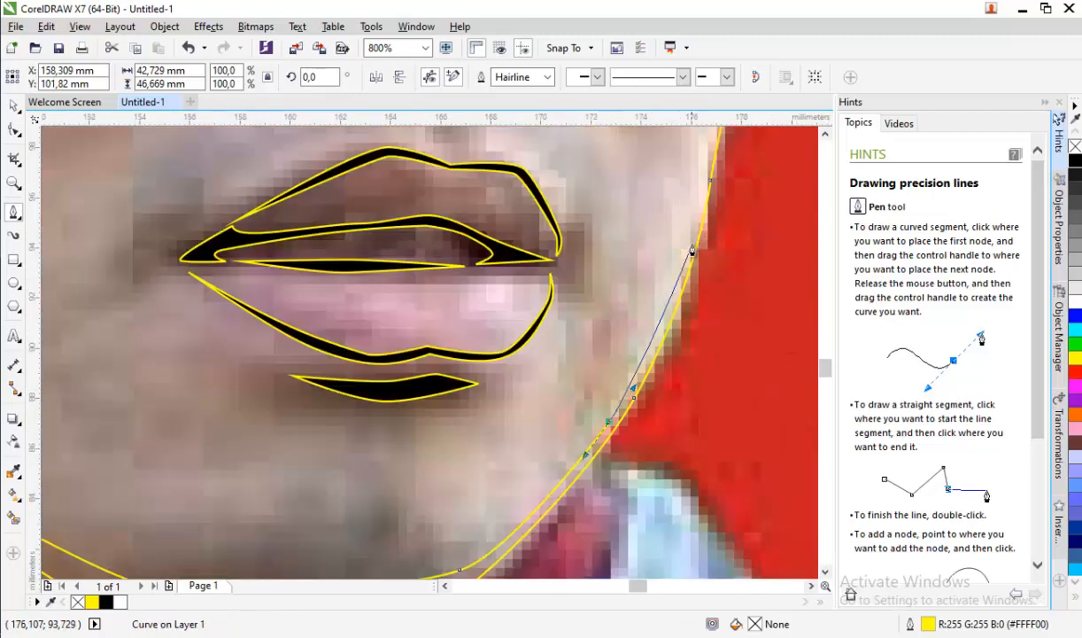
- Continue the outline's inner edge up the far cheek, close inside the outer edge, to the cheekbone
drag(693, 230, 702, 203)
scroll(599, 366, down, 1)
scroll(654, 223, up, 1)
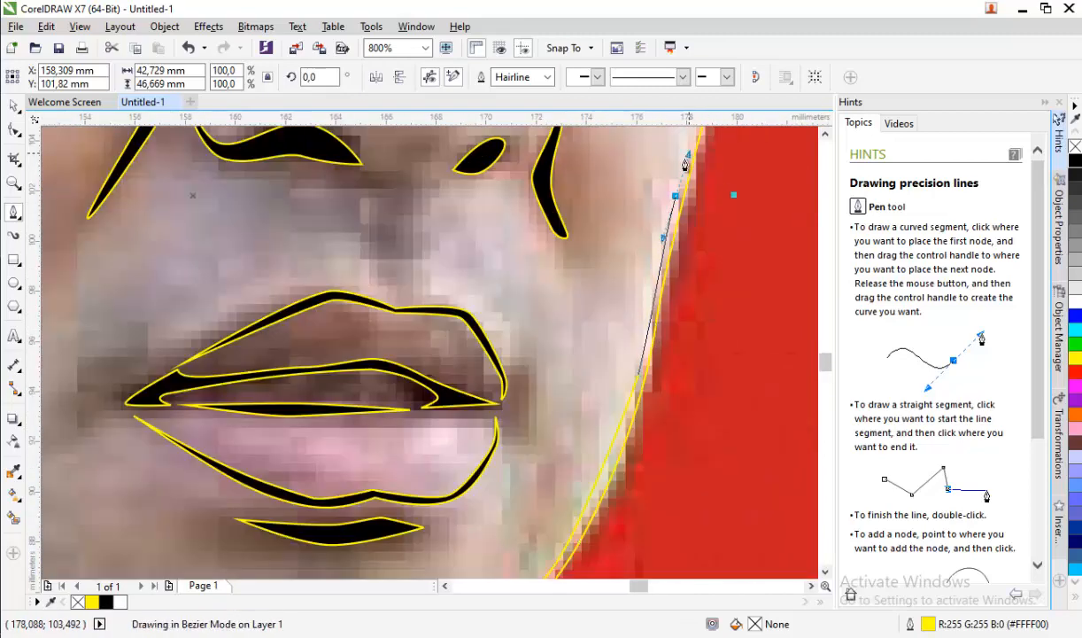
scroll(633, 270, down, 1)
scroll(644, 273, up, 2)
drag(651, 259, 660, 217)
scroll(660, 217, down, 2)
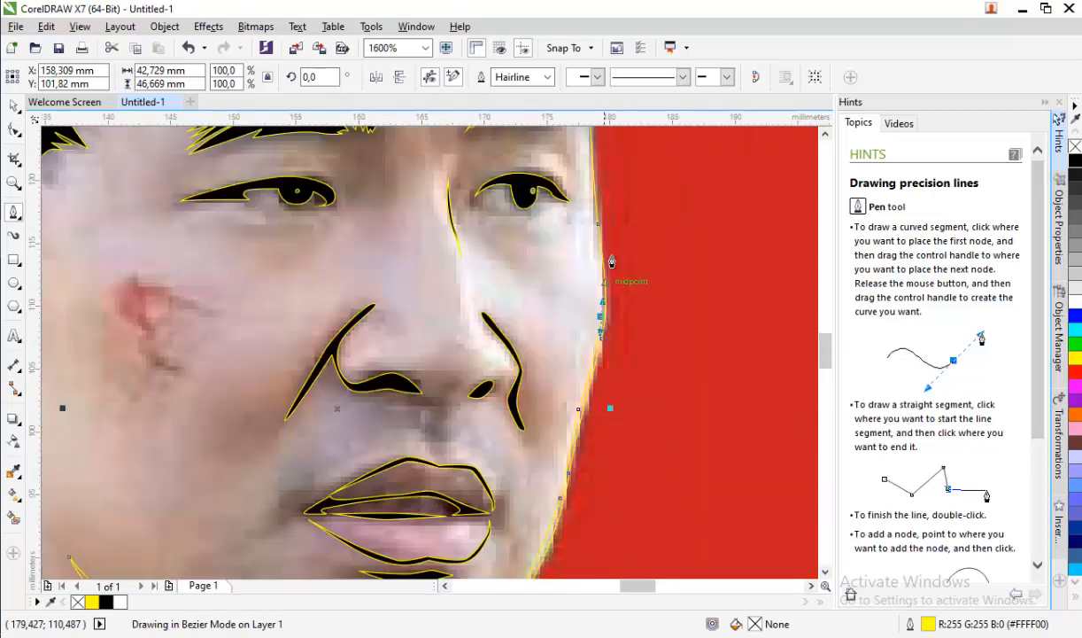
- Close the face outline at its starting node beside the far eyebrow and fill it black
scroll(571, 283, up, 2)
drag(581, 352, 580, 246)
scroll(576, 302, down, 2)
scroll(566, 212, up, 2)
scroll(566, 232, down, 4)
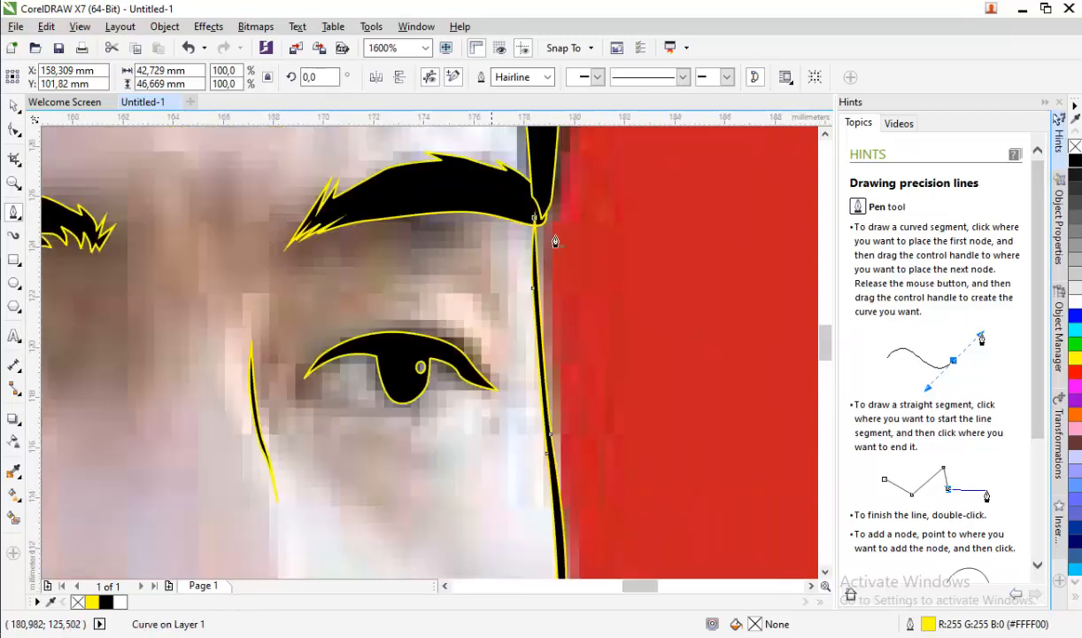
- Start tracing the cheek wound with the Pen tool from its lower end, with a small notch up to its red centre
scroll(387, 323, up, 3)
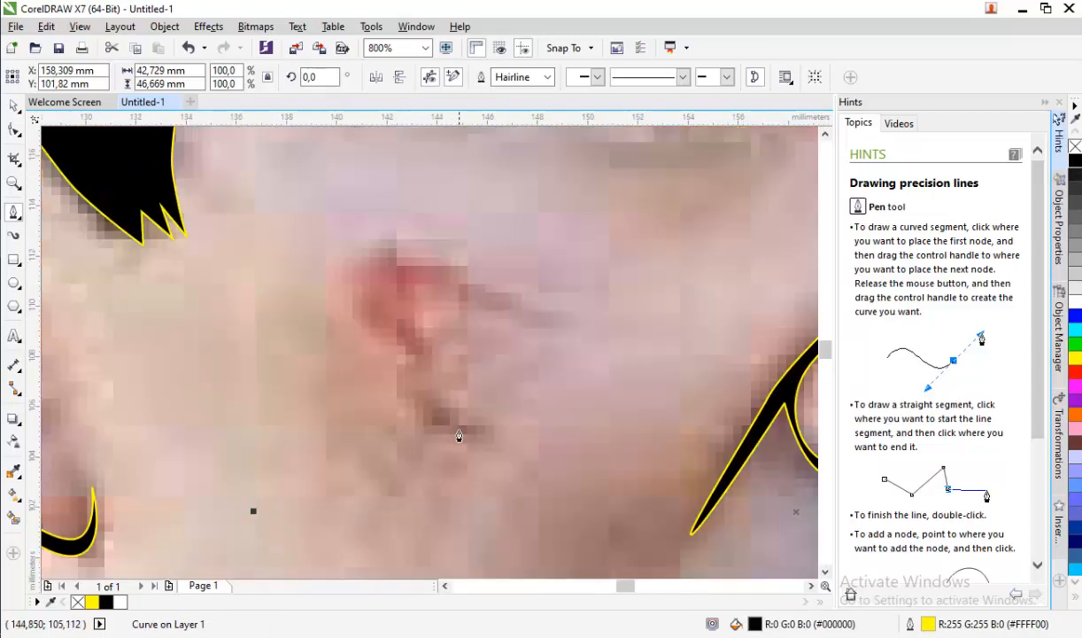
scroll(453, 384, down, 2)
scroll(454, 383, up, 2)
click(453, 395)
drag(412, 355, 418, 344)
click(434, 336)
drag(398, 287, 406, 278)
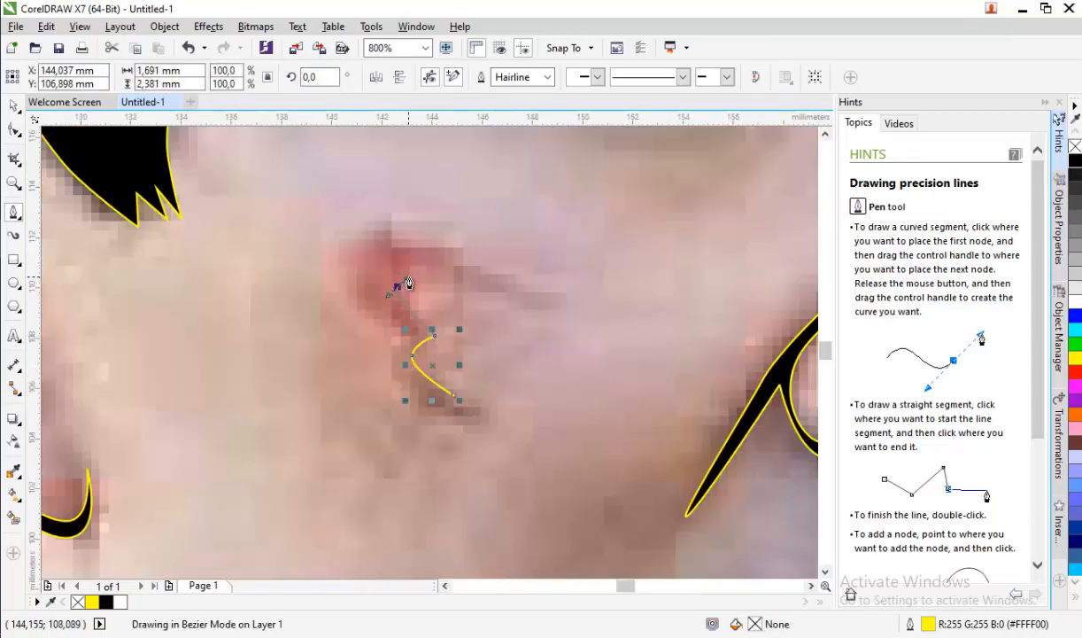
- Continue the cheek wound's outline to a pointed tip towards the nose and back around the red centre, closing it at its lower end
drag(496, 291, 536, 294)
click(571, 292)
drag(451, 253, 389, 224)
drag(342, 266, 346, 293)
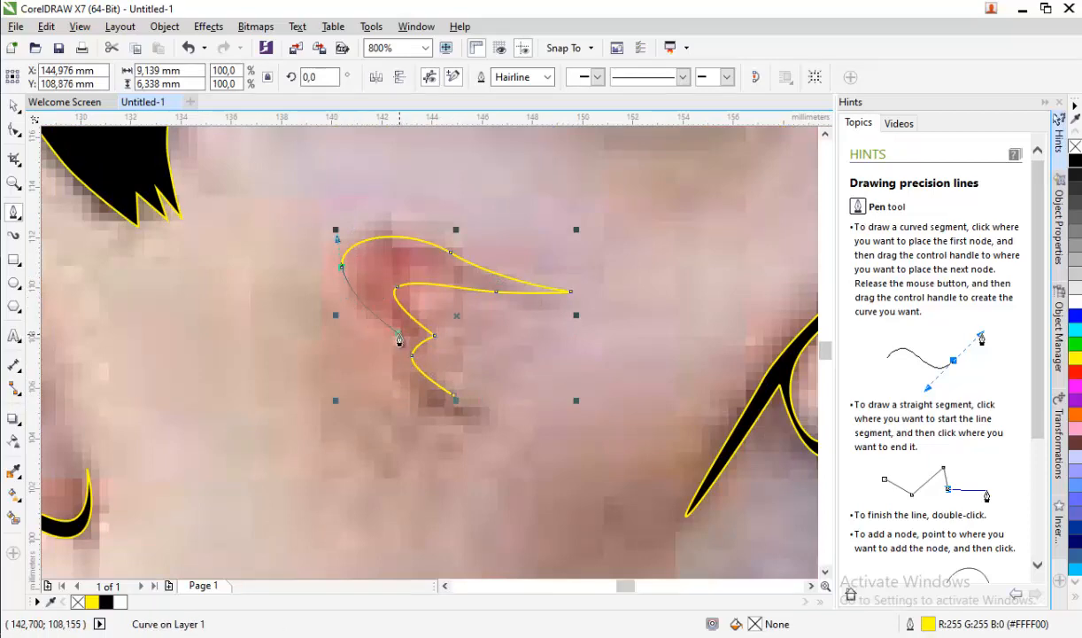
- Fill the wound shape with the red #BC676E sampled from the photo's wound with the Color eyedropper, and deselect it
click(13, 471)
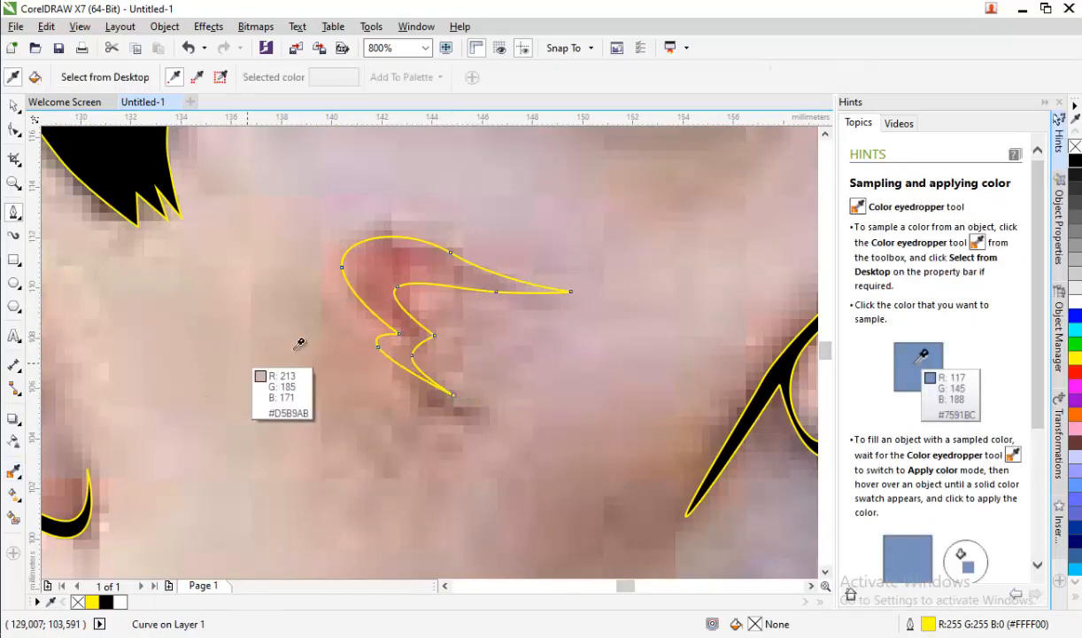
click(382, 253)
click(382, 262)
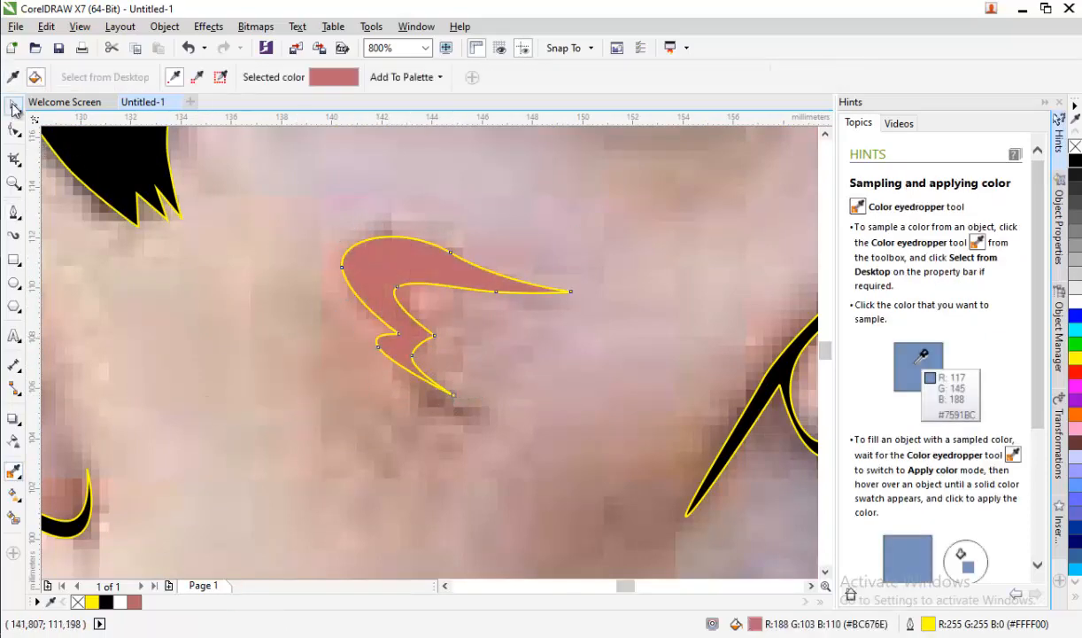
click(14, 107)
scroll(323, 261, down, 3)
click(58, 298)
- Start a Pen tool outline below the earlobe and run it down the back of the neck to the collar's inner corner
click(14, 212)
scroll(283, 331, up, 5)
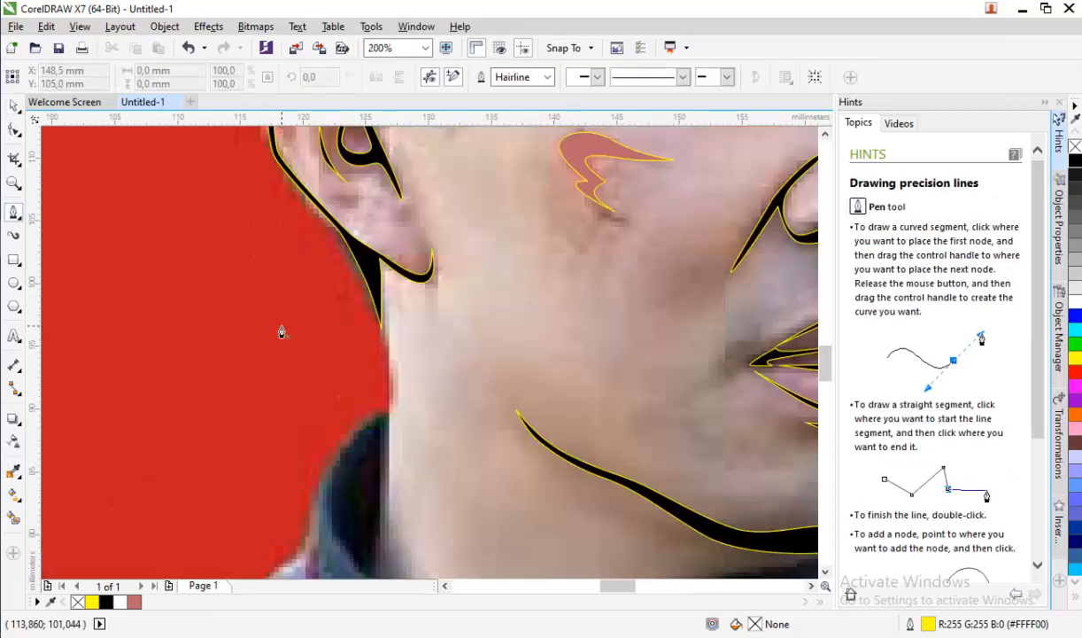
scroll(375, 339, down, 1)
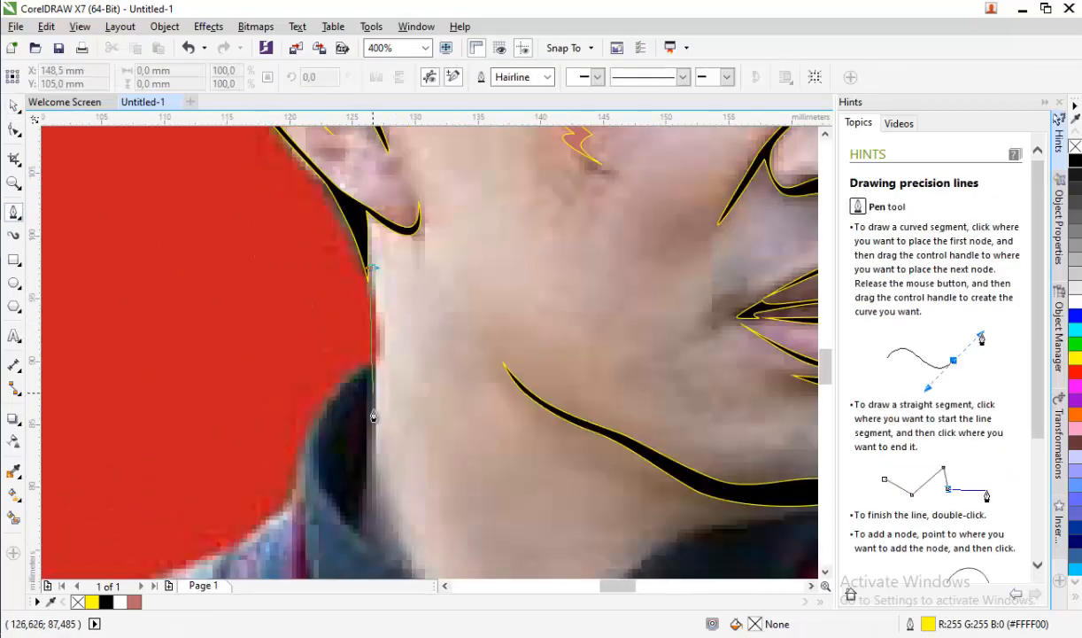
click(374, 413)
scroll(367, 343, down, 1)
scroll(367, 412, up, 1)
click(358, 452)
scroll(360, 343, down, 1)
scroll(383, 449, up, 1)
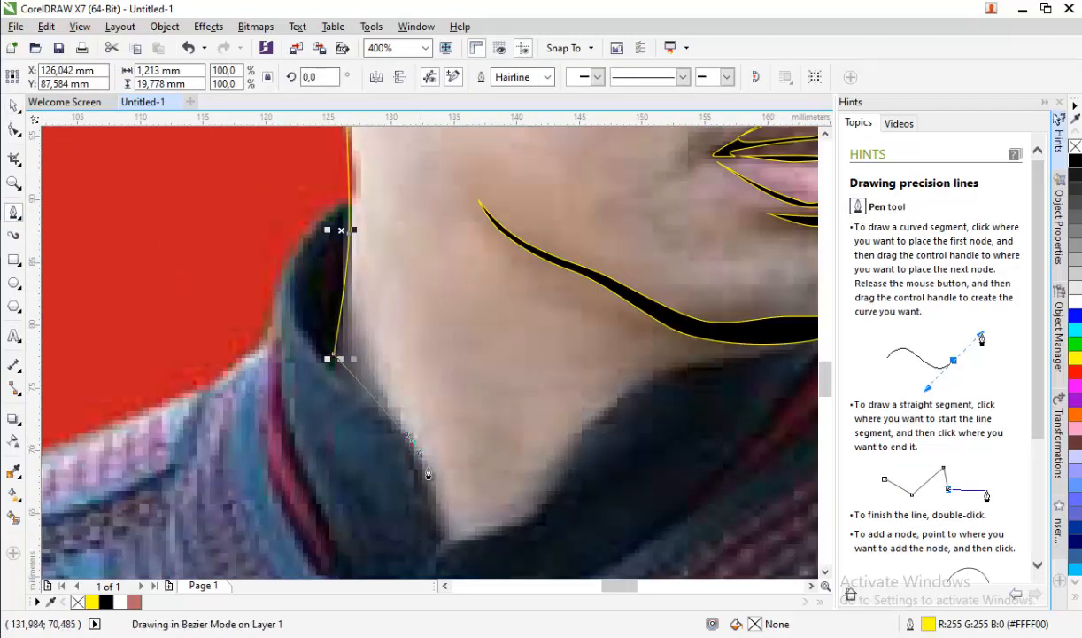
- Continue the outline along the collar's neckline, down to the throat notch and up to a point beneath the chin
scroll(394, 456, down, 1)
scroll(408, 478, up, 1)
click(413, 490)
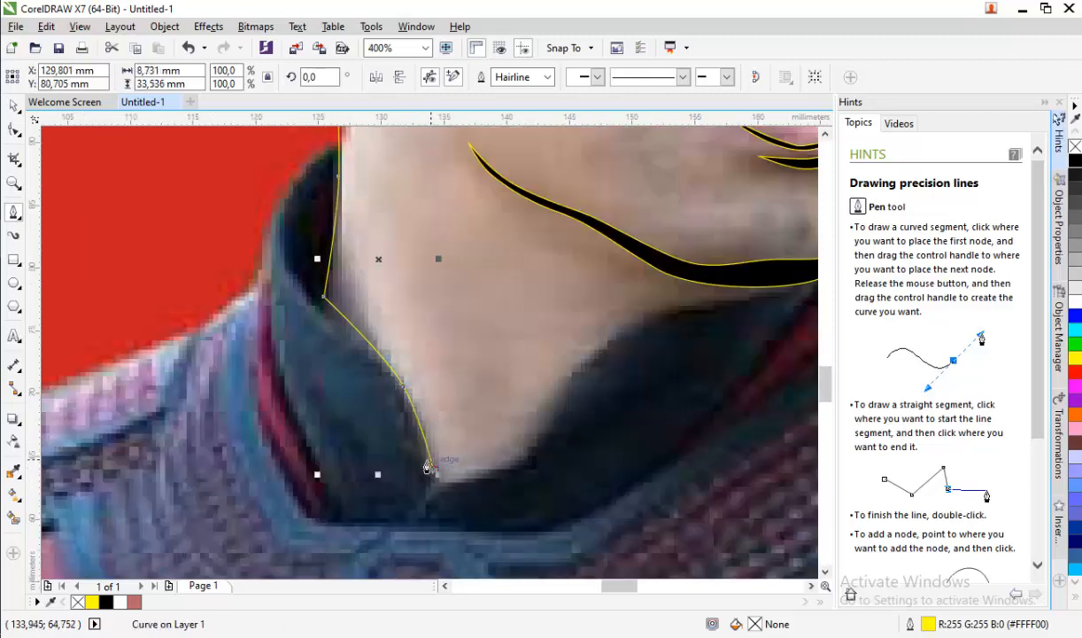
drag(515, 458, 553, 439)
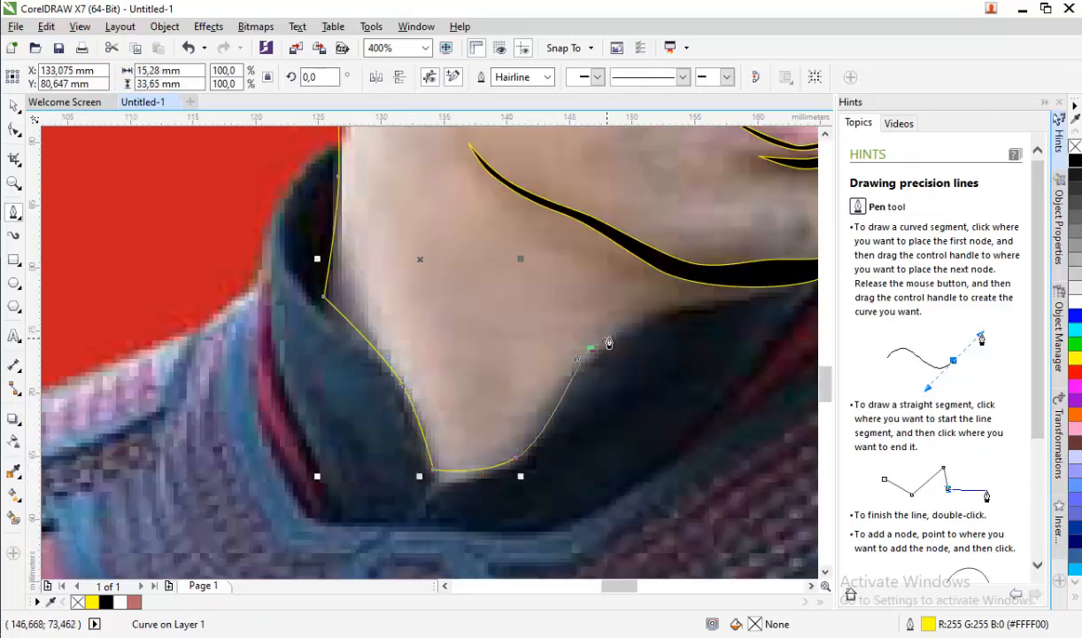
scroll(607, 343, down, 1)
drag(592, 350, 664, 313)
scroll(627, 318, up, 1)
click(743, 317)
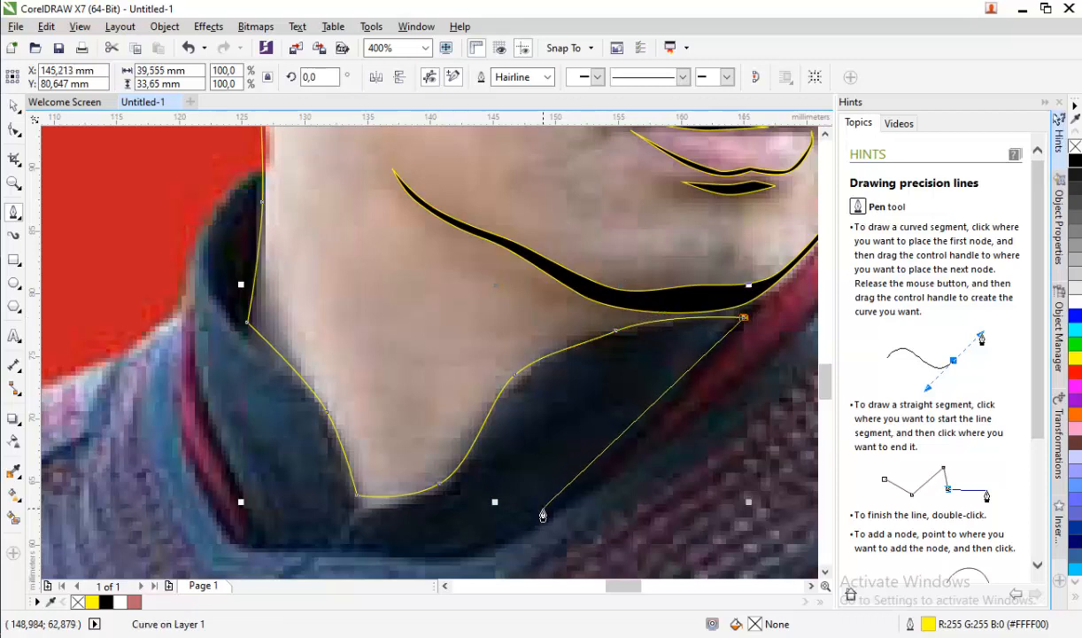
- Run the outline along the collar's lower edge to its near-side corner and back, close inside, to the far tip beneath the chin
drag(539, 522, 459, 564)
click(259, 549)
drag(497, 532, 547, 515)
drag(659, 403, 678, 377)
click(711, 332)
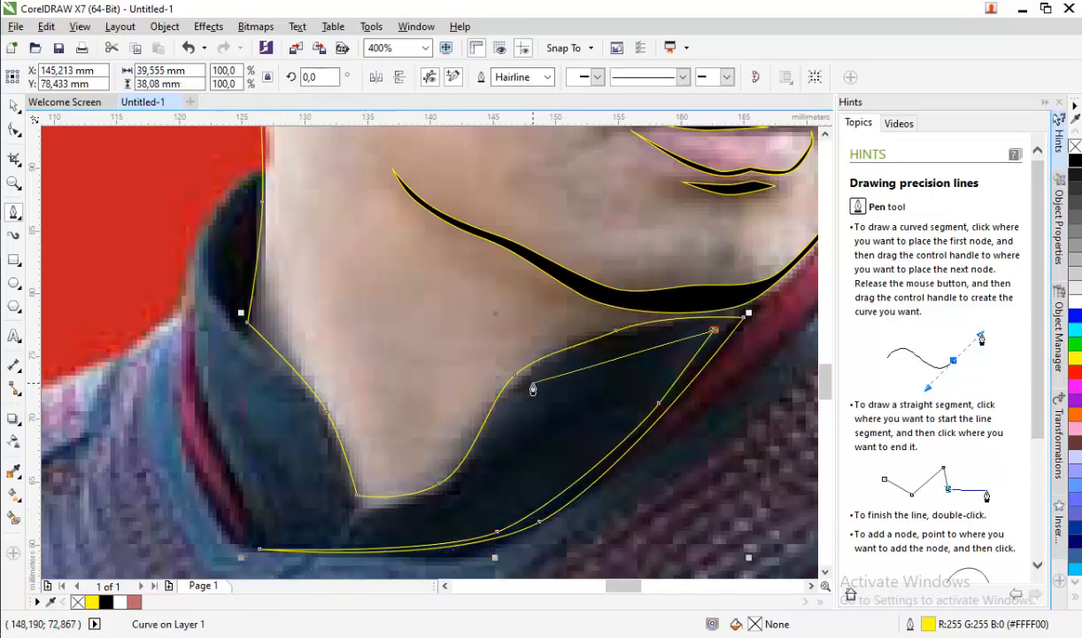
- Trace the inner edge back just below the neckline, past the throat notch, up to the collar's rear edge
drag(519, 389, 395, 509)
click(336, 506)
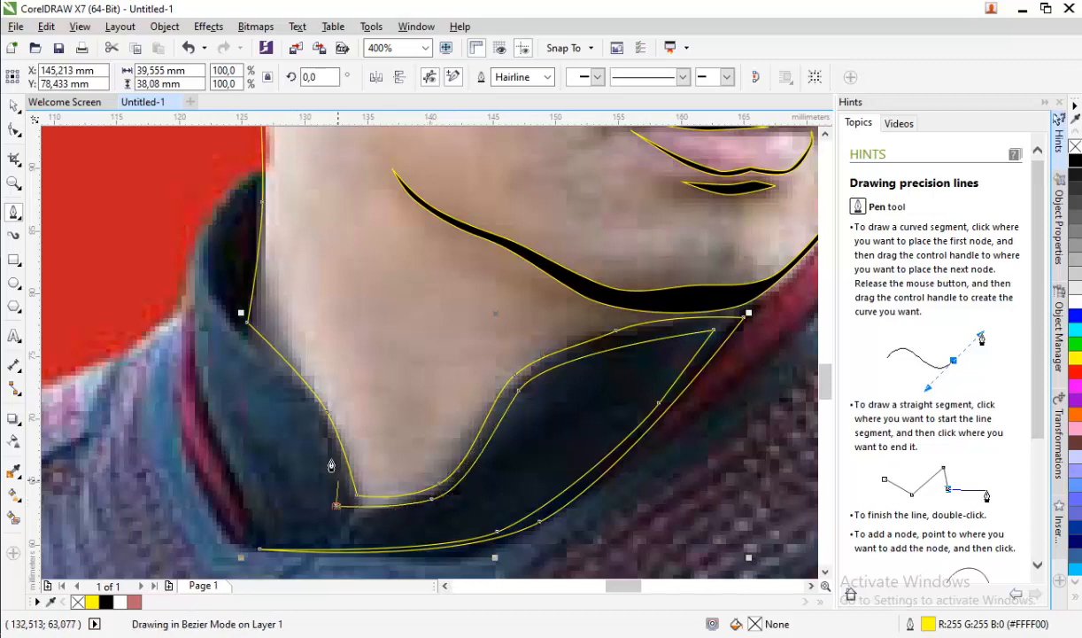
drag(315, 420, 294, 381)
drag(240, 335, 223, 325)
click(195, 276)
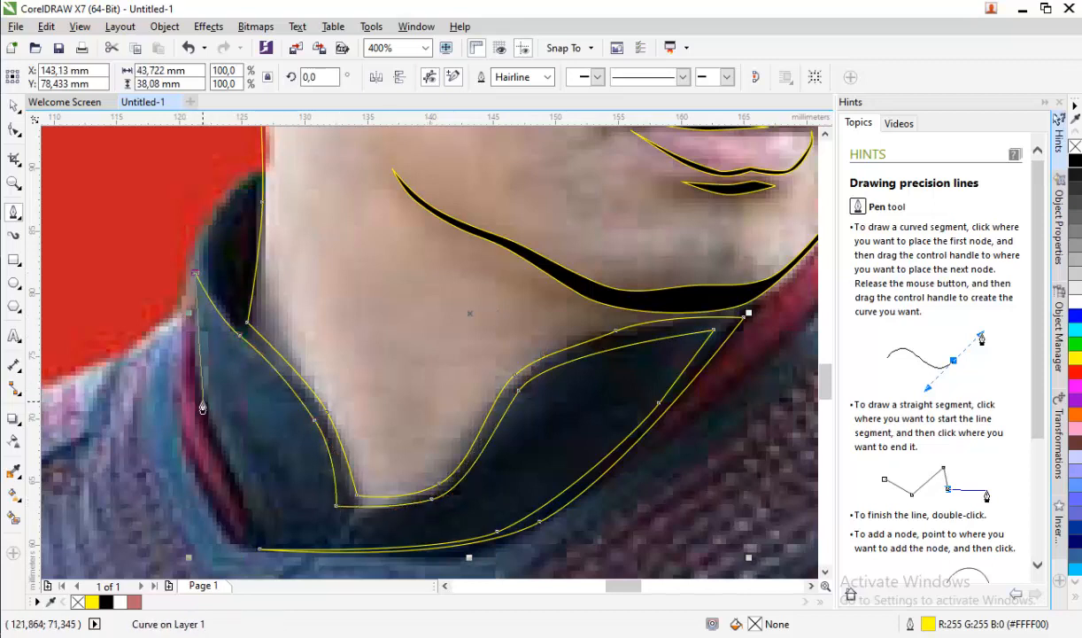
- Run the outline down the collar's near side to a point and back up around the collar's rear edge to the neck
click(192, 388)
drag(245, 509, 175, 344)
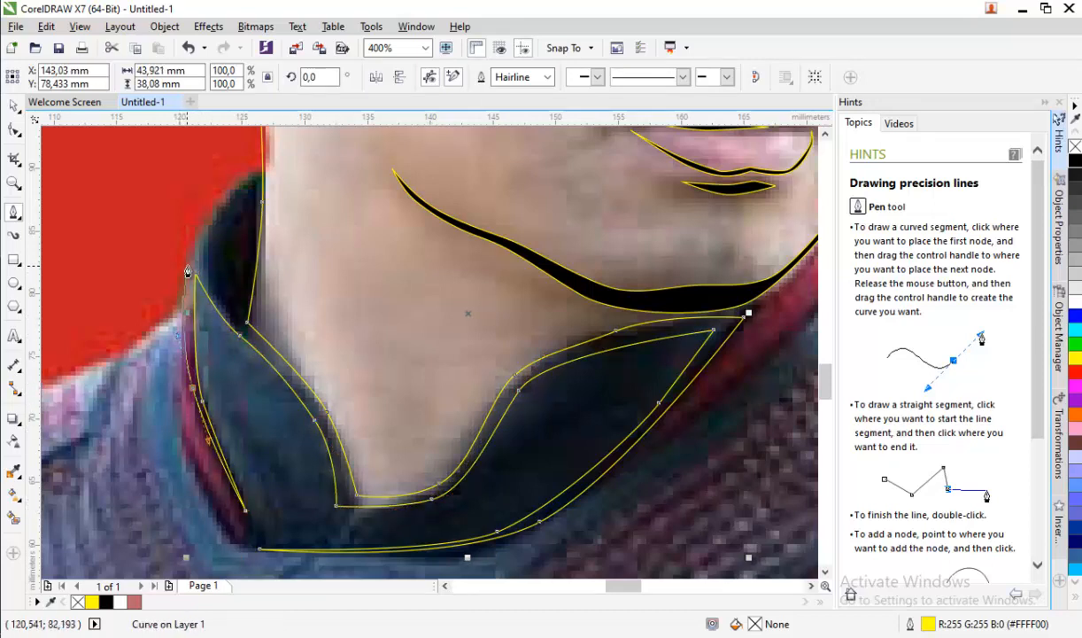
scroll(216, 197, up, 2)
drag(249, 234, 299, 183)
click(357, 147)
scroll(355, 341, down, 2)
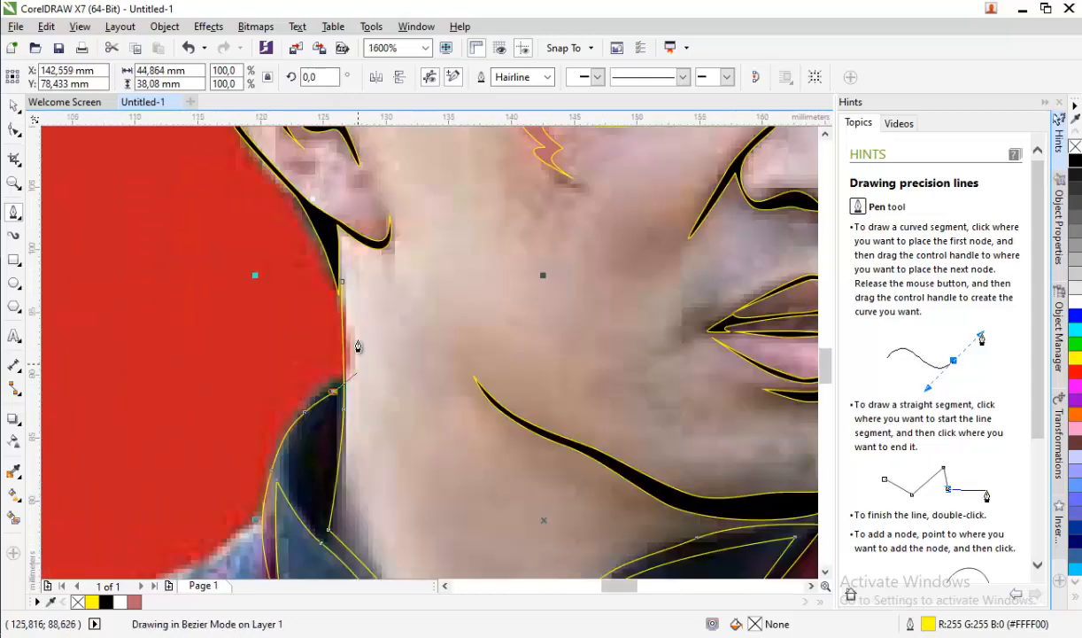
- Close the neck and collar outline at its starting node below the earlobe and fill it black
scroll(347, 332, up, 2)
scroll(329, 332, down, 1)
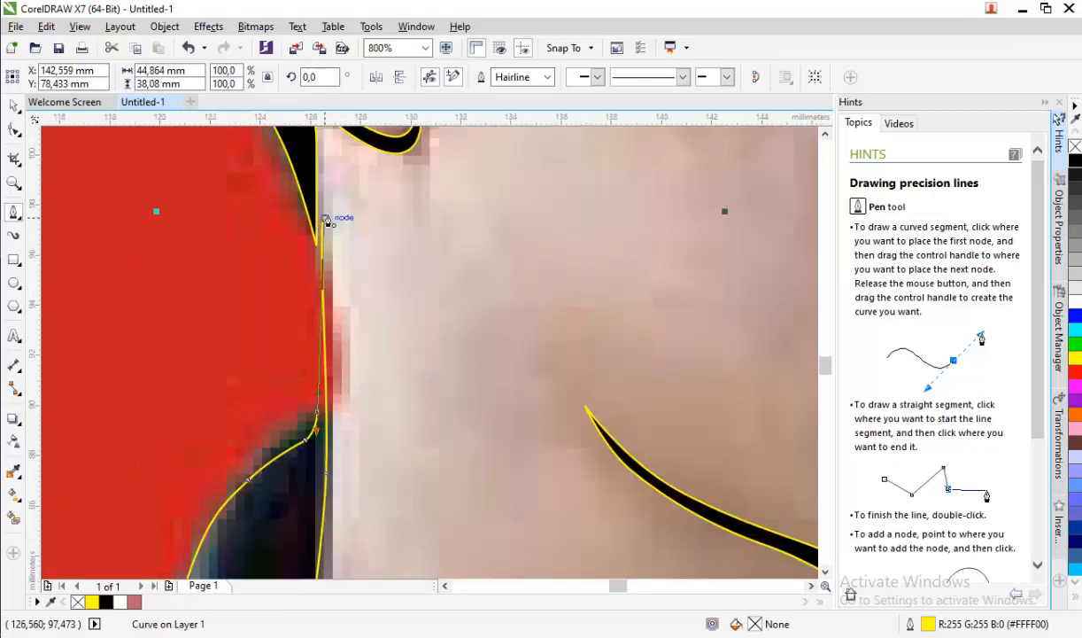
drag(324, 217, 302, 271)
scroll(304, 283, down, 2)
scroll(58, 255, down, 1)
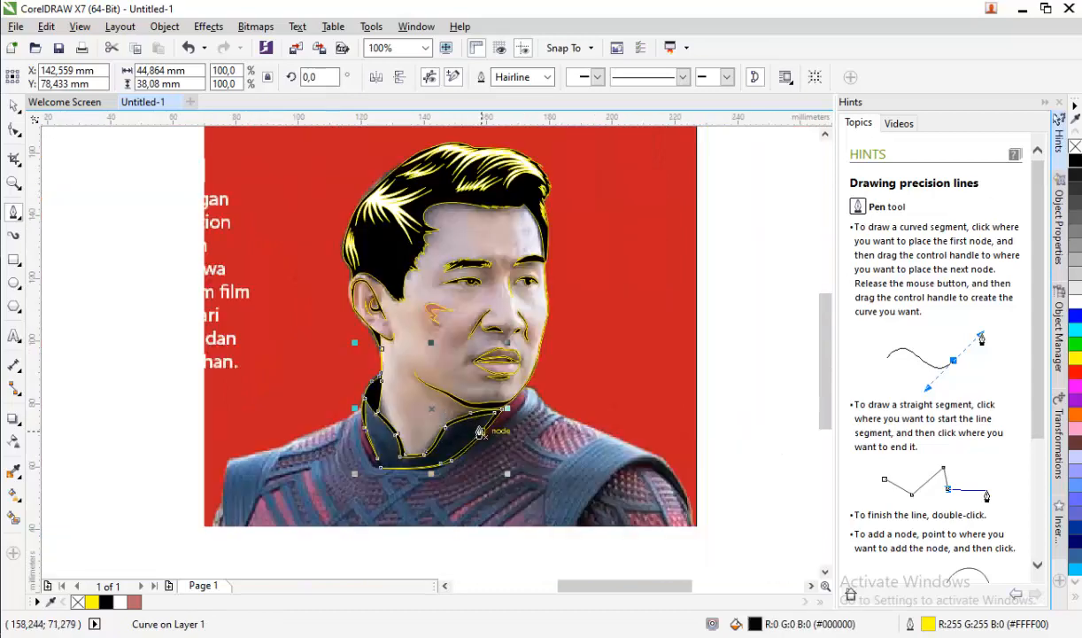
scroll(57, 255, up, 2)
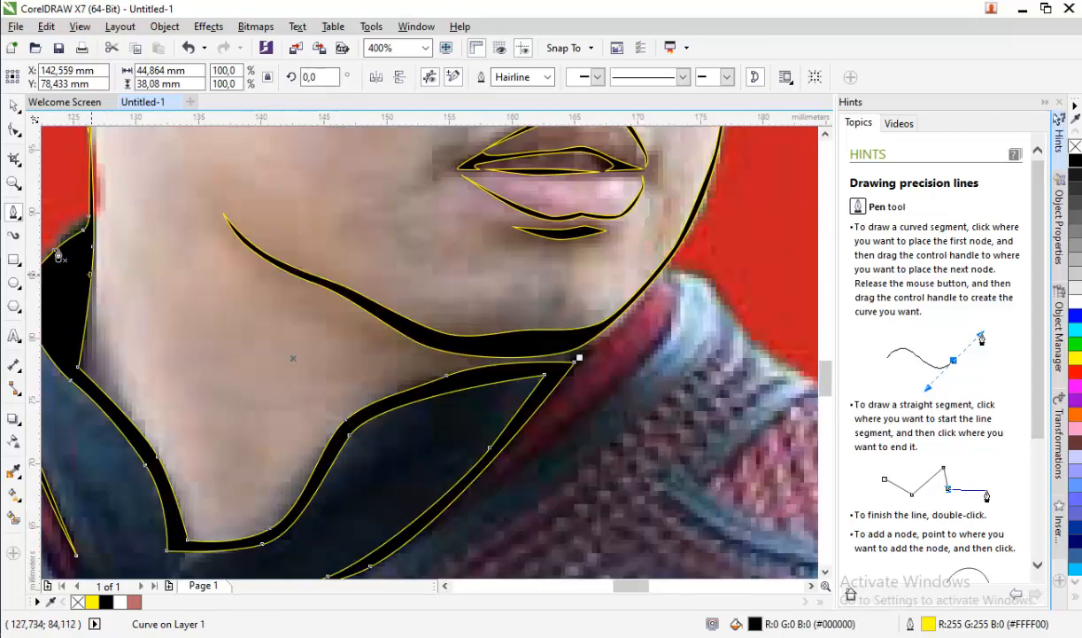
click(410, 549)
click(645, 324)
key(F10)
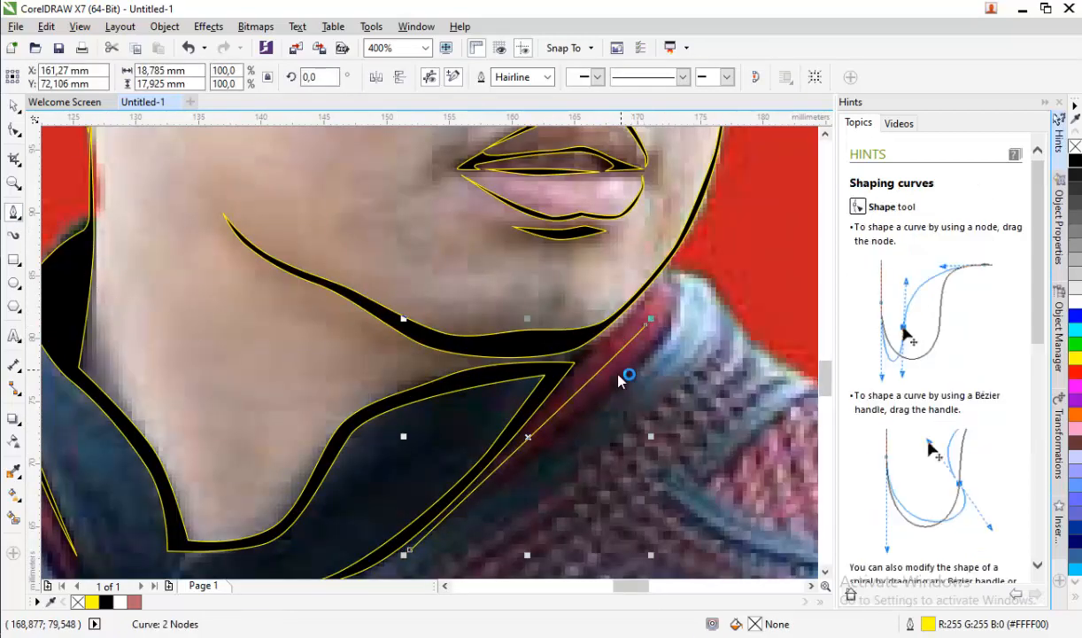
key(ctrl+z)
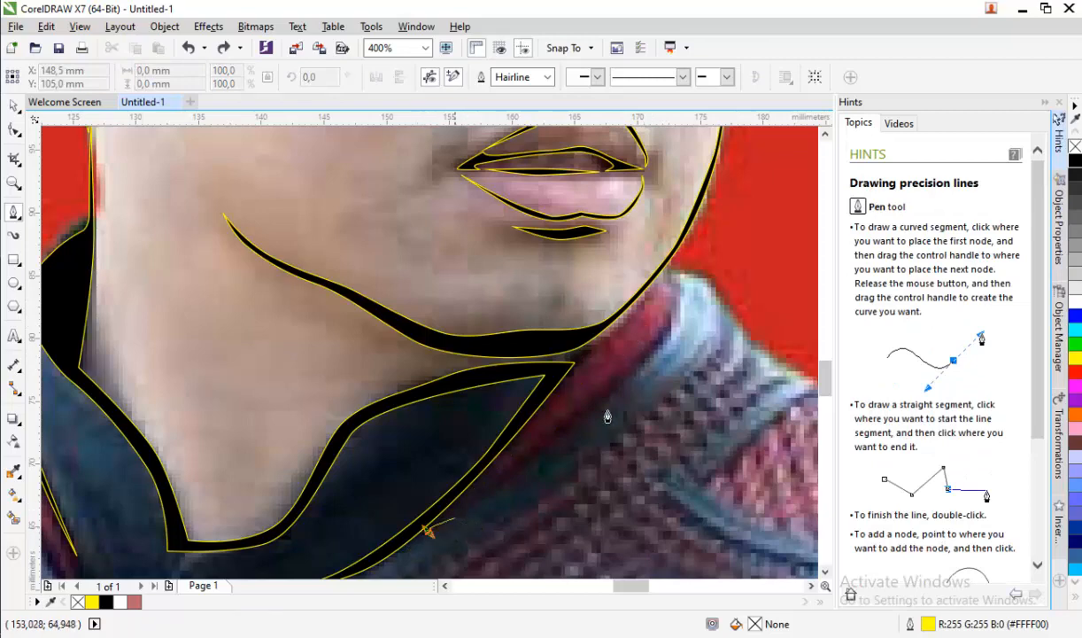
- Outline a thin sliver from the collar's lower edge along the far red trim to the jawline and back, and fill it black
scroll(675, 309, up, 2)
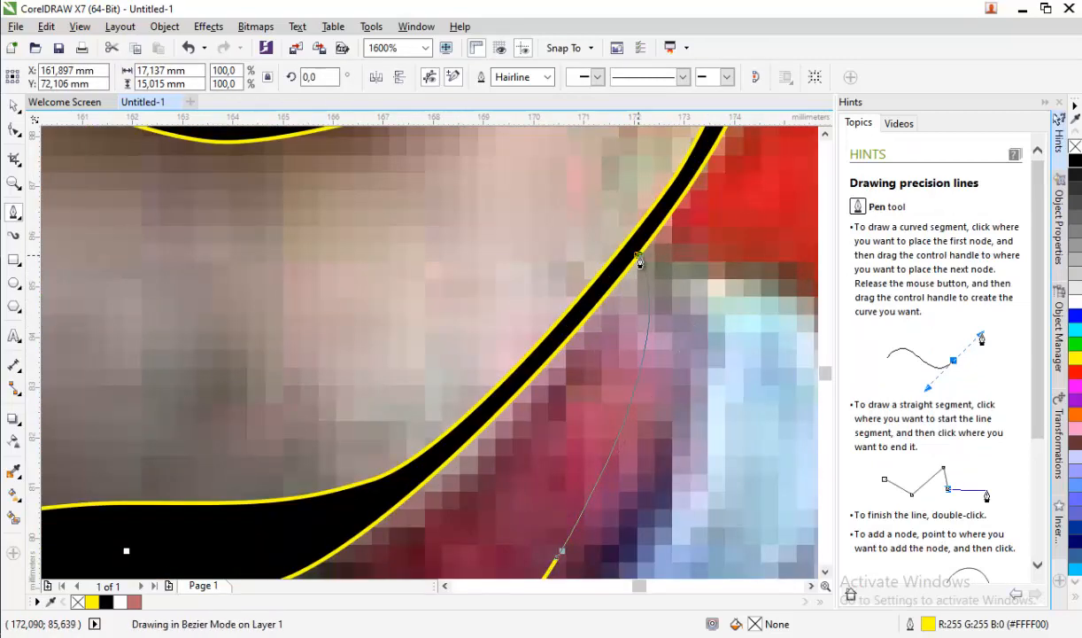
click(640, 263)
scroll(669, 283, down, 2)
click(432, 536)
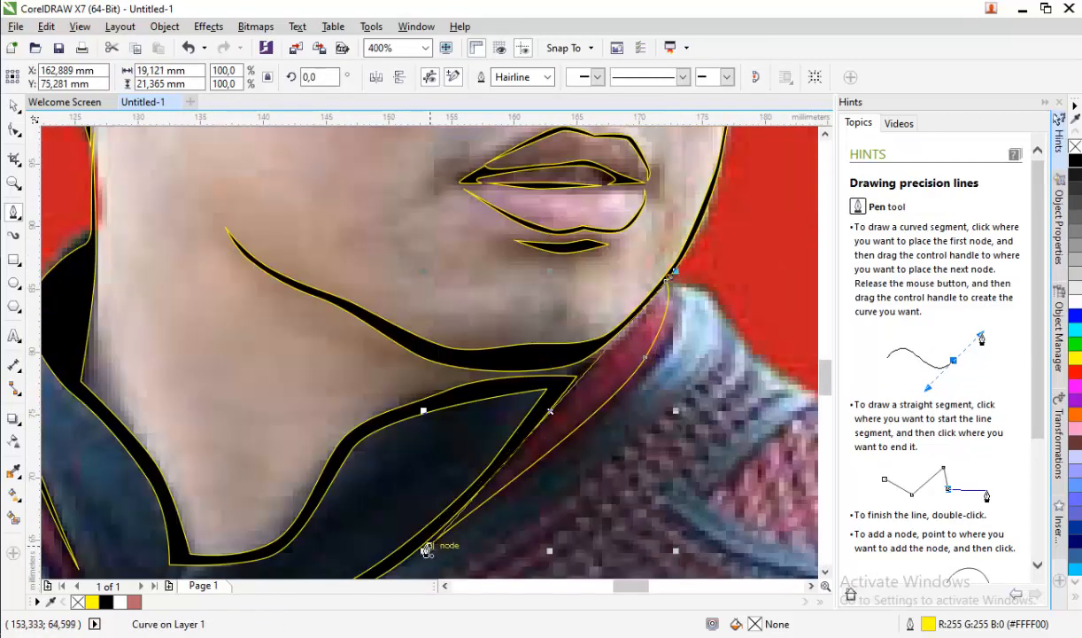
scroll(682, 365, down, 1)
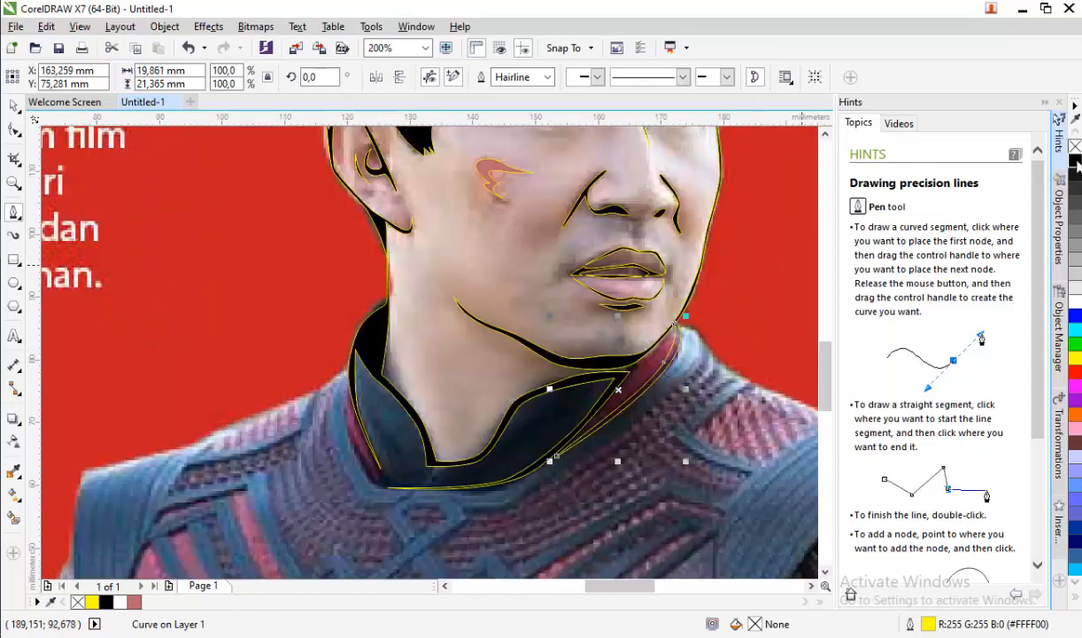
- Outline a thin sliver along the near-side red collar trim, from the collar's outer edge to its lower corner, and fill it black
scroll(348, 430, up, 1)
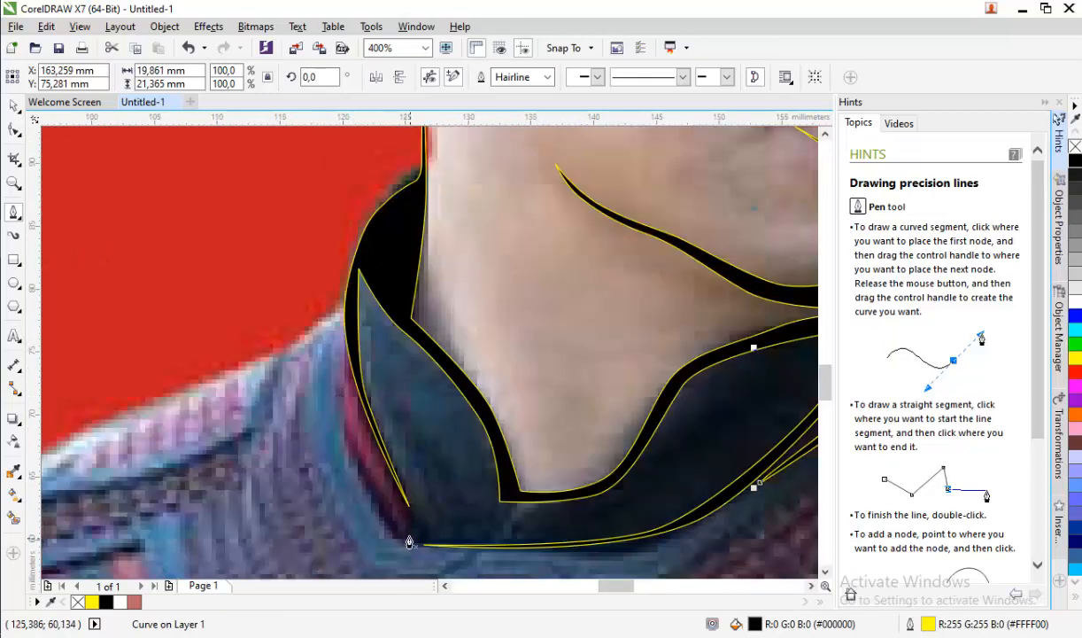
scroll(409, 542, up, 1)
click(355, 268)
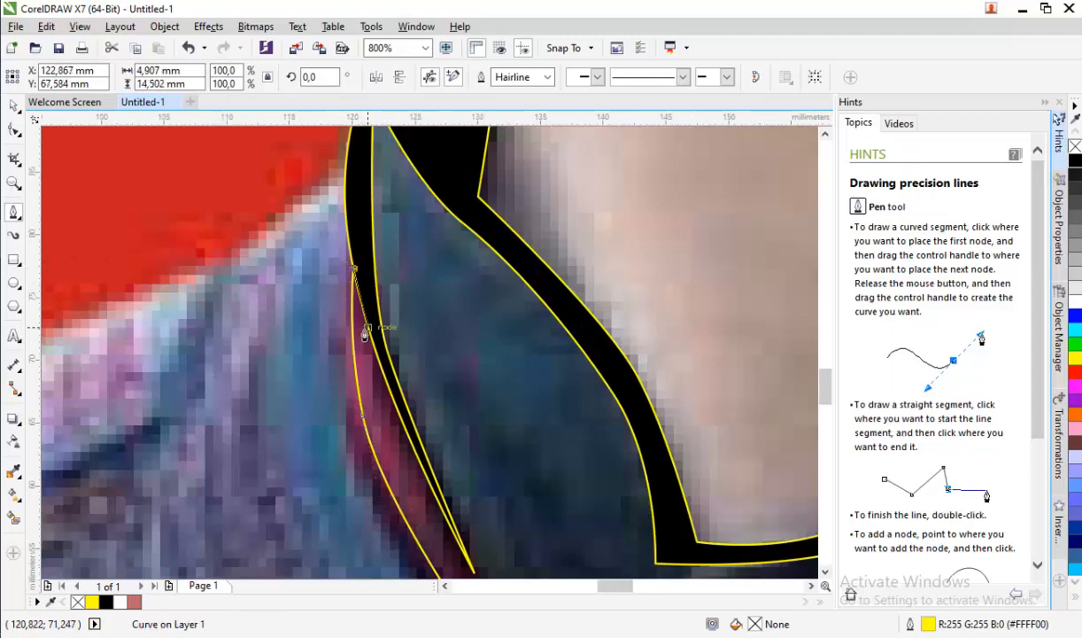
drag(349, 387, 370, 457)
scroll(368, 459, down, 1)
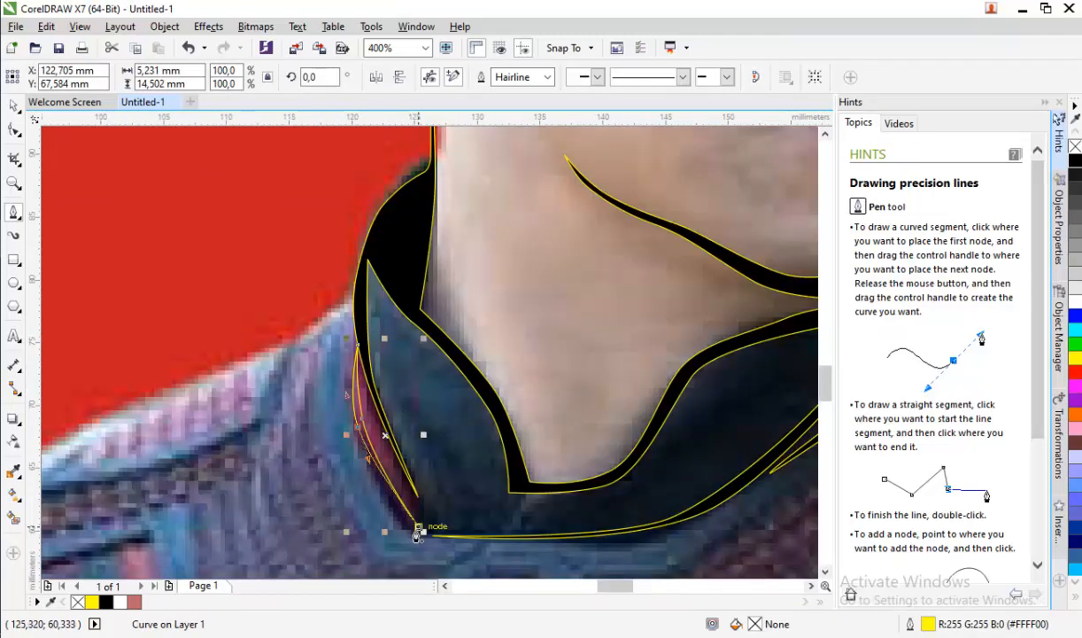
drag(418, 526, 381, 479)
click(1075, 160)
scroll(394, 246, down, 2)
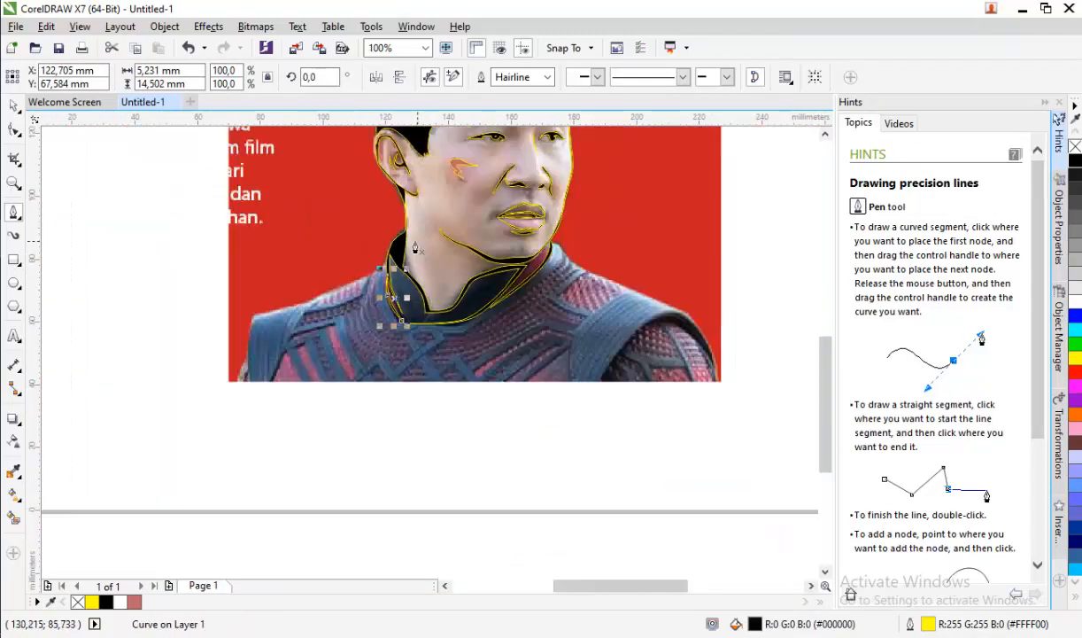
- Start the far shoulder's outline with the Pen tool beside the jawline and run it down the suit's slope below the neck
scroll(479, 283, up, 1)
scroll(637, 210, up, 2)
click(569, 194)
click(627, 225)
scroll(452, 209, down, 3)
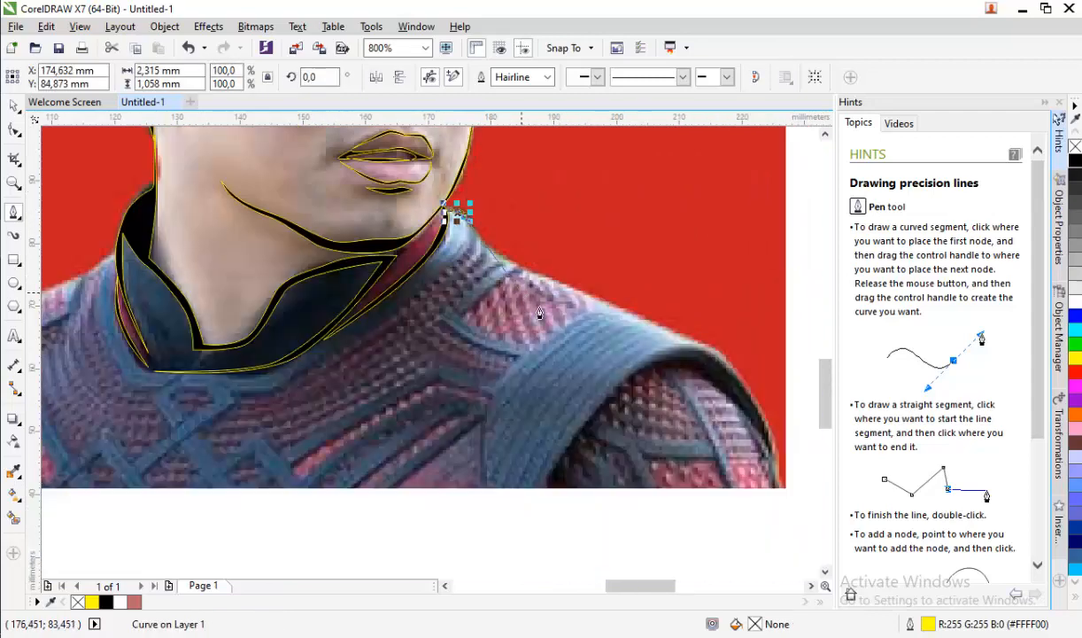
scroll(481, 224, up, 2)
scroll(481, 227, down, 1)
scroll(642, 288, up, 1)
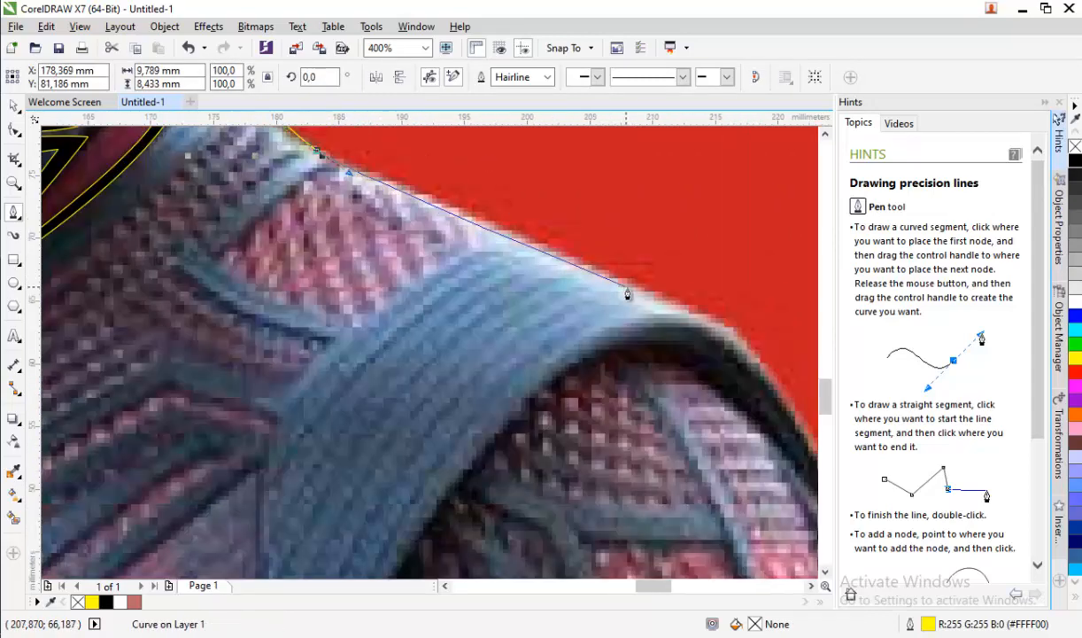
- Continue the outline along the top of the far shoulder and around the sleeve's outer edge to the photo's lower edge
click(647, 293)
scroll(660, 341, down, 1)
scroll(718, 381, up, 1)
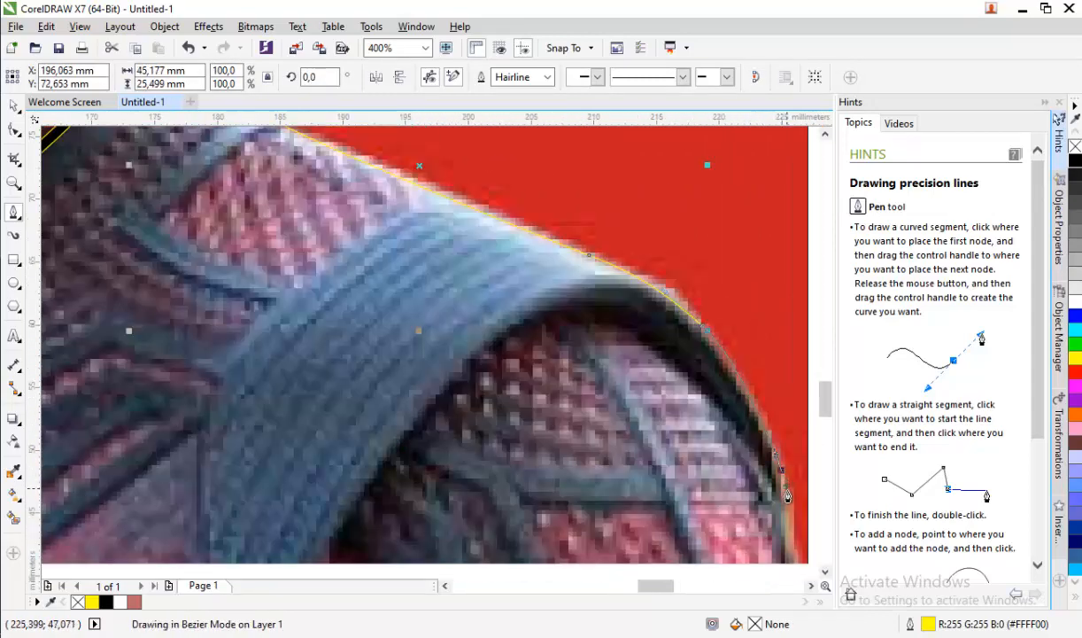
drag(787, 490, 787, 492)
click(790, 552)
- Trace back up inside the sleeve, beneath the shoulder band's dark arch, and down its inner side to the photo's lower edge
drag(688, 375, 605, 308)
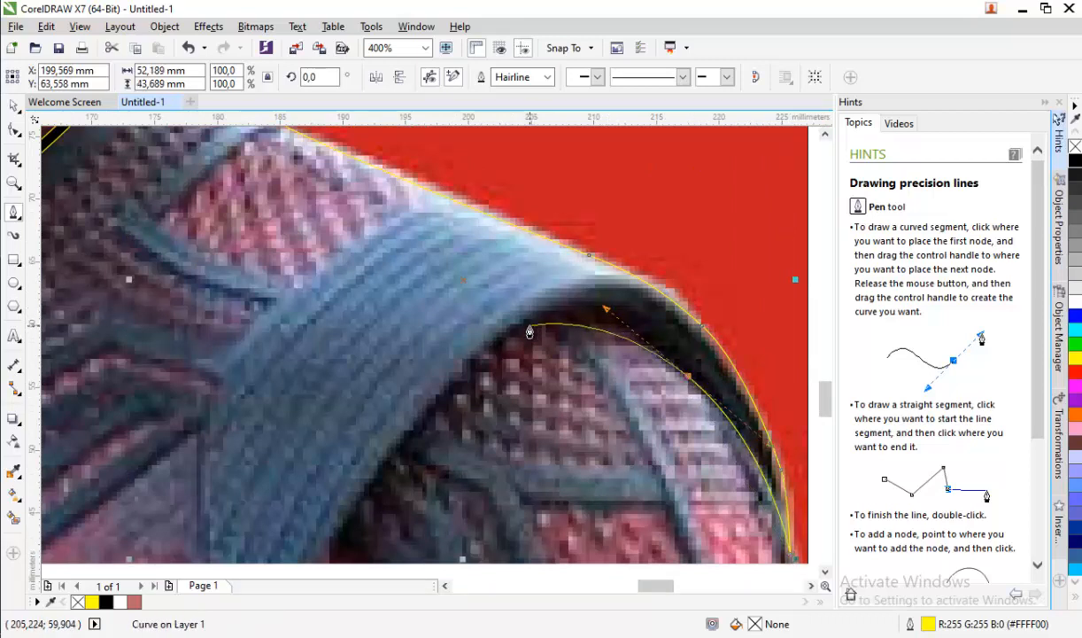
drag(506, 339, 441, 395)
drag(355, 517, 343, 558)
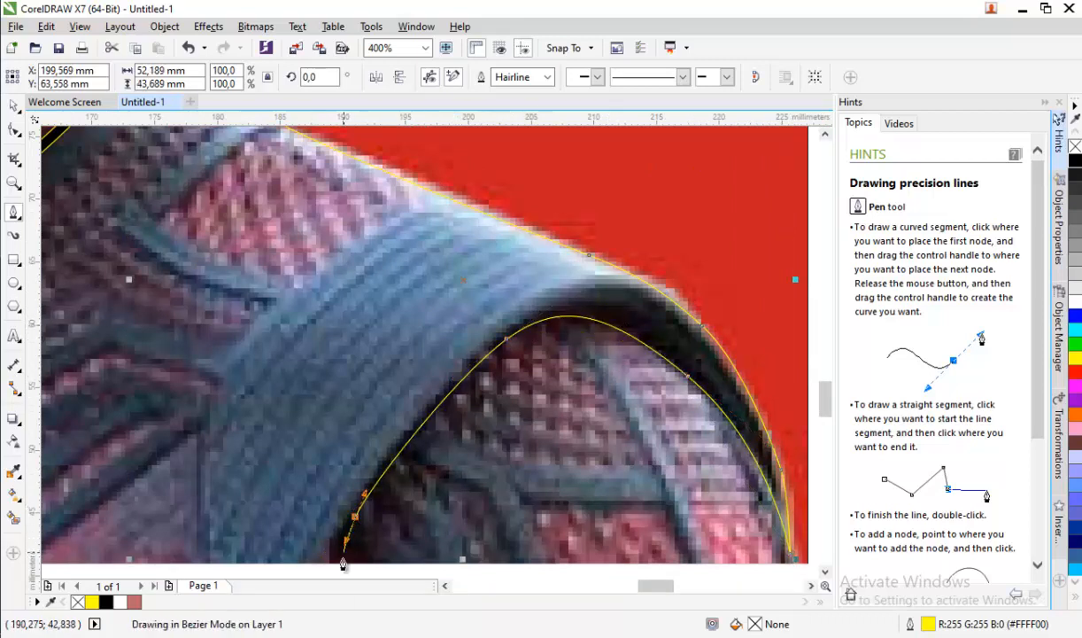
click(342, 562)
- Run the outline back up along the shoulder band's edge and over the dark arch to a point near the shoulder's outer edge
click(329, 562)
drag(412, 419, 490, 342)
drag(571, 283, 634, 275)
scroll(515, 209, up, 1)
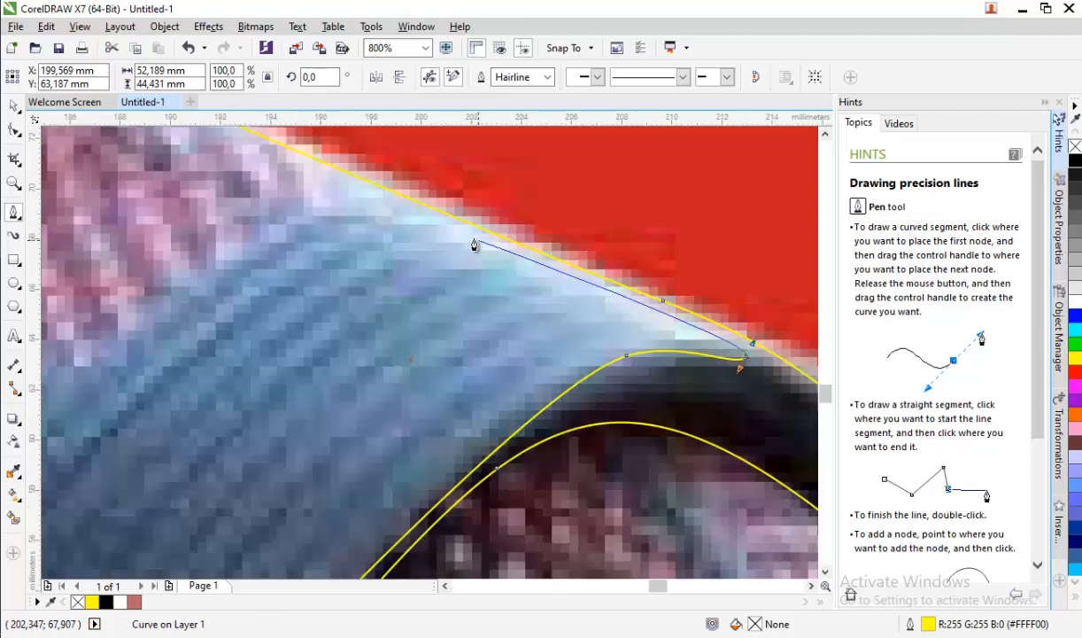
- Trace the inner edge back along the top of the shoulder, close beneath the outer line, to the slope below the neck
click(477, 240)
scroll(444, 256, down, 1)
scroll(294, 189, up, 1)
scroll(349, 268, down, 1)
scroll(203, 154, up, 1)
drag(288, 207, 253, 182)
scroll(522, 562, down, 1)
scroll(291, 283, up, 1)
scroll(297, 272, up, 2)
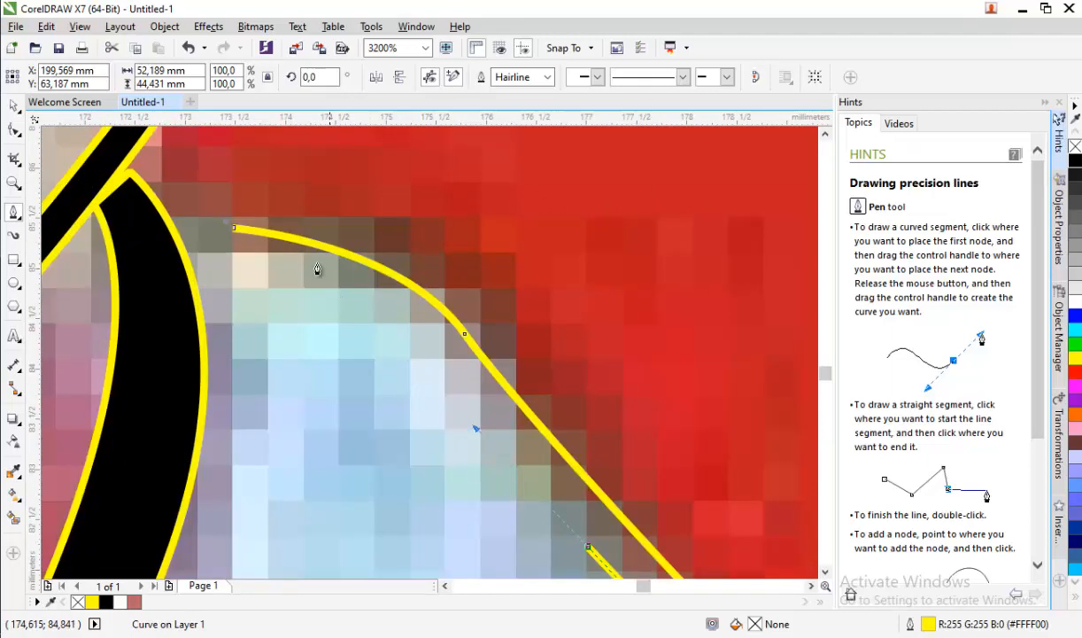
- Bring the inner edge into the black collar sliver at the jaw, close the shoulder outline at its starting node and fill it black
drag(329, 271, 253, 229)
click(159, 232)
click(230, 228)
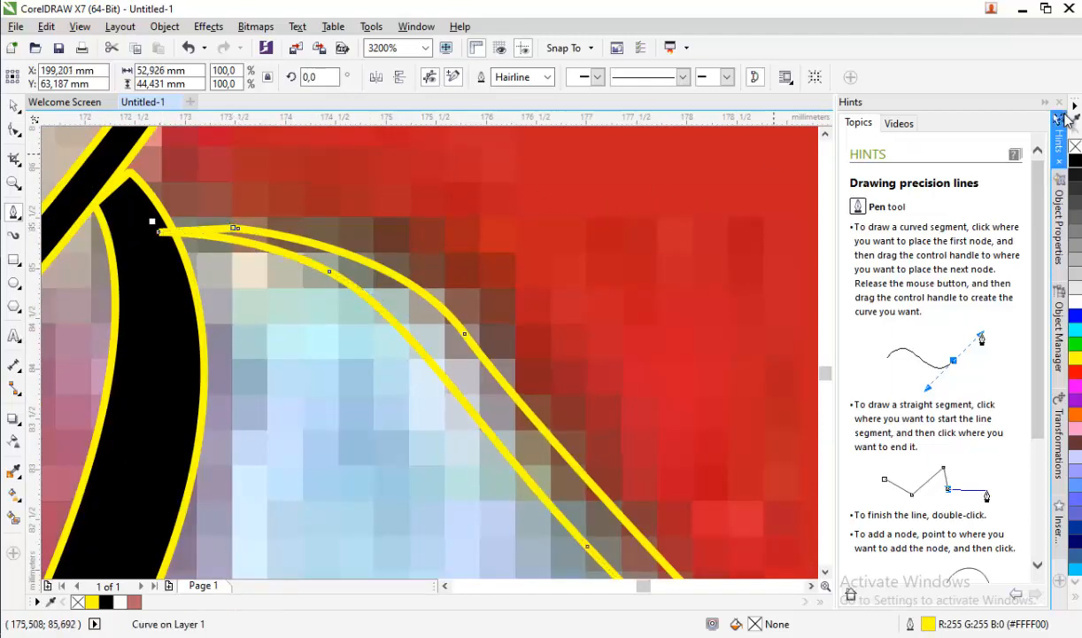
click(1075, 161)
scroll(441, 265, down, 5)
scroll(445, 331, up, 1)
scroll(503, 355, up, 1)
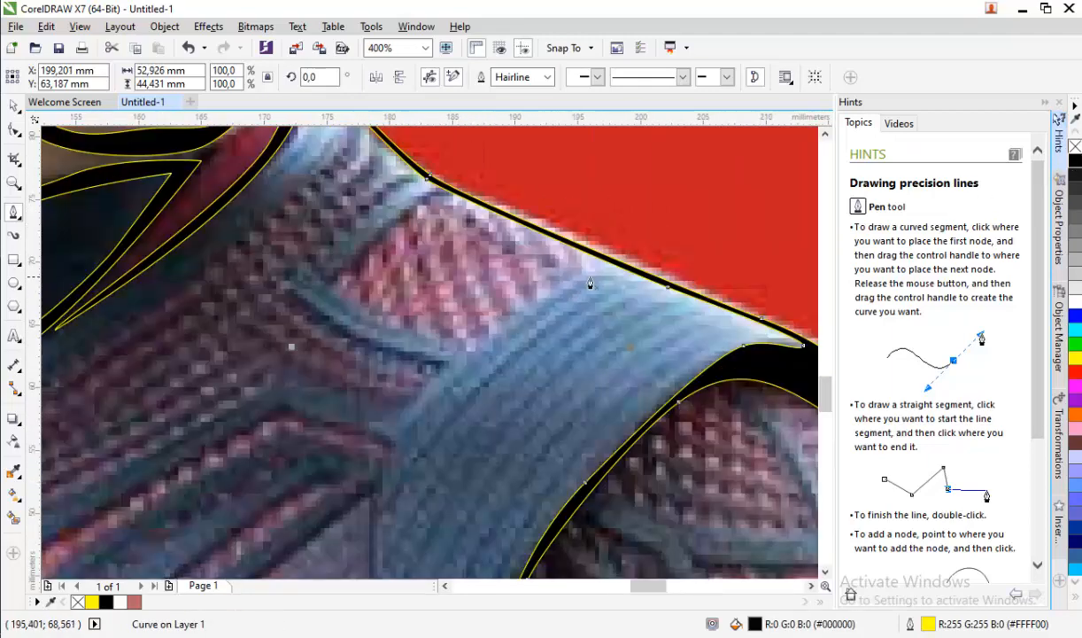
- Trace the shoulder band's inner edge from just below the top shoulder line down to the photo's lower edge
click(598, 271)
drag(457, 345, 450, 350)
scroll(440, 356, down, 2)
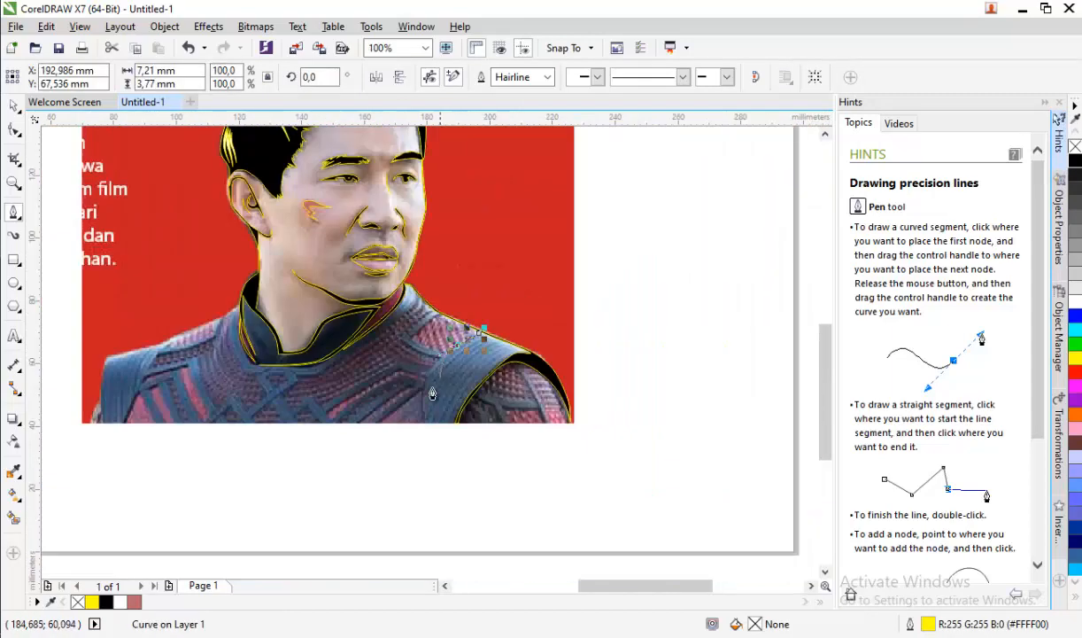
scroll(432, 387, up, 2)
drag(401, 391, 384, 451)
click(389, 530)
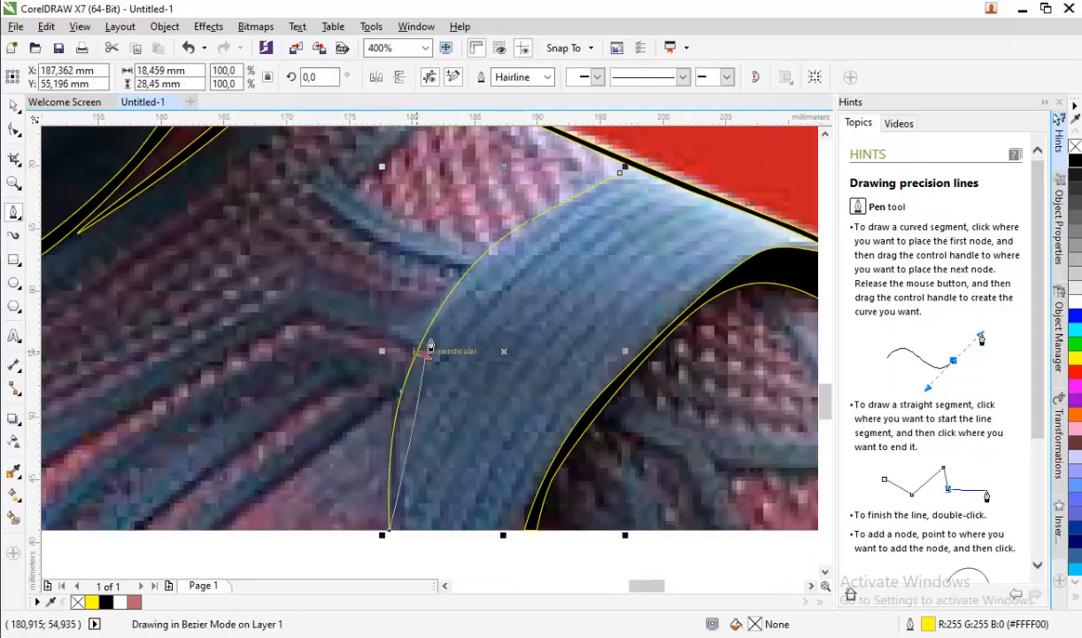
- Trace back up just inside the band's edge into the shoulder line, close the thin outline and fill it black
scroll(624, 169, up, 1)
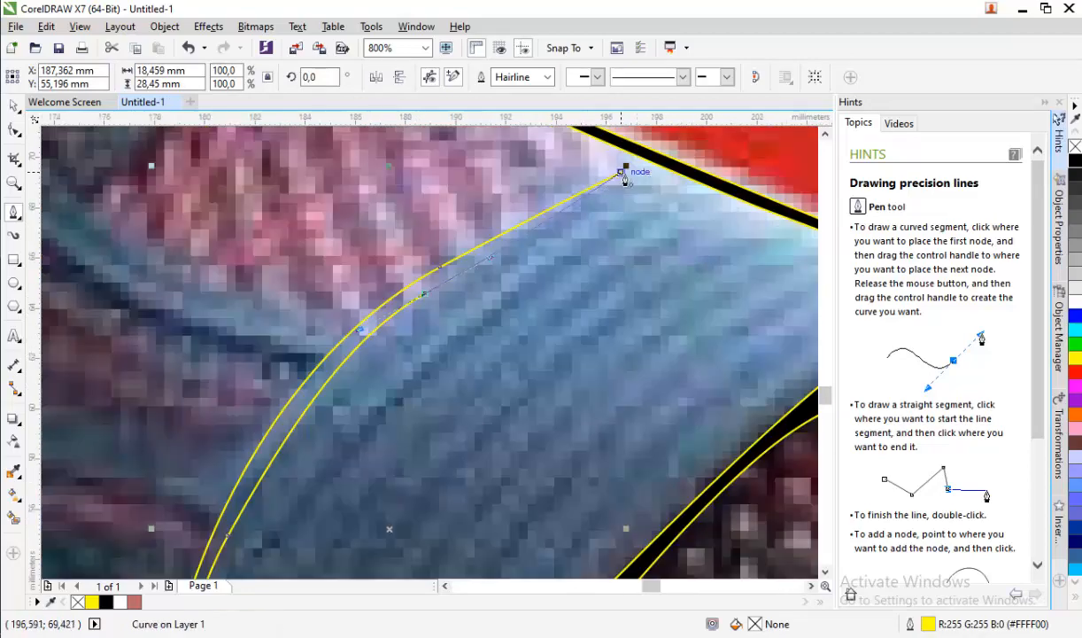
scroll(660, 173, up, 1)
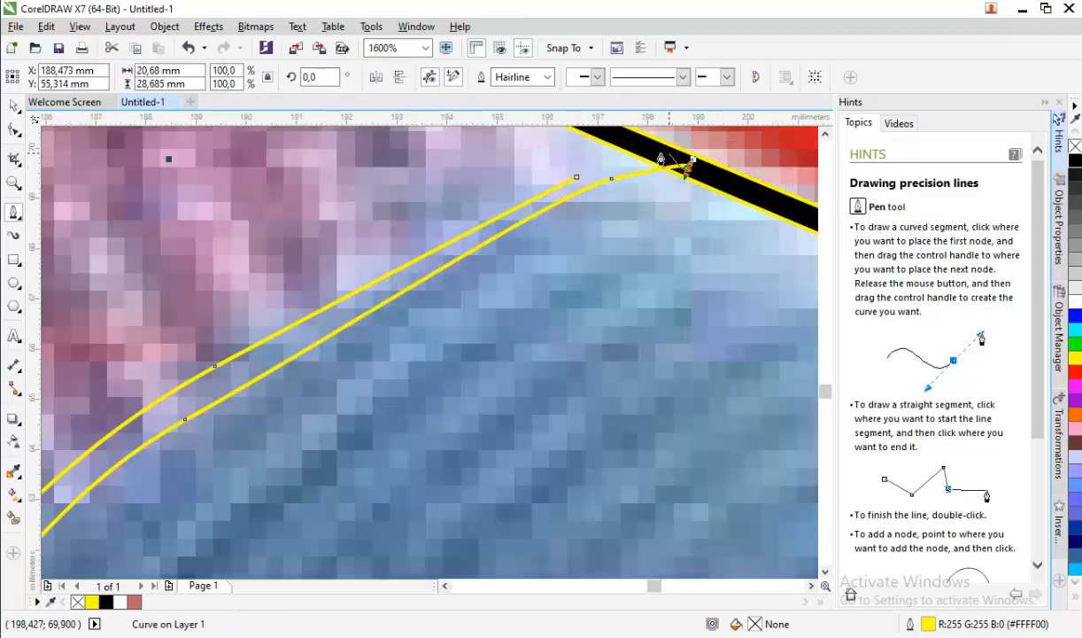
click(649, 152)
click(576, 177)
click(1074, 161)
scroll(595, 256, down, 3)
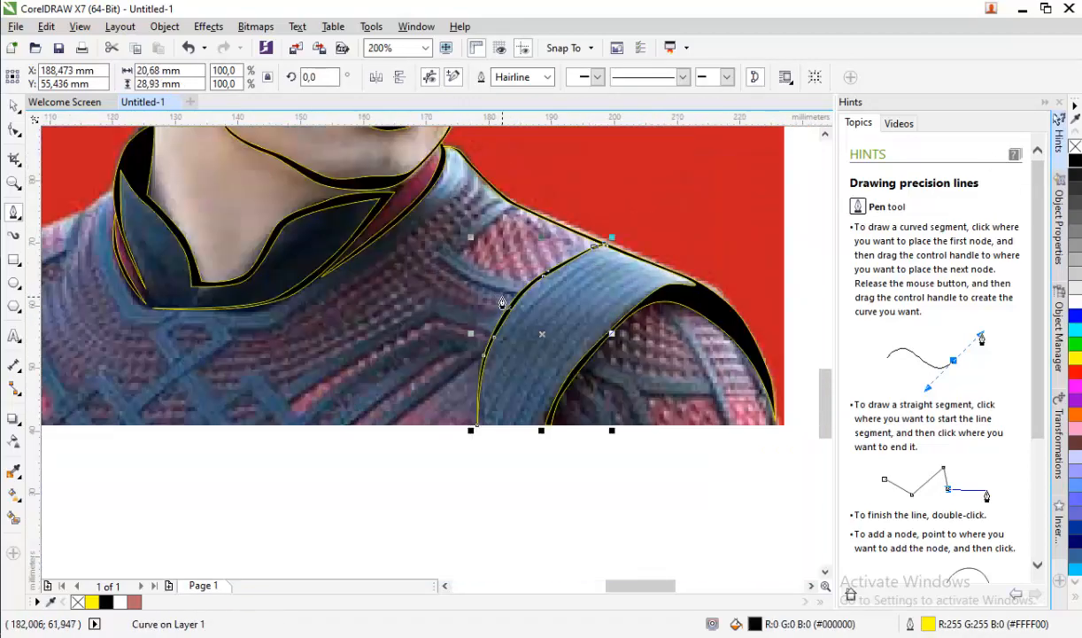
- Trace the outer line of the V-shaped shoulder trim from the shoulder line down to its corner and across to the band's edge
scroll(522, 307, up, 1)
scroll(495, 347, down, 1)
scroll(418, 313, up, 1)
scroll(478, 323, down, 1)
scroll(481, 236, up, 1)
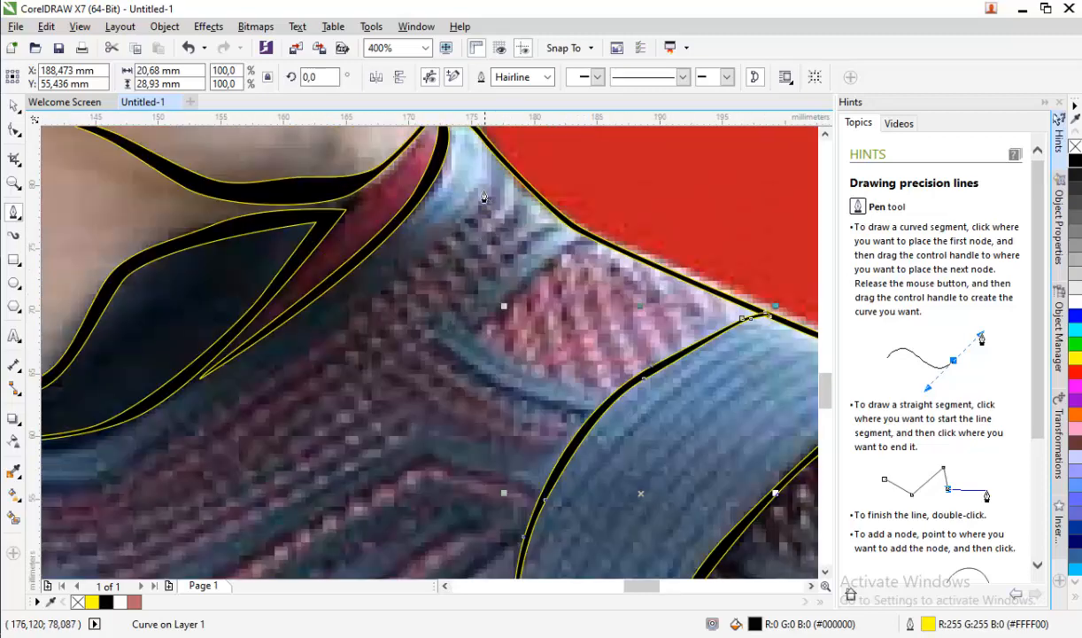
click(547, 235)
click(449, 309)
click(421, 333)
drag(508, 396, 535, 405)
scroll(580, 418, up, 1)
click(581, 411)
- Trace back along the inside of the V-shaped line, around its corner and up to the shoulder line, and close it at its start
click(593, 397)
drag(458, 364, 379, 335)
scroll(286, 255, down, 2)
scroll(217, 389, up, 2)
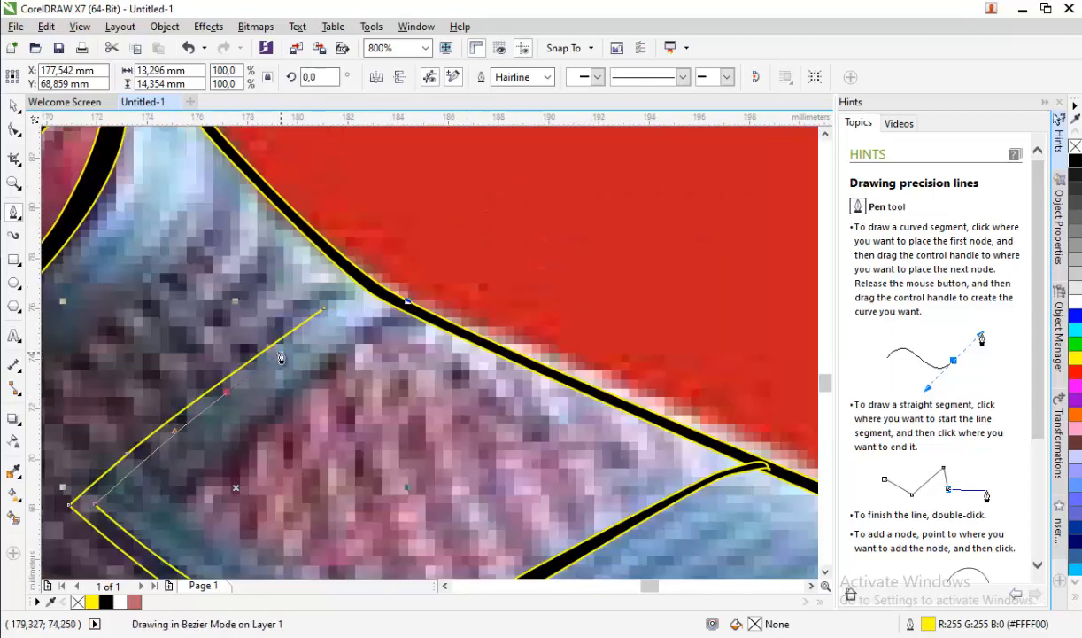
click(362, 293)
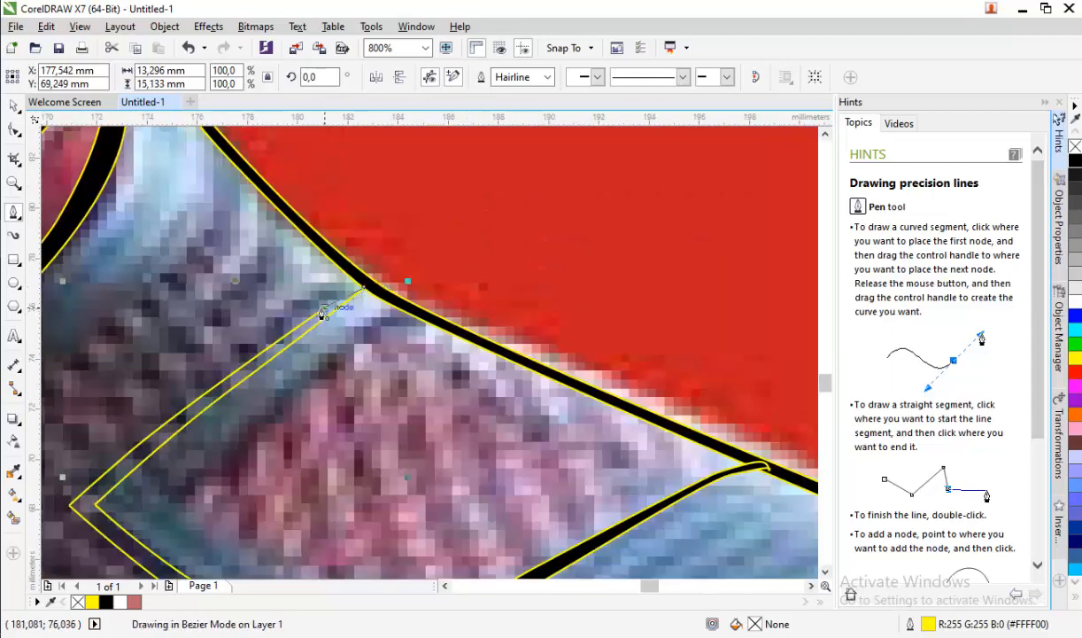
click(324, 307)
- Start a second thin outline along the inner side of the V trim's upper arm, up near the shoulder line and back to the corner
click(155, 511)
drag(287, 395, 322, 359)
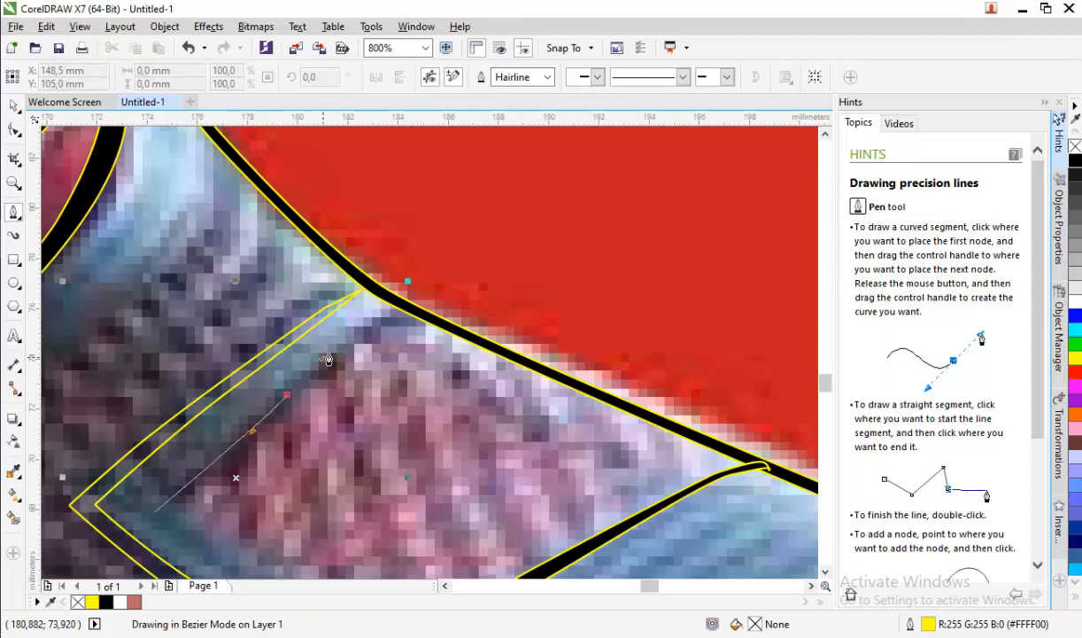
click(387, 315)
click(250, 439)
click(179, 510)
- Continue the second outline along the trim's lower arm to the band's edge and back, closing it at its starting corner
scroll(243, 368, down, 1)
scroll(245, 384, up, 1)
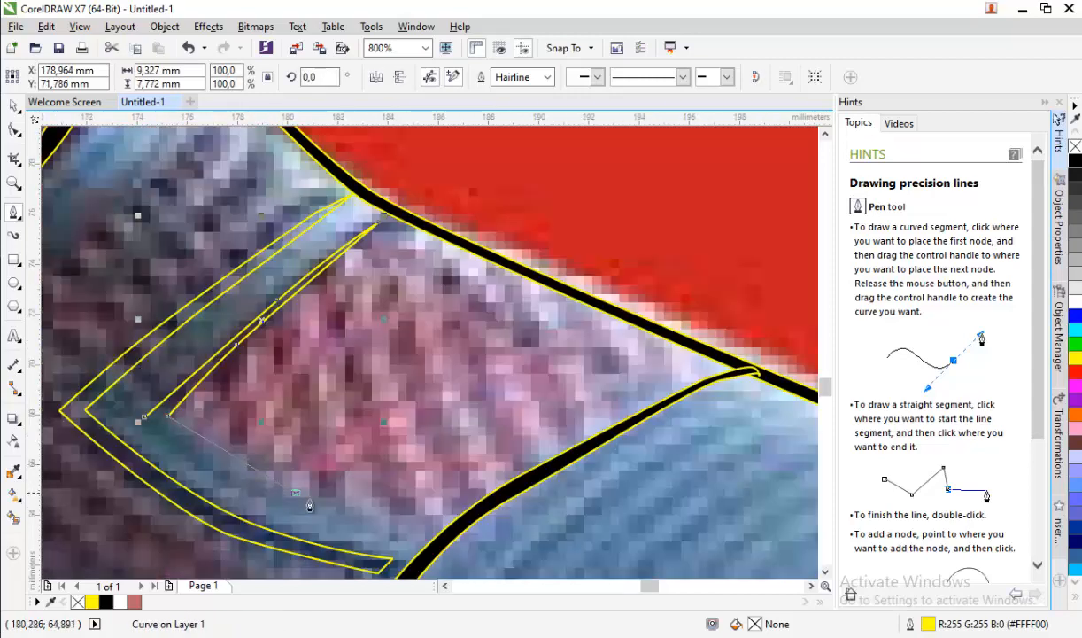
click(293, 490)
click(423, 531)
click(141, 432)
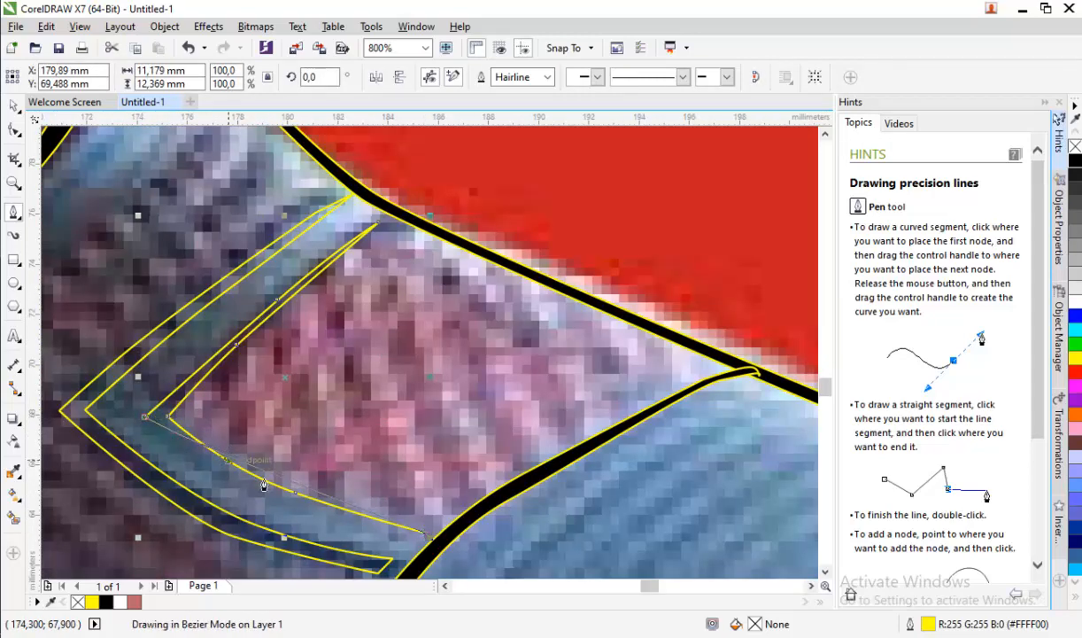
click(423, 532)
- Weld the two V-shaped trim outlines into one curve and fill it black
key(space)
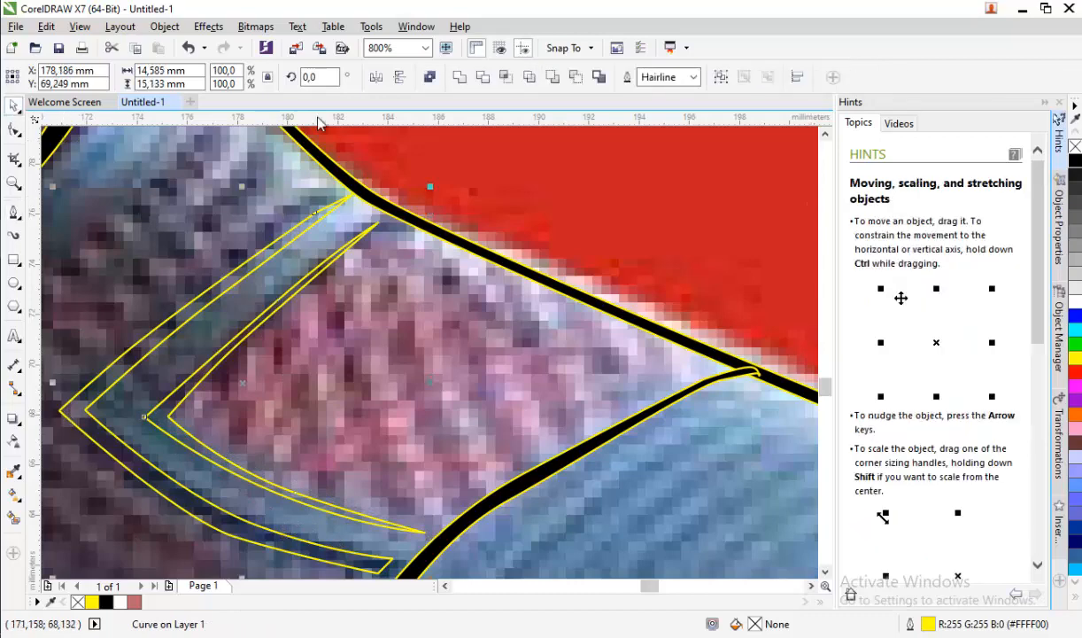
click(460, 78)
click(1074, 161)
scroll(705, 252, down, 2)
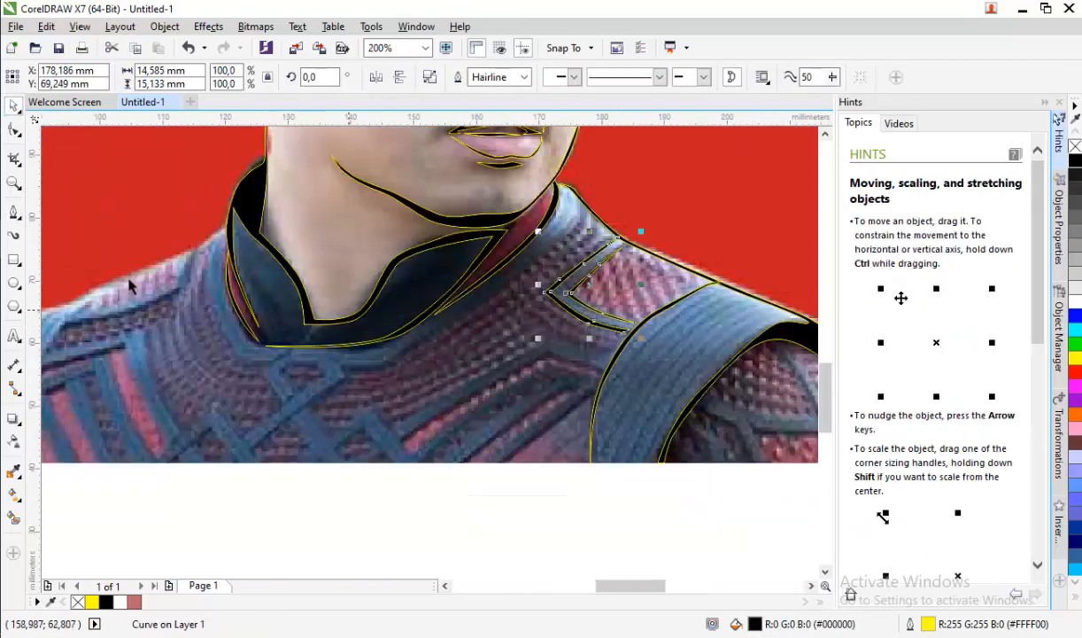
- Start the sleeve seam outline along the upper panel's lower edge, then up the panel's outer edge to the dark arch
click(18, 217)
scroll(337, 322, down, 1)
scroll(564, 376, up, 3)
click(251, 248)
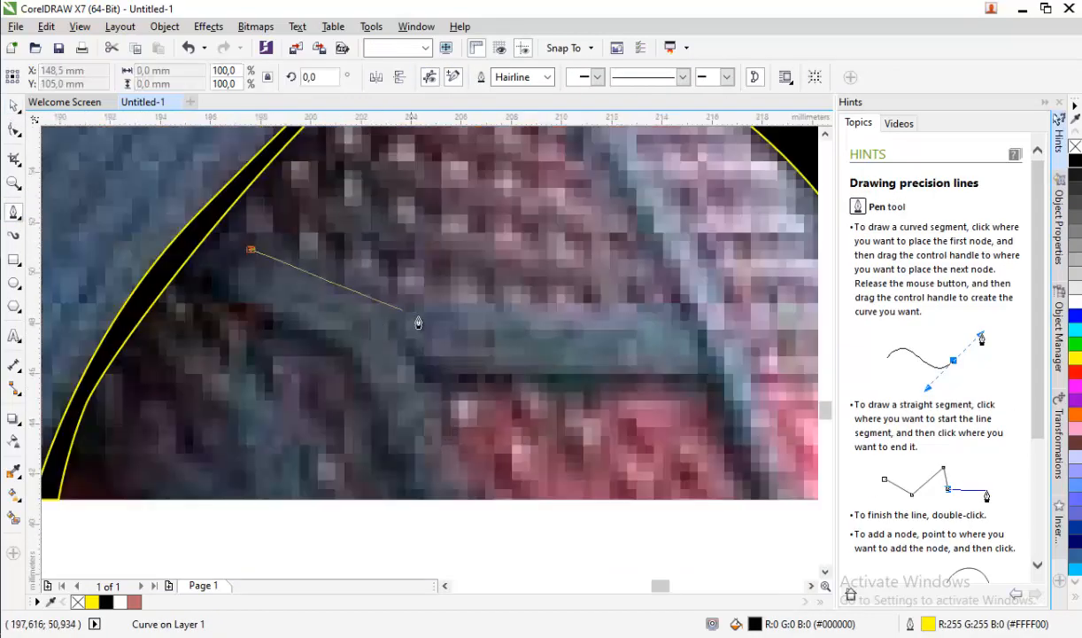
mouse_move(457, 320)
mouse_down()
mouse_move(559, 322)
mouse_move(535, 282)
mouse_up()
click(668, 296)
scroll(628, 383, down, 2)
scroll(635, 319, up, 2)
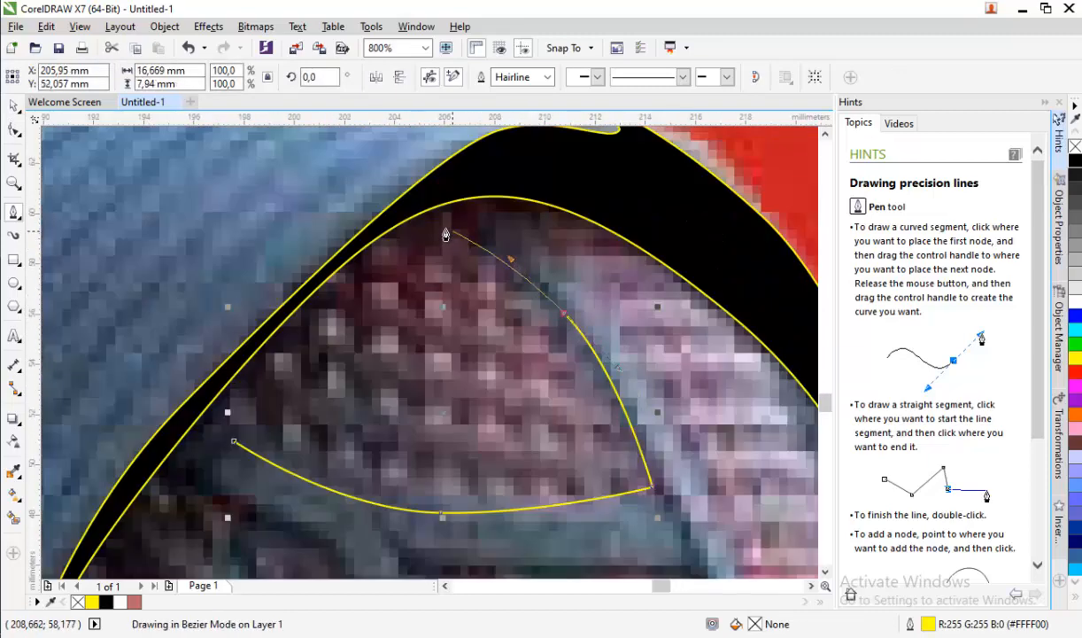
click(444, 223)
- Continue the seam outline under the arch and down the light strip's outer side to the photo's lower edge
scroll(485, 213, down, 1)
click(581, 358)
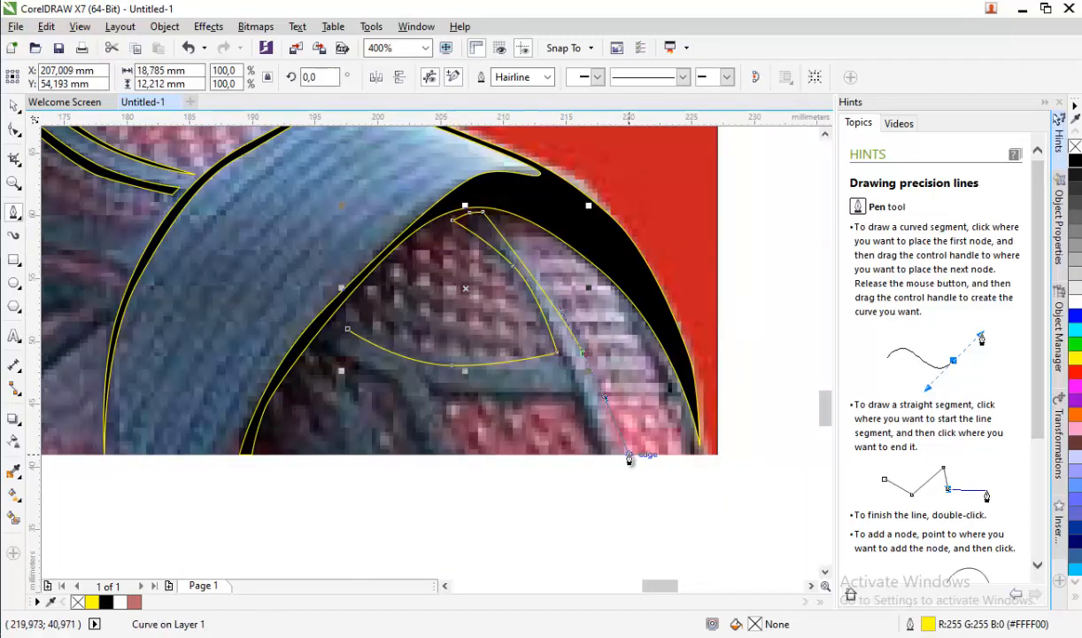
click(625, 463)
scroll(624, 460, up, 2)
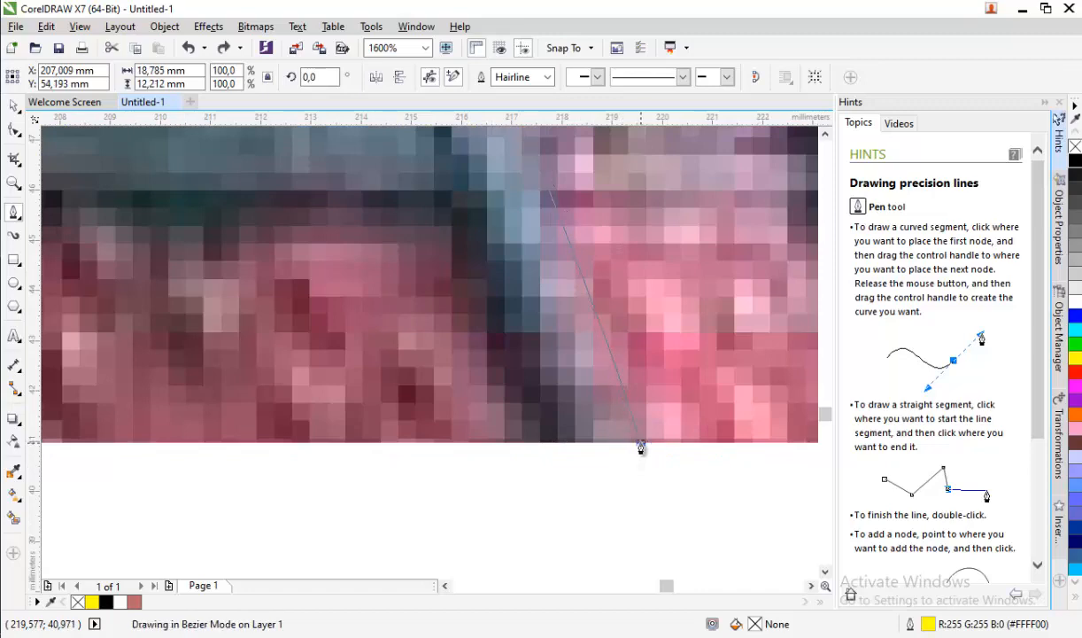
scroll(537, 443, down, 1)
- Run the outline back up the strip's inner side and along the lower edge of the sleeve's cross seam
click(488, 322)
scroll(488, 323, down, 2)
click(435, 319)
scroll(439, 323, up, 1)
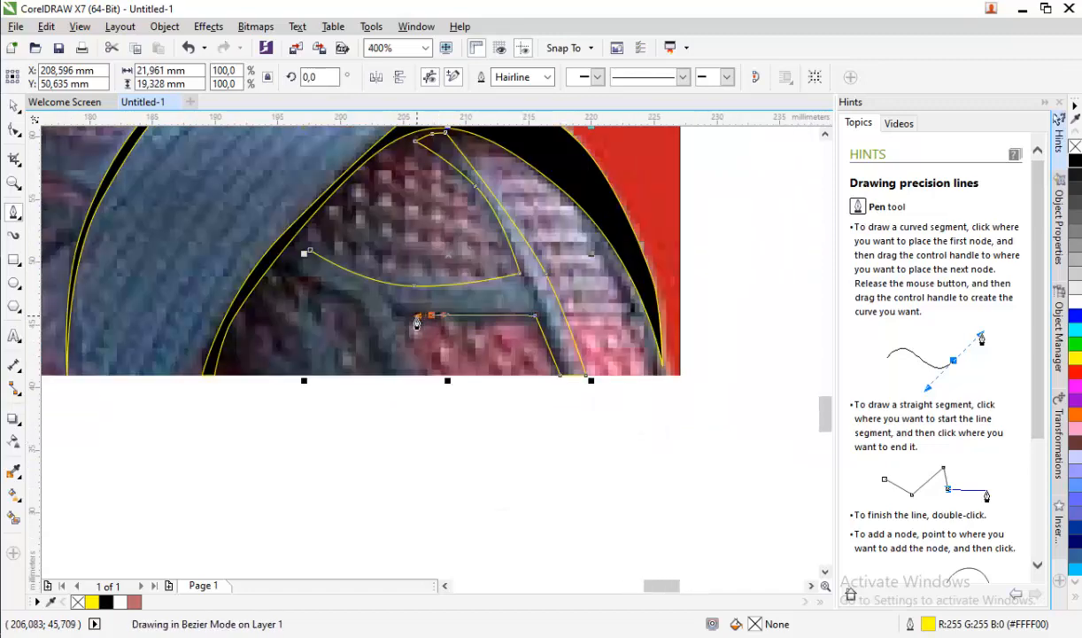
- Trace around the seam's lower branch and along its underside toward the shoulder band, then close the seam outline
click(394, 312)
click(363, 300)
scroll(304, 275, up, 1)
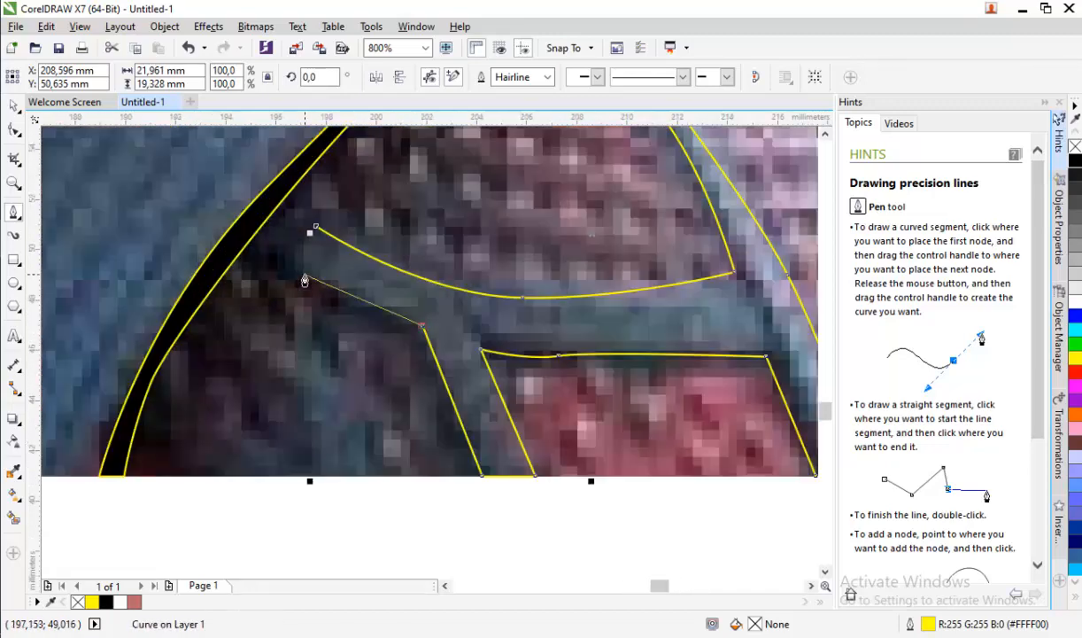
drag(320, 286, 283, 266)
click(261, 244)
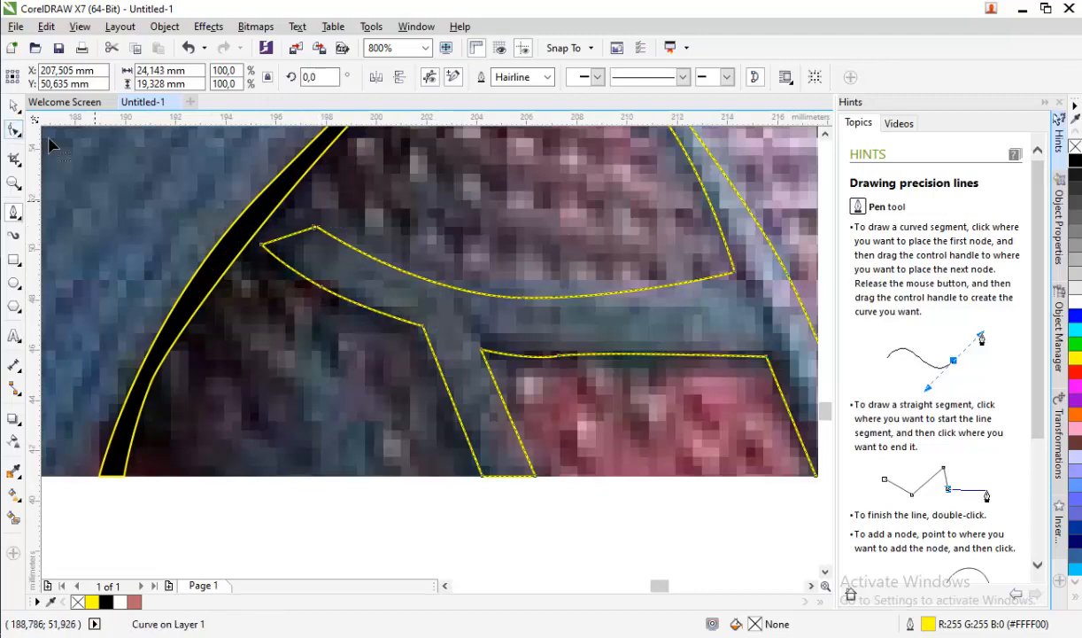
- Move the seam outline's upper end node against the shoulder band's edge and delete the extra node on the cross seam's lower edge
drag(316, 227, 288, 208)
scroll(641, 266, down, 2)
scroll(674, 266, up, 2)
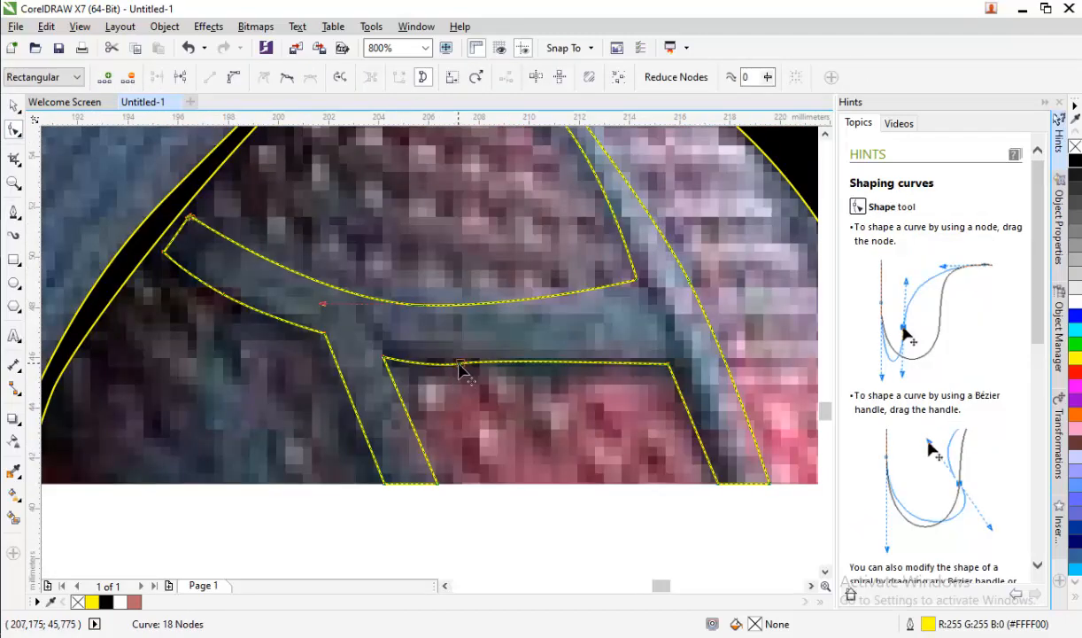
double_click(459, 363)
- Reshape the cross seam's lower edge by adjusting its end nodes and curve handles, and fill the sleeve seam black
mouse_move(668, 364)
mouse_down()
mouse_move(656, 339)
mouse_move(664, 347)
mouse_up()
key(ctrl+z)
right_click(664, 346)
click(694, 151)
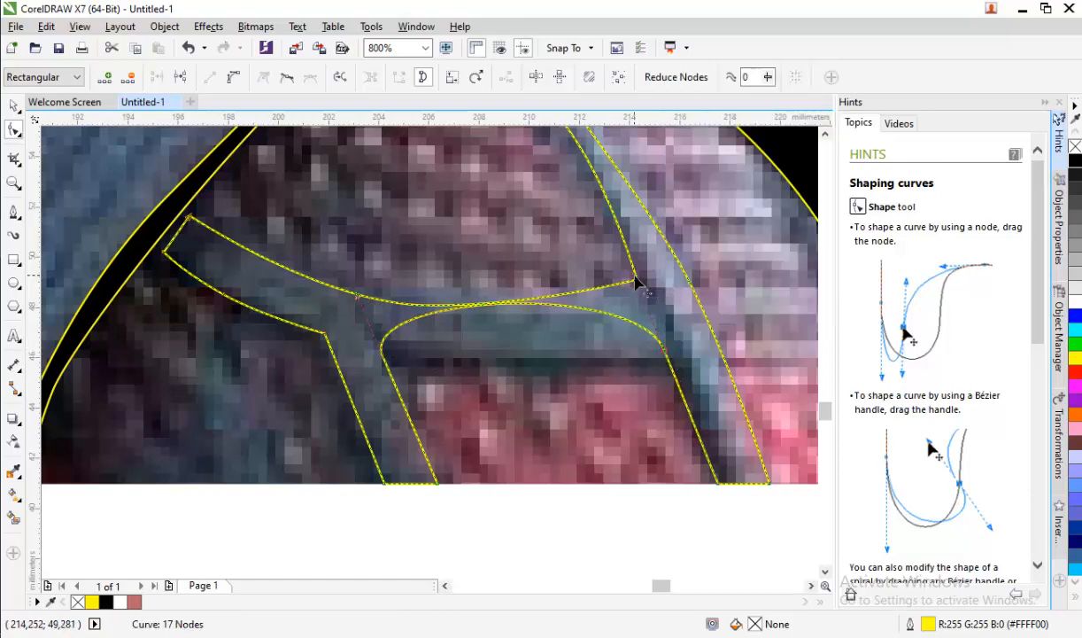
drag(634, 277, 574, 358)
drag(358, 296, 560, 327)
right_click(384, 359)
click(411, 154)
scroll(576, 292, down, 2)
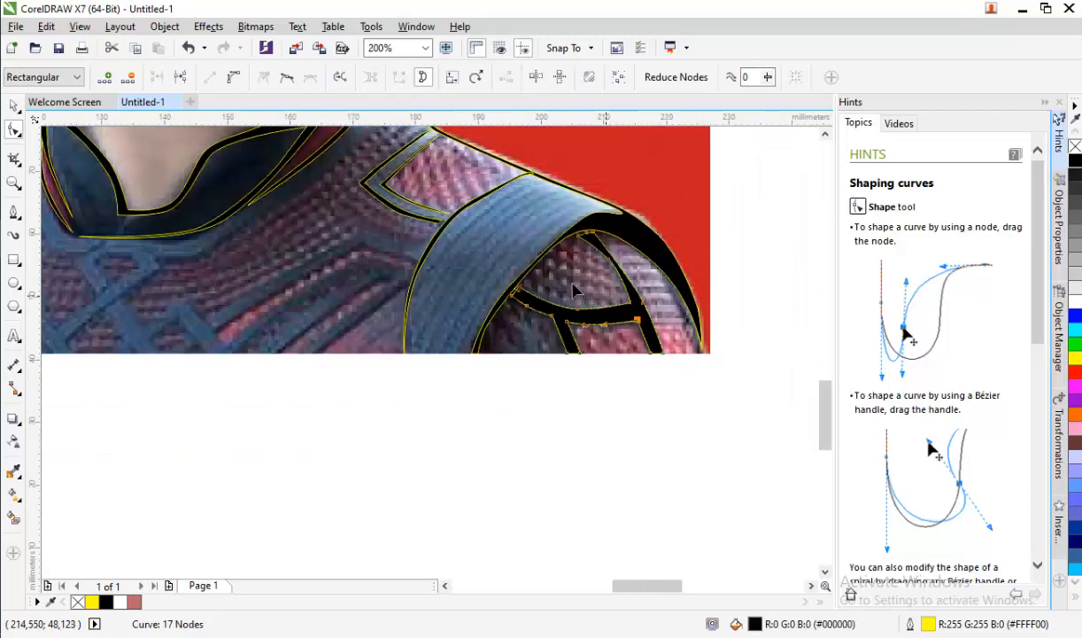
- Start the chest outline at the shoulder band's edge, over the trim's peak and down the diagonal to the criss-cross trim
click(14, 213)
scroll(567, 266, down, 1)
scroll(576, 265, up, 2)
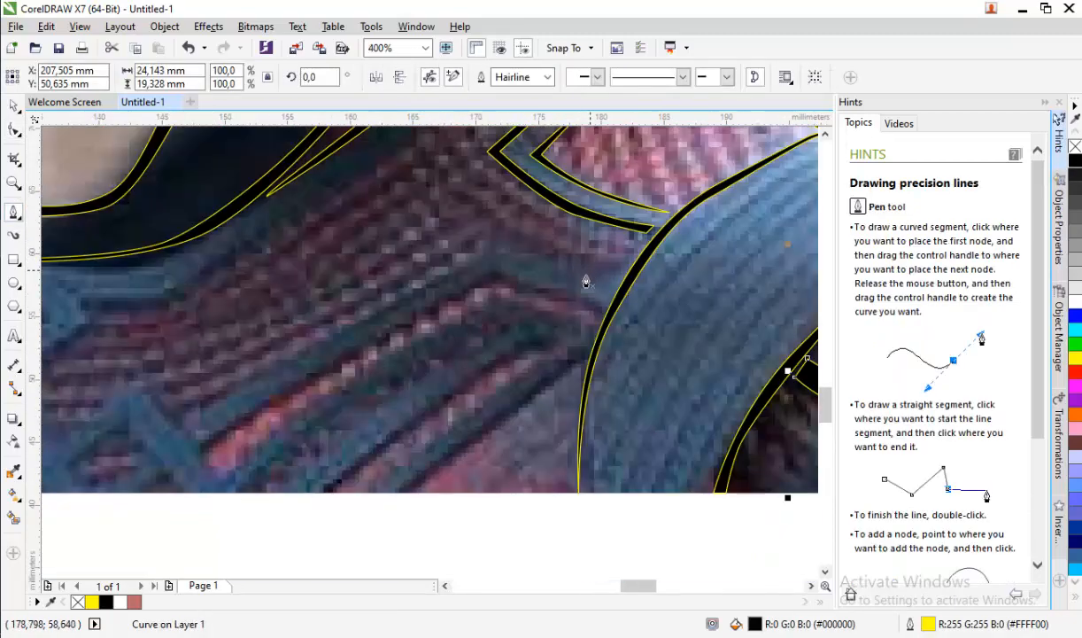
click(608, 276)
click(512, 245)
click(164, 425)
click(144, 391)
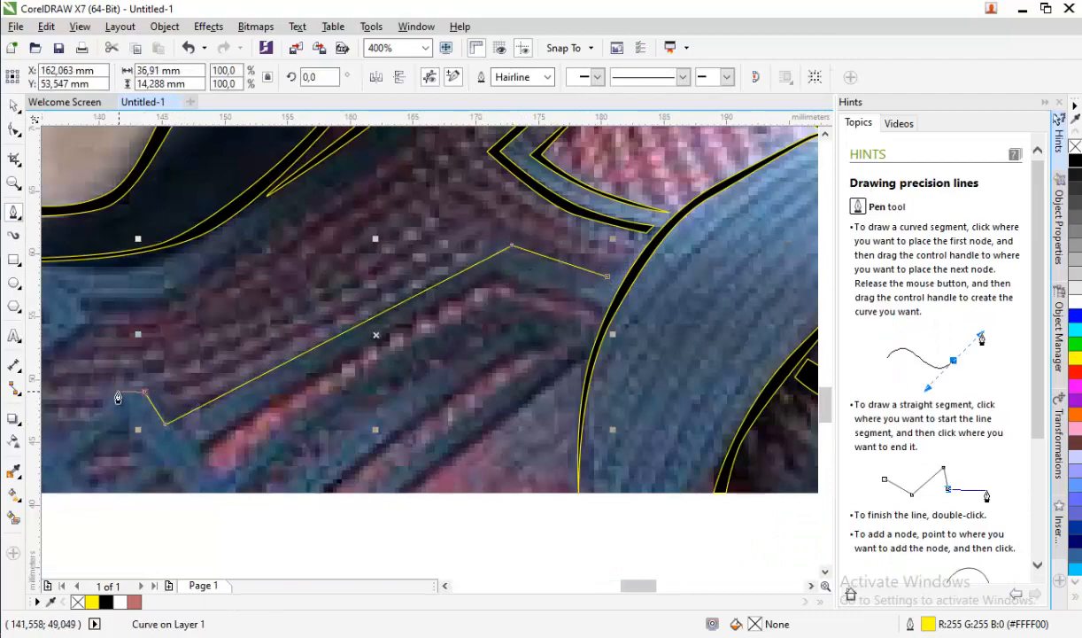
- Zigzag the chest outline around the criss-cross trim and up to the trim strip below the collar's centre
click(119, 390)
scroll(409, 322, down, 1)
scroll(219, 359, up, 1)
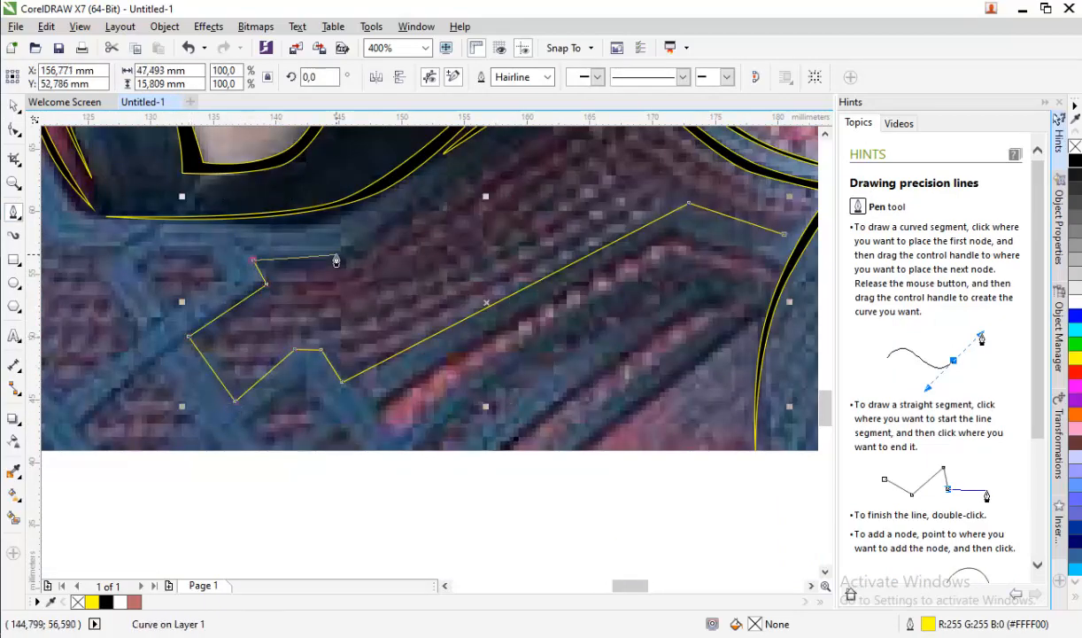
- Run the outline up along the collar trim's outer edge and curve it toward the top of the shoulder near the jaw
scroll(266, 290, down, 2)
scroll(400, 229, up, 1)
scroll(386, 214, up, 1)
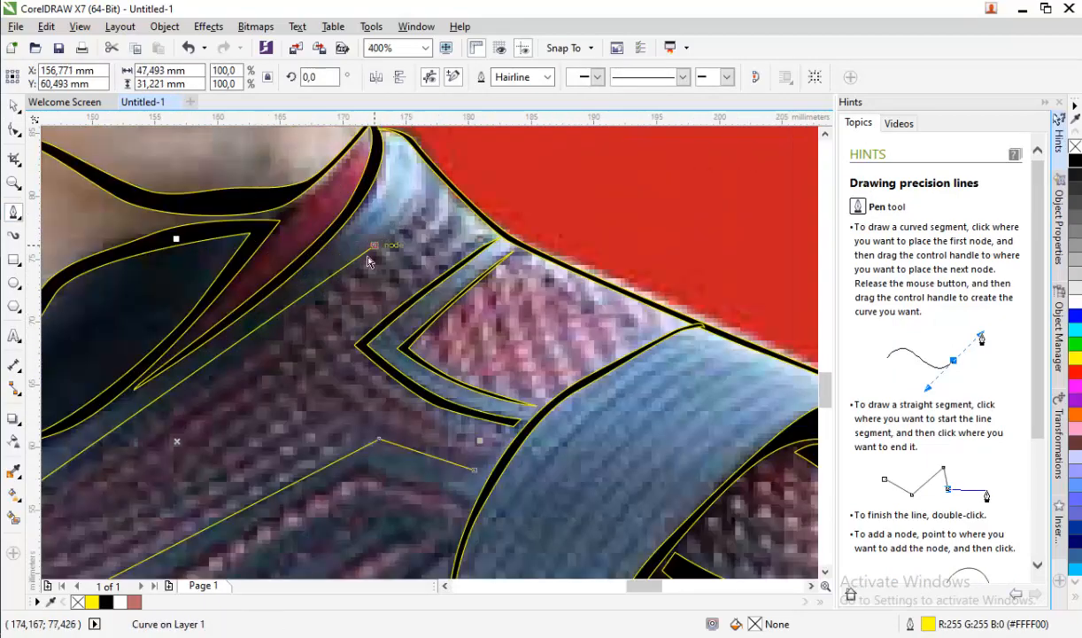
key(ctrl+z)
click(307, 308)
drag(420, 212, 429, 200)
click(430, 183)
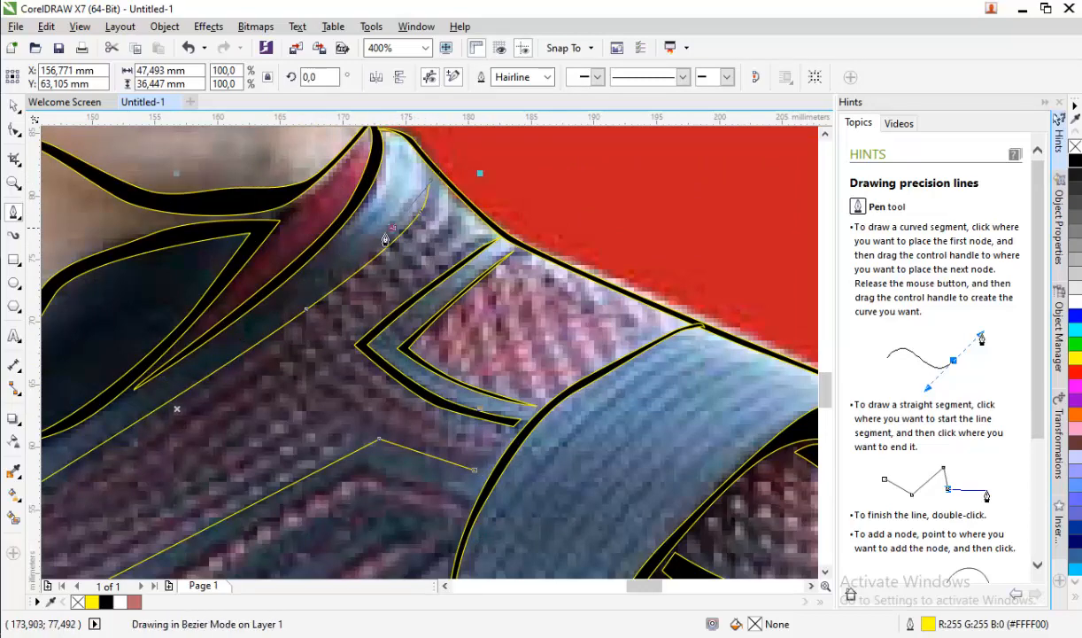
- Trace back down close beneath the collar's edge and across to the collar's lower left corner
scroll(344, 248, down, 2)
scroll(262, 297, up, 2)
drag(399, 248, 313, 310)
click(199, 321)
scroll(233, 324, down, 1)
scroll(251, 330, up, 2)
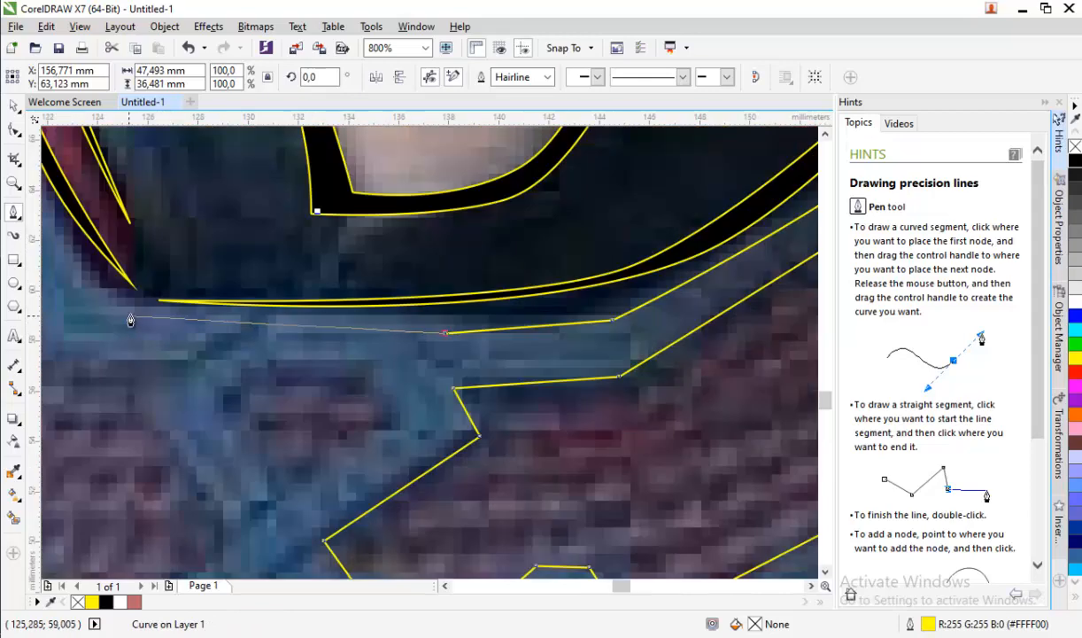
click(140, 307)
- Carry the outline up the collar's left side to the top of the left shoulder
scroll(206, 327, down, 2)
scroll(207, 330, up, 1)
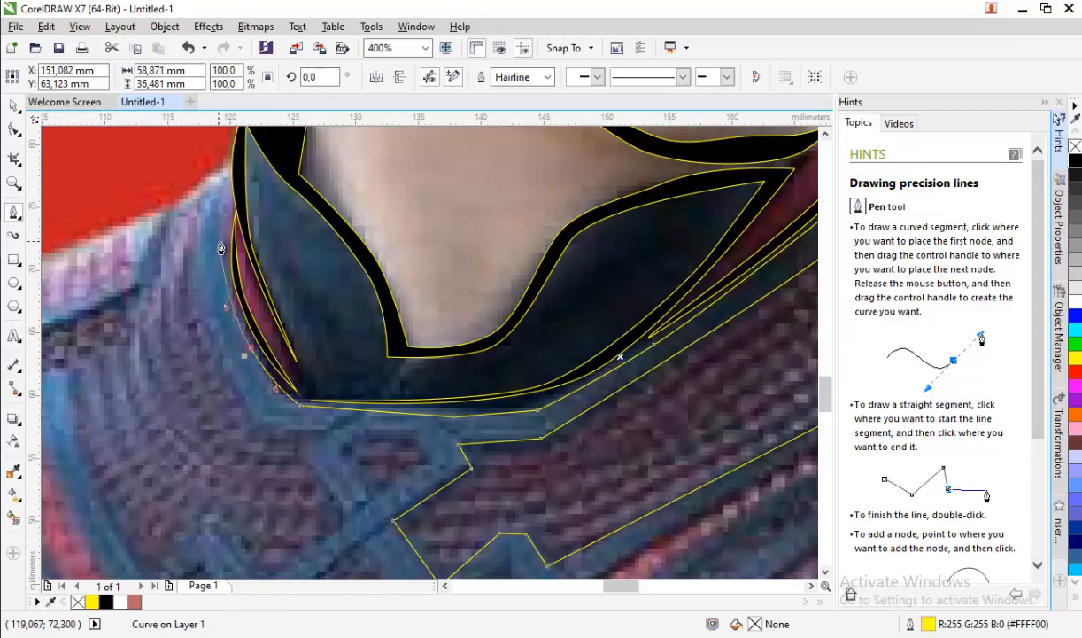
click(222, 175)
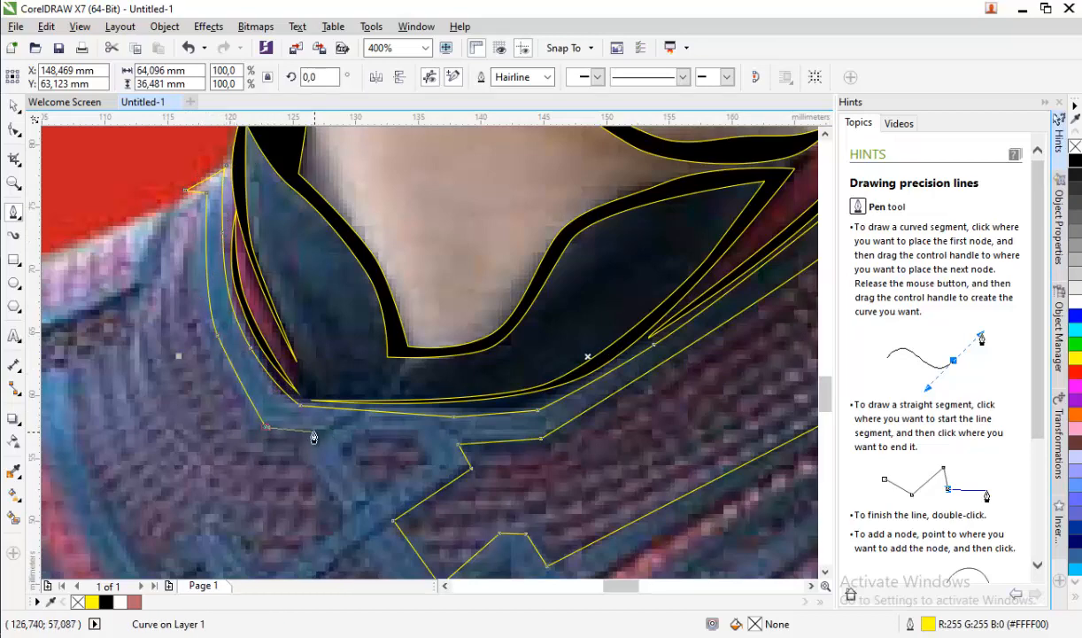
- Zigzag the outline along the left of the criss-cross trim and up the left chest panel's outer seam
scroll(347, 519, down, 2)
scroll(403, 442, up, 2)
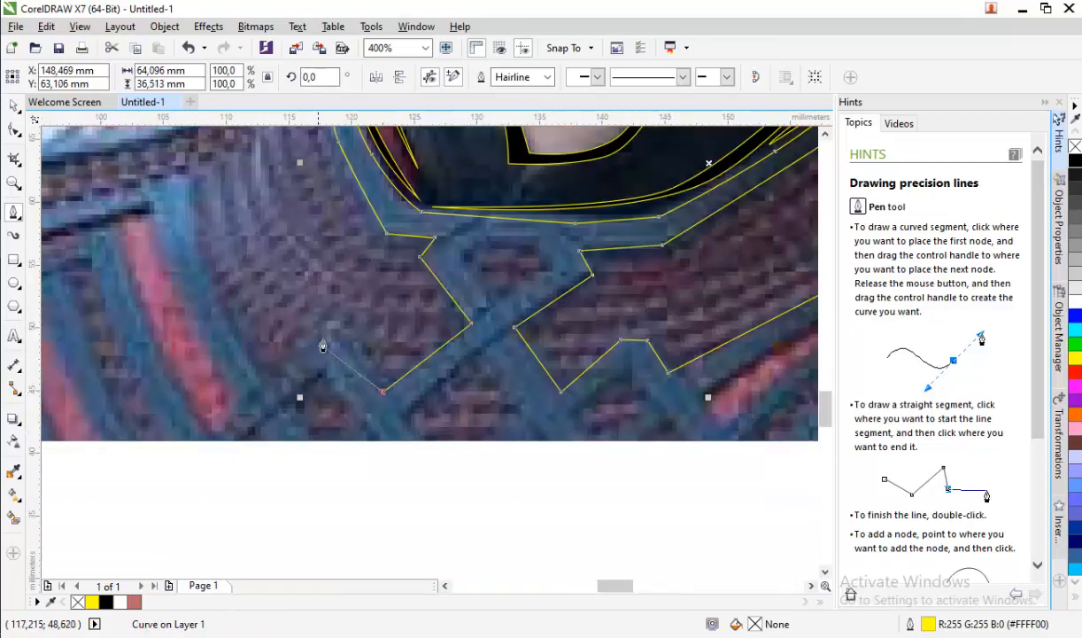
click(271, 395)
scroll(274, 390, down, 1)
scroll(239, 342, up, 1)
click(227, 218)
scroll(227, 218, down, 1)
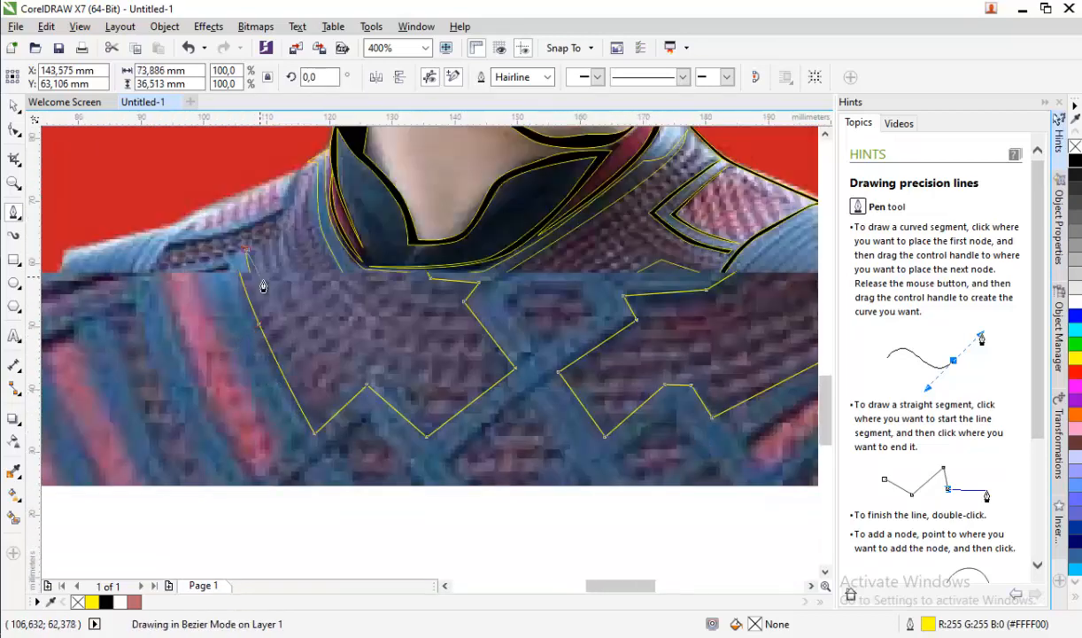
- Carry the outline around the narrow strip below the left shoulder patch and up to the shoulder's upper edge
scroll(140, 192, up, 1)
click(131, 287)
scroll(291, 213, down, 1)
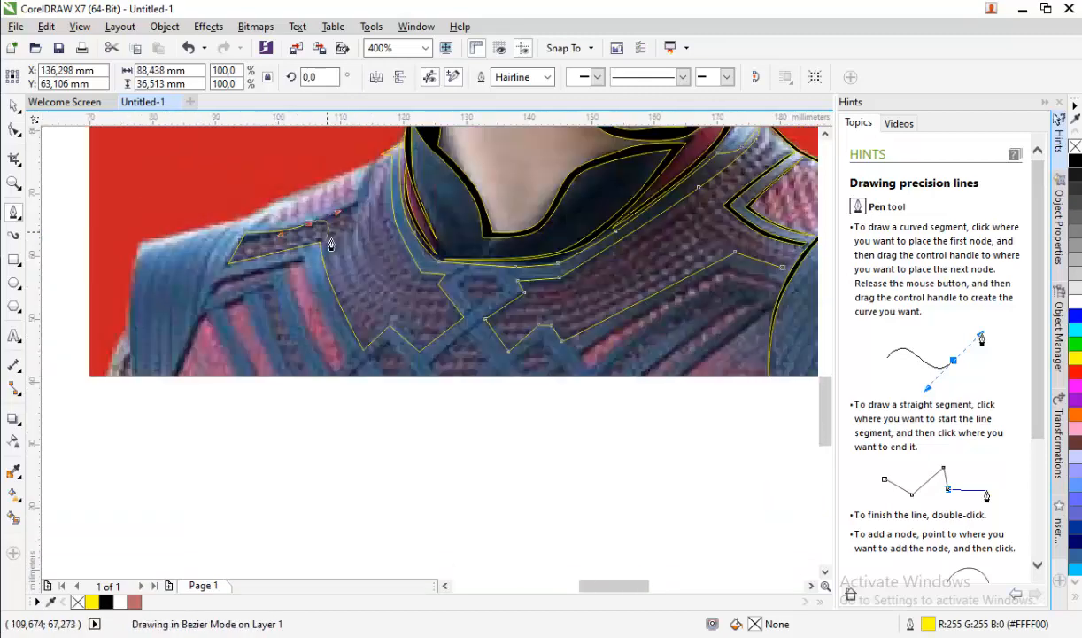
scroll(358, 128, up, 1)
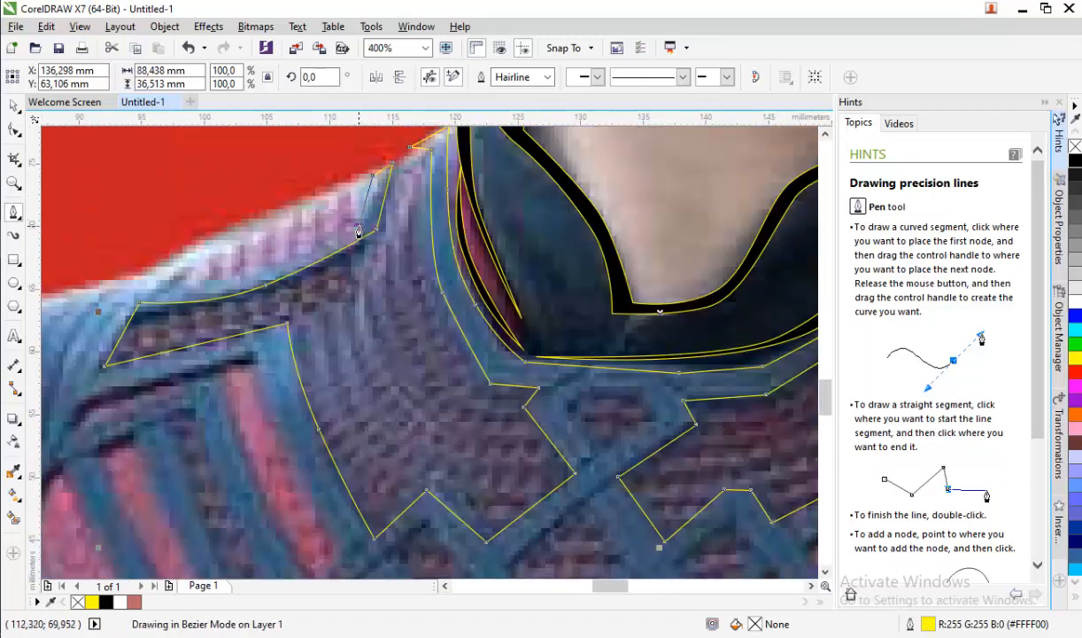
scroll(340, 226, down, 1)
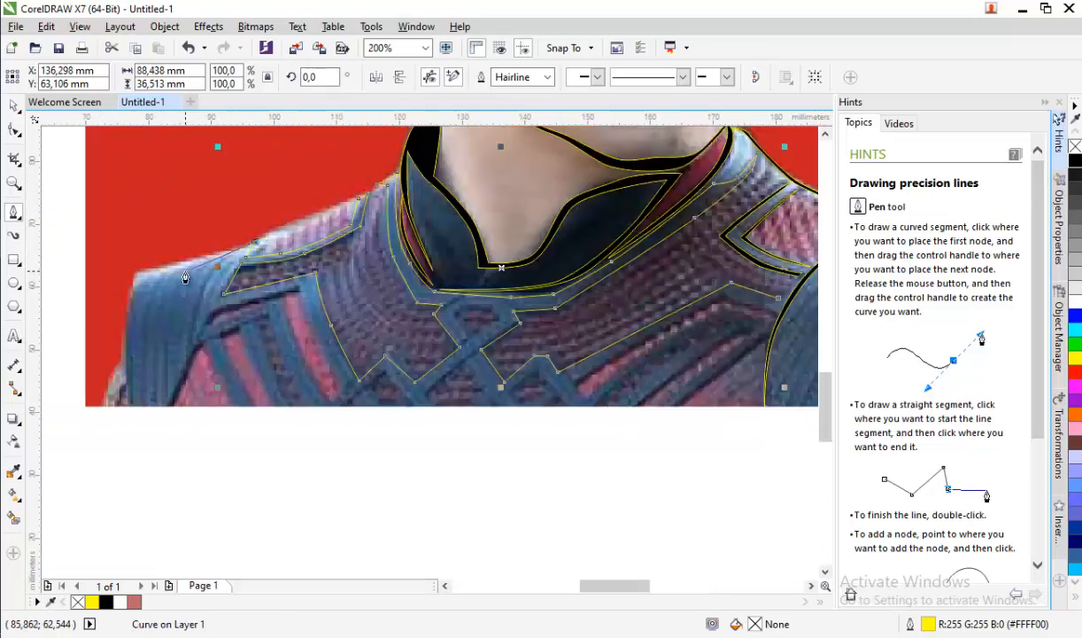
- Run the outline beneath the left shoulder patch, then down the strap's inner seam to the photo's lower edge
scroll(229, 256, up, 1)
click(255, 244)
scroll(189, 340, down, 1)
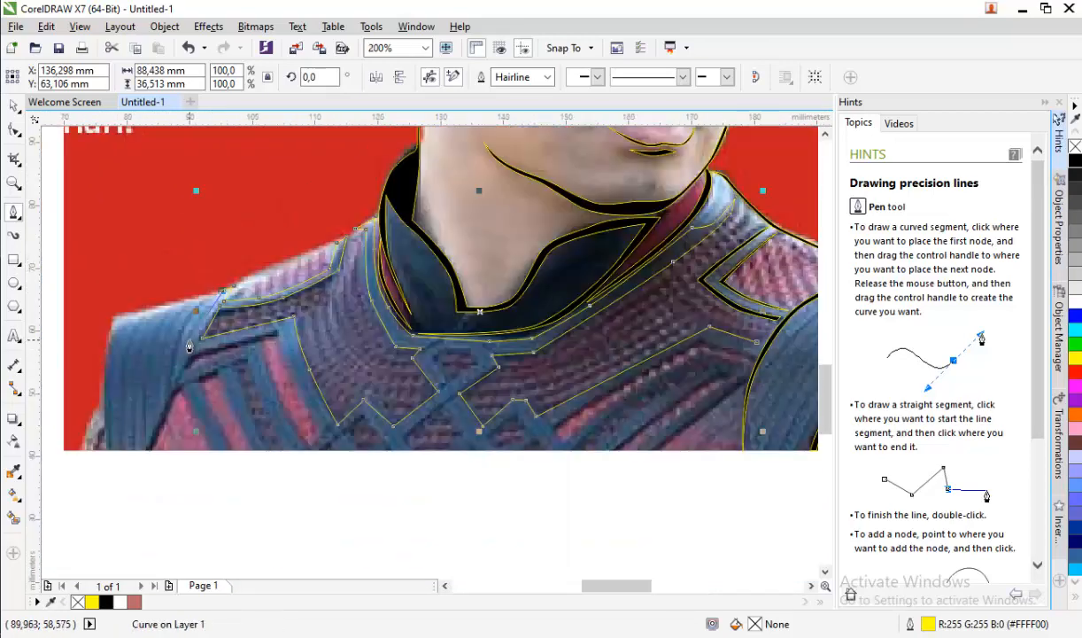
click(150, 424)
scroll(175, 341, up, 1)
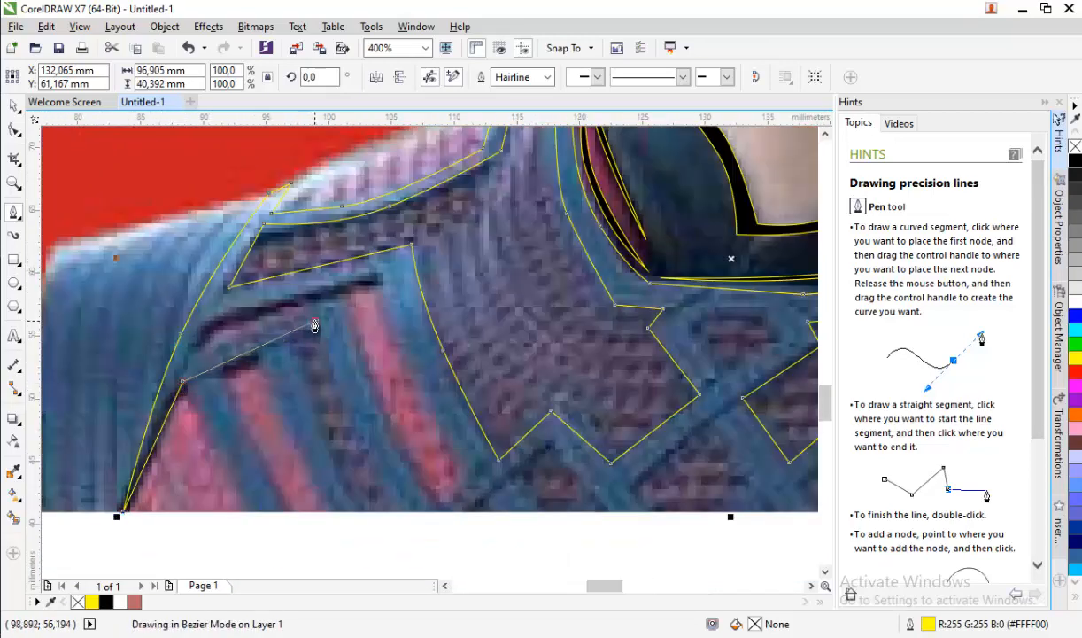
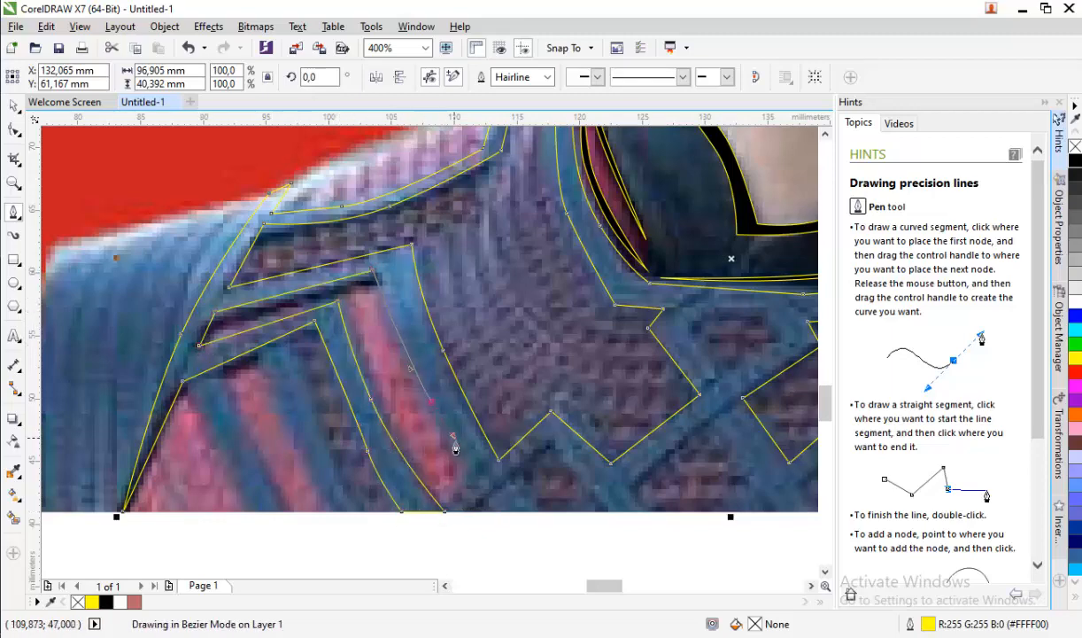
- Trace around the left chest stripes and zigzag the outline through the criss-cross trim along the photo's lower edge
scroll(400, 475, down, 2)
scroll(464, 508, up, 2)
scroll(268, 398, up, 1)
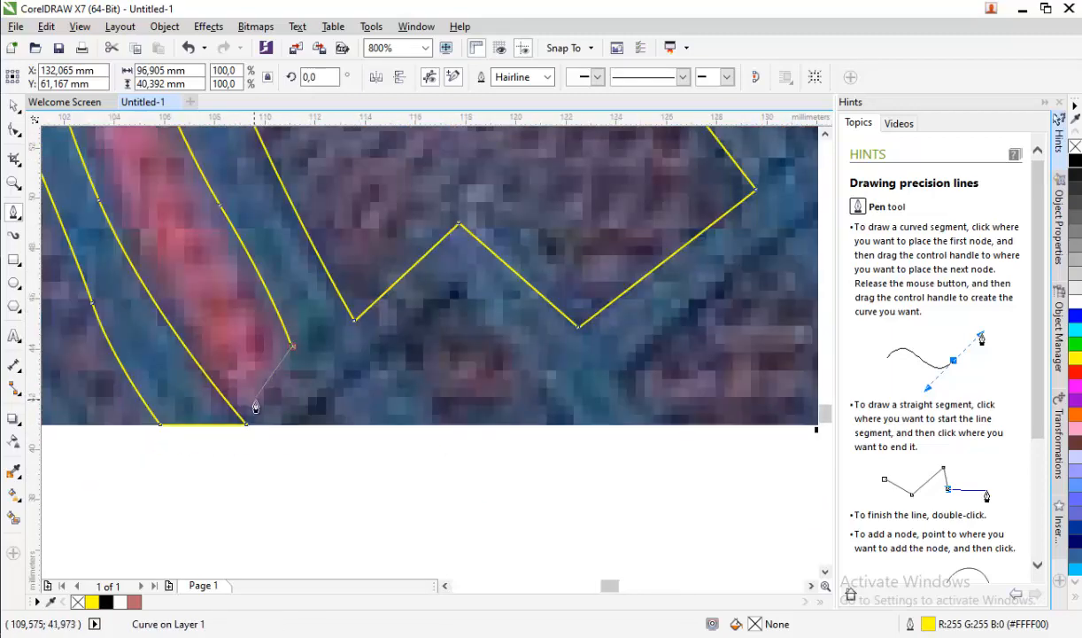
click(315, 426)
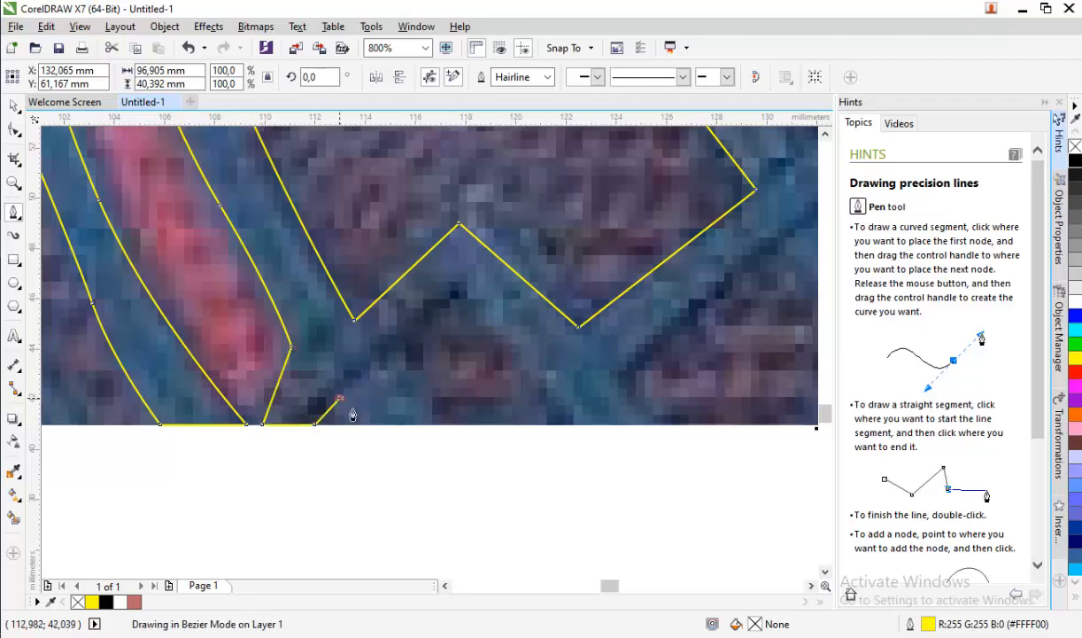
click(571, 427)
scroll(517, 393, down, 2)
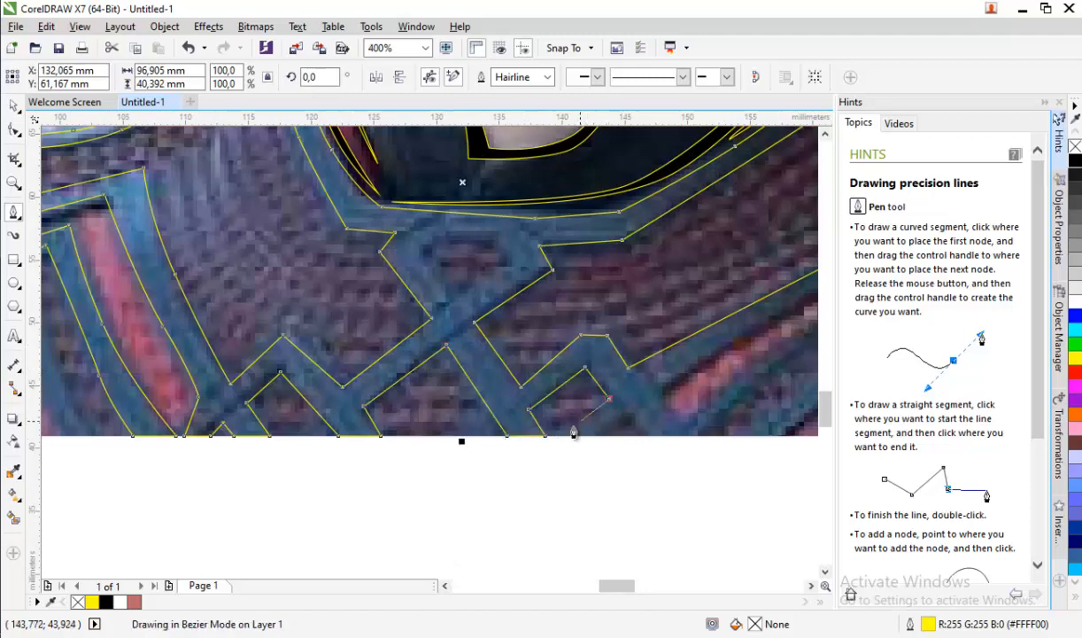
- Trace a long narrow loop around the first slanted stripe on the right chest, back to the photo's lower edge
scroll(630, 443, down, 2)
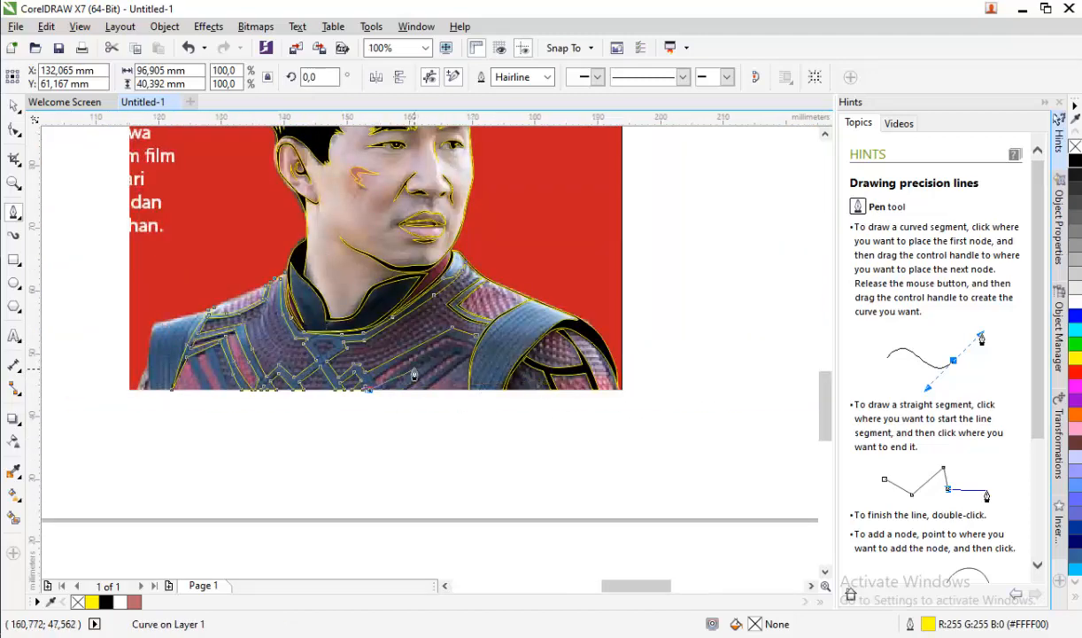
scroll(358, 411, up, 2)
drag(505, 293, 576, 256)
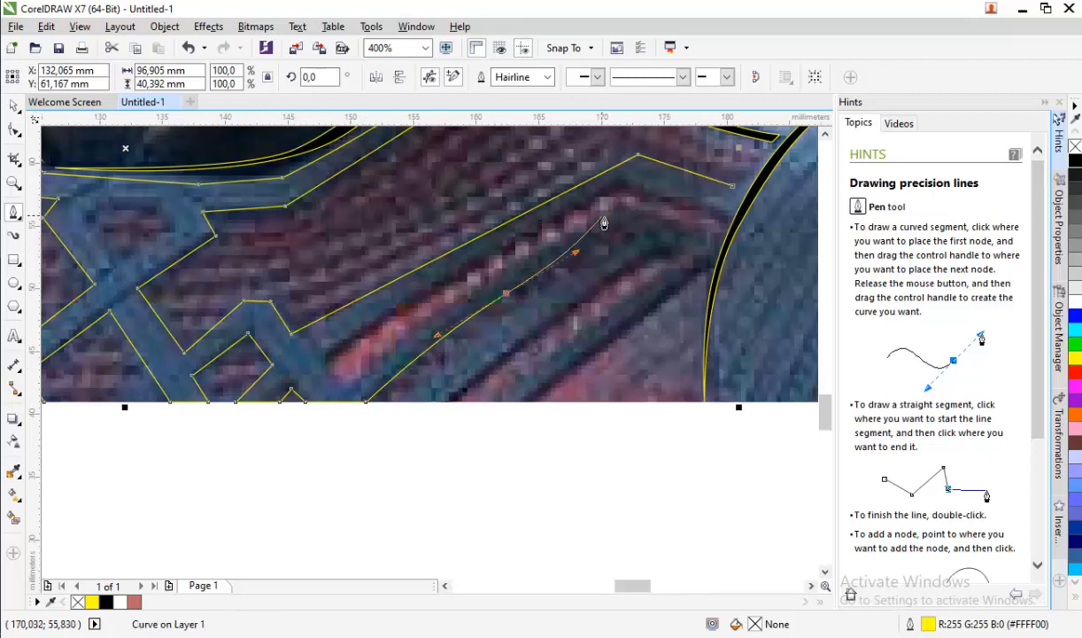
drag(474, 347, 413, 412)
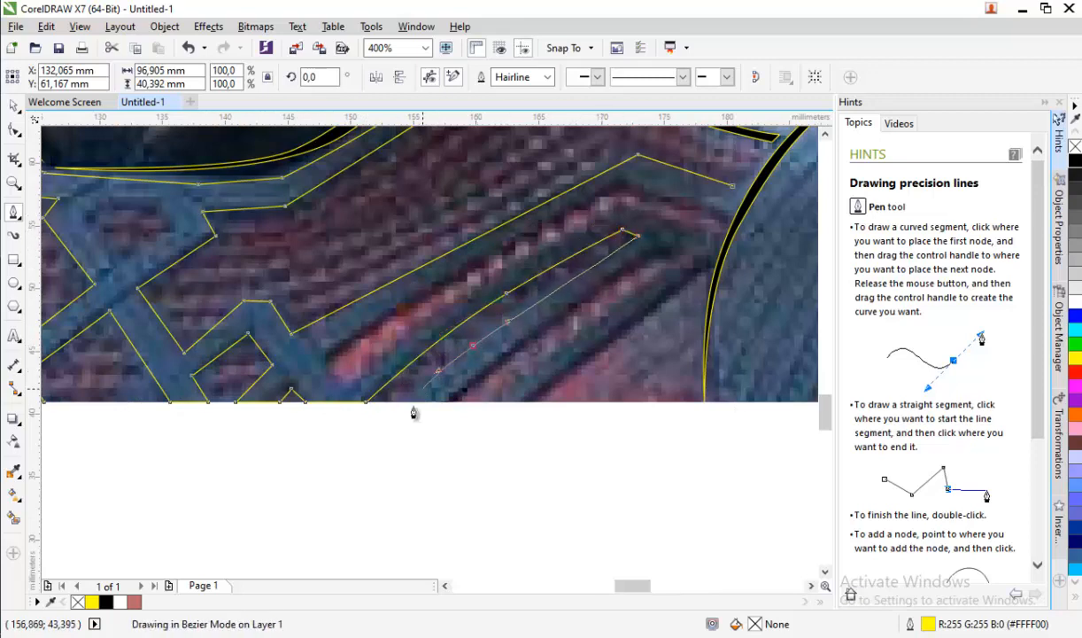
click(403, 408)
key(ctrl+z)
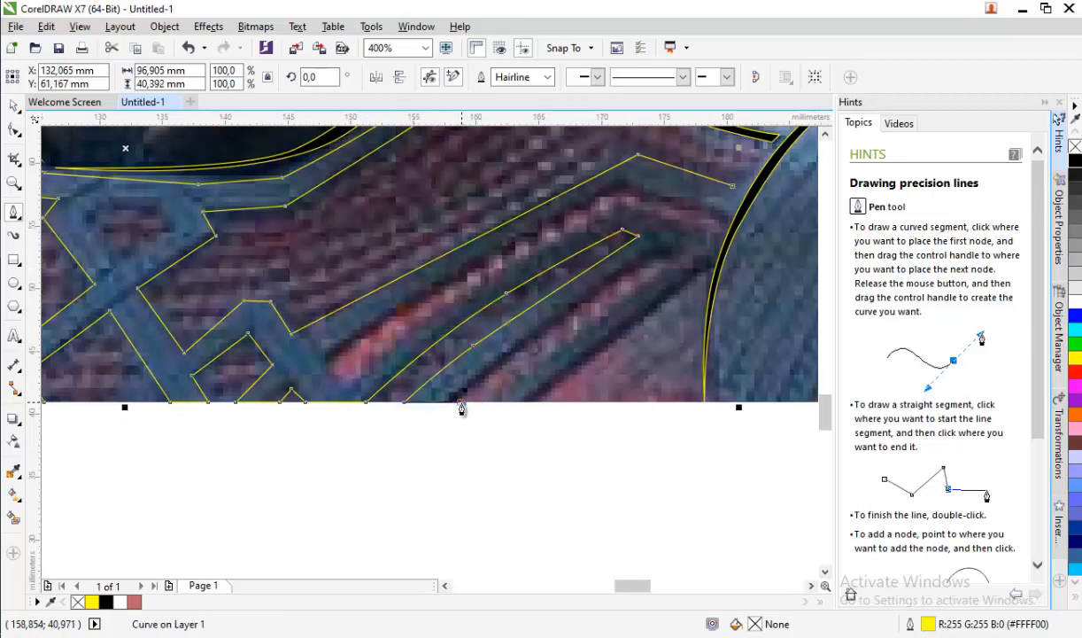
- Loop the outline around the second slanted stripe and bring it up beside the right strap's black seam
drag(579, 312, 666, 258)
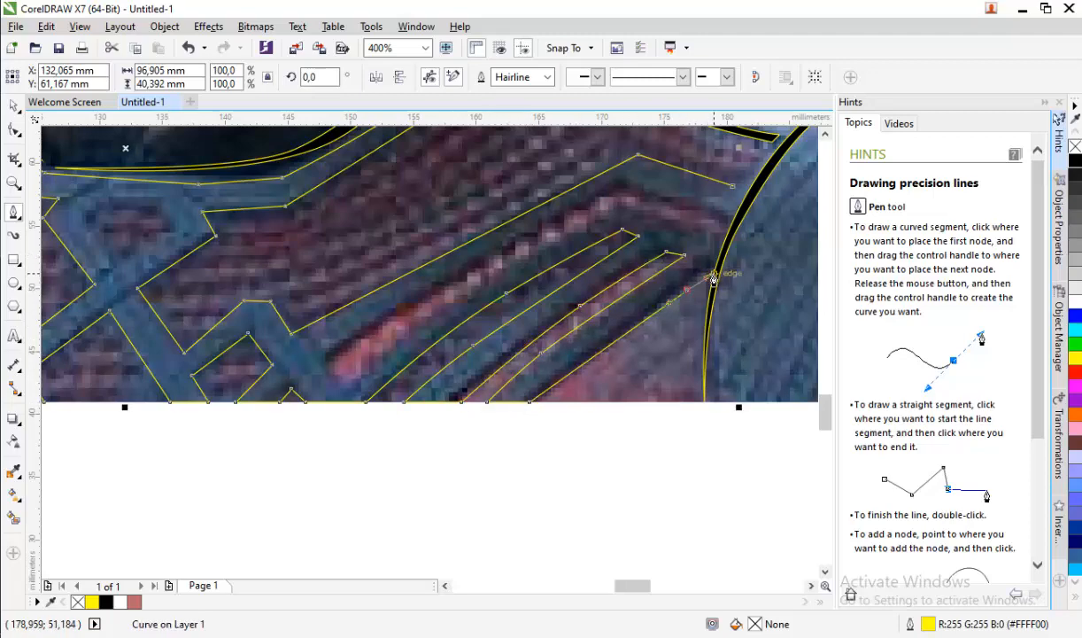
scroll(724, 250, up, 2)
drag(664, 343, 690, 256)
click(718, 194)
scroll(677, 226, down, 2)
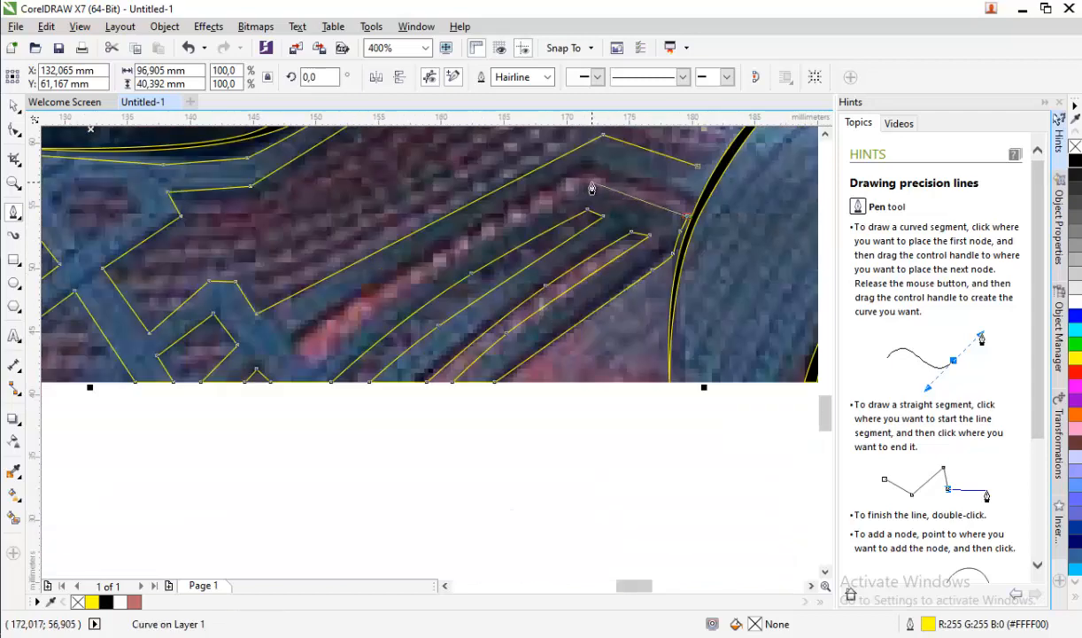
- Trace around the upper slanted pink stripe and close the trim outline at its starting node beside the strap seam
click(590, 185)
click(391, 304)
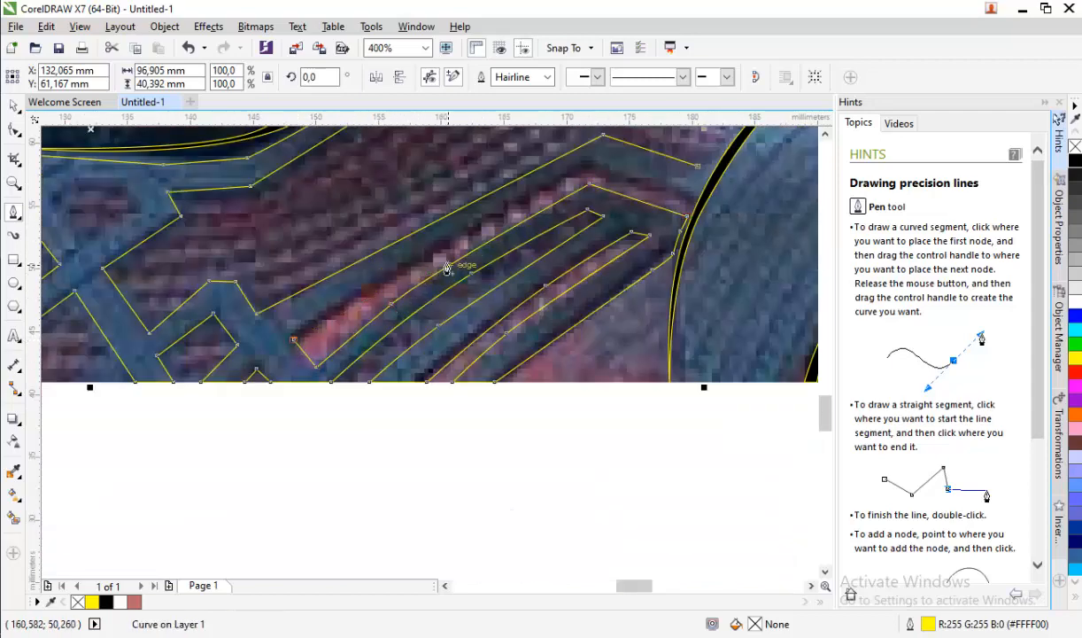
click(469, 230)
scroll(695, 202, up, 2)
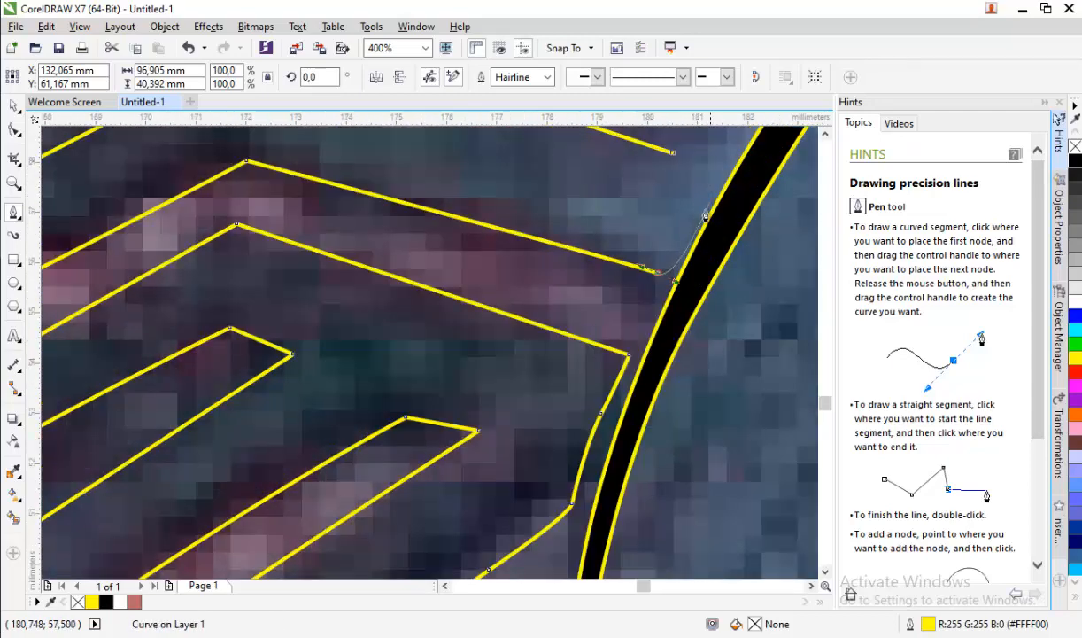
click(696, 199)
click(703, 182)
click(719, 164)
click(672, 152)
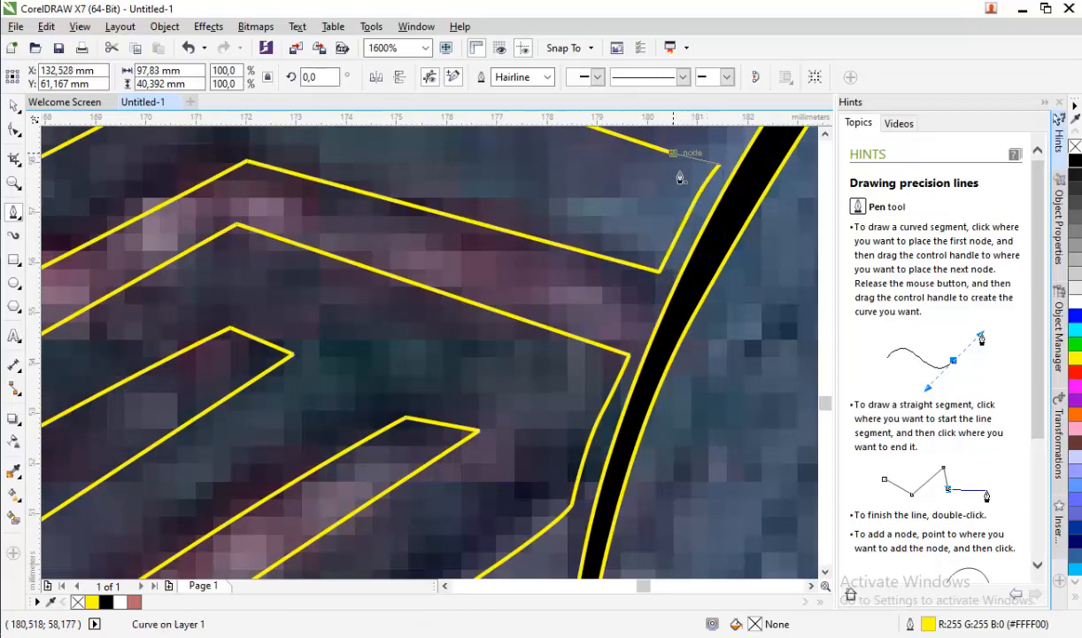
- Draw a closed five-sided outline around the opening in the trim knot just below the collar
scroll(696, 229, down, 3)
scroll(257, 282, up, 2)
click(212, 242)
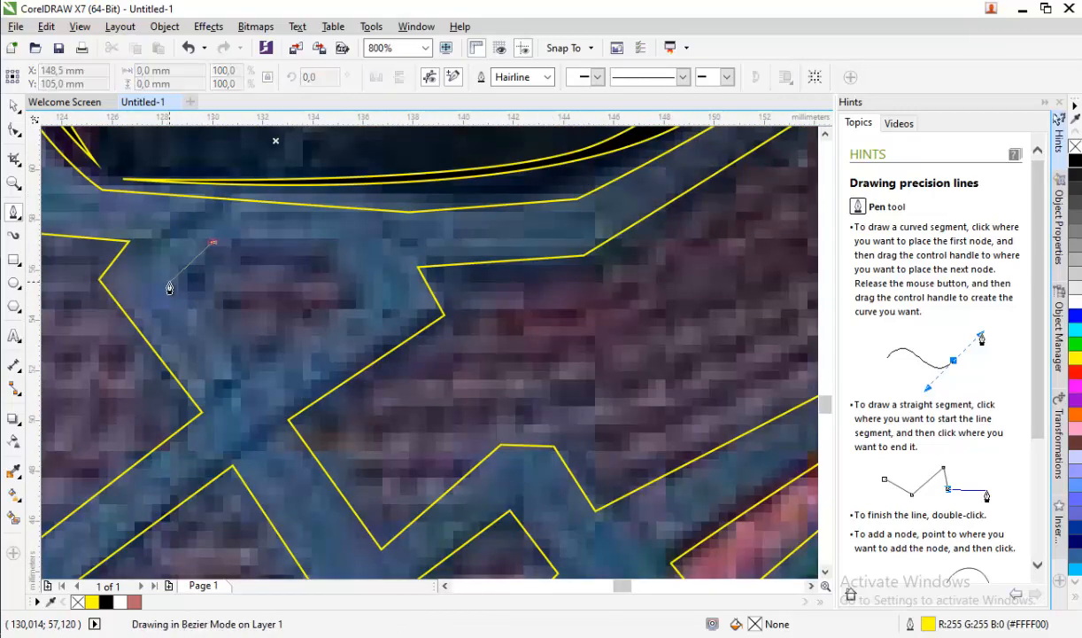
click(182, 270)
click(245, 356)
click(343, 289)
click(322, 249)
click(212, 242)
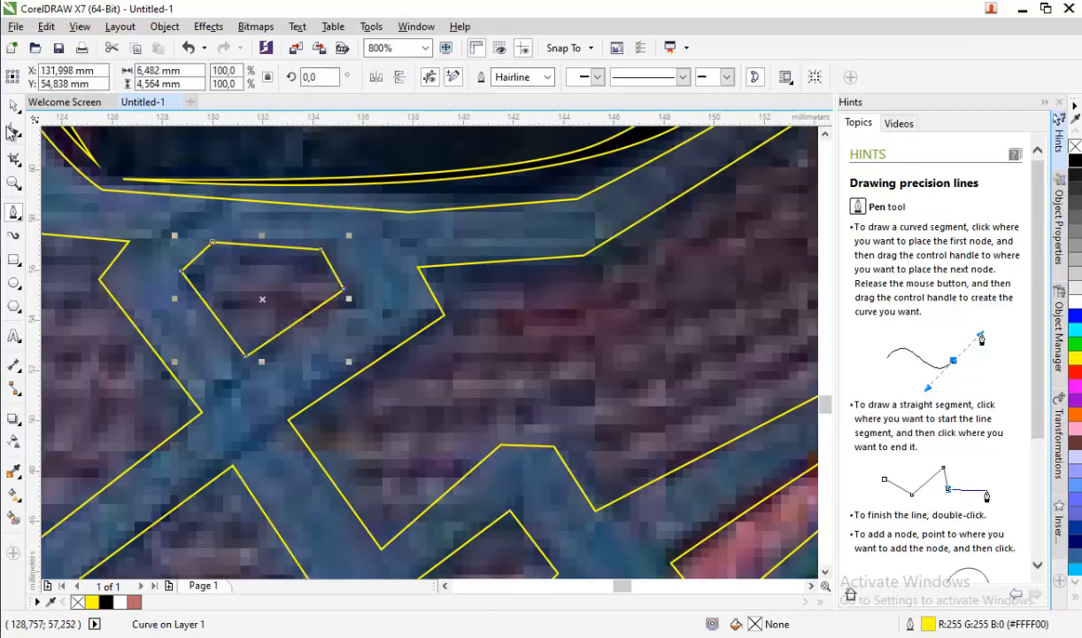
- Cut the five-sided opening out of the large suit trim shape with Back Minus Front
click(13, 112)
scroll(117, 239, up, 2)
shift+click(152, 245)
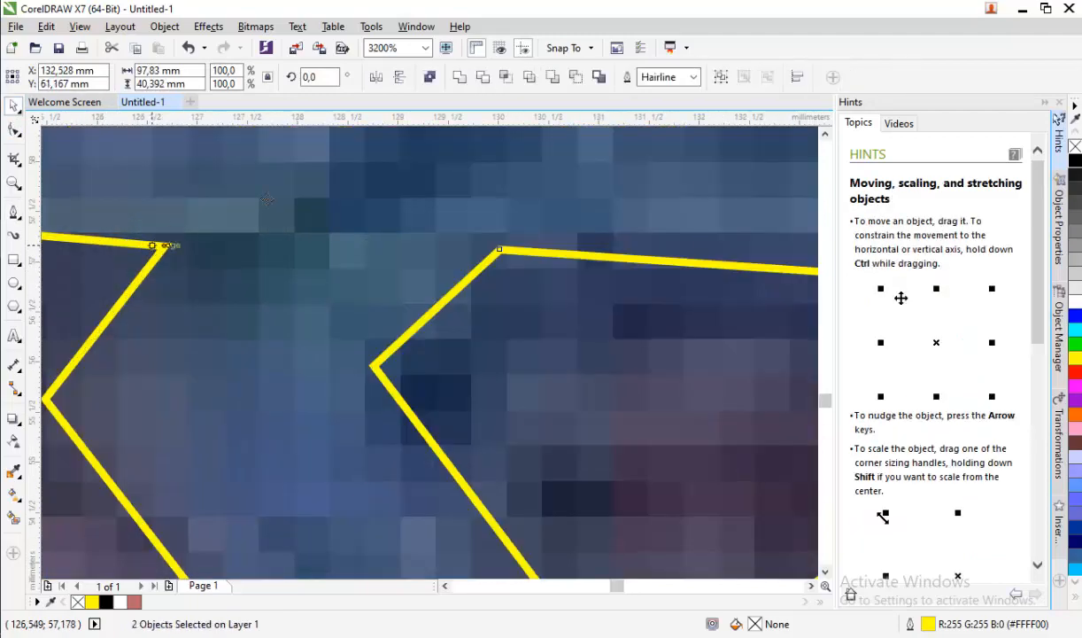
click(575, 77)
scroll(279, 280, down, 5)
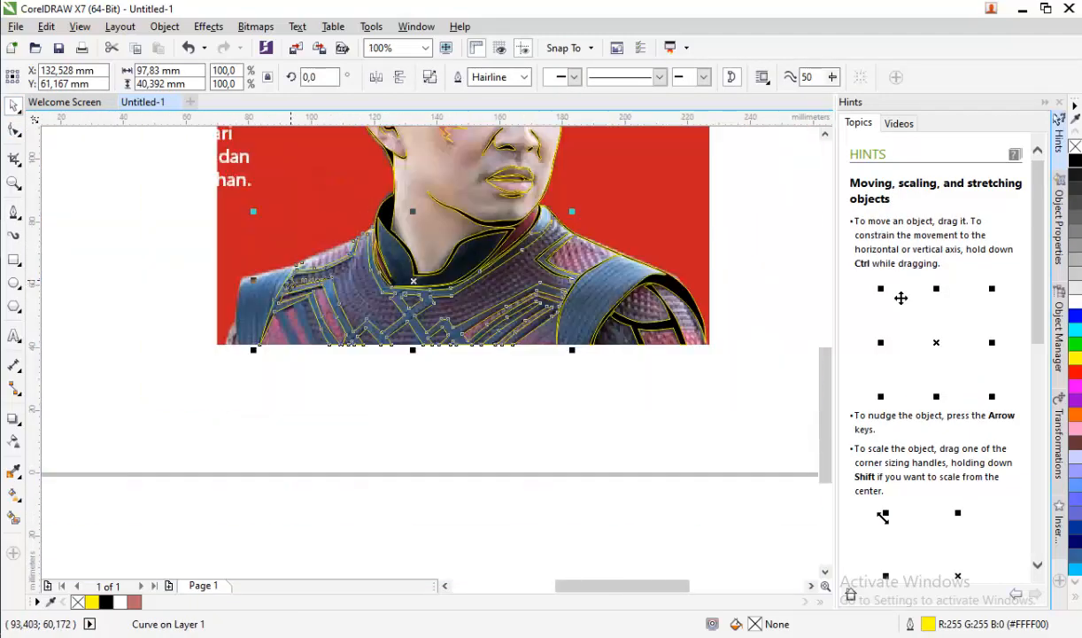
- Fill the suit trim shape with black
scroll(493, 282, up, 1)
click(13, 213)
scroll(302, 295, down, 1)
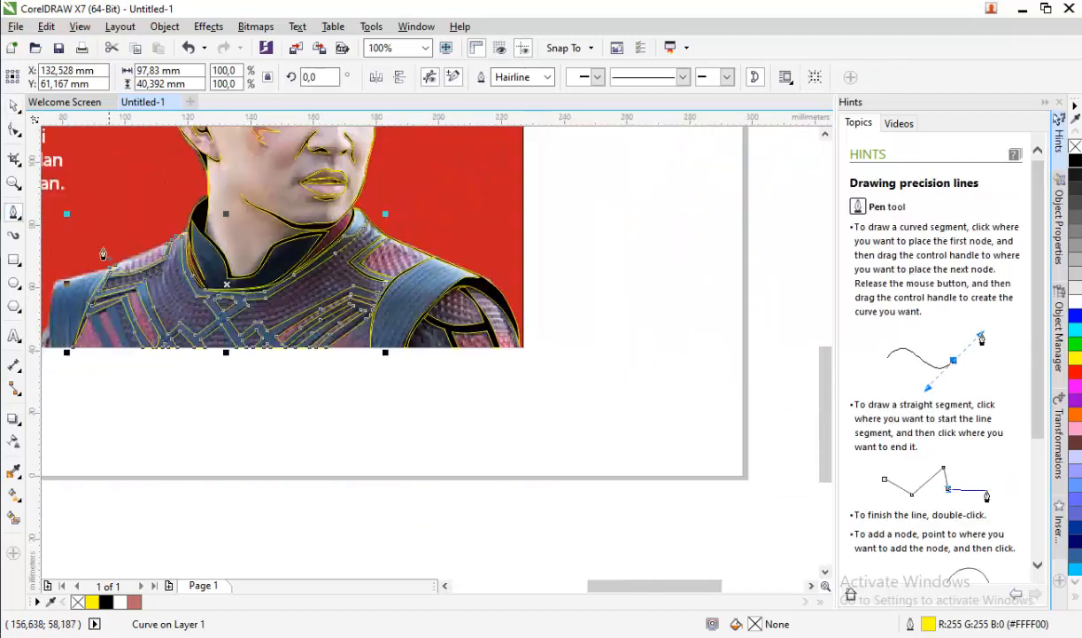
scroll(99, 248, up, 1)
scroll(401, 259, down, 1)
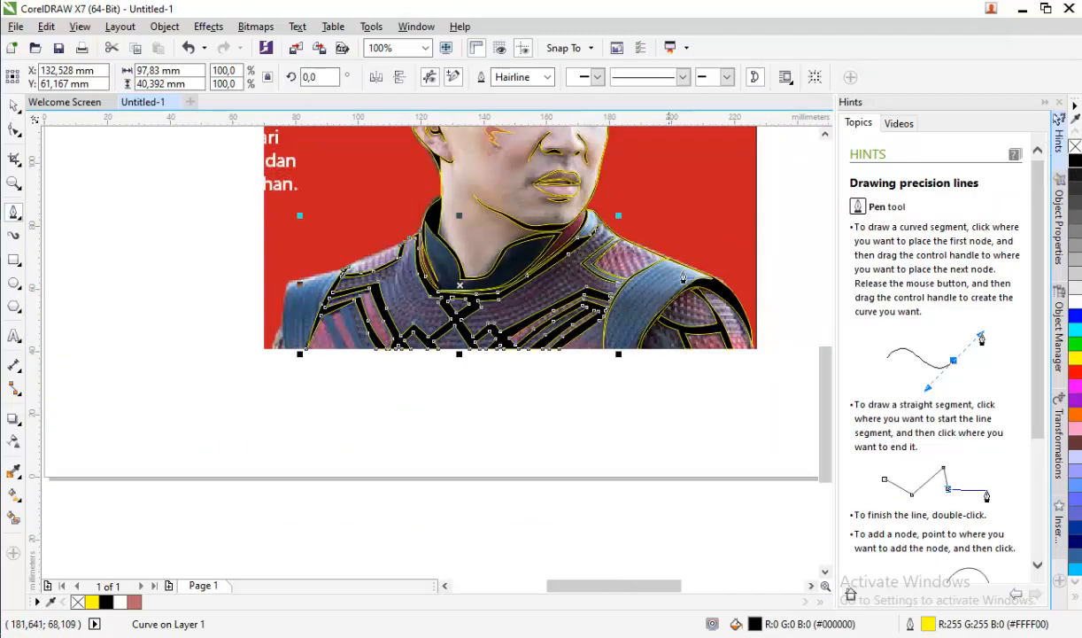
- Draw a thin tapered crease curving down the right shoulder strap's inner edge and fill it with black
scroll(611, 236, up, 2)
key(Escape)
drag(455, 345, 414, 408)
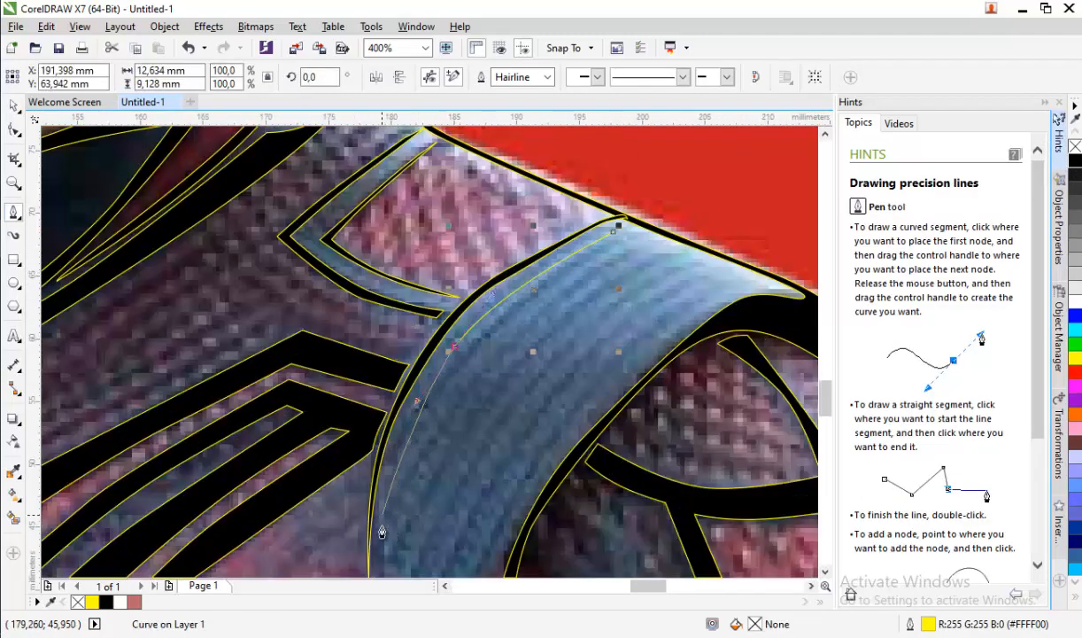
click(386, 542)
drag(477, 334, 524, 295)
click(613, 231)
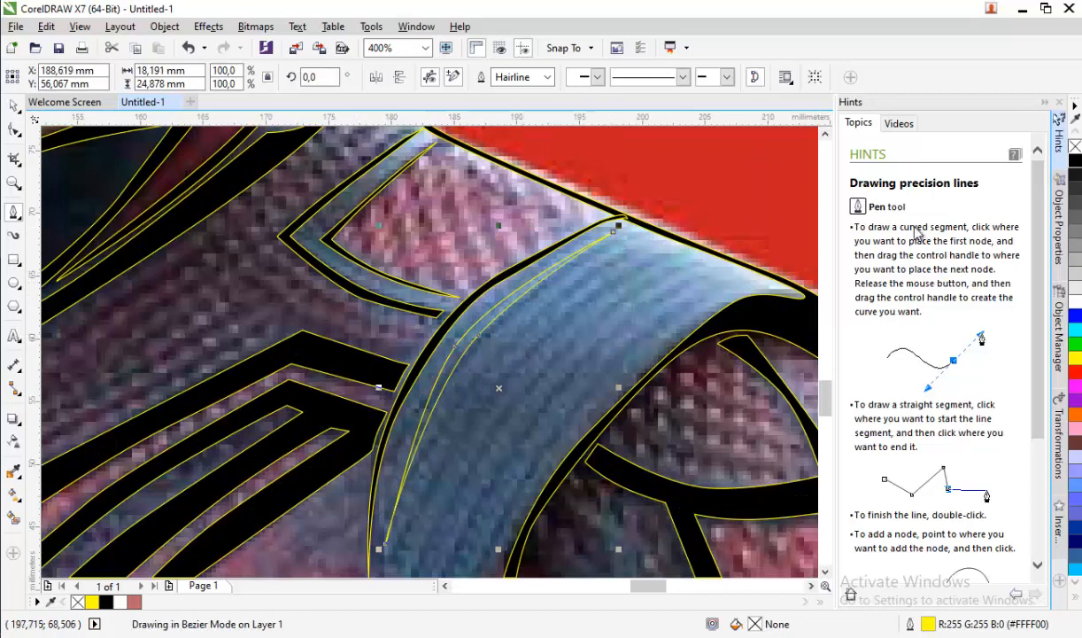
click(1075, 160)
- Place evenly spaced copies of the crease across the right strap and rotate the last copy to about 359°
click(14, 106)
drag(508, 306, 601, 345)
key(space)
key(space)
right_click(602, 345)
click(575, 370)
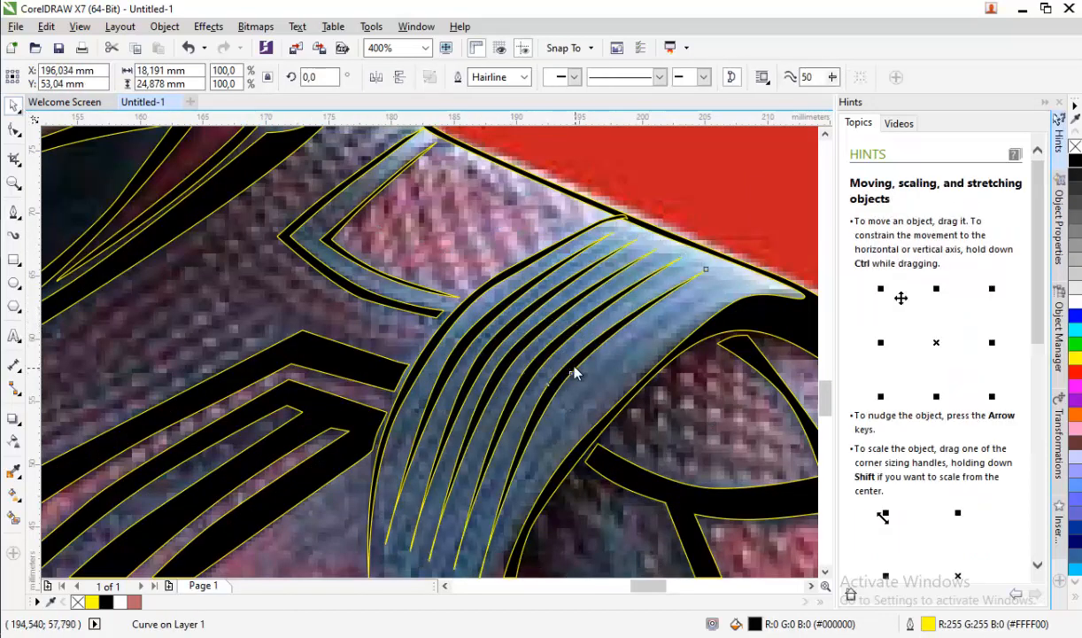
drag(710, 256, 717, 260)
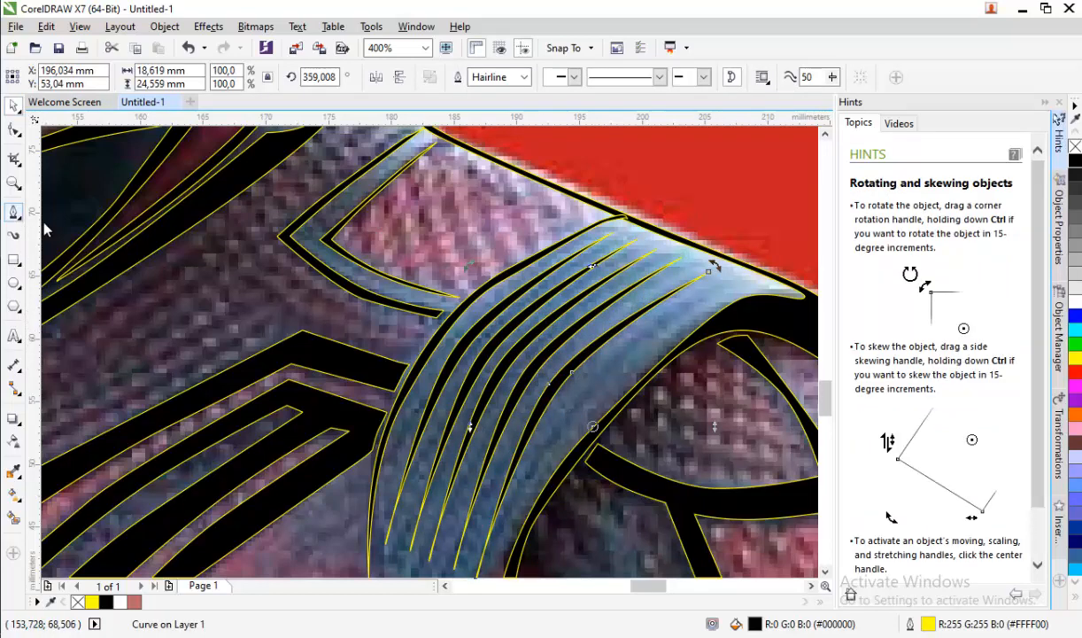
- Draw another thin curved crease near the right strap's outer edge and fill it with black
click(14, 212)
click(517, 498)
drag(610, 365, 664, 324)
click(745, 280)
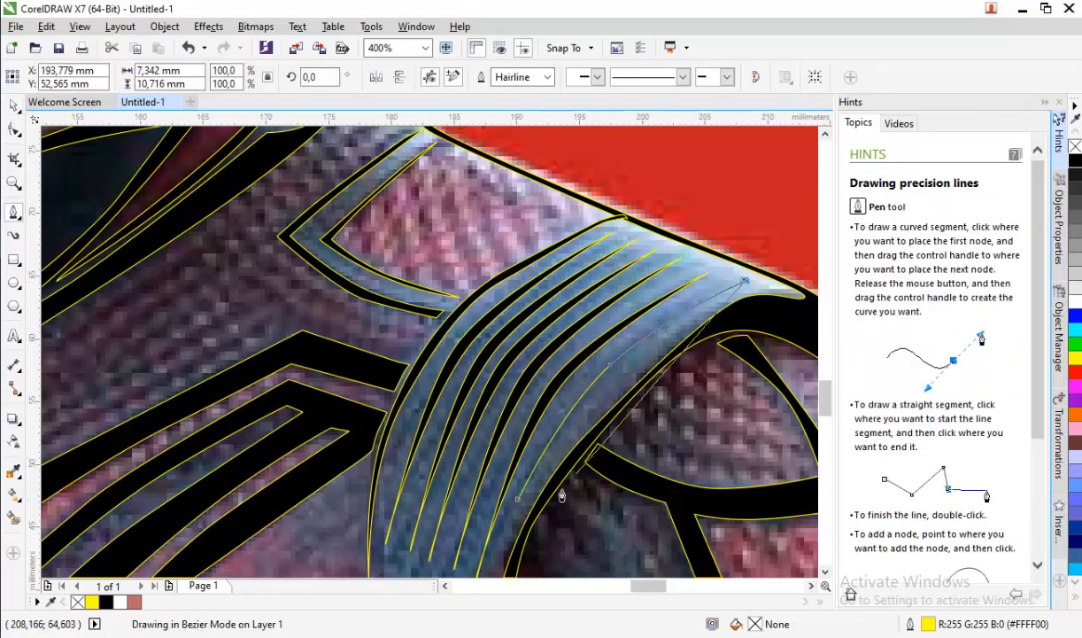
click(518, 498)
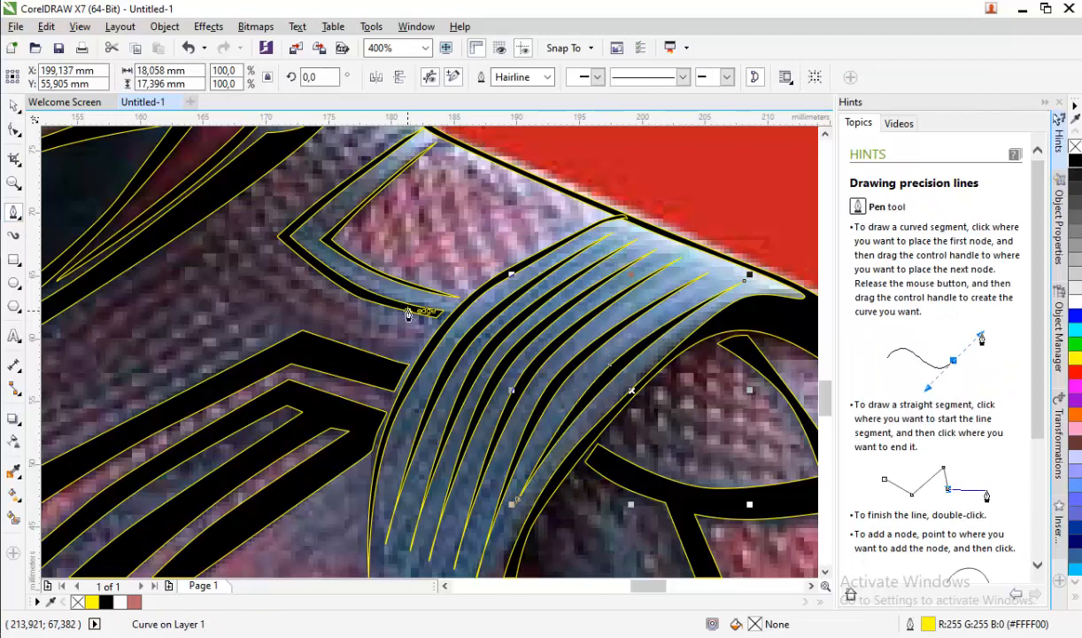
- Start a new outline at the collar's left base and trace the shoulder's upper edge to its outer corner
scroll(425, 304, down, 2)
scroll(173, 288, up, 1)
scroll(425, 308, down, 1)
scroll(259, 311, up, 2)
scroll(482, 234, down, 1)
scroll(550, 195, up, 2)
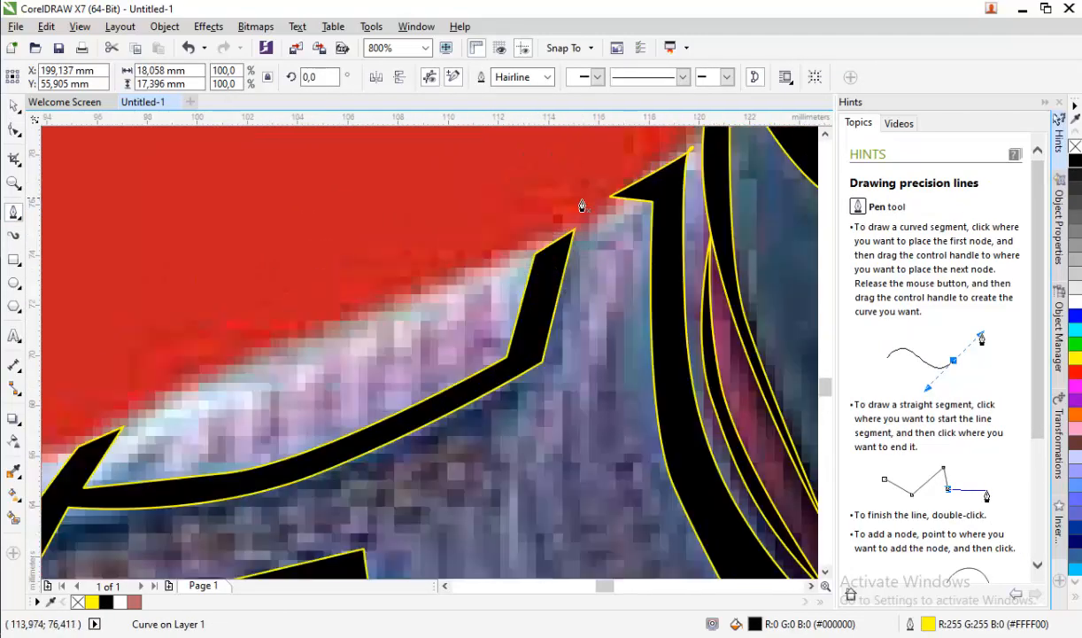
click(600, 203)
scroll(478, 268, down, 1)
drag(395, 301, 292, 350)
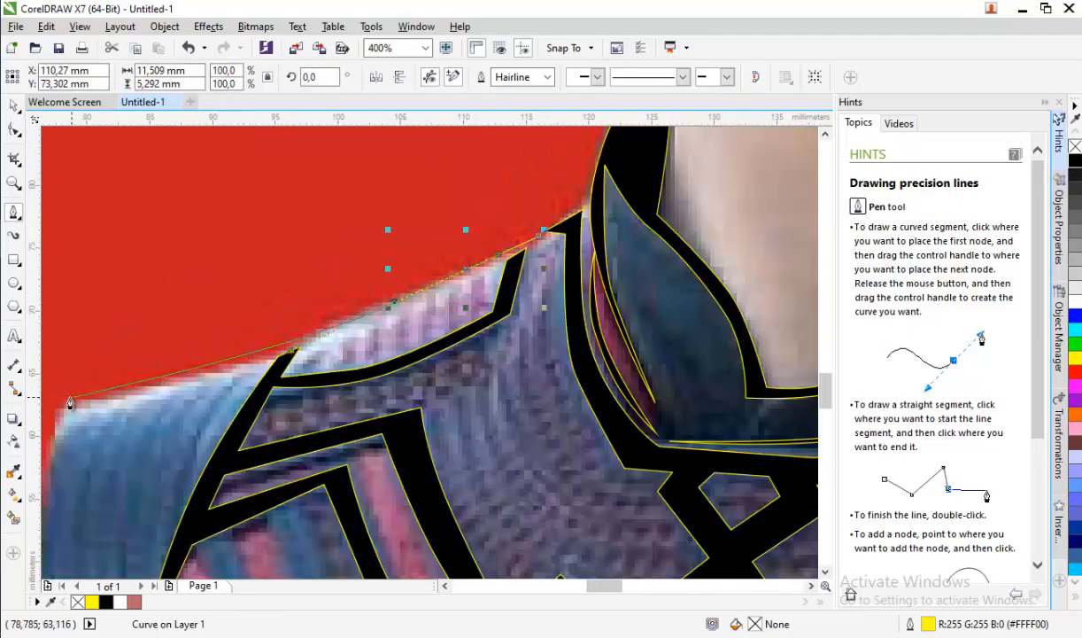
click(125, 389)
click(58, 400)
- Carry the outline down the left strap's outer edge to the photo's bottom and back up just inside it
drag(59, 399, 335, 203)
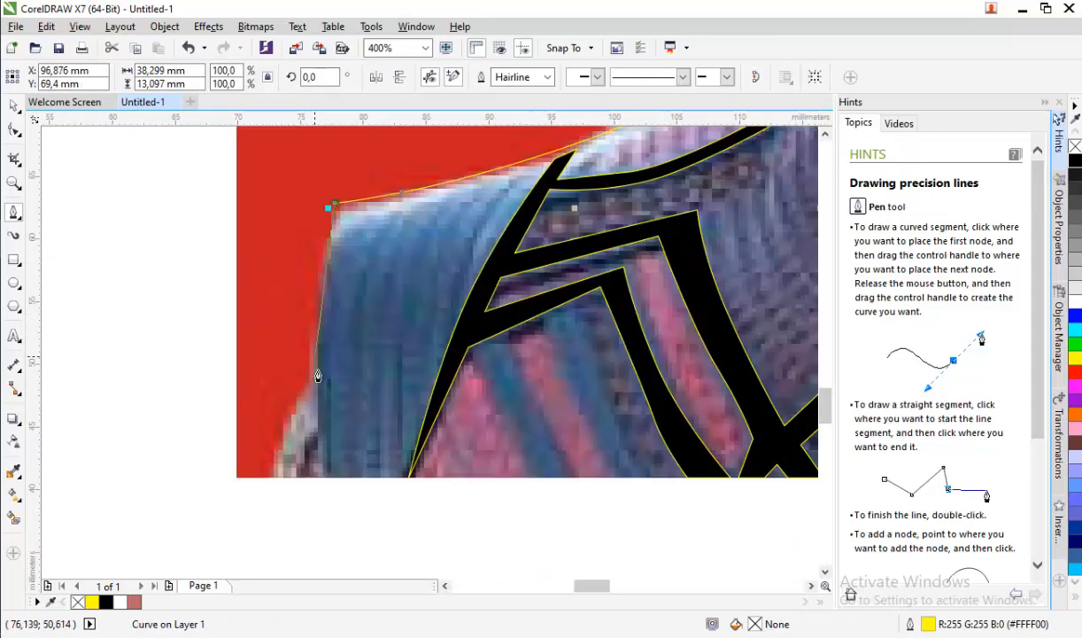
drag(314, 356, 317, 412)
click(326, 477)
drag(326, 314, 343, 226)
click(346, 209)
- Close the outline back along the left shoulder at the collar and fill the contour with black
scroll(344, 252, down, 1)
scroll(571, 144, up, 1)
drag(587, 147, 366, 289)
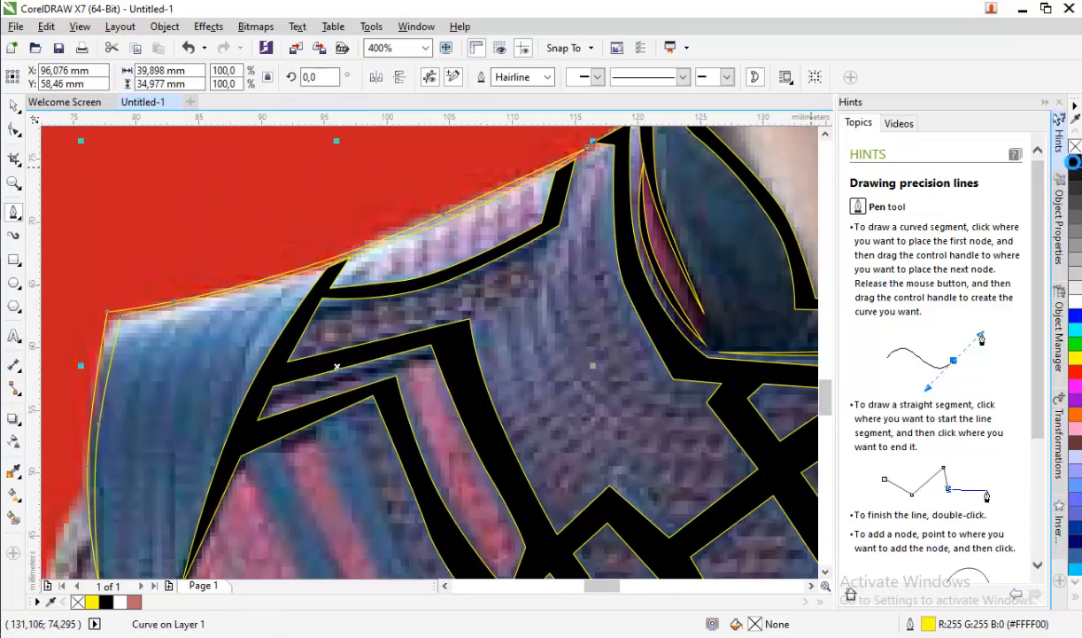
click(1073, 161)
scroll(189, 403, down, 1)
scroll(190, 403, up, 1)
scroll(174, 453, up, 1)
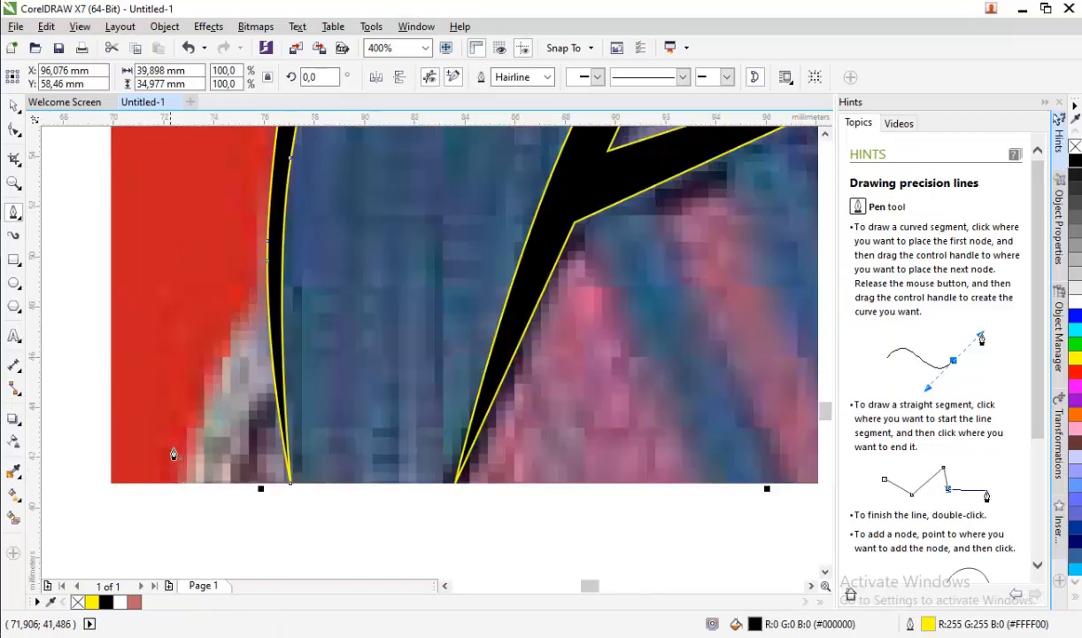
- Outline a thin sliver along the sleeve edge outside the left strap, down to the photo's bottom, and fill it with black
click(185, 484)
mouse_move(219, 363)
mouse_down()
mouse_move(234, 325)
mouse_move(210, 415)
mouse_up()
click(267, 276)
click(200, 484)
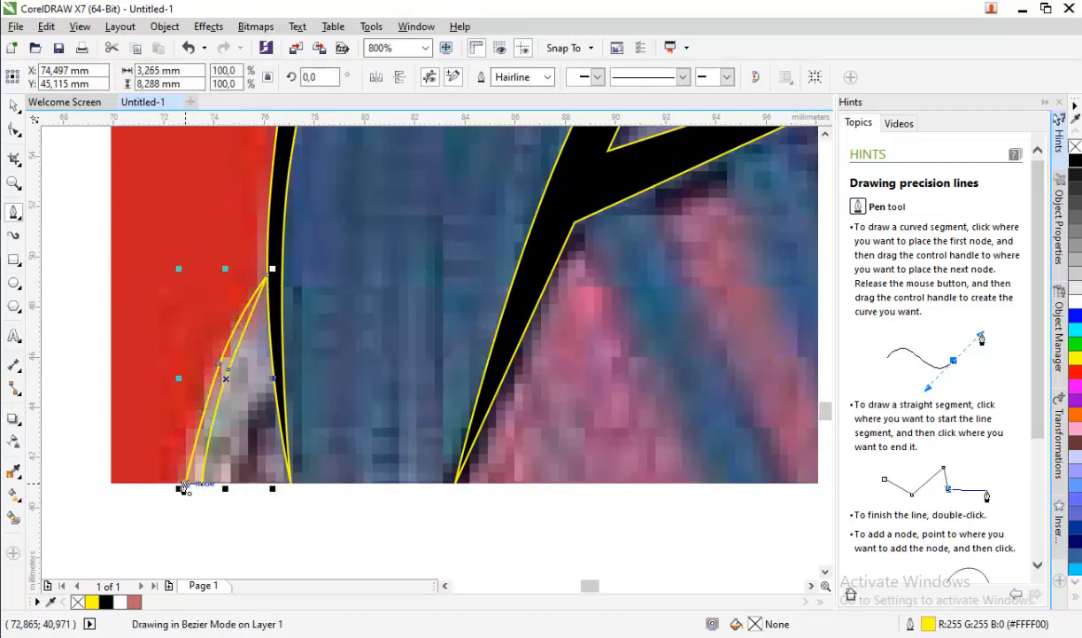
click(185, 484)
click(1074, 162)
- Draw a thin curved crease near the left strap's outer edge, about 2 × 17 mm, and fill it with black
scroll(296, 270, down, 2)
scroll(295, 222, down, 1)
scroll(337, 221, up, 2)
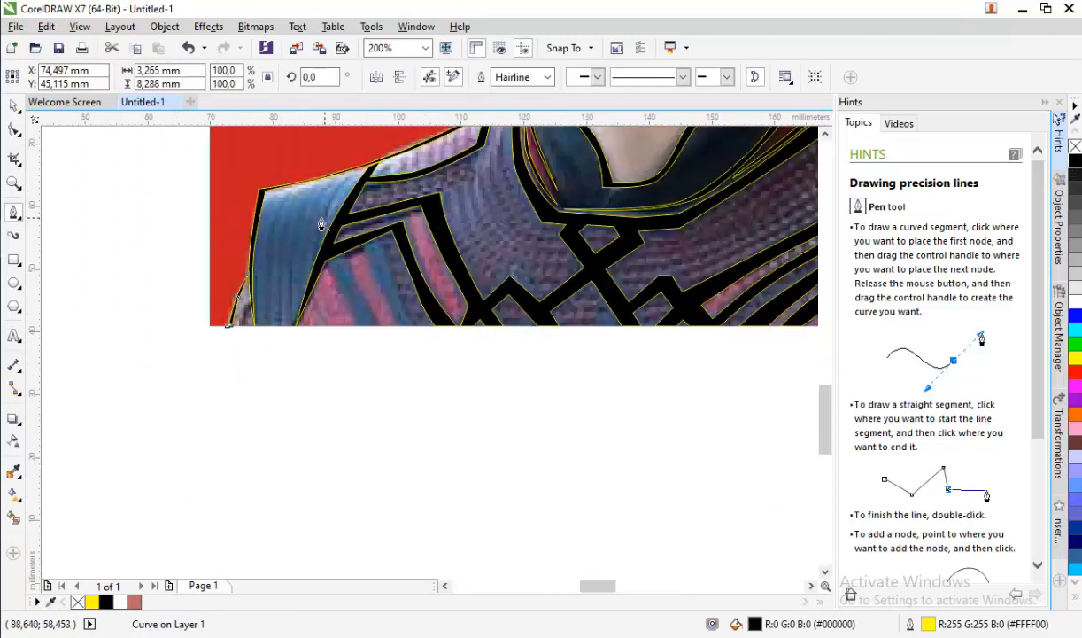
click(223, 167)
drag(200, 290, 198, 340)
click(198, 386)
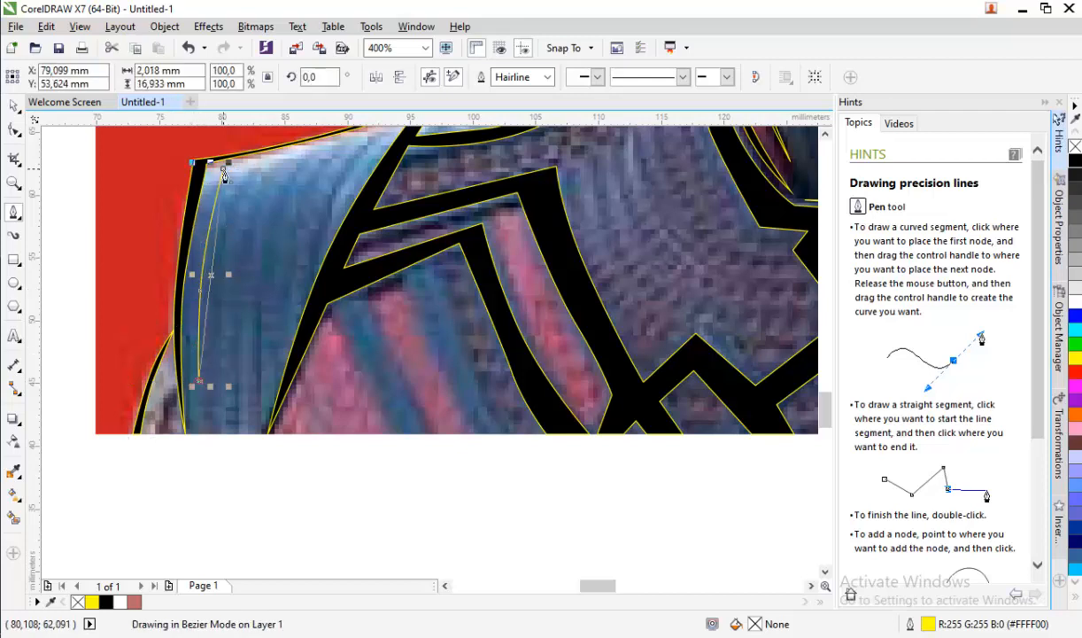
click(224, 167)
click(1075, 162)
- Place two copies of the black crease side by side across the left strap
click(14, 105)
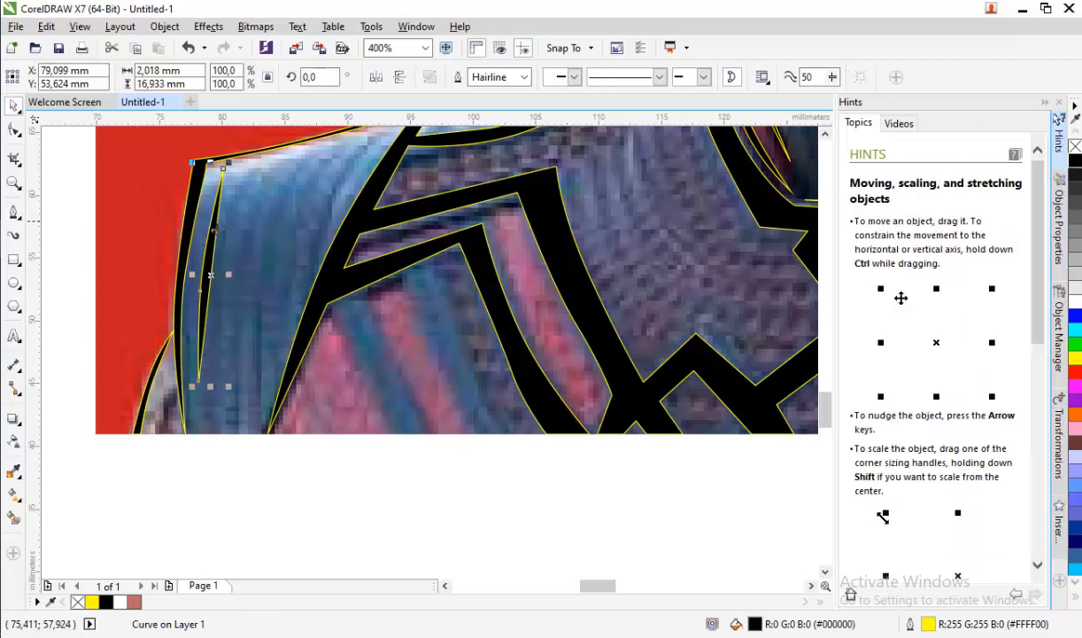
drag(211, 231, 301, 150)
right_click(232, 230)
right_click(253, 226)
- Start a longer crease outline right of the copied creases on the left strap and undo its misplaced last segments
click(13, 212)
click(255, 364)
click(319, 141)
drag(255, 364, 273, 211)
scroll(311, 193, up, 1)
key(ctrl+z)
scroll(331, 193, down, 1)
scroll(316, 175, up, 1)
key(ctrl+z)
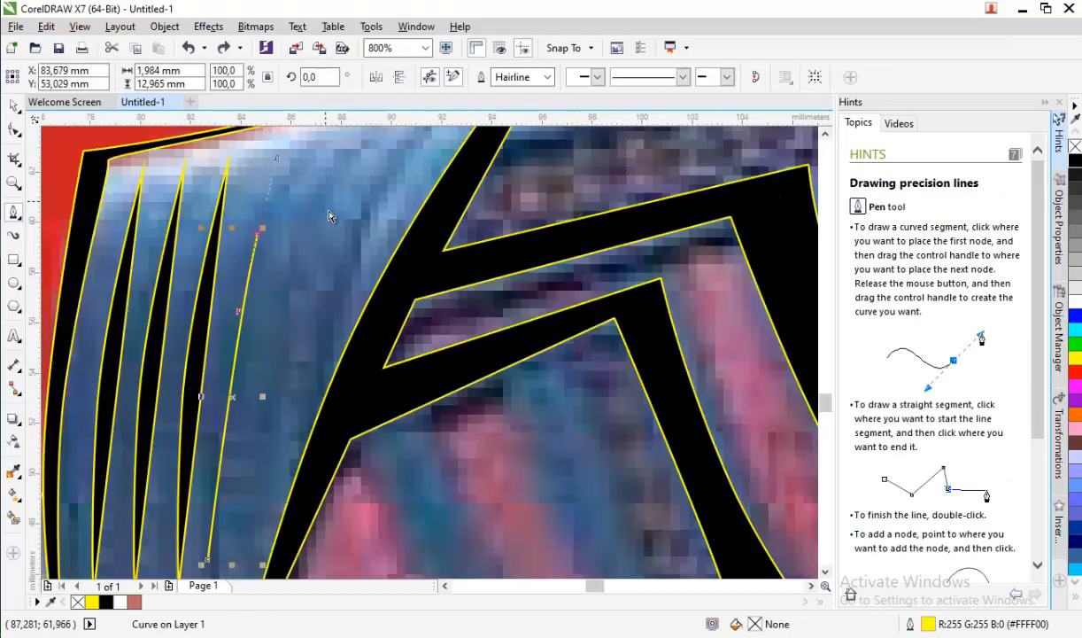
- Extend the crease outline up to the shoulder edge, curve it back down to its start and fill it with black
scroll(310, 176, down, 1)
scroll(326, 160, up, 2)
scroll(344, 240, down, 1)
click(328, 176)
drag(264, 333, 252, 395)
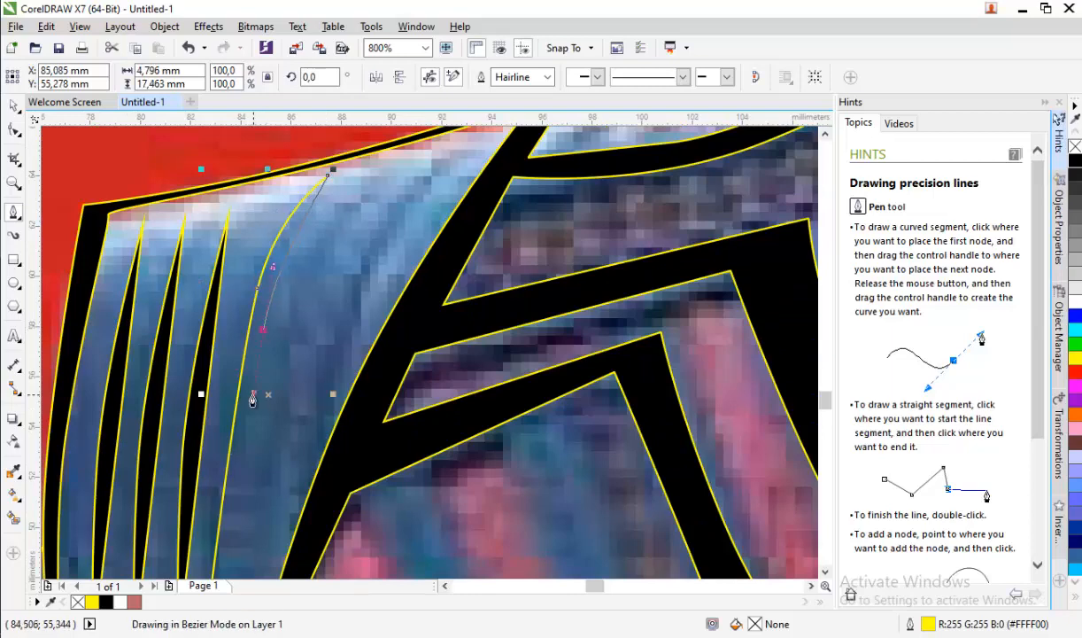
scroll(270, 345, down, 1)
click(238, 479)
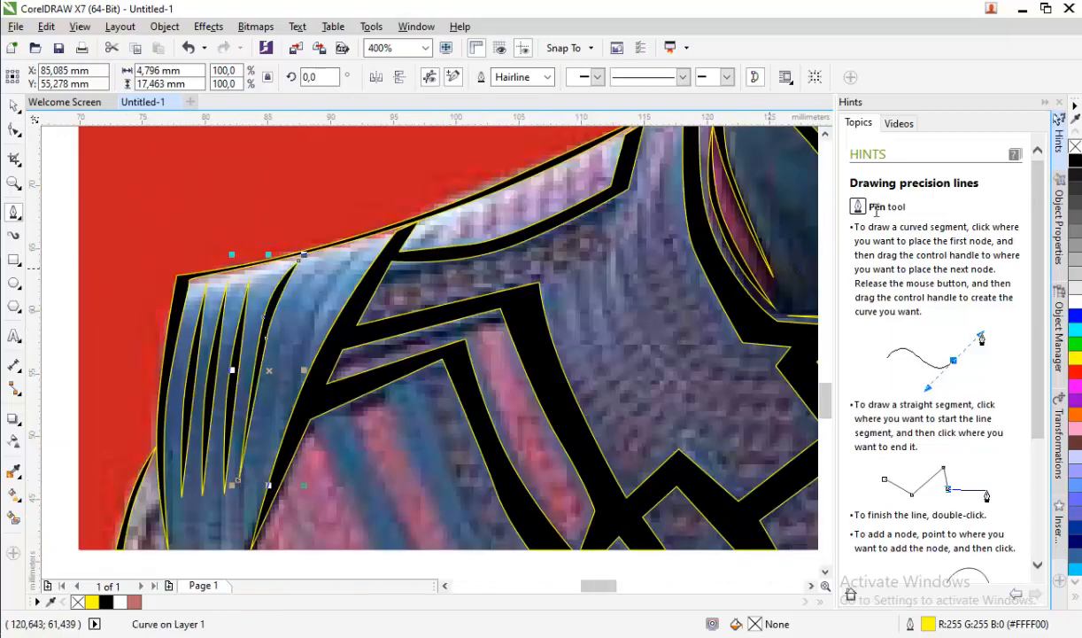
- Draw a curved crease along the left strap's inner edge up to the shoulder and fill it with black
click(253, 484)
drag(296, 327, 309, 273)
click(371, 246)
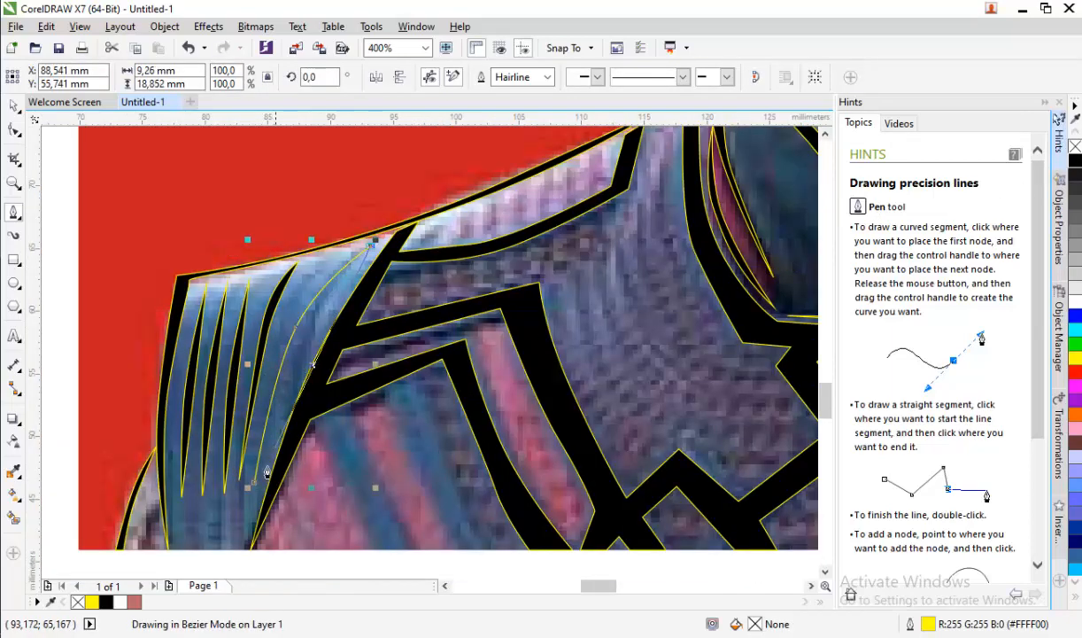
mouse_move(254, 483)
mouse_down()
mouse_move(300, 321)
mouse_move(275, 293)
mouse_up()
scroll(163, 268, down, 2)
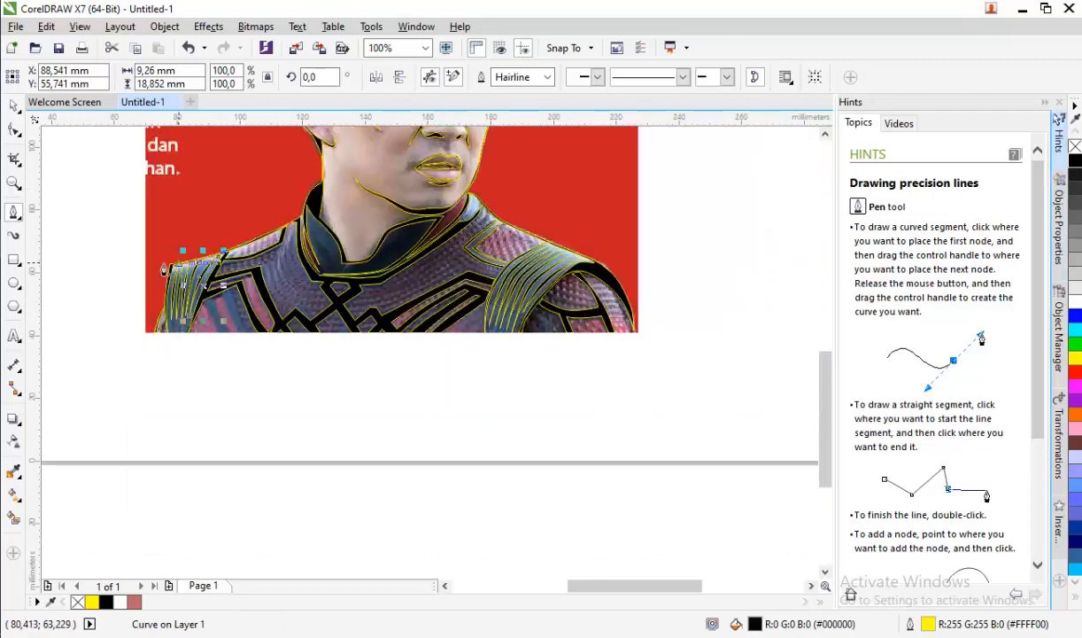
- Examine the traced outlines over the face, hair and suit
click(12, 108)
click(196, 344)
scroll(196, 343, down, 1)
scroll(310, 146, up, 1)
scroll(317, 238, up, 2)
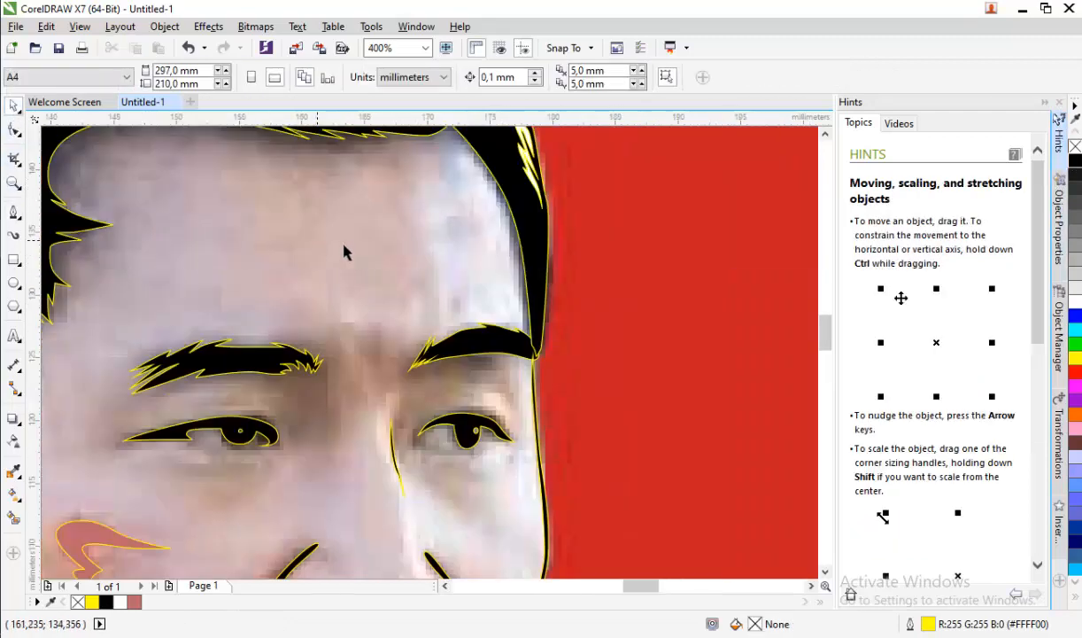
scroll(420, 262, down, 1)
scroll(376, 347, down, 1)
scroll(410, 340, up, 1)
scroll(422, 337, down, 1)
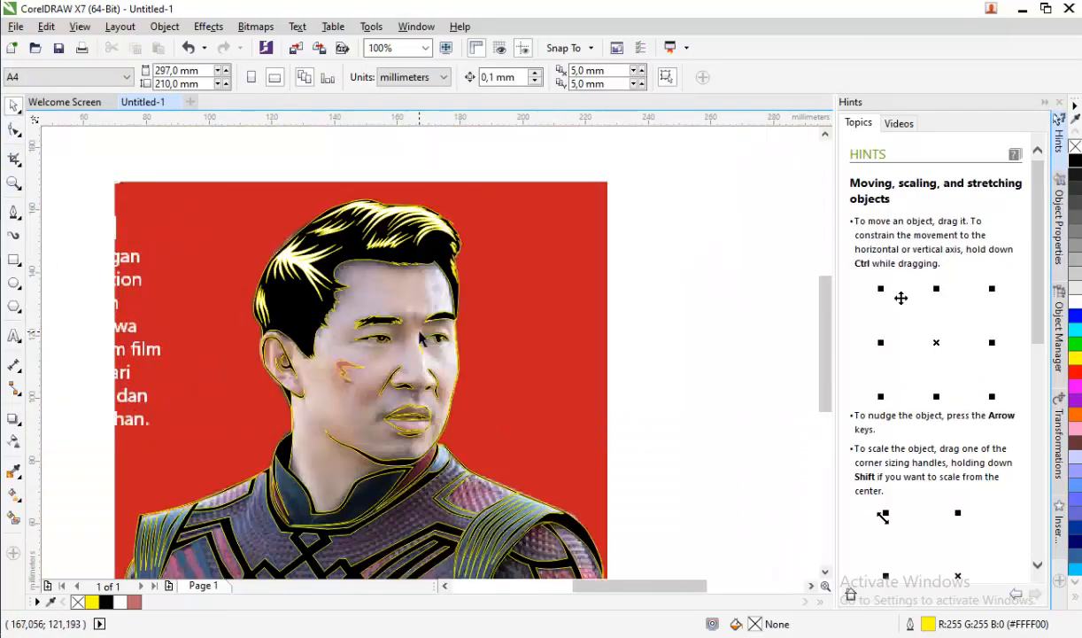
scroll(290, 265, down, 1)
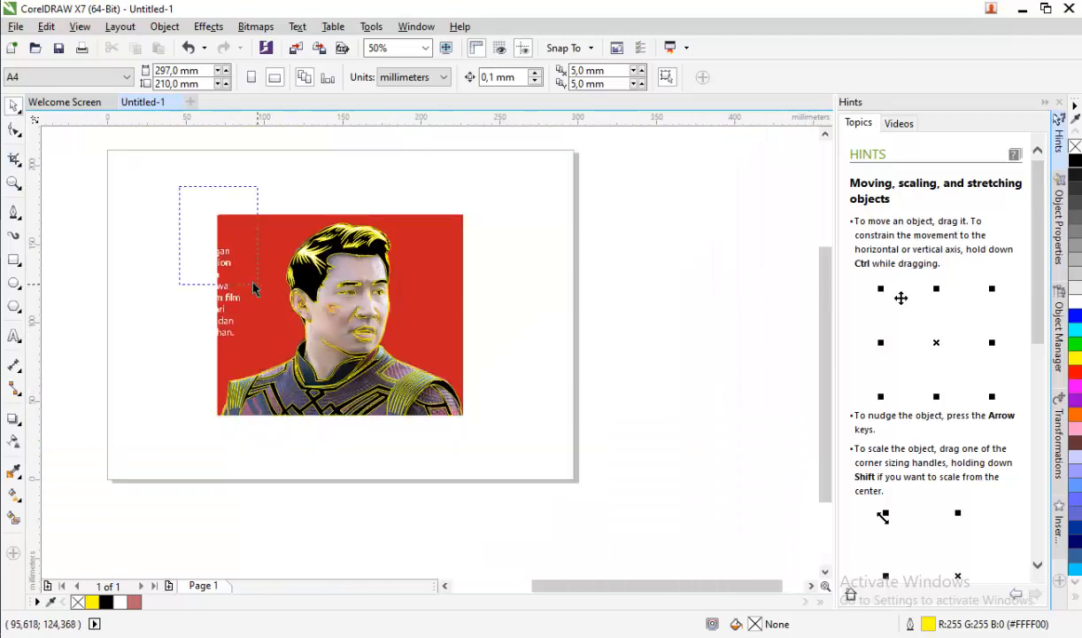
- Select all the traced shapes and place a copy of them to the right of the photo
drag(156, 456, 501, 218)
drag(344, 302, 606, 302)
scroll(620, 275, up, 1)
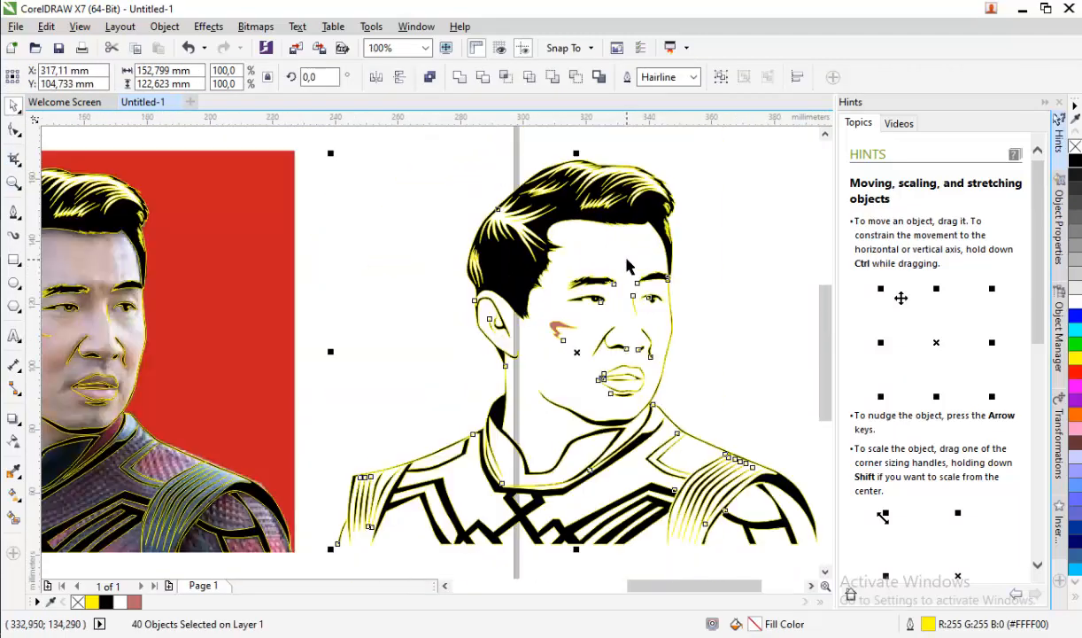
- Set the copied shapes' outline width to None and group them
click(693, 77)
click(683, 106)
click(722, 77)
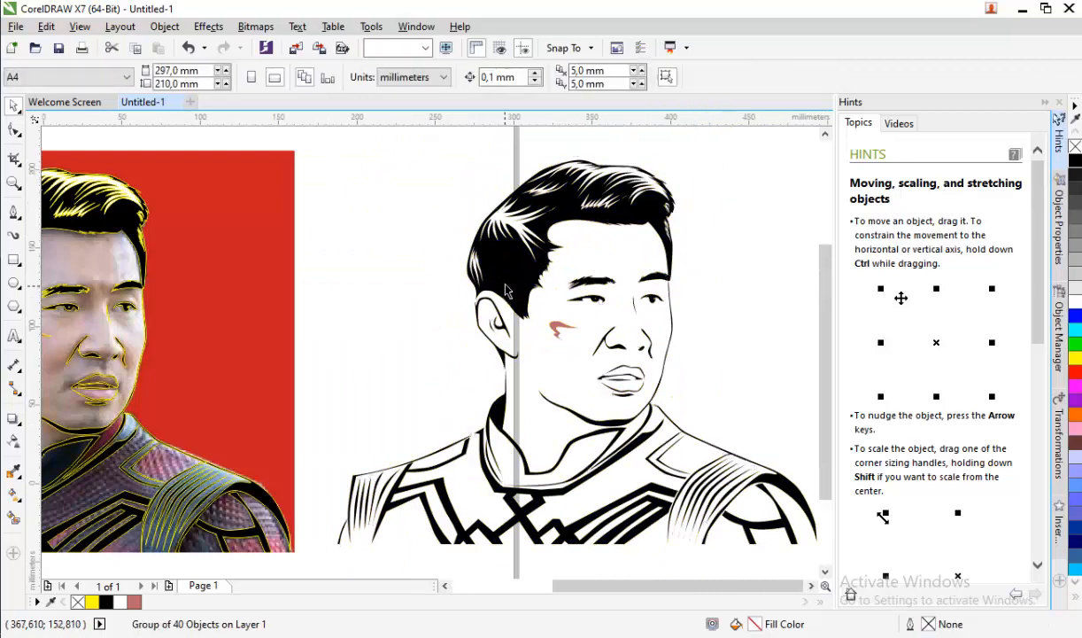
scroll(482, 271, down, 1)
click(372, 253)
scroll(372, 252, up, 1)
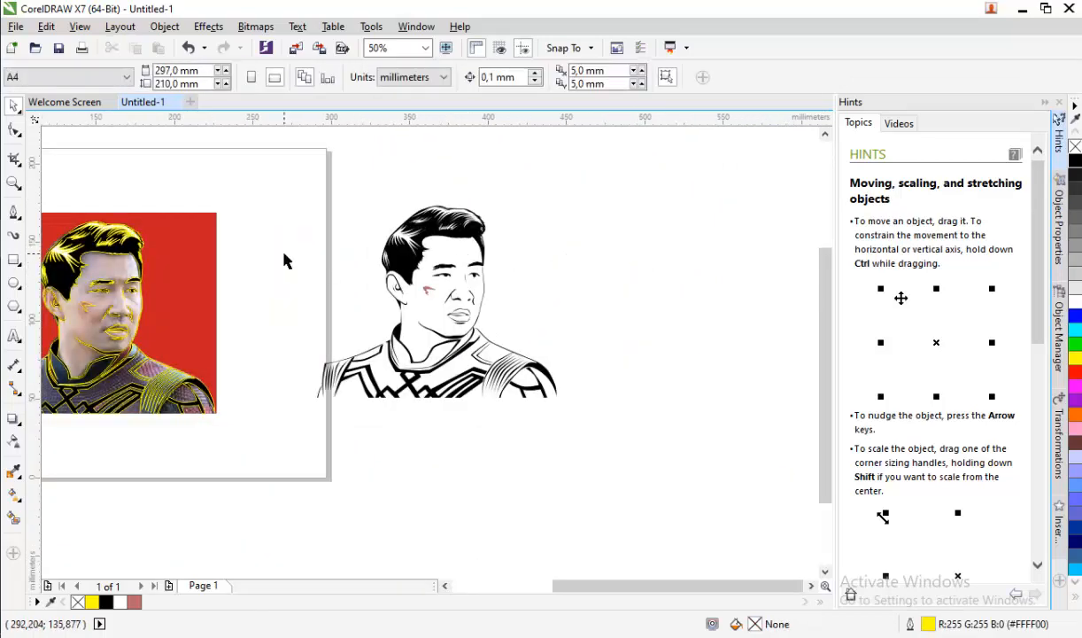
scroll(387, 281, up, 1)
scroll(407, 285, down, 1)
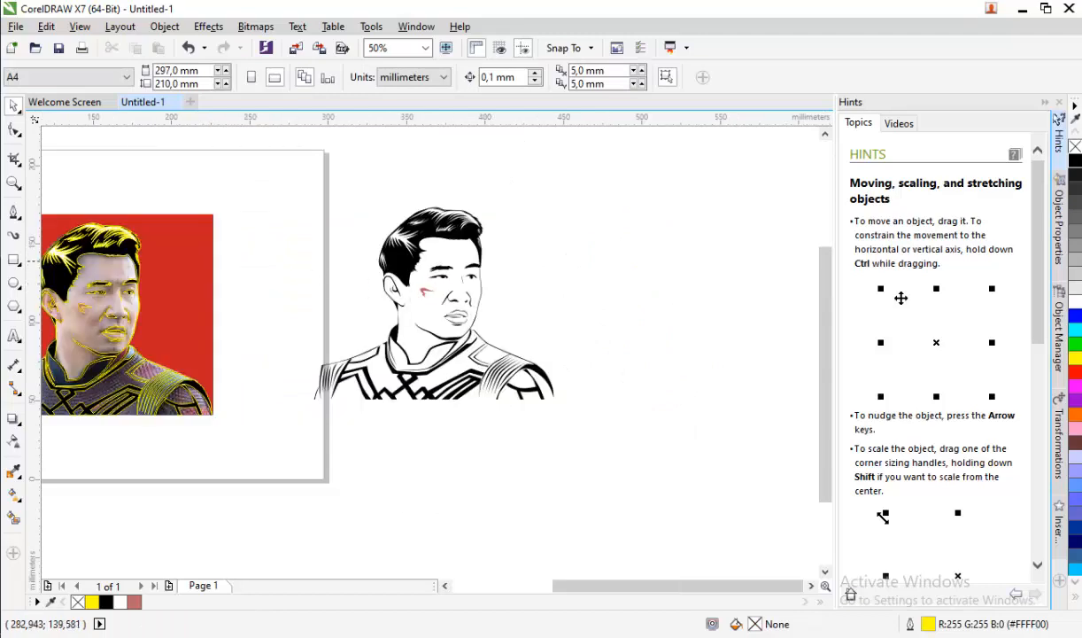
- Draw a rectangle about 185 × 126 mm around the portrait copy
click(13, 259)
mouse_move(248, 196)
mouse_down()
mouse_move(565, 394)
mouse_move(549, 404)
mouse_up()
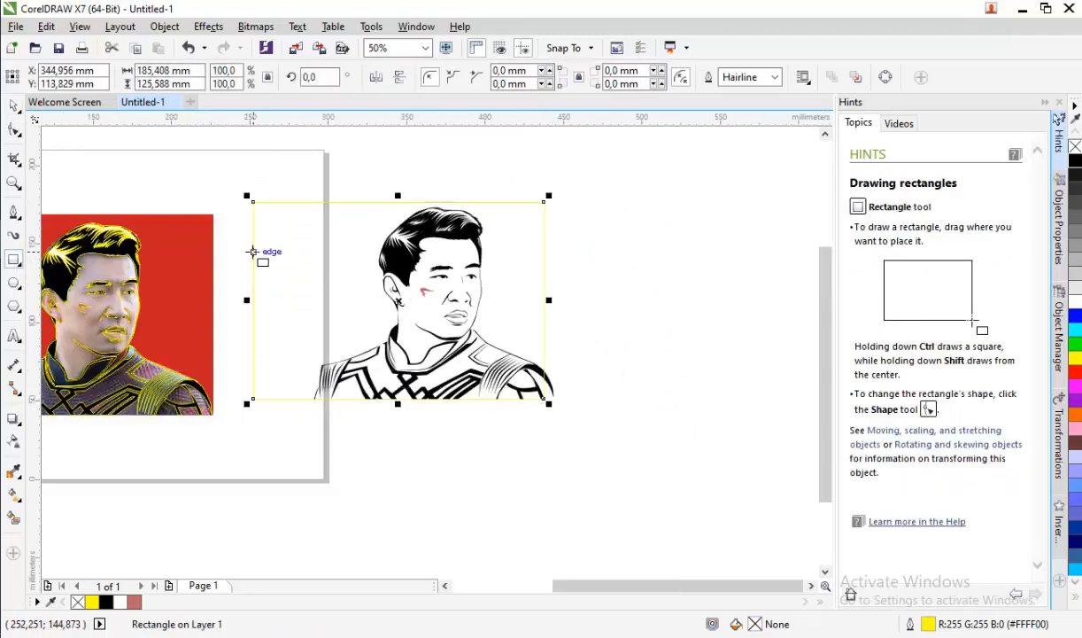
click(16, 108)
- Change the document units to pixels and enter 1280 as the rectangle's width and 720 as its height
click(348, 259)
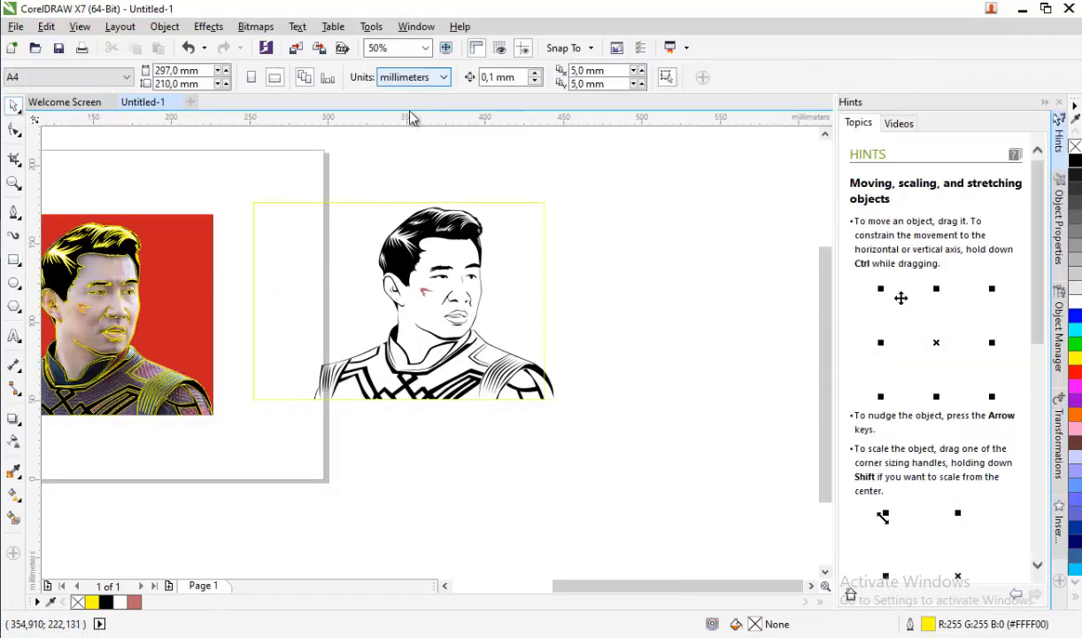
click(412, 77)
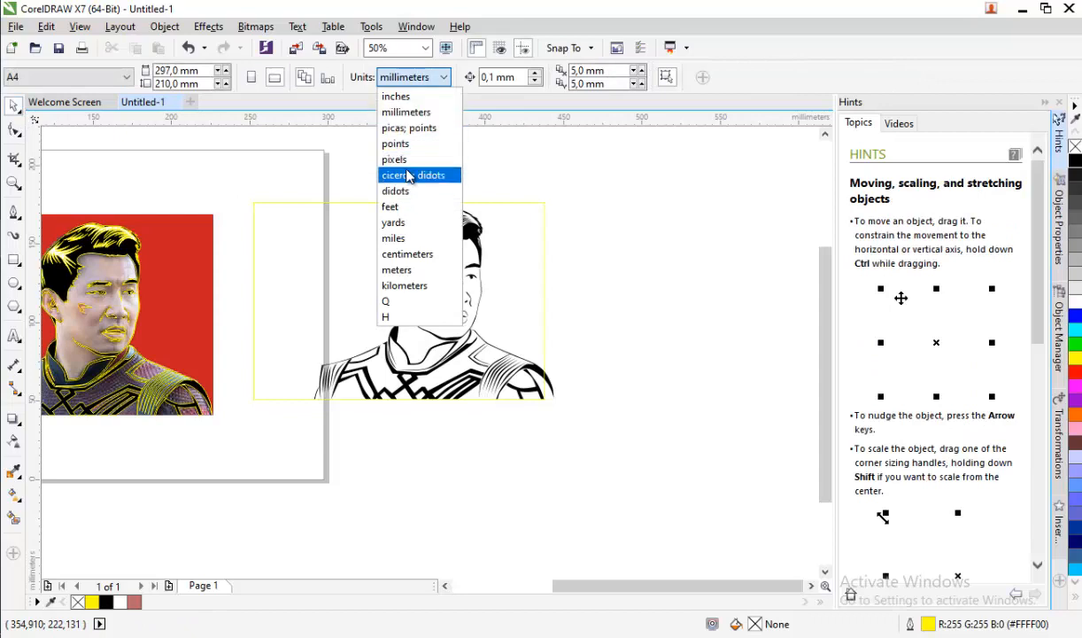
click(394, 160)
click(254, 230)
text(1280)
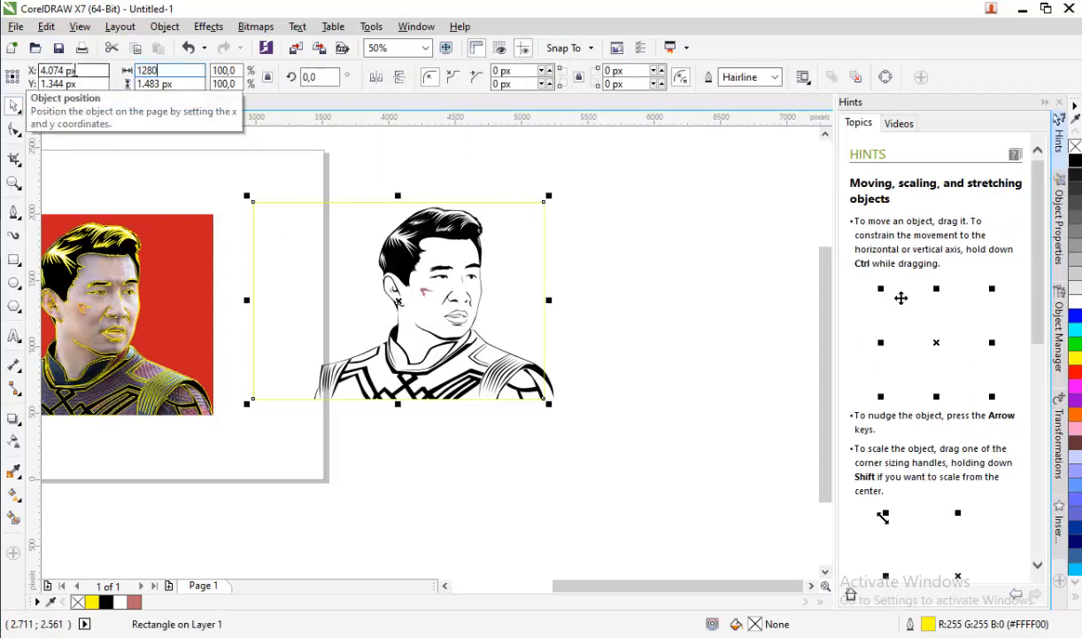
text(720)
key(Return)
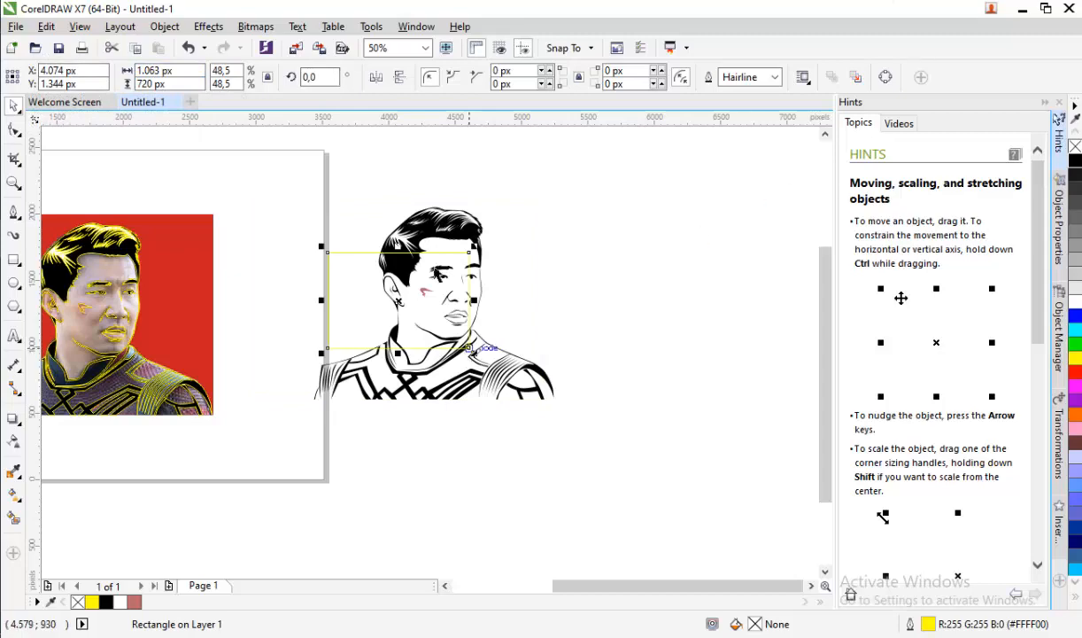
- Move the portrait group to the right of the rectangle and scale it down to roughly the rectangle's size
drag(424, 219, 585, 219)
drag(469, 202, 561, 292)
drag(615, 338, 516, 289)
drag(623, 323, 509, 288)
scroll(490, 282, up, 1)
click(454, 276)
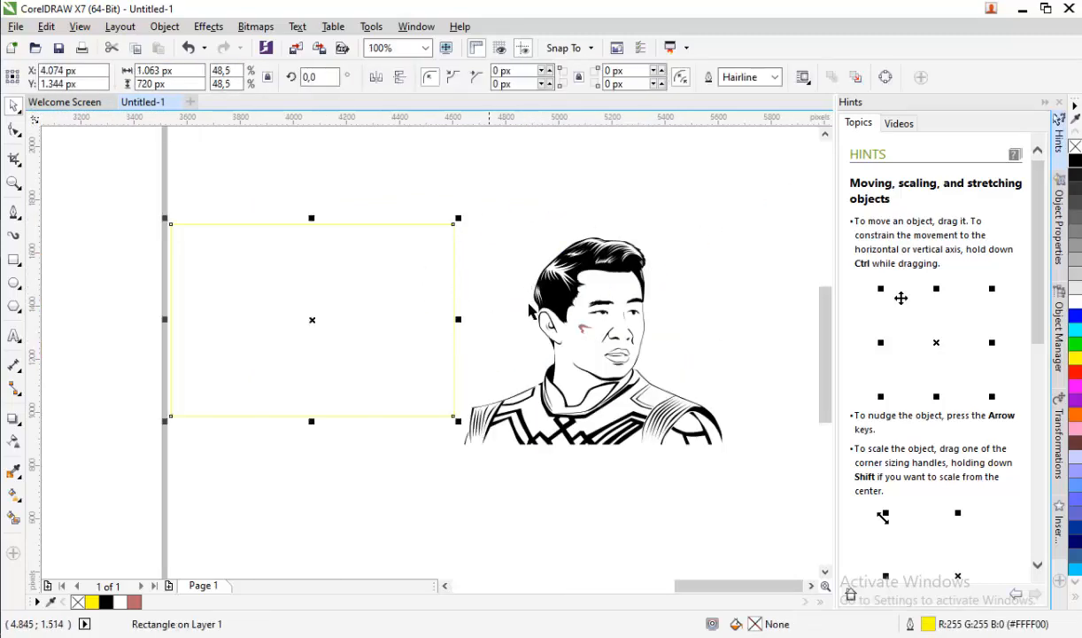
- Fill the rectangle with the red sampled from the photo's background
scroll(551, 307, down, 1)
click(232, 279)
click(389, 297)
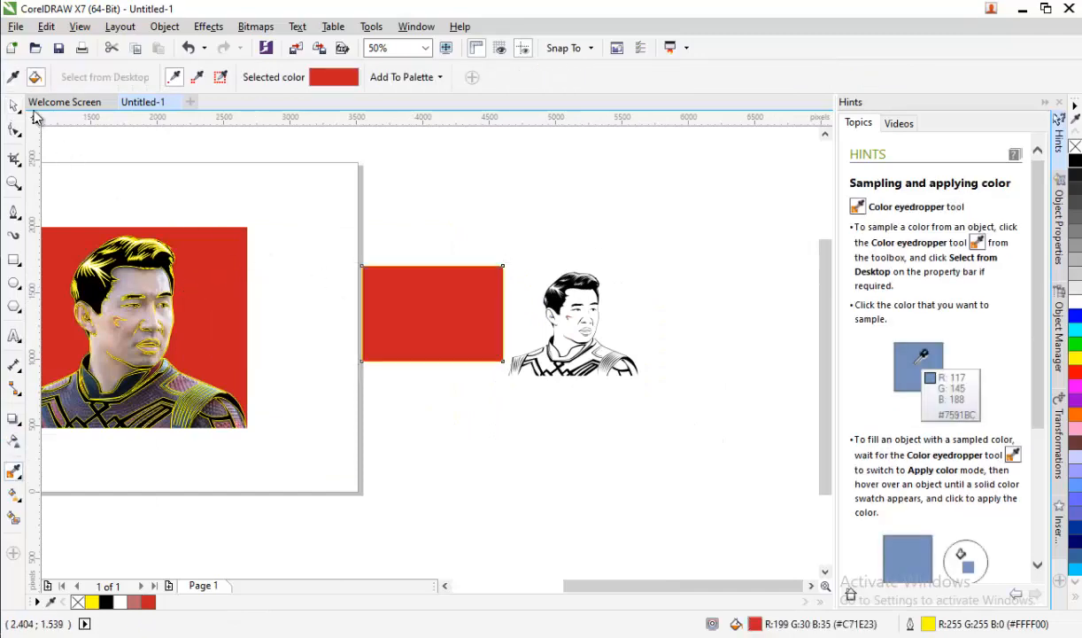
click(13, 106)
- Scale the portrait group down to about 825 × 662 px
scroll(614, 344, up, 1)
click(507, 237)
drag(394, 192, 433, 224)
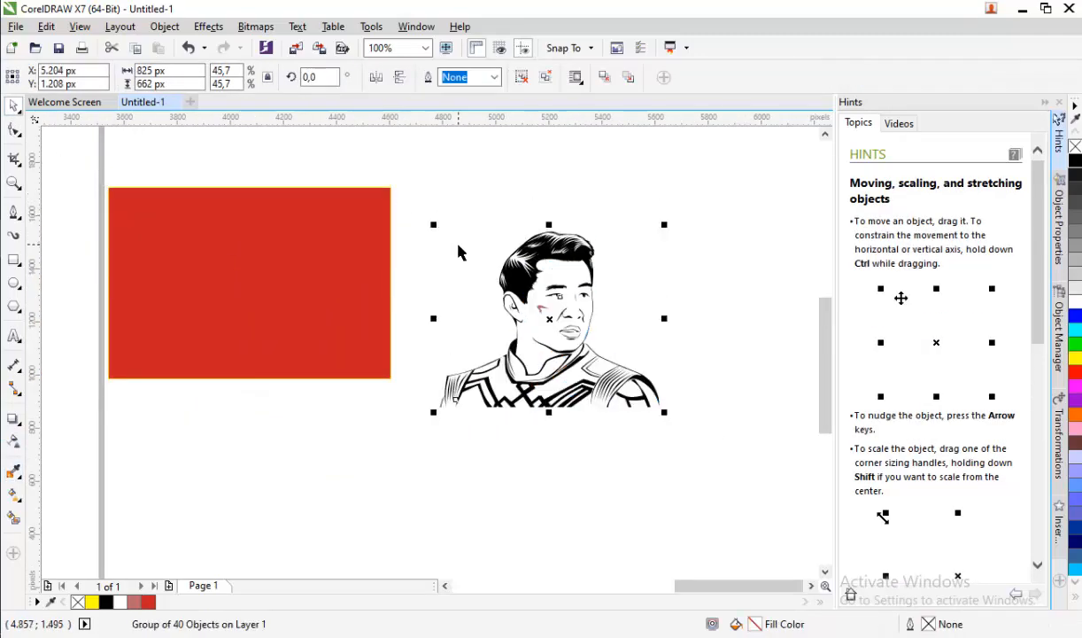
- Center the portrait group horizontally on the red rectangle and align it to the rectangle's bottom edge
shift+click(332, 286)
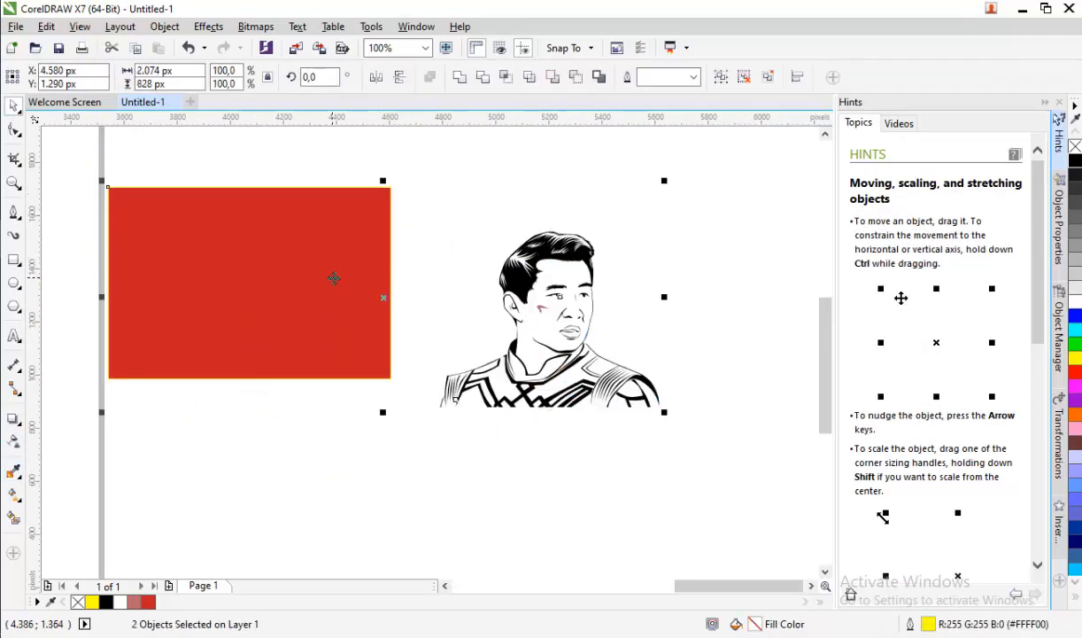
click(532, 247)
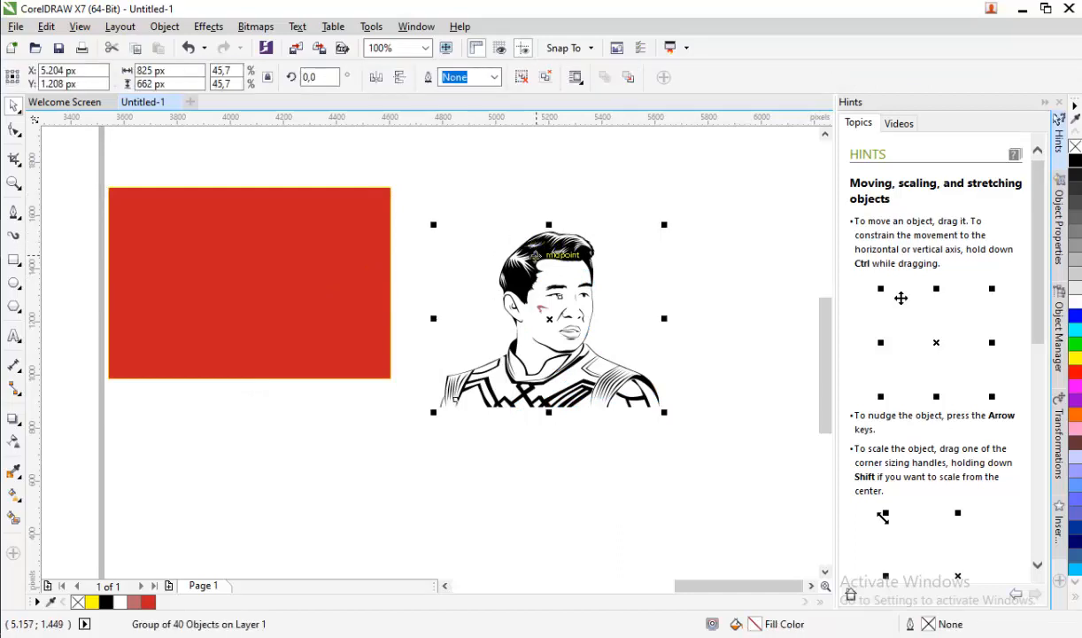
shift+click(327, 257)
key(c)
key(e)
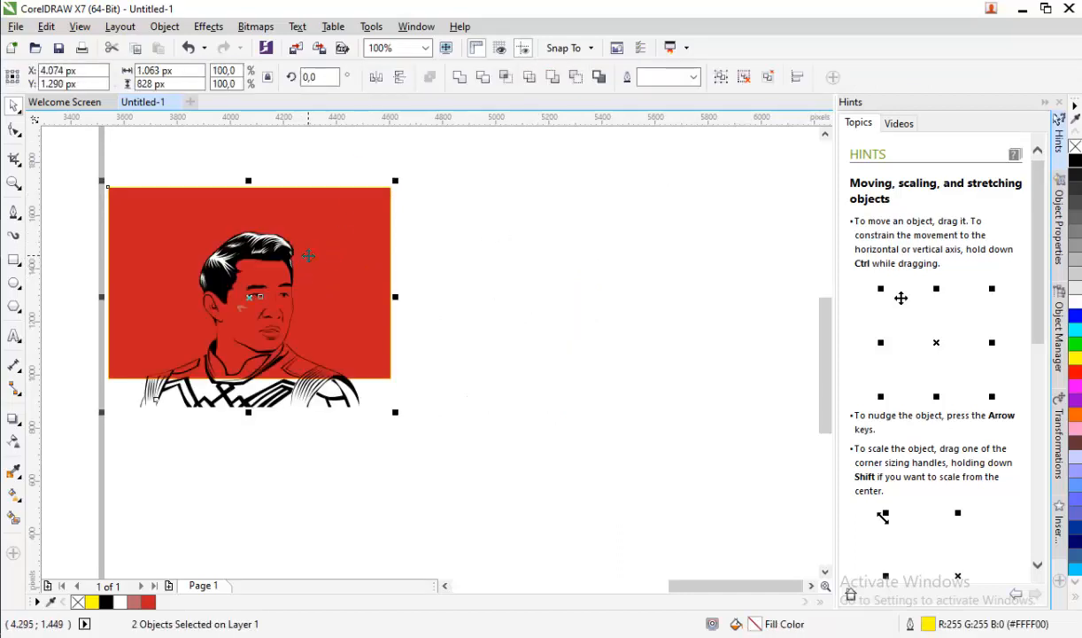
click(483, 263)
click(133, 252)
key(b)
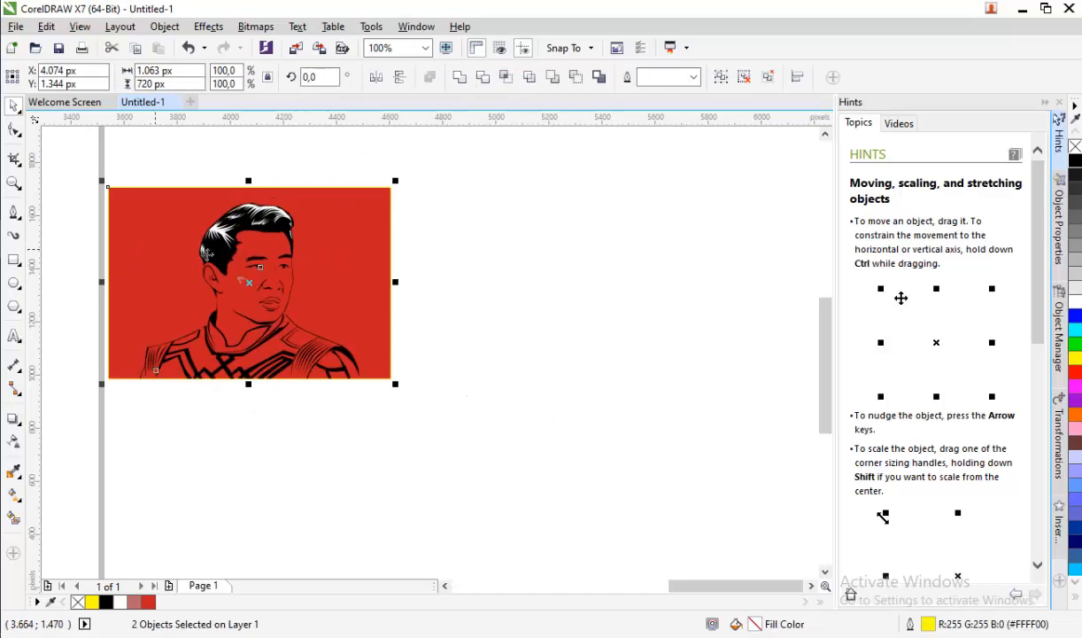
key(Escape)
- Unlock the red rectangle's proportions and set its width to 1280 px
scroll(194, 237, up, 2)
scroll(396, 326, down, 1)
scroll(395, 335, up, 1)
click(382, 376)
scroll(381, 381, down, 2)
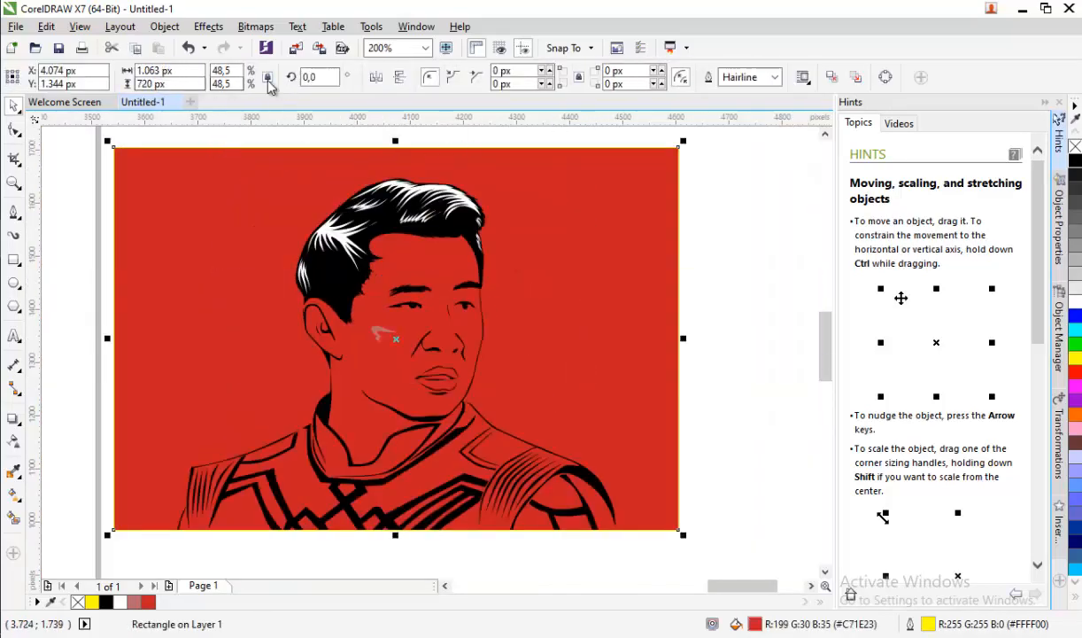
text(1280)
key(Return)
scroll(498, 329, down, 1)
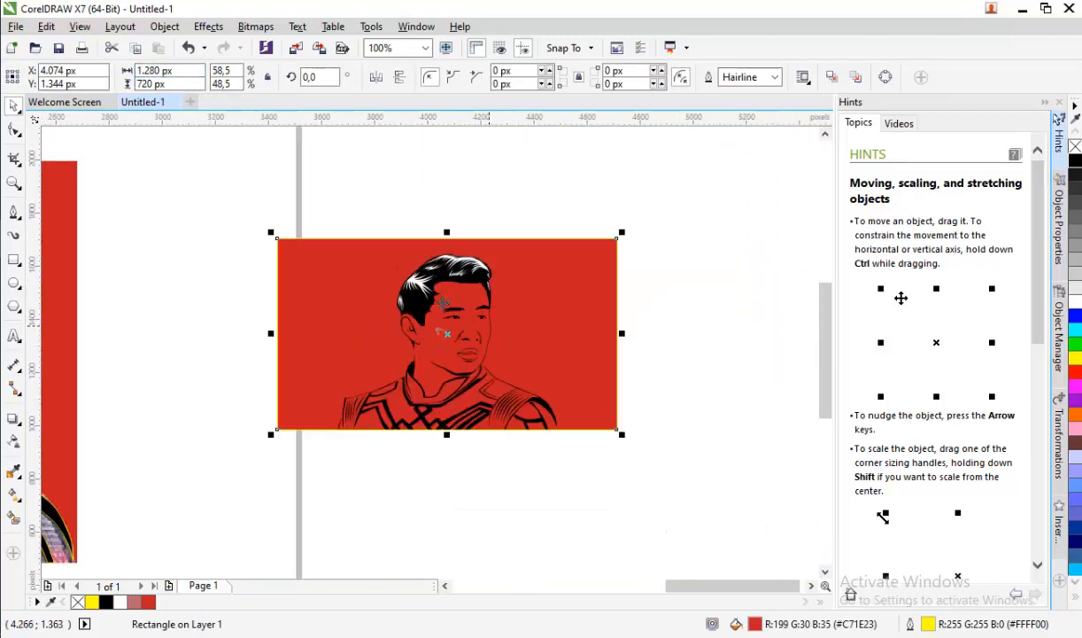
- Enlarge the portrait group on the red rectangle to about 857 × 688 px
click(324, 171)
key(Tab)
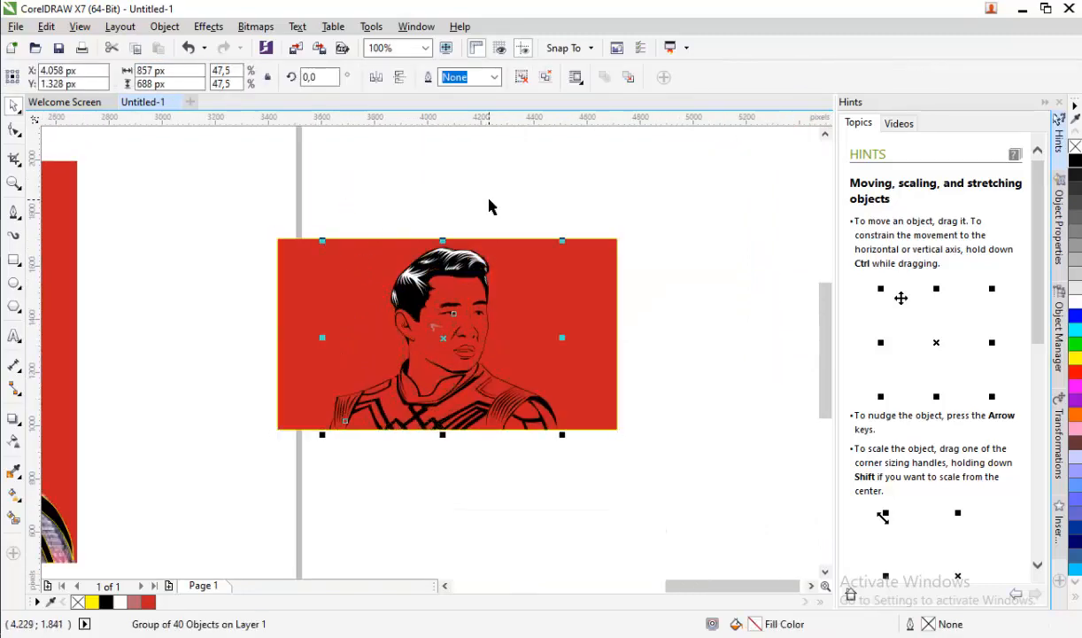
click(488, 208)
- Ungroup the portrait shapes and fill the cheek wound with yellow
scroll(443, 270, up, 1)
click(400, 256)
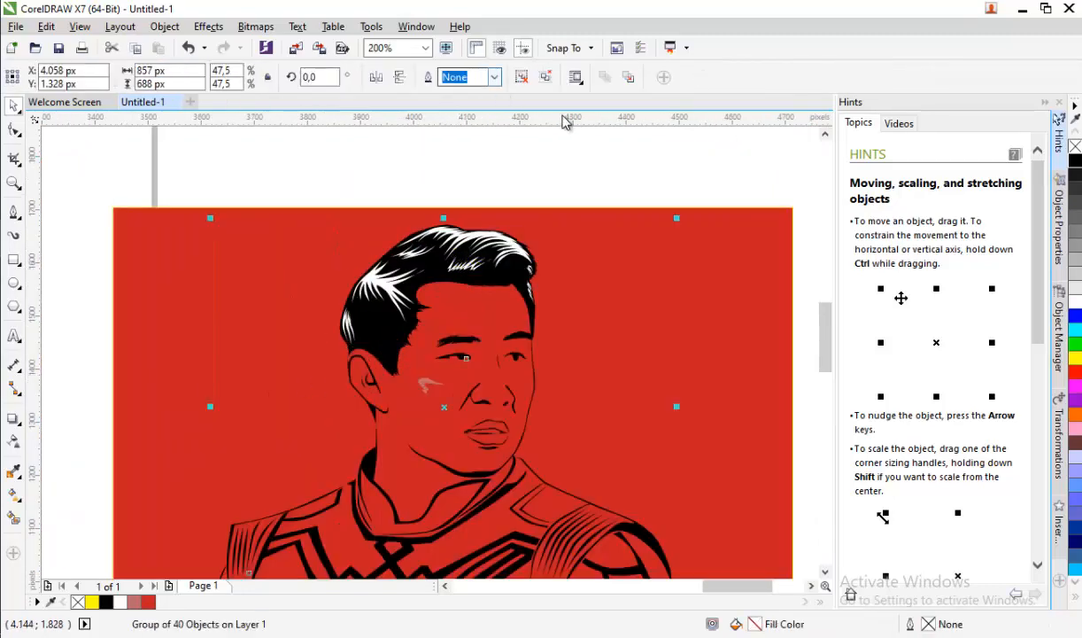
click(546, 77)
click(498, 177)
scroll(409, 385, up, 2)
click(463, 370)
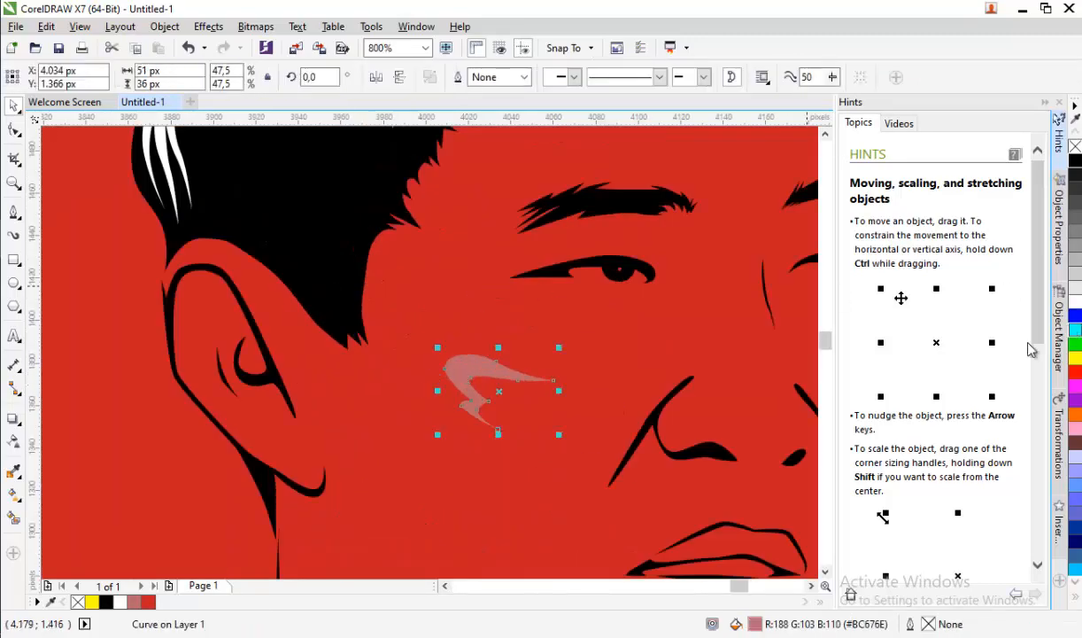
click(1074, 358)
scroll(406, 371, down, 2)
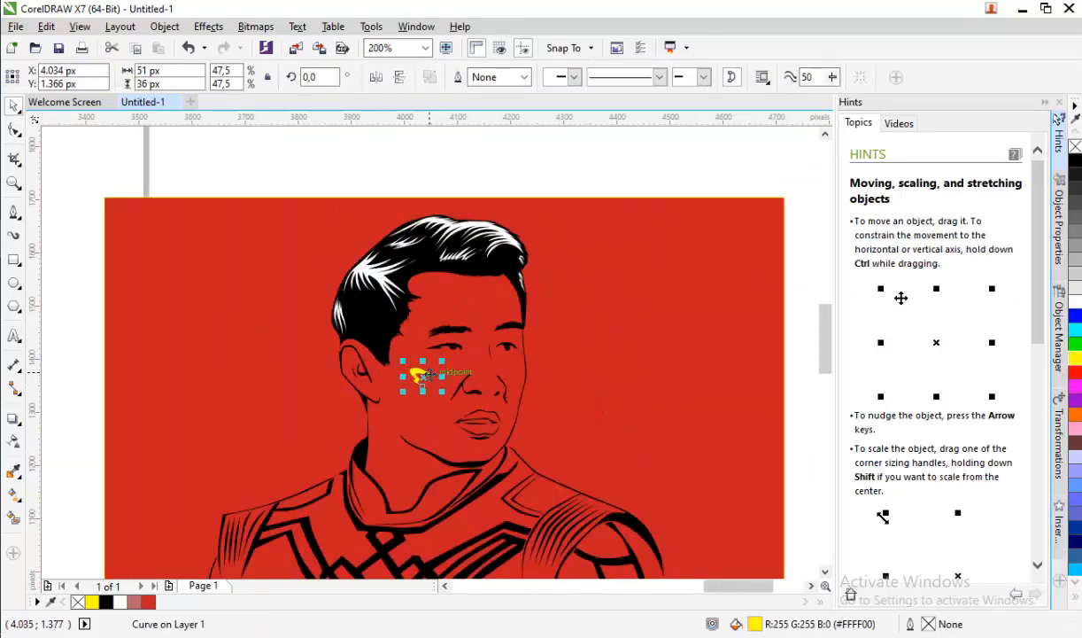
- Change the cheek wound's fill to the light orange R:255 G:160 B:65
scroll(425, 373, up, 1)
double_click(1074, 358)
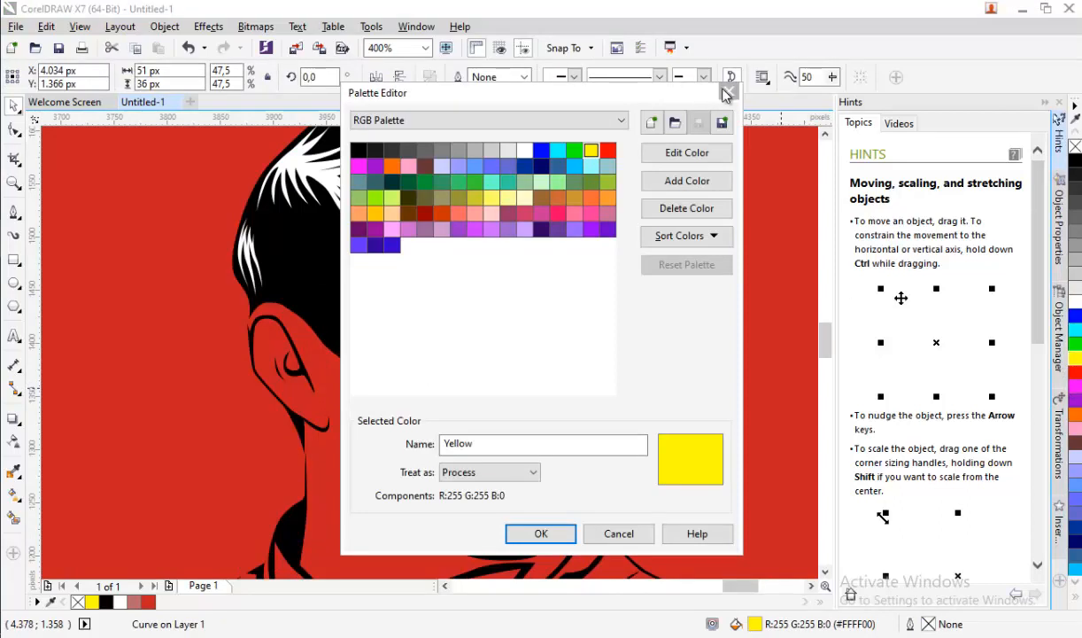
click(726, 92)
click(1075, 363)
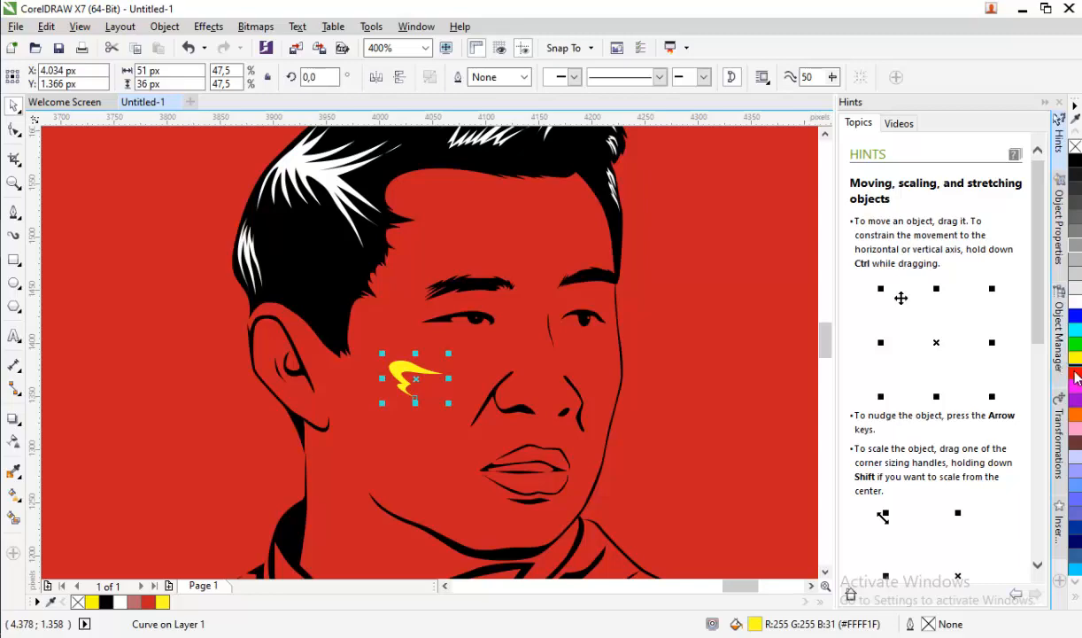
drag(1075, 379, 1051, 388)
click(1006, 372)
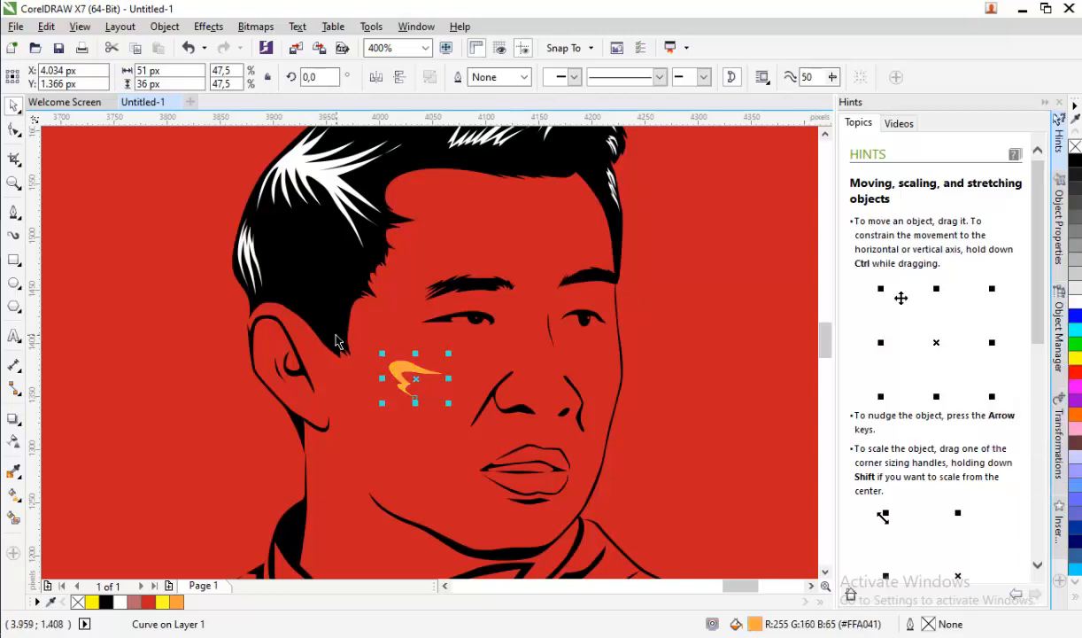
- Sample the background red and apply it to the white hair highlights
scroll(339, 328, down, 2)
click(358, 216)
scroll(341, 296, up, 1)
click(13, 470)
click(381, 277)
scroll(314, 282, up, 4)
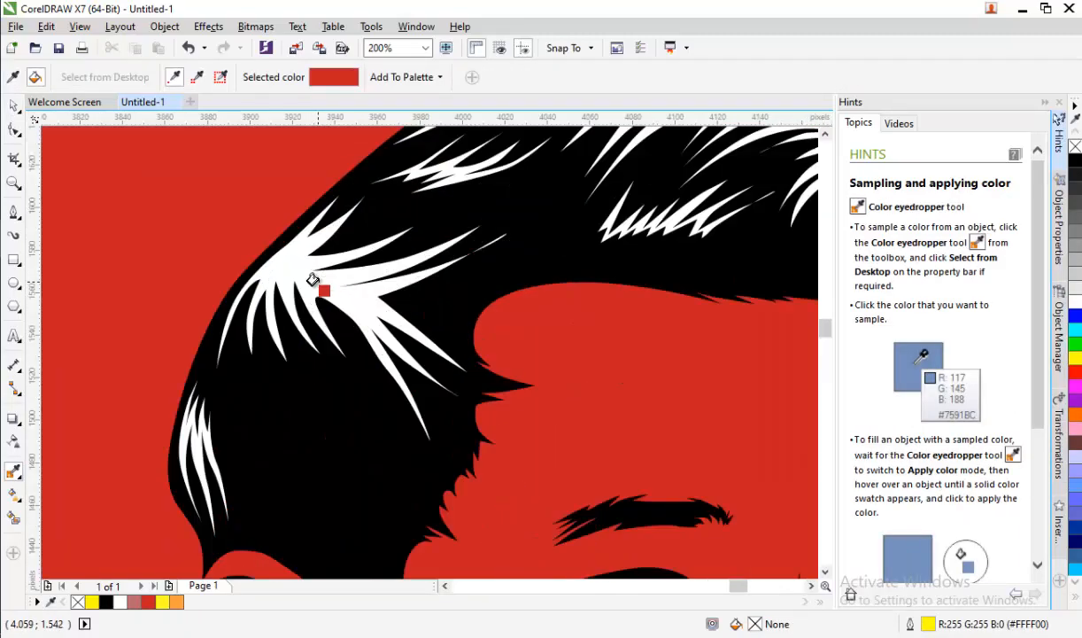
click(338, 280)
scroll(357, 336, down, 6)
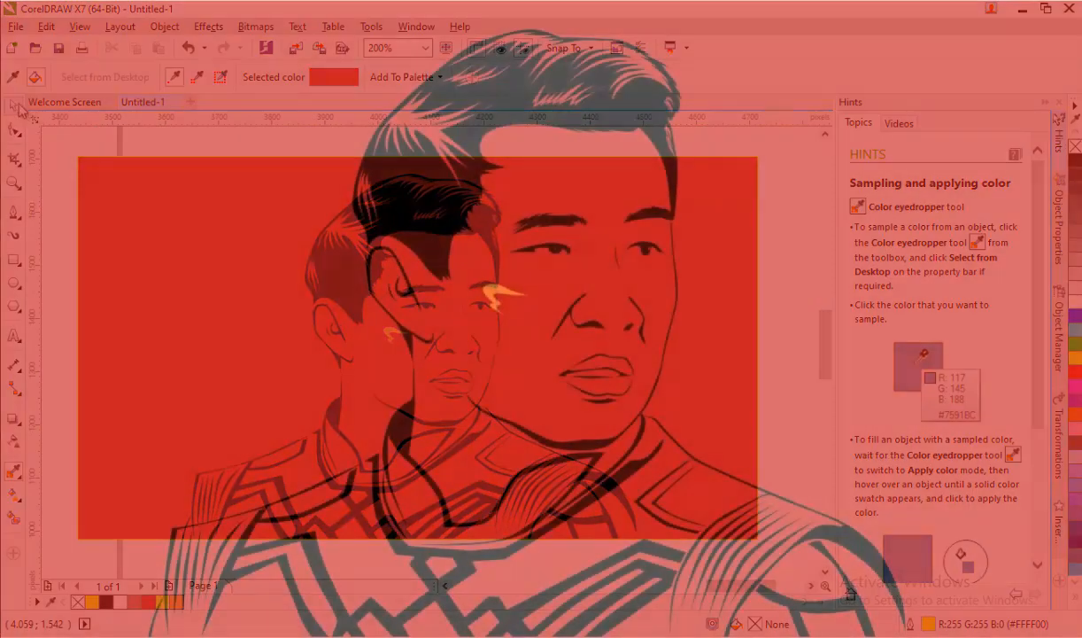